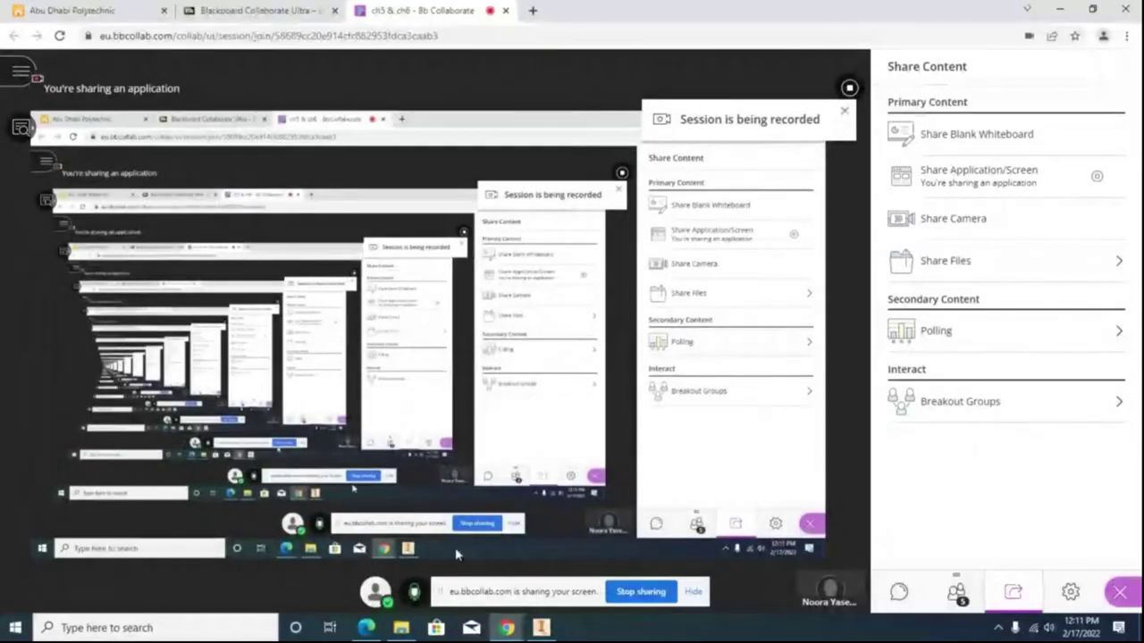
Step: From the maximized course folder window, open the Chapter # 2 (Creating the Base Feature) PDF
click(400, 629)
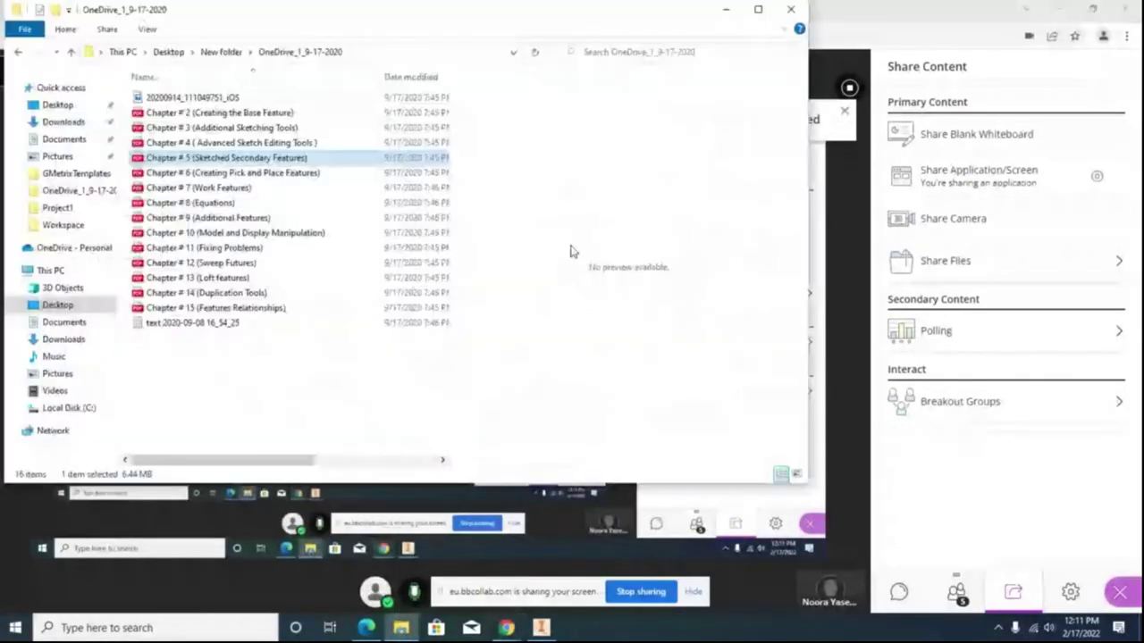
click(759, 11)
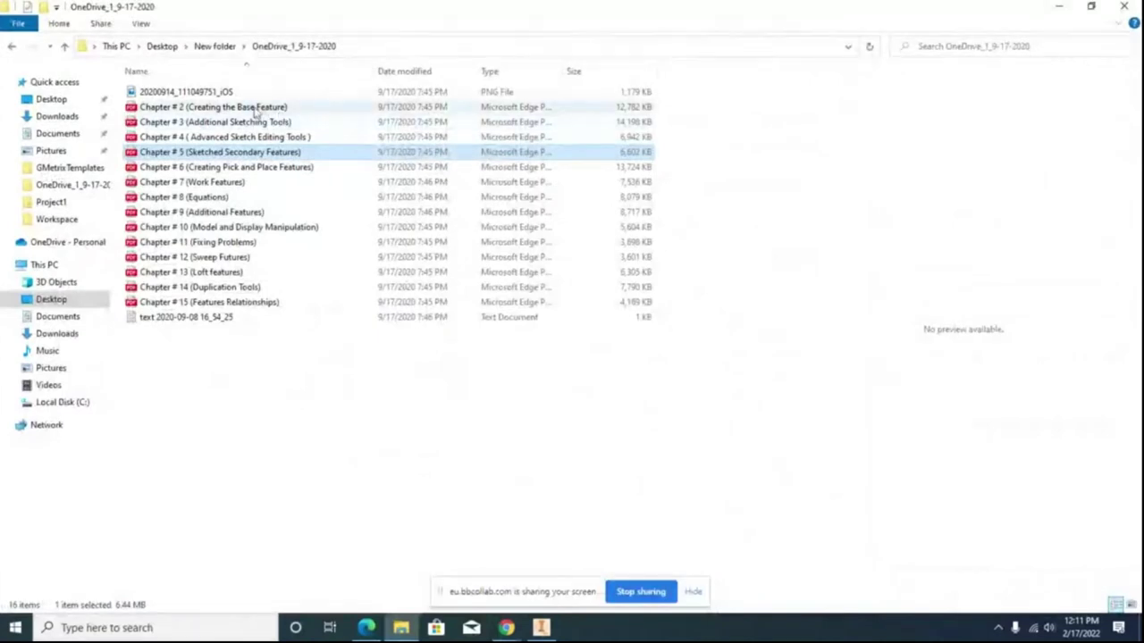
click(256, 108)
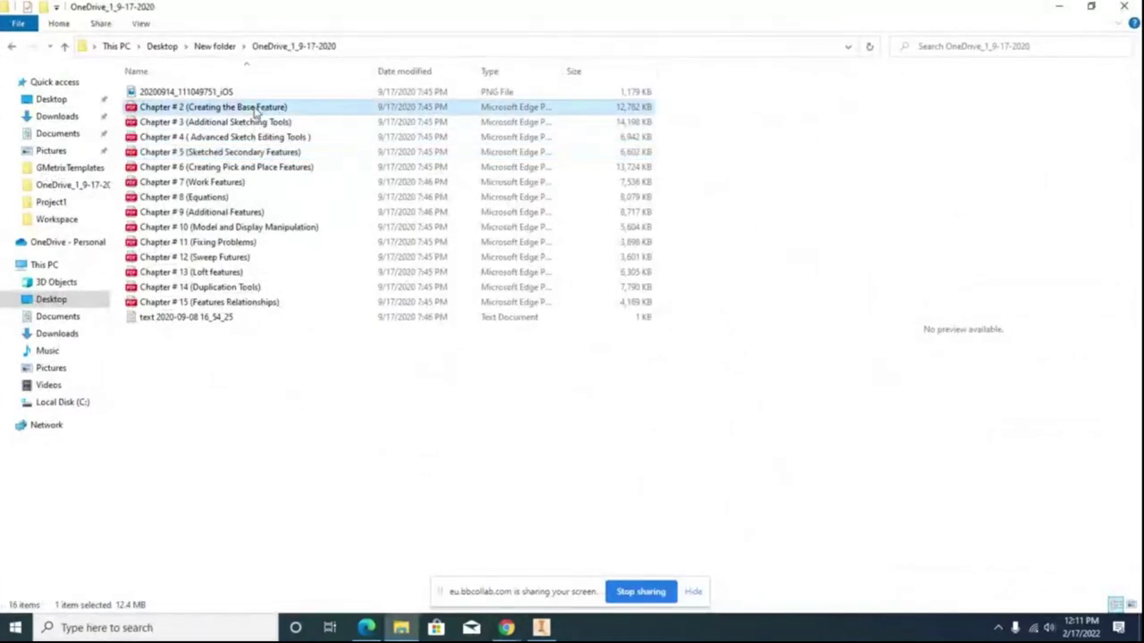
double_click(256, 108)
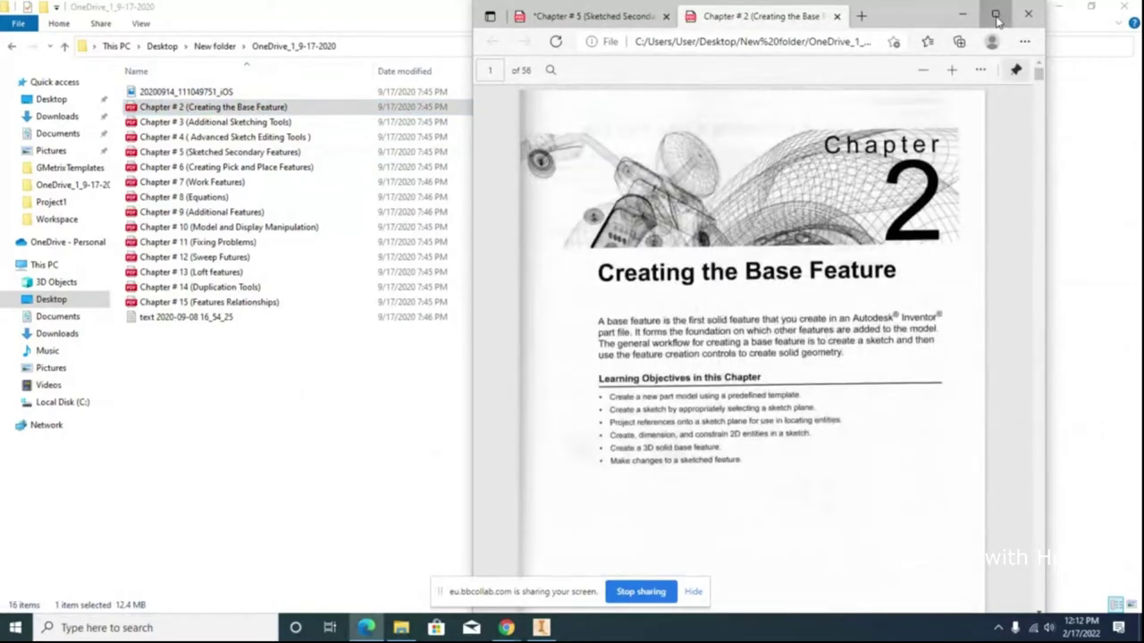
Step: Maximize Edge and scroll the Chapter 2 PDF to Figure 2-4
click(994, 13)
scroll(562, 436, down, 15)
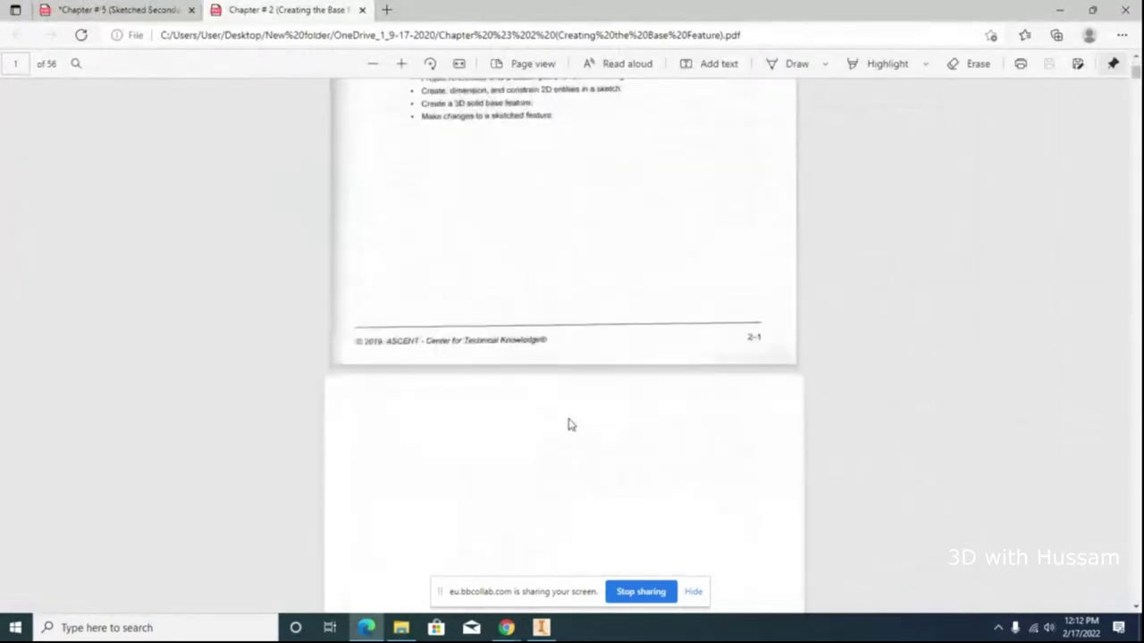
scroll(509, 366, up, 3)
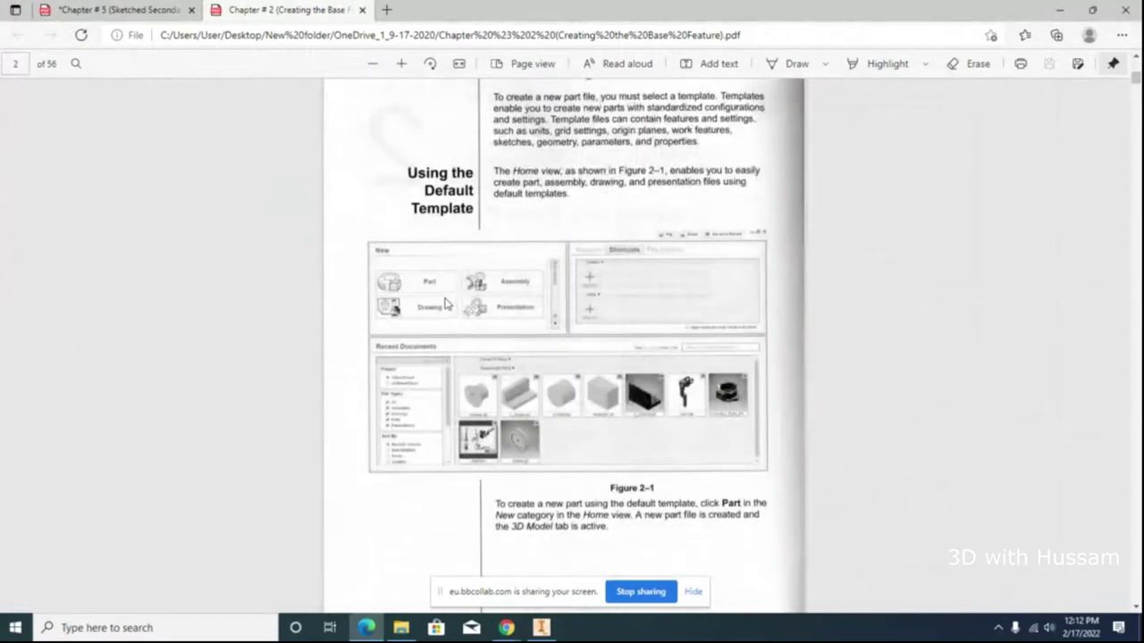
scroll(449, 298, down, 6)
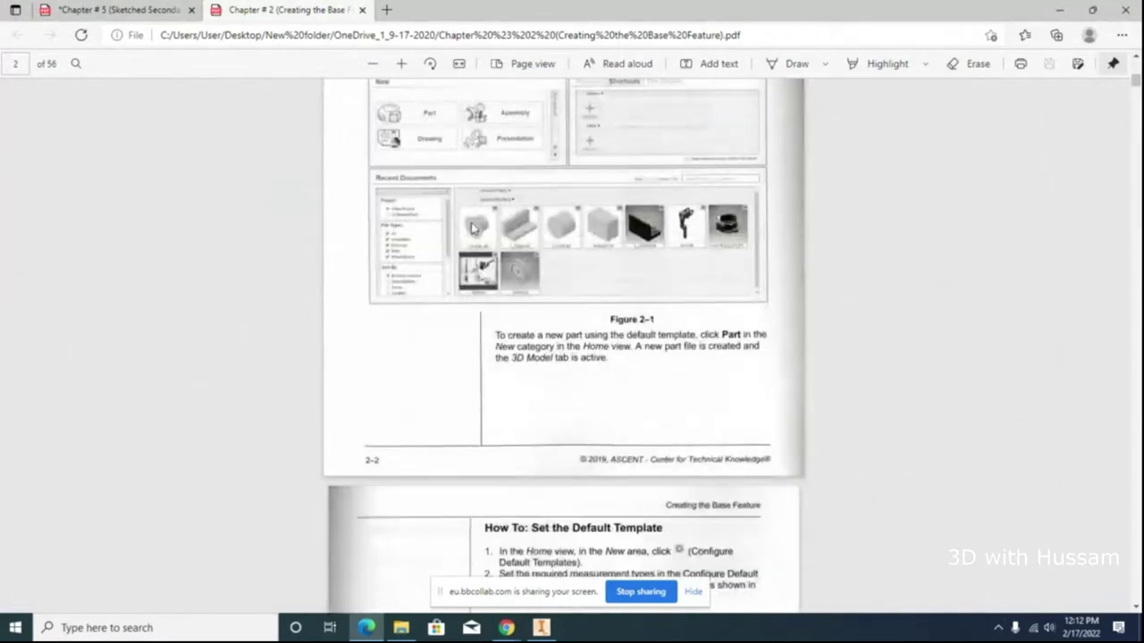
scroll(474, 232, down, 10)
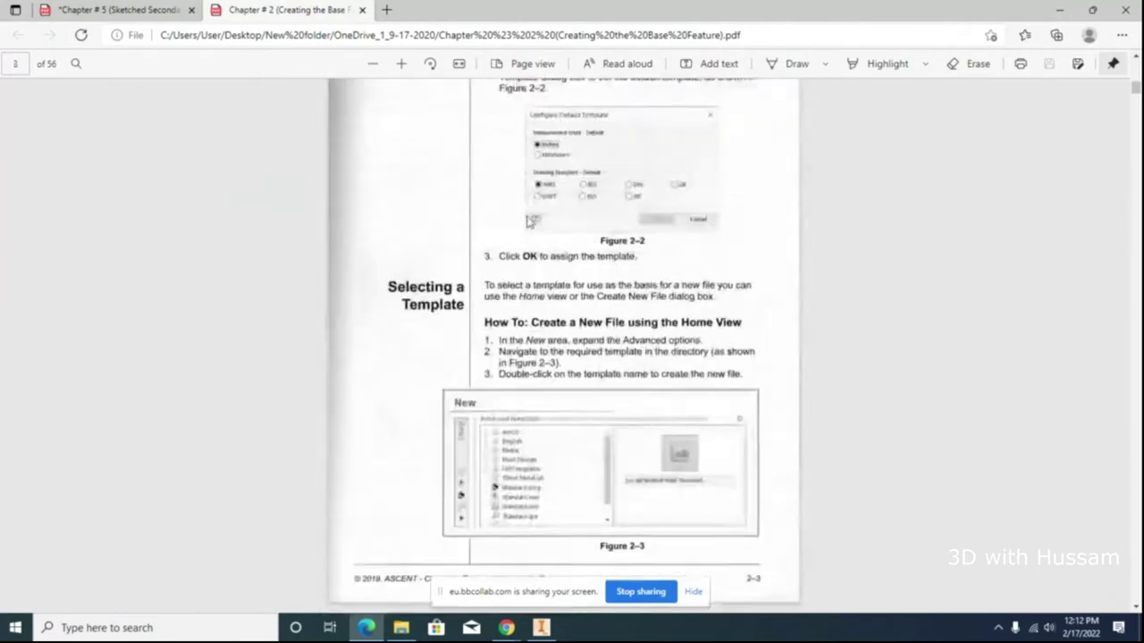
scroll(526, 218, down, 5)
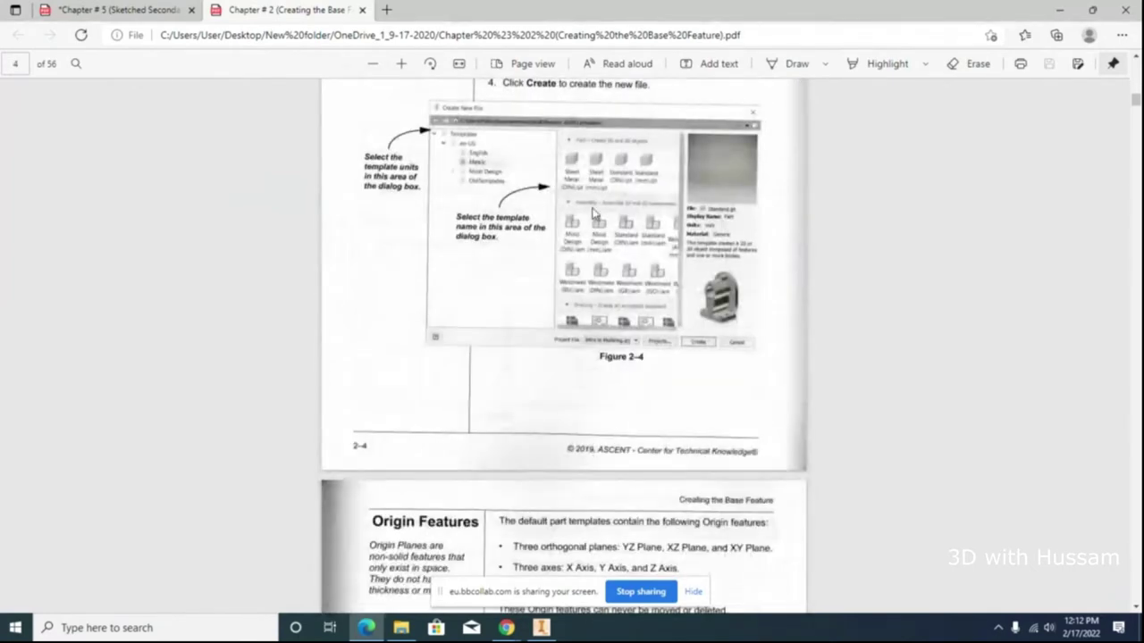
scroll(595, 211, down, 3)
scroll(594, 212, up, 1)
Step: With Draw on, underline Metric and circle Standard (mm).ipt in blue ink
click(790, 64)
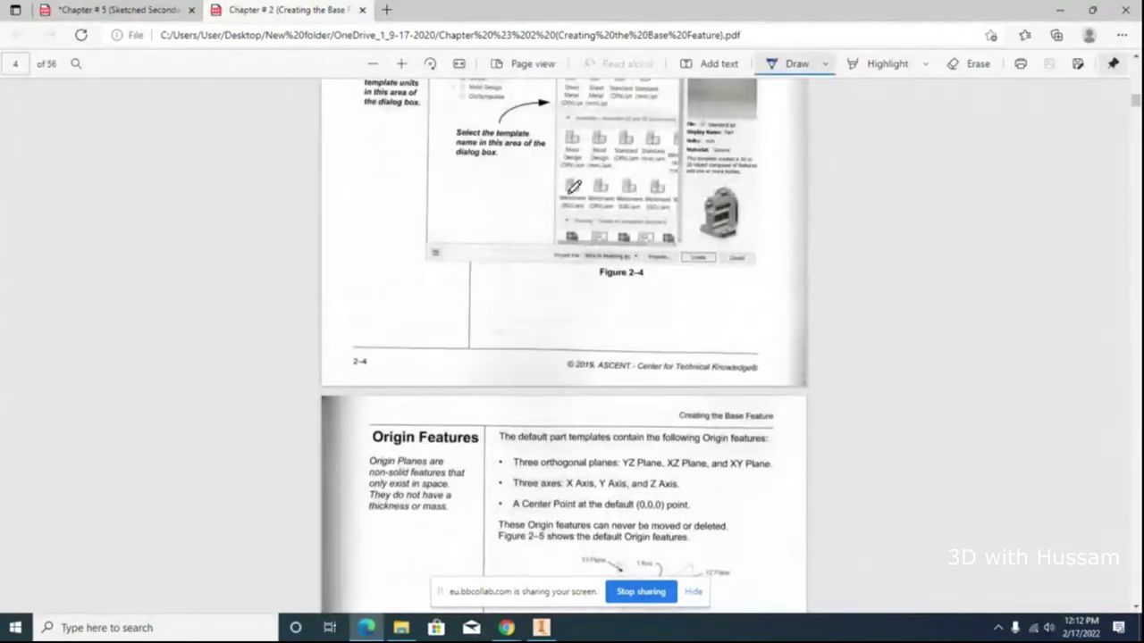
scroll(572, 186, up, 1)
drag(440, 150, 463, 162)
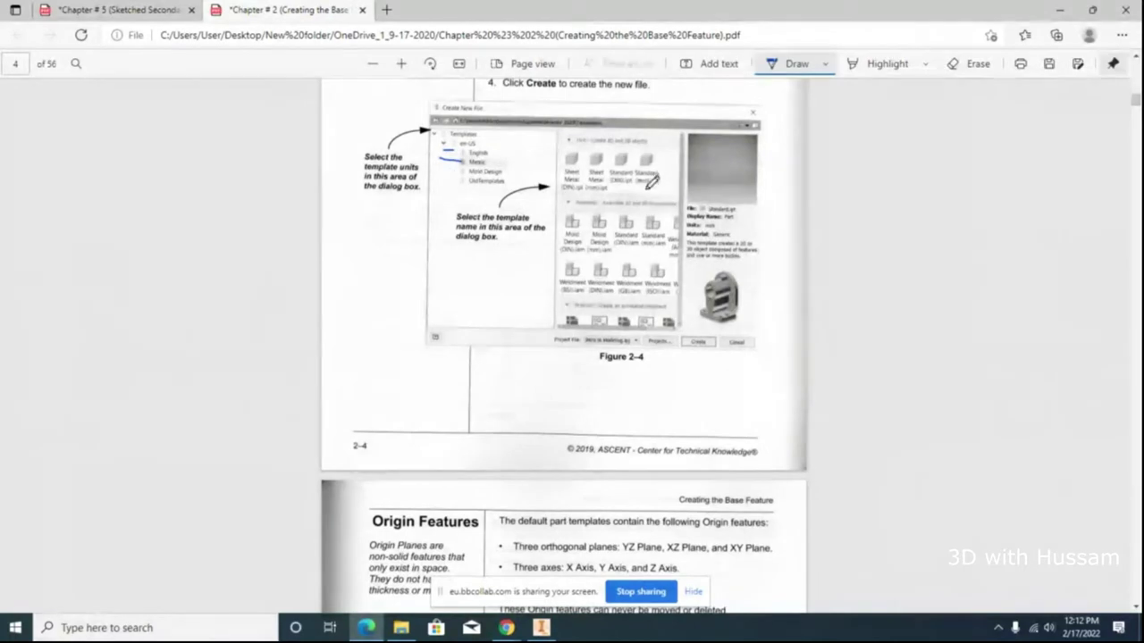
mouse_move(650, 186)
mouse_down()
mouse_move(674, 161)
mouse_move(645, 140)
mouse_move(636, 185)
mouse_up()
Step: Scroll on through the chapter toward the base feature types table
scroll(654, 219, down, 4)
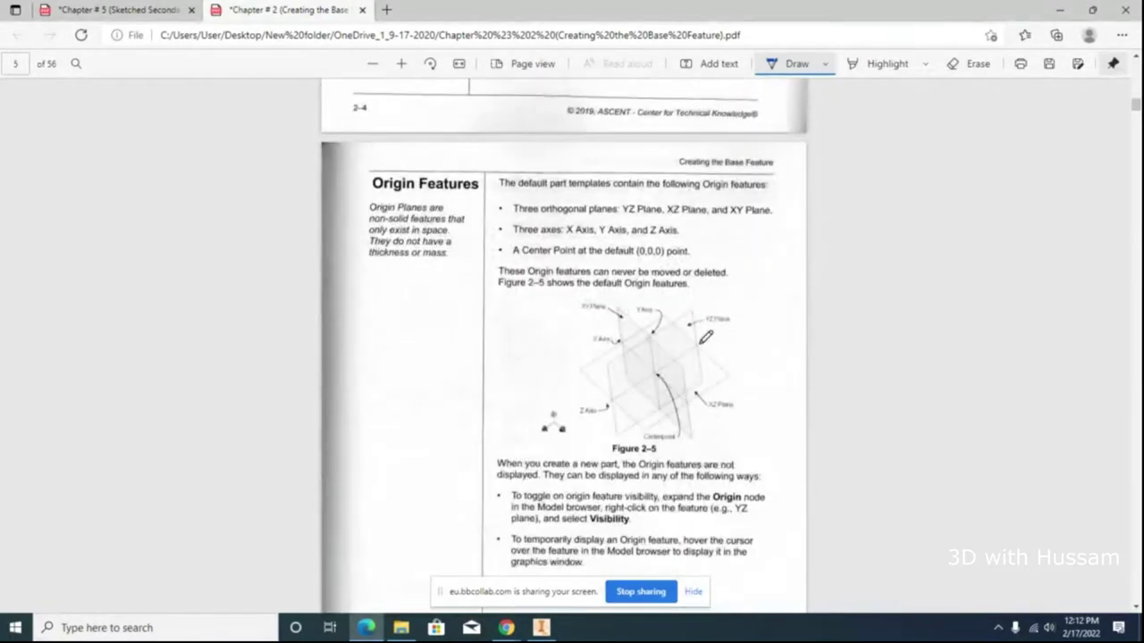
scroll(705, 332, down, 9)
scroll(705, 304, up, 2)
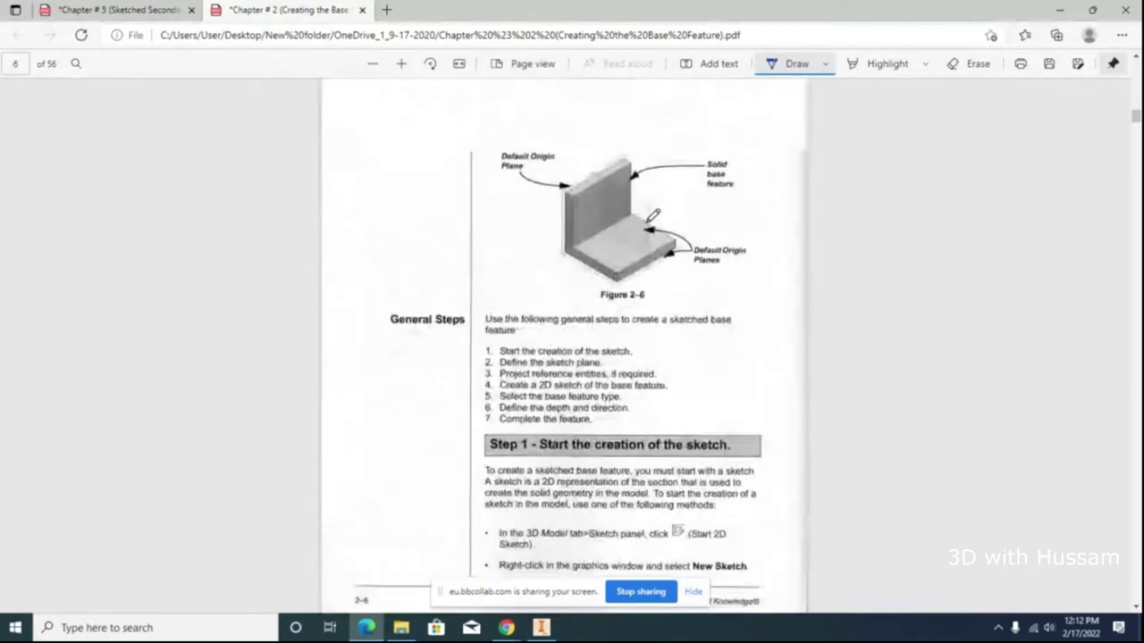
scroll(550, 285, down, 8)
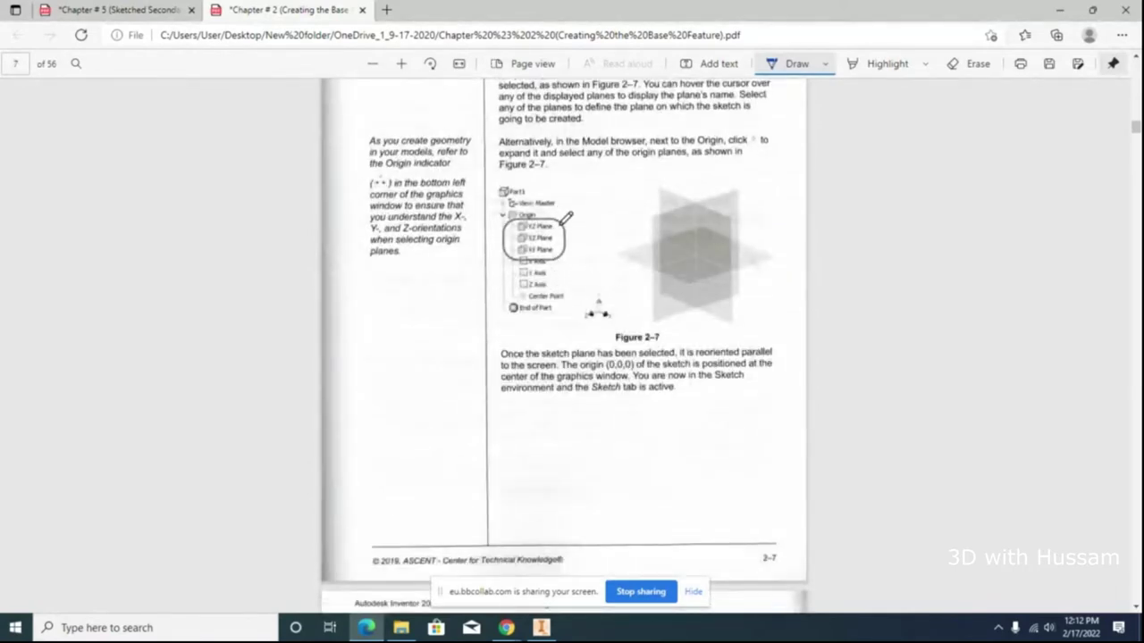
scroll(594, 286, down, 6)
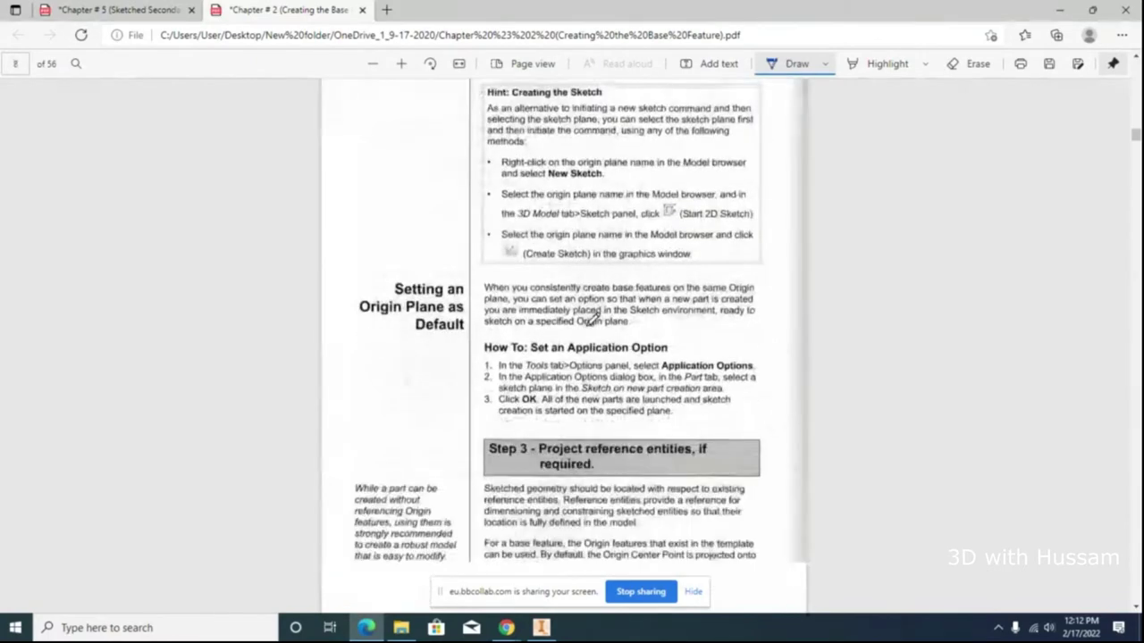
scroll(590, 318, down, 10)
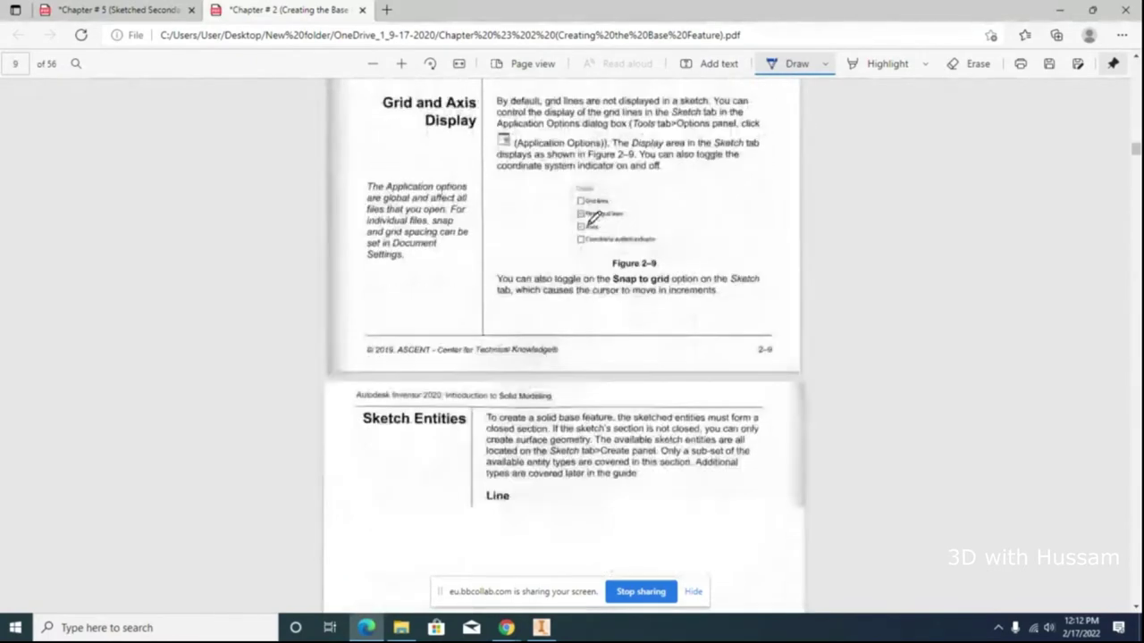
scroll(601, 228, down, 10)
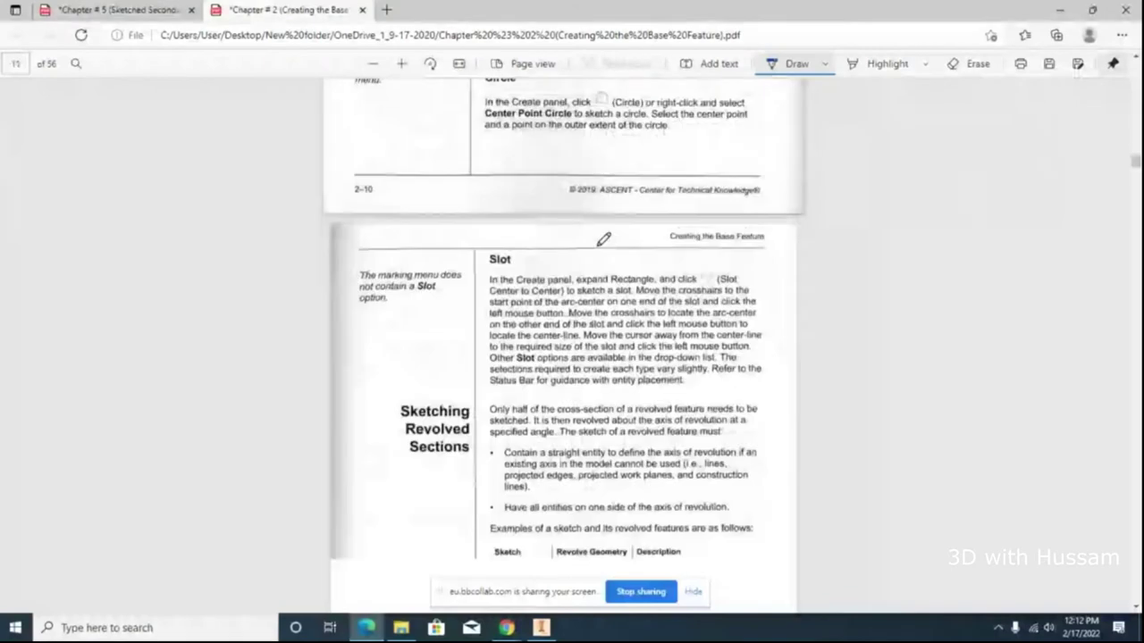
scroll(542, 272, down, 10)
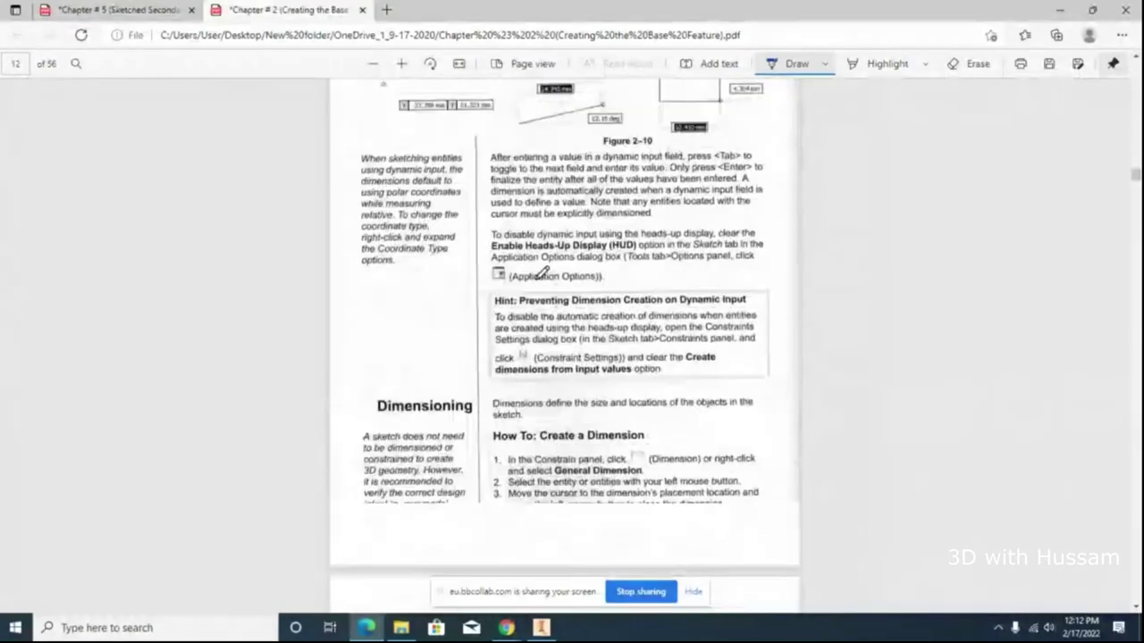
scroll(549, 276, down, 10)
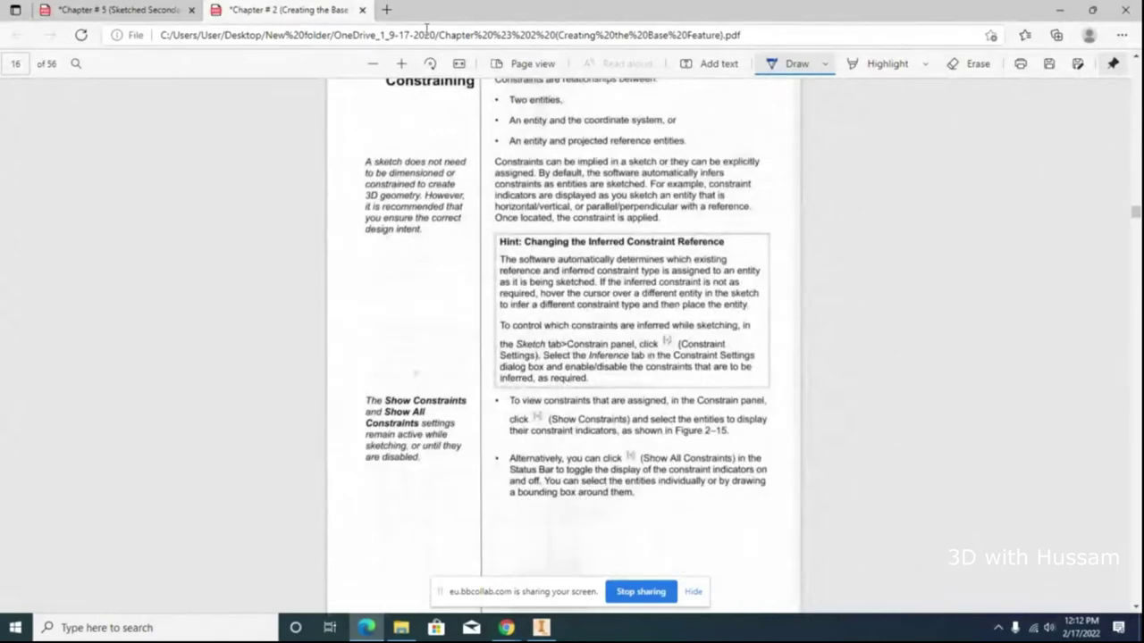
drag(1135, 216, 1134, 230)
Step: Draw ink arrows pointing at the Extrude, Revolve, Loft and Sweep rows of the table
scroll(825, 199, up, 2)
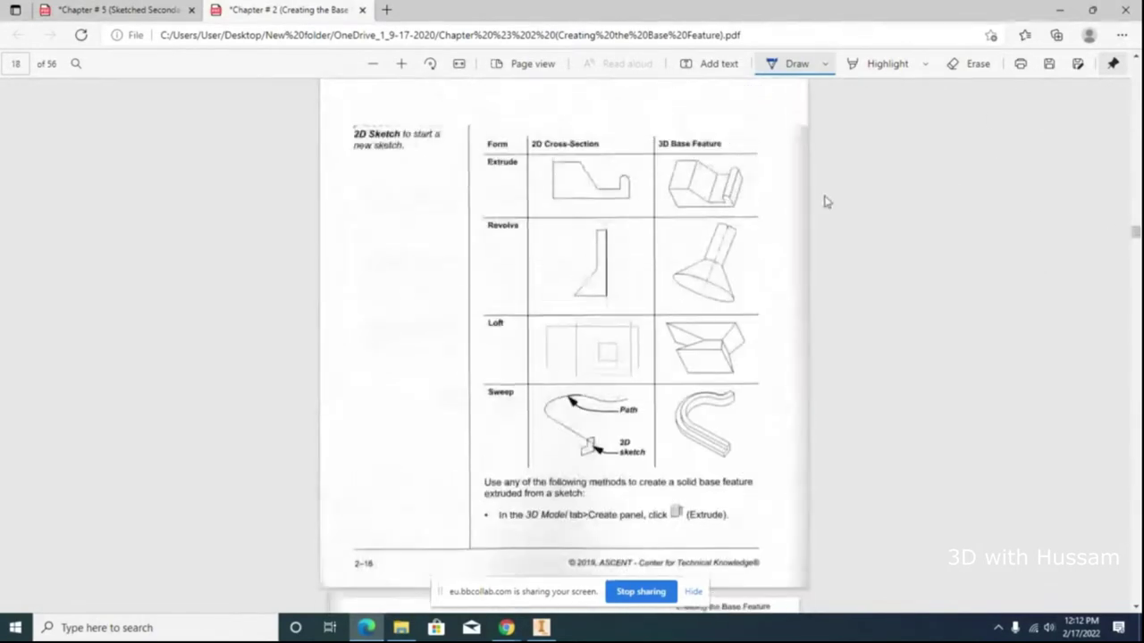
mouse_move(405, 171)
mouse_down()
mouse_move(487, 182)
mouse_move(469, 190)
mouse_up()
drag(420, 250, 480, 258)
drag(432, 342, 467, 348)
mouse_move(434, 429)
mouse_down()
mouse_move(492, 427)
mouse_move(488, 445)
mouse_up()
Step: Cross out Loft and Sweep with 'Later' beside them, circle Extrude and Revolve, and return to Inventor
mouse_move(425, 342)
mouse_down()
mouse_move(401, 365)
mouse_move(413, 364)
mouse_move(391, 437)
mouse_up()
drag(393, 395, 416, 432)
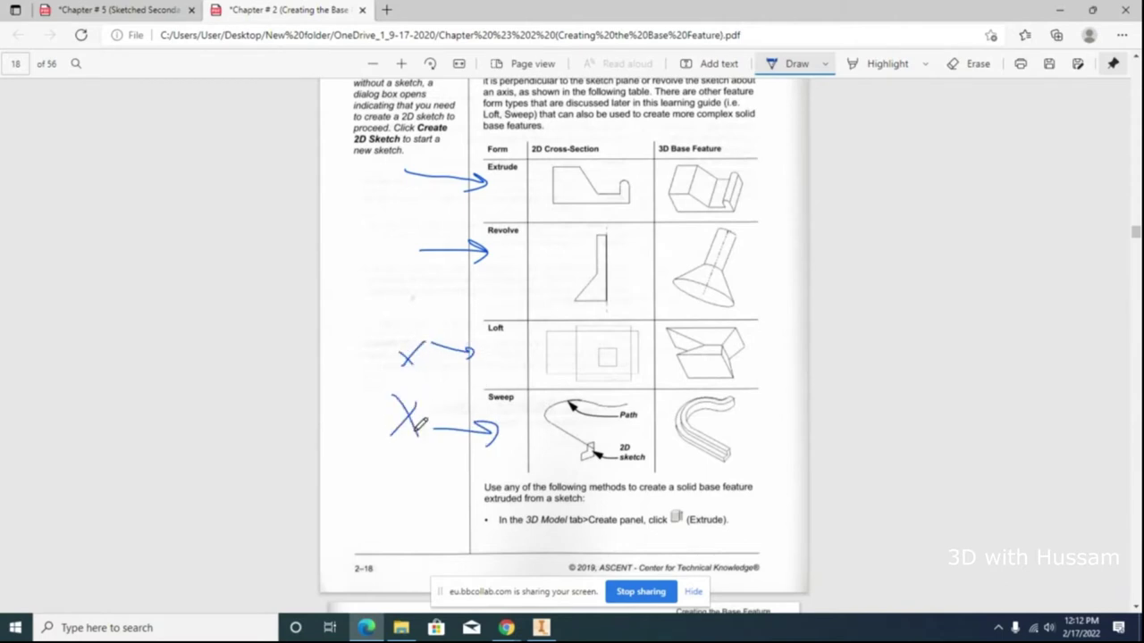
mouse_move(344, 355)
mouse_down()
mouse_move(346, 387)
mouse_move(385, 391)
mouse_up()
mouse_move(393, 361)
mouse_down()
mouse_move(367, 386)
mouse_move(404, 371)
mouse_up()
mouse_move(400, 382)
mouse_down()
mouse_move(414, 390)
mouse_move(430, 377)
mouse_up()
mouse_move(447, 288)
mouse_down()
mouse_move(608, 318)
mouse_move(726, 321)
mouse_move(790, 188)
mouse_move(683, 109)
mouse_move(492, 111)
mouse_move(397, 190)
mouse_move(448, 290)
mouse_up()
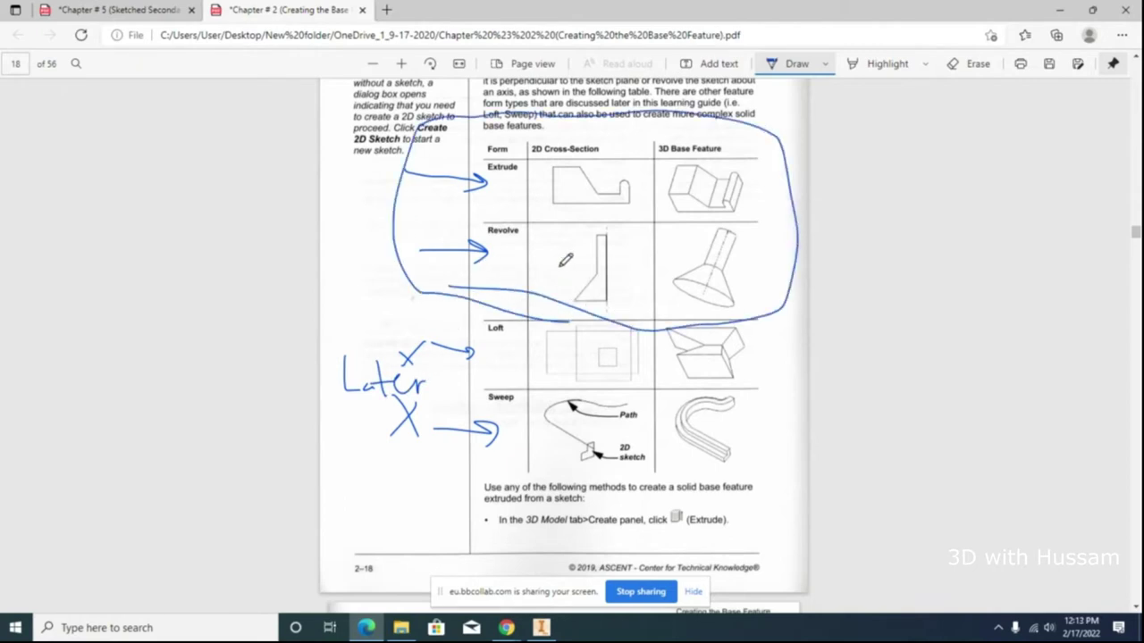
click(542, 628)
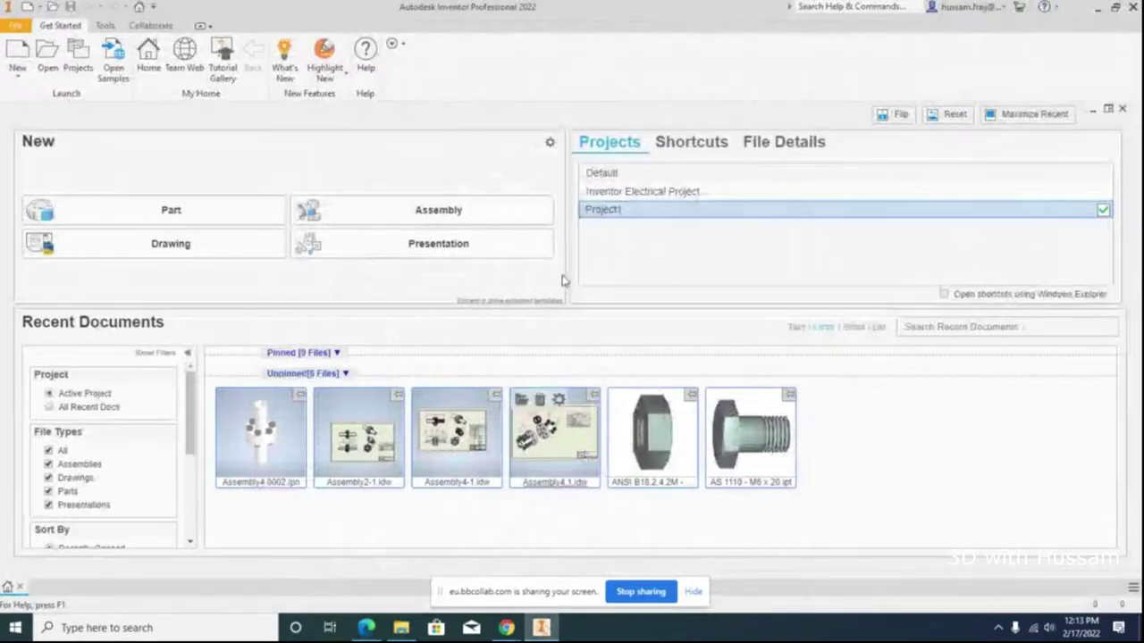
Step: Create a new part, Part1, from the Metric Standard (mm).ipt template
click(14, 25)
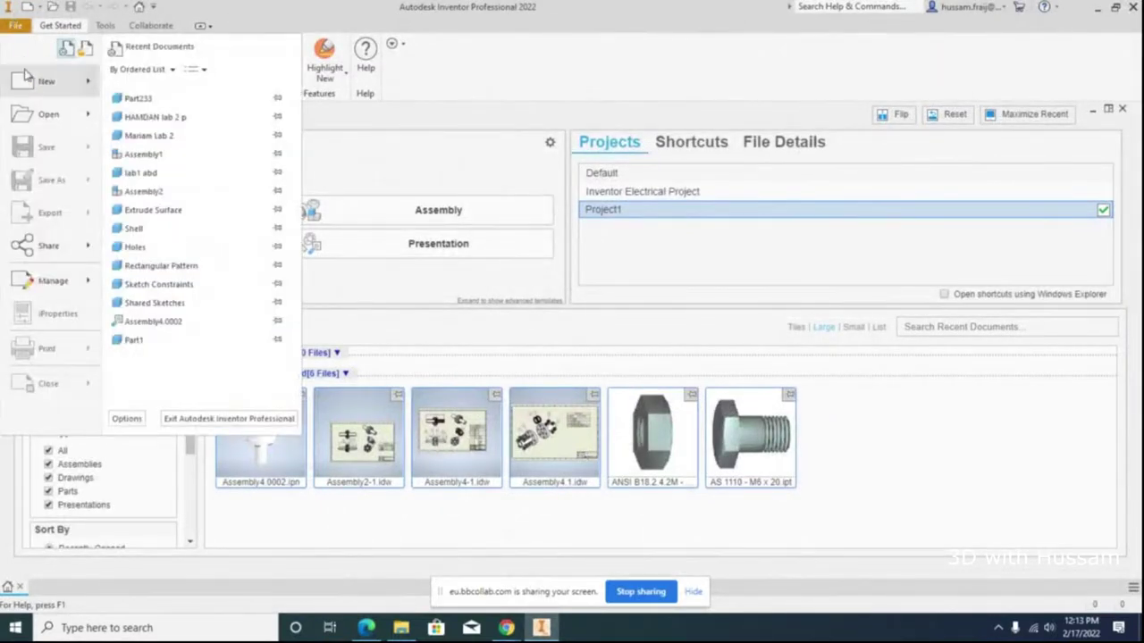
key(Escape)
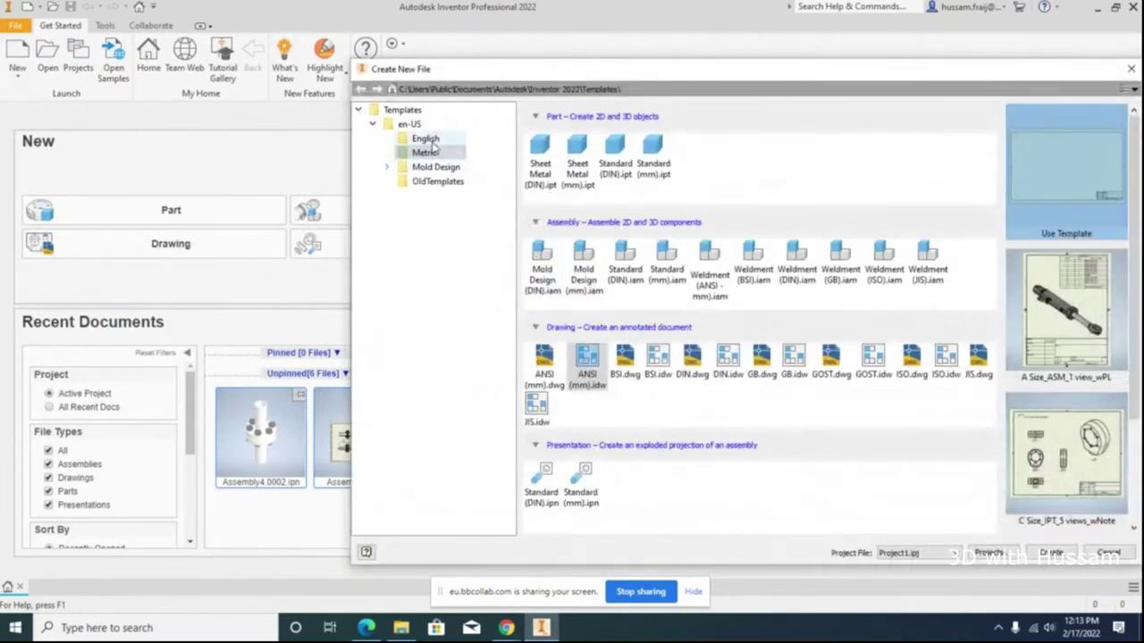
click(424, 138)
click(424, 153)
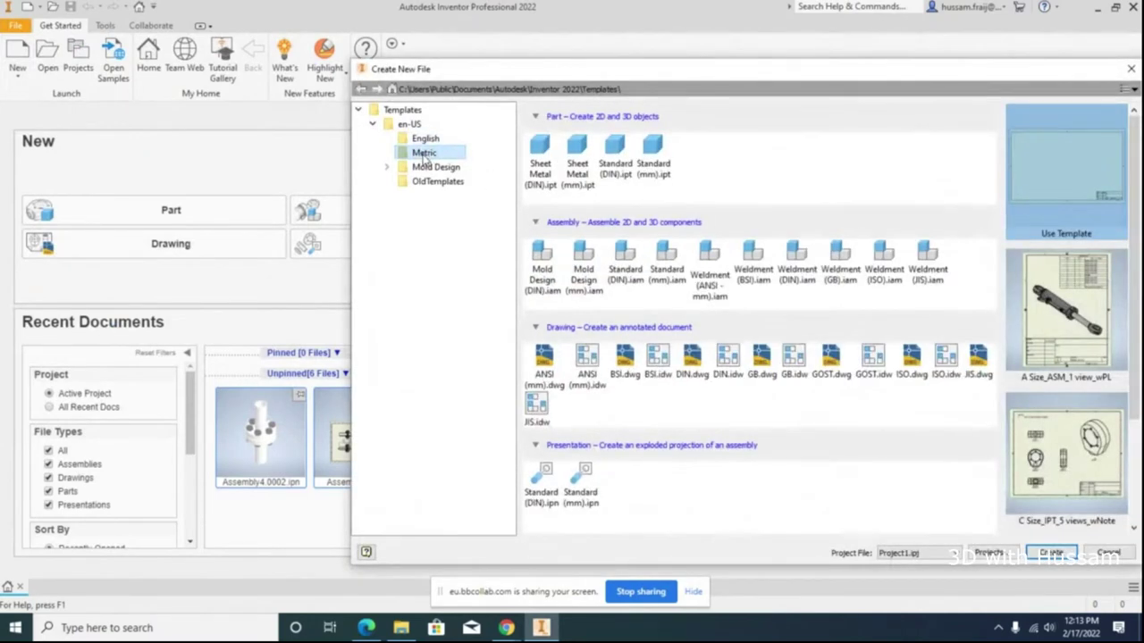
click(653, 150)
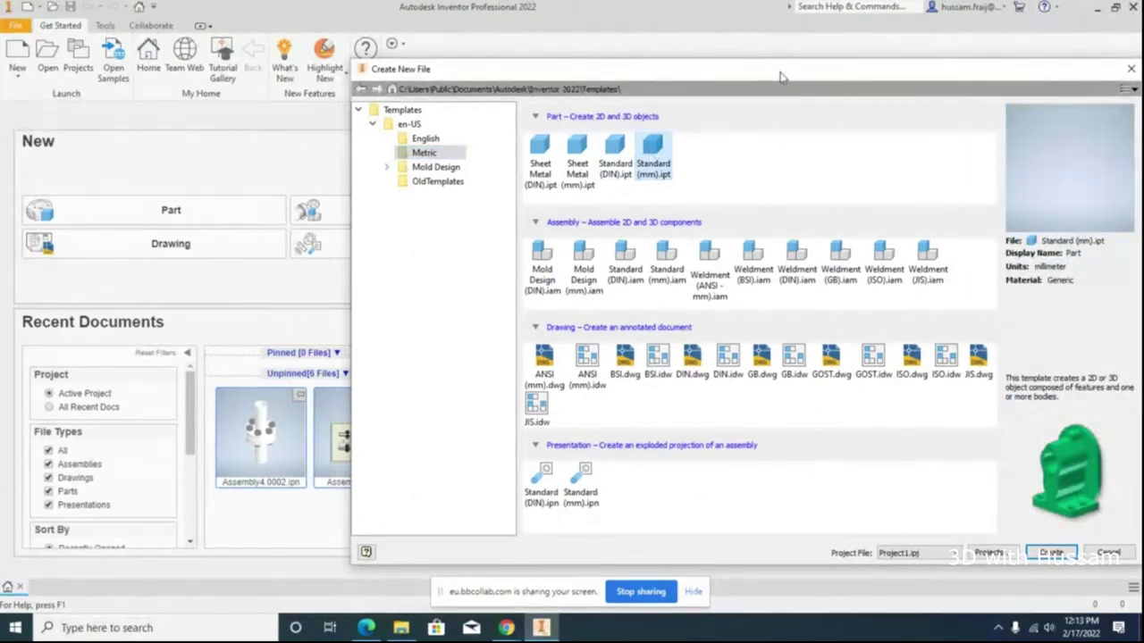
drag(780, 78, 658, 53)
click(924, 536)
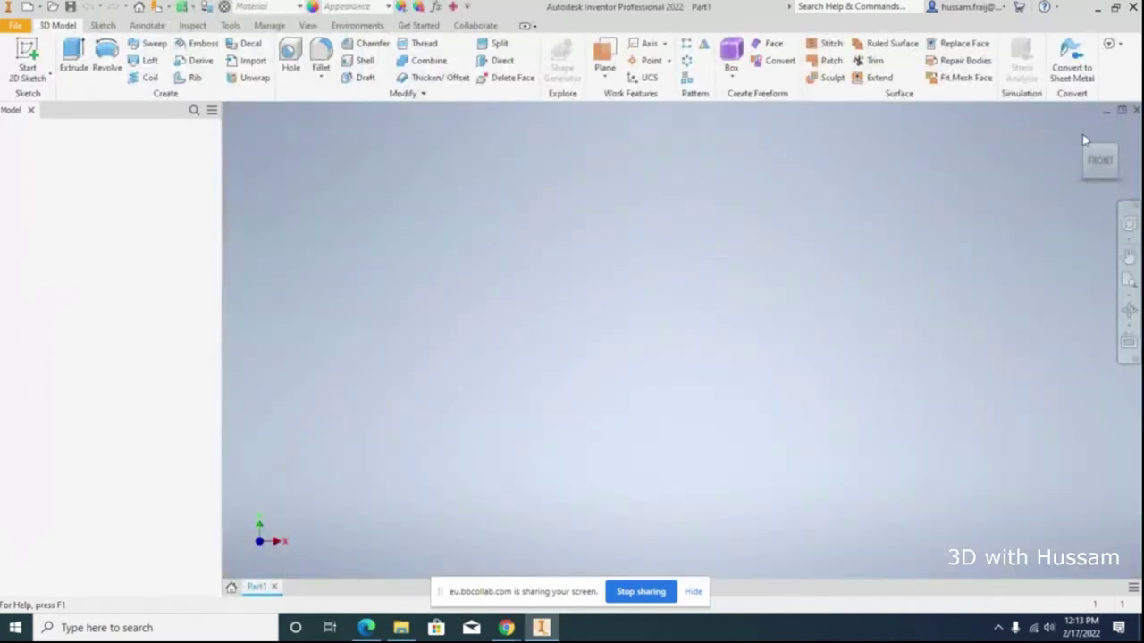
Step: Start a 2D sketch on the horizontal origin plane and project the Y and Z axes into it
click(49, 78)
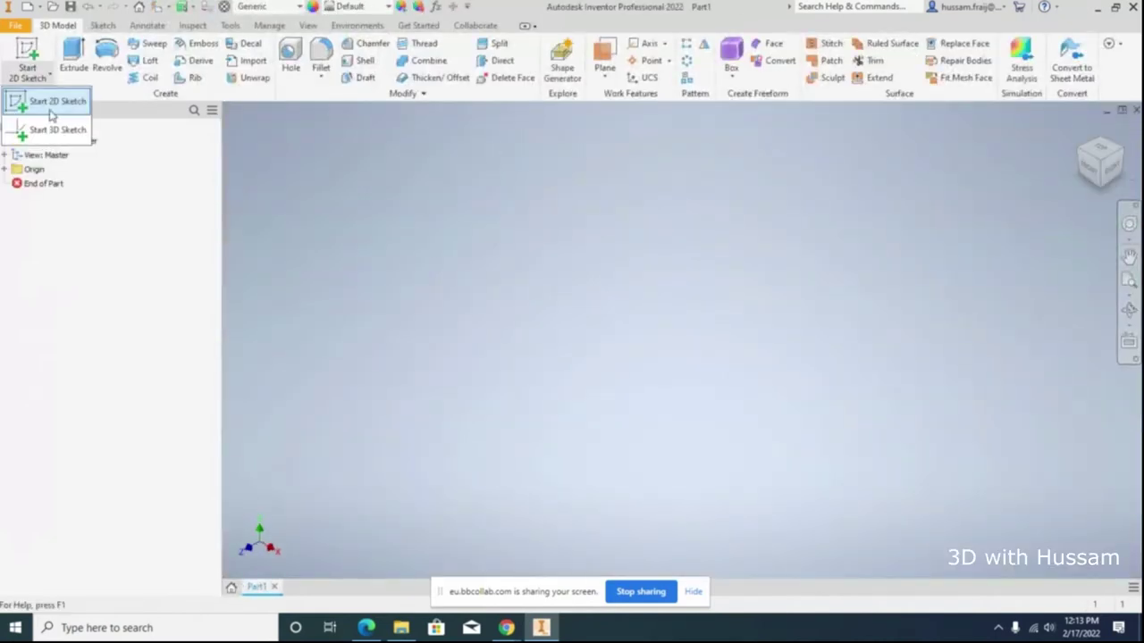
click(51, 103)
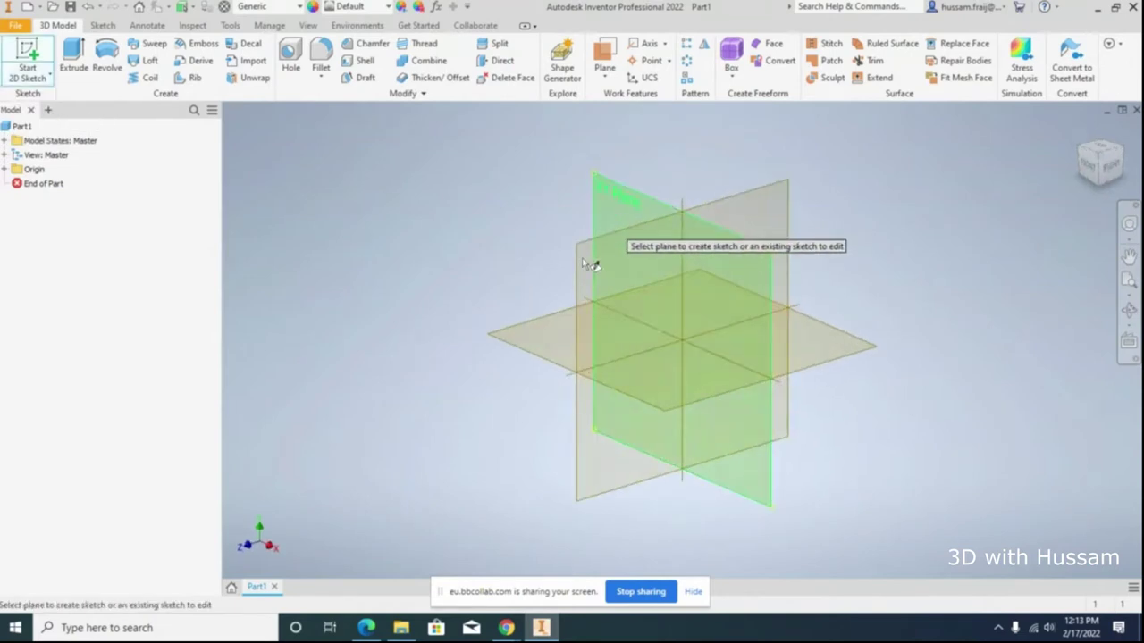
click(545, 331)
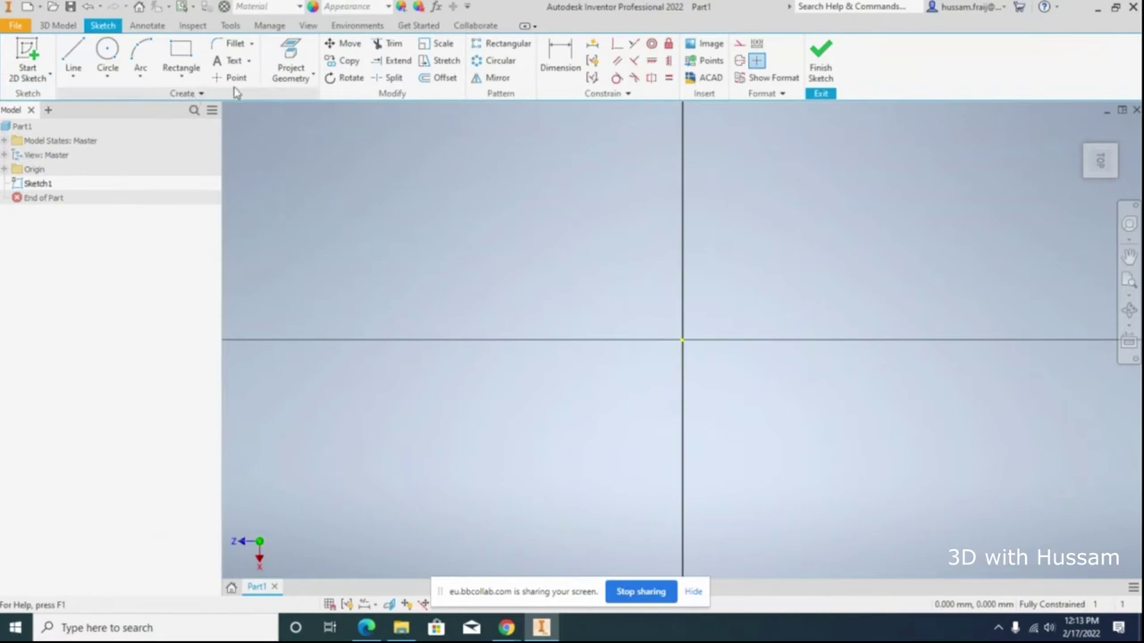
click(302, 76)
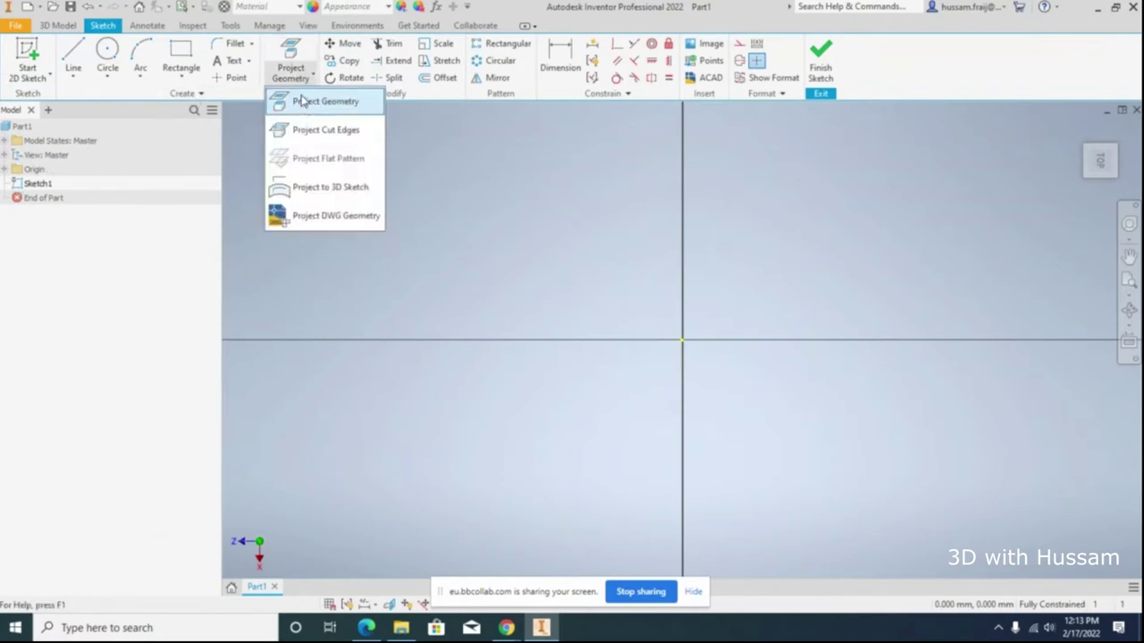
click(302, 101)
click(4, 168)
click(46, 240)
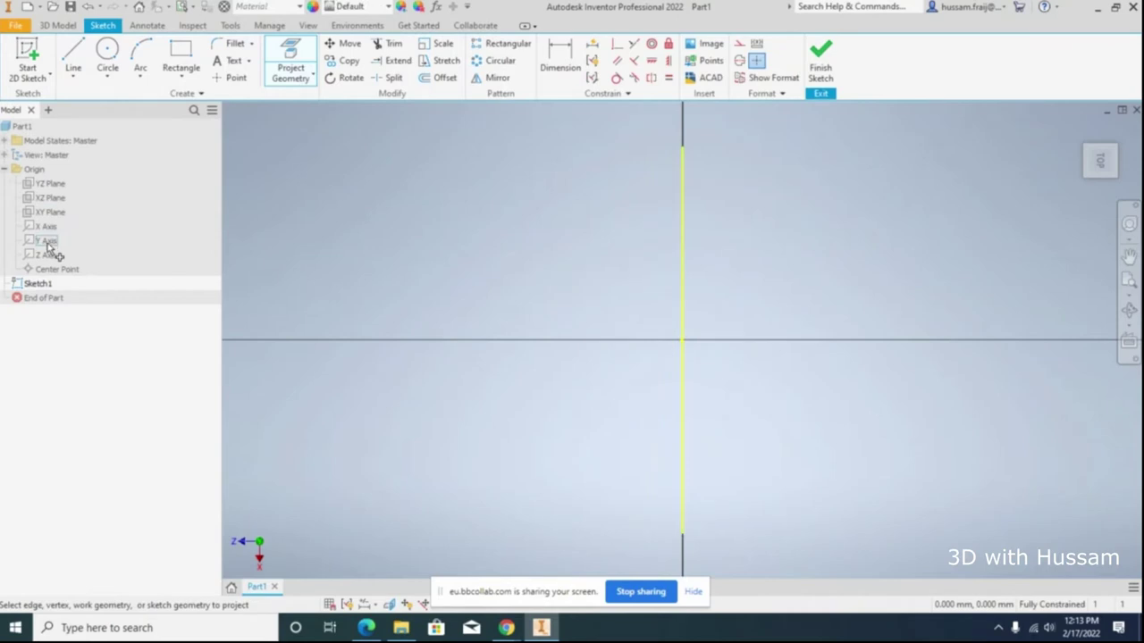
click(46, 256)
key(Escape)
Step: Draw a center rectangle at the origin, 20 mm by 40 mm
click(197, 77)
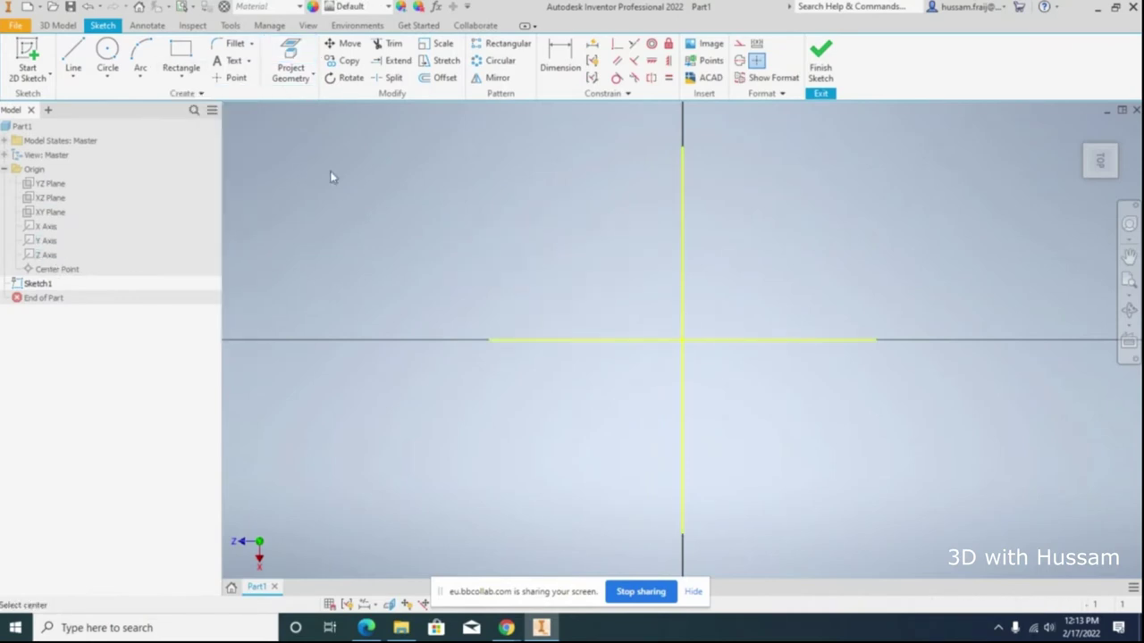
click(682, 340)
text(20)
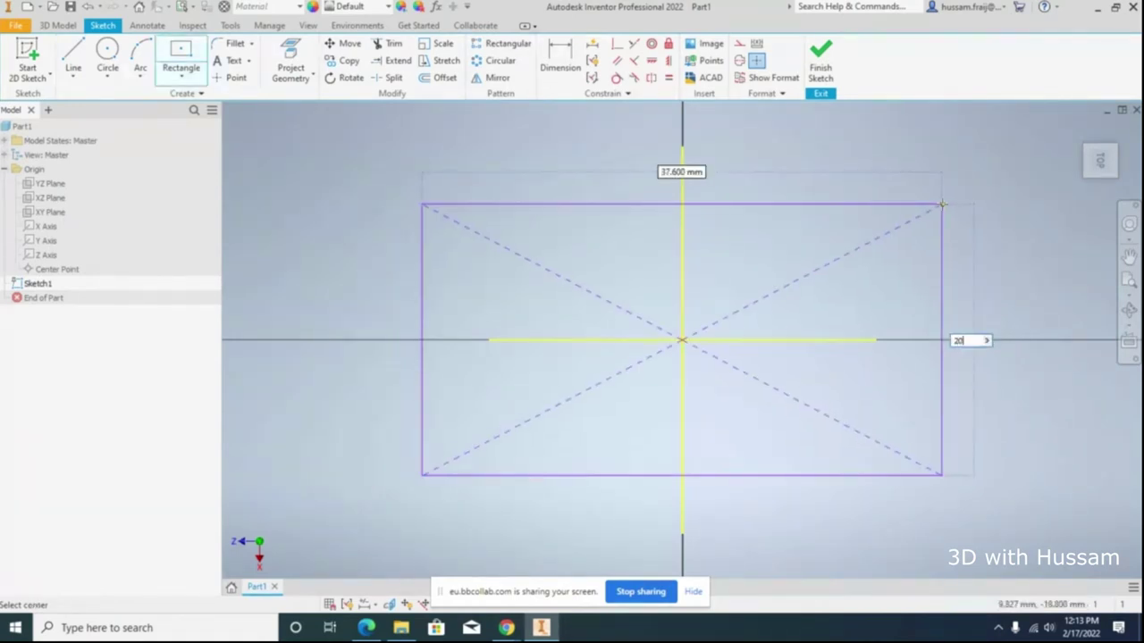
key(Tab)
text(40)
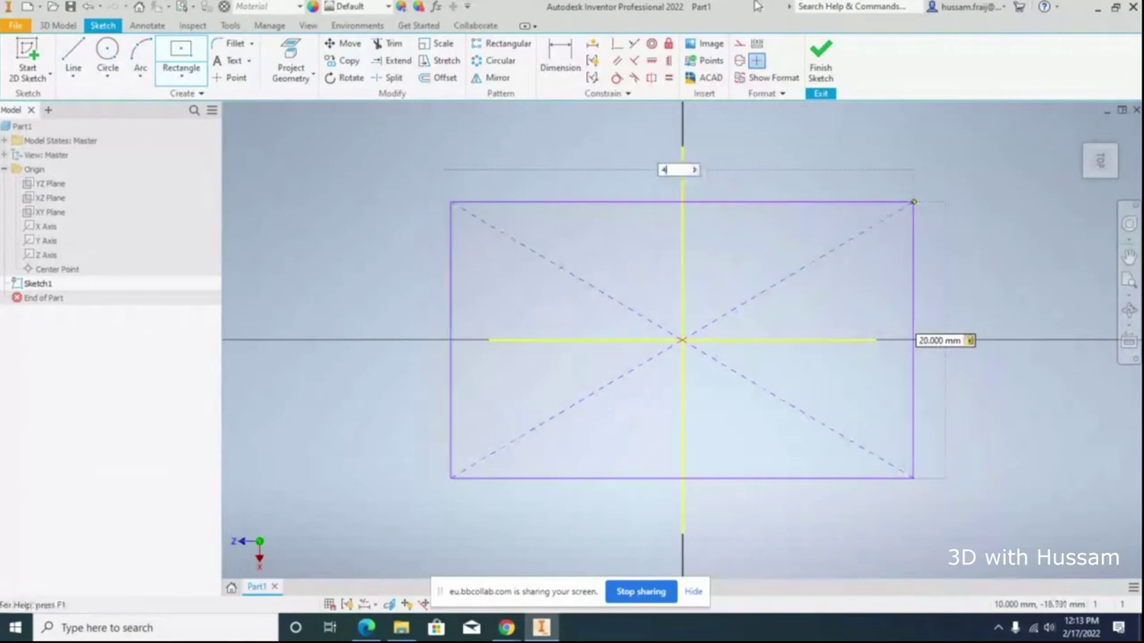
key(Return)
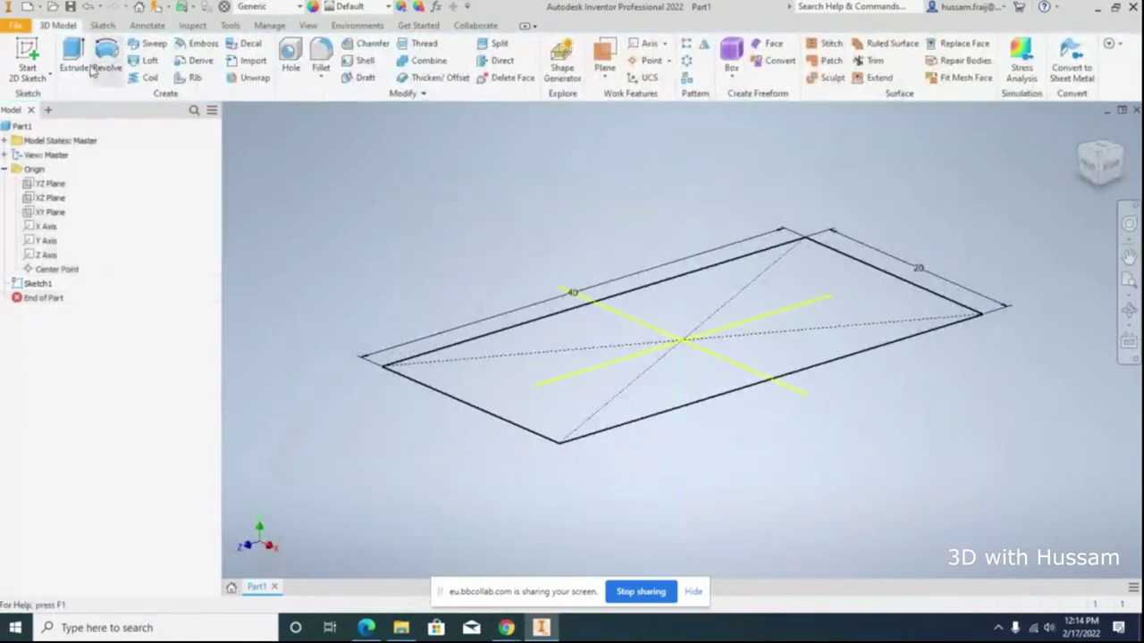
Step: Start an extrusion with some rectangle regions selected, then cancel it
key(e)
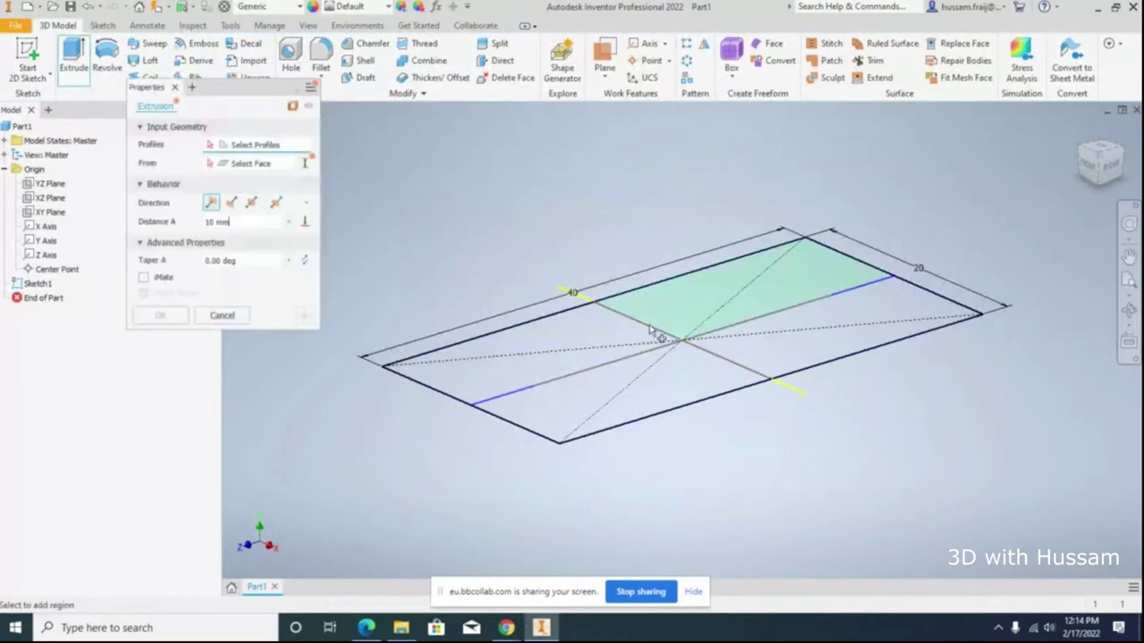
click(683, 364)
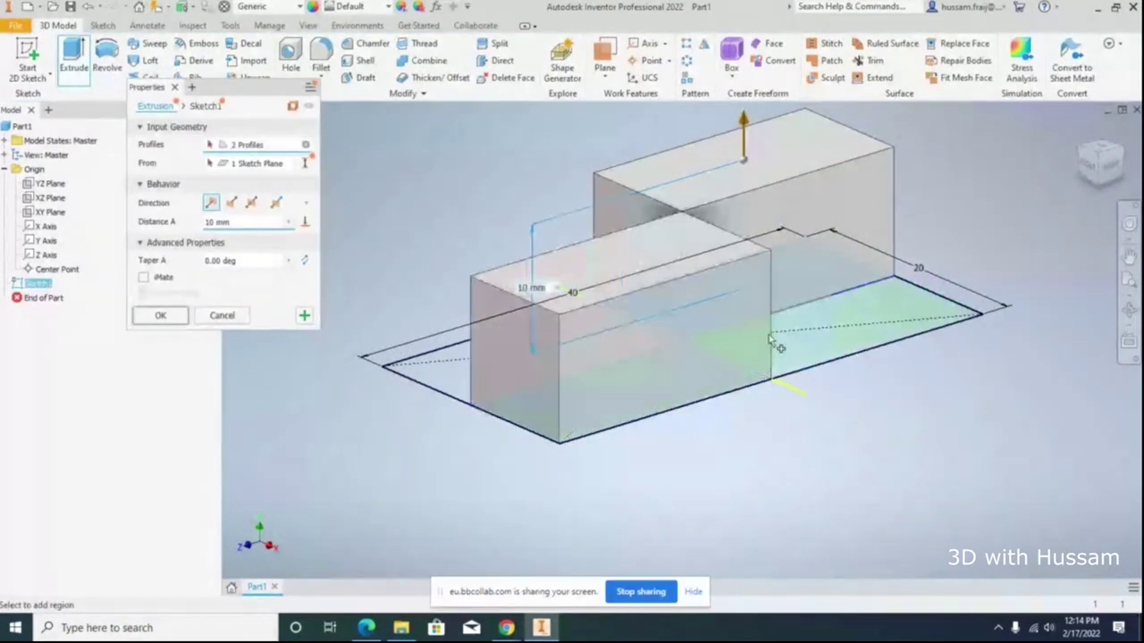
click(450, 367)
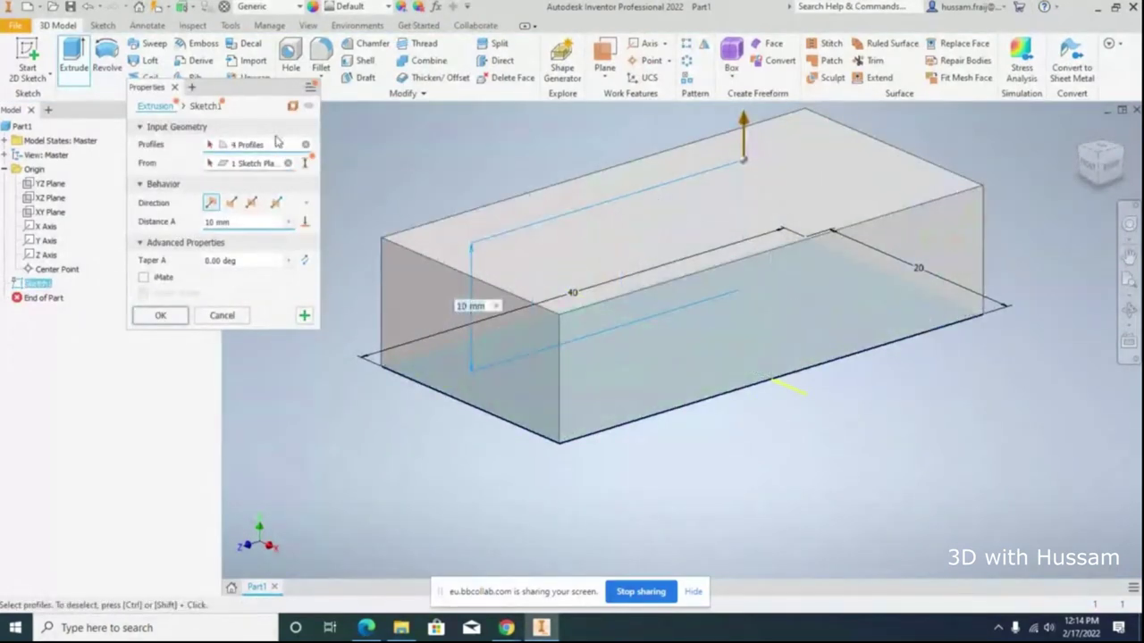
drag(271, 91, 353, 100)
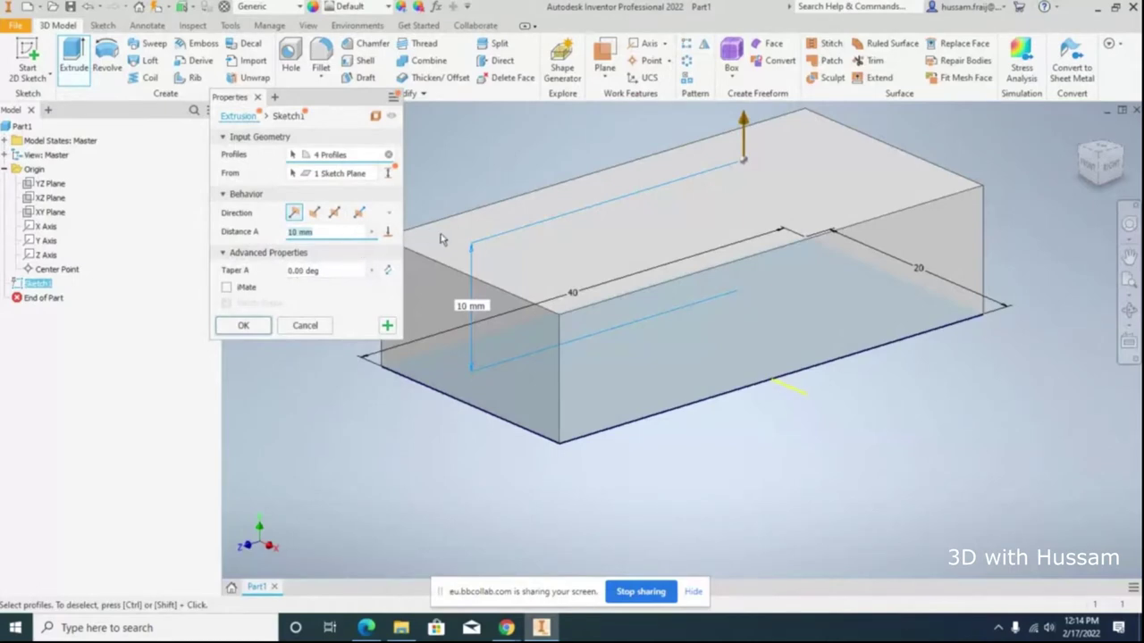
drag(357, 108, 345, 163)
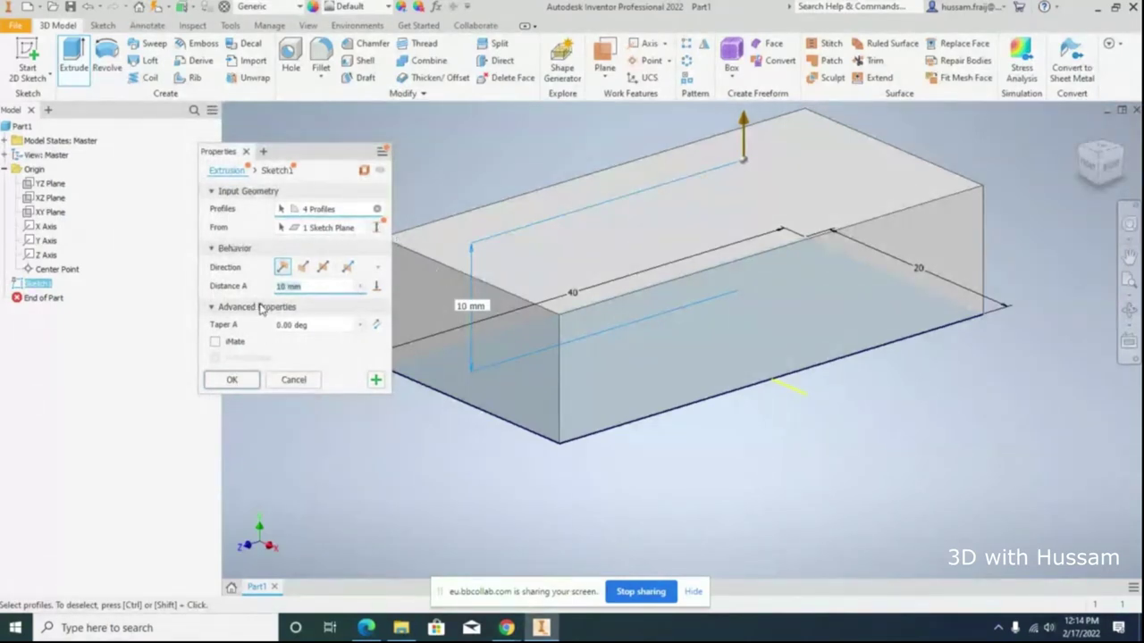
scroll(680, 433, down, 2)
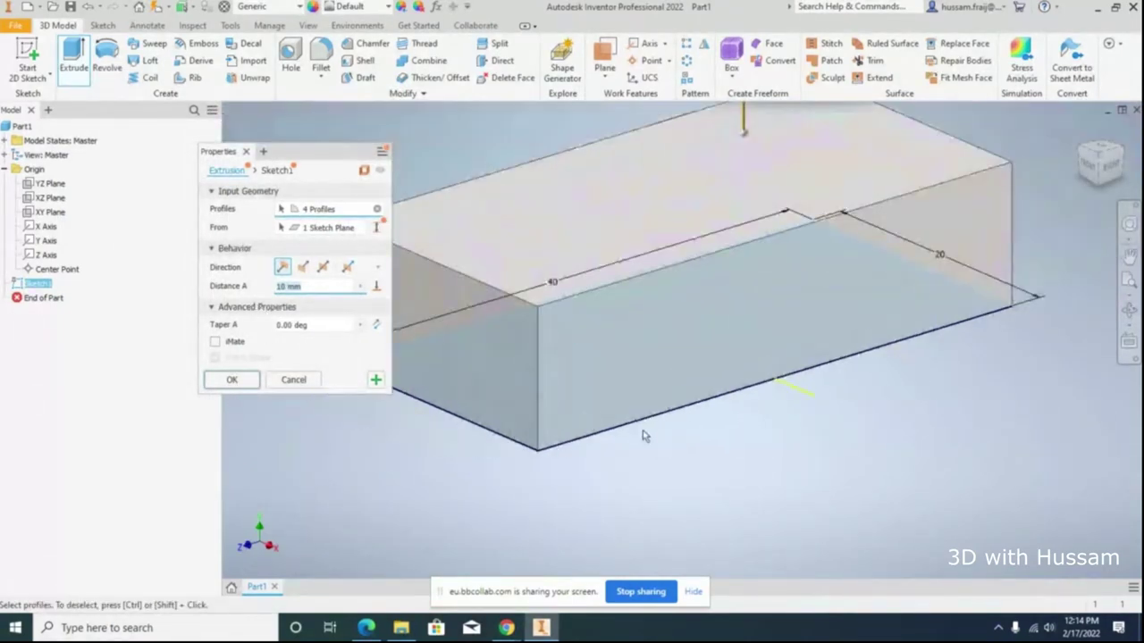
click(313, 381)
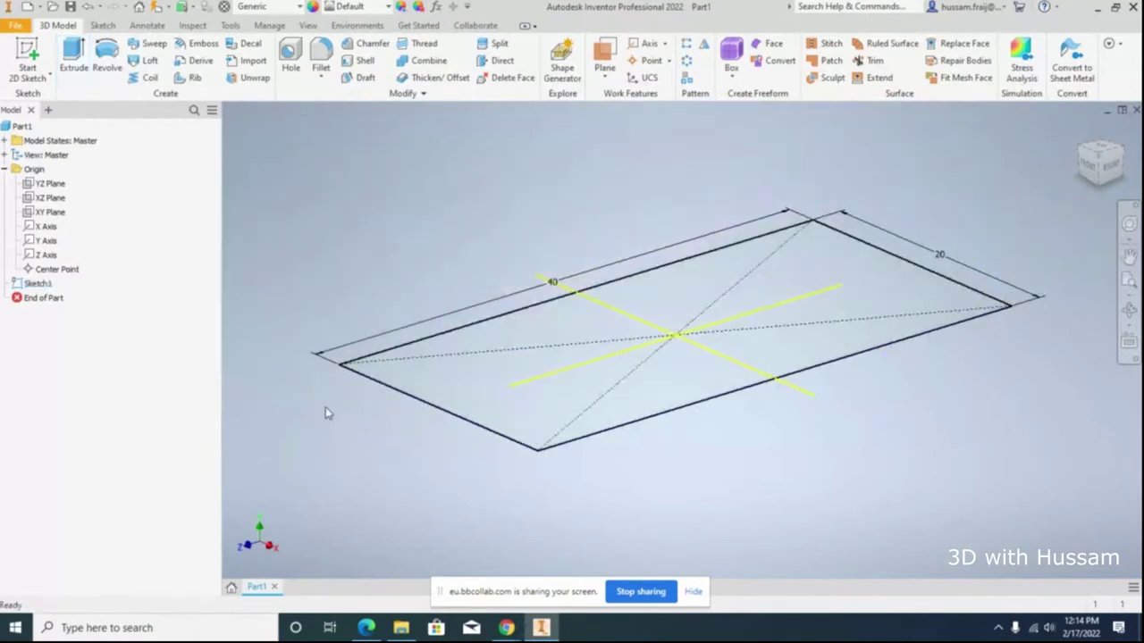
Step: Extrude all four rectangle regions 10 mm into a solid block, then bring the PDF back
click(74, 56)
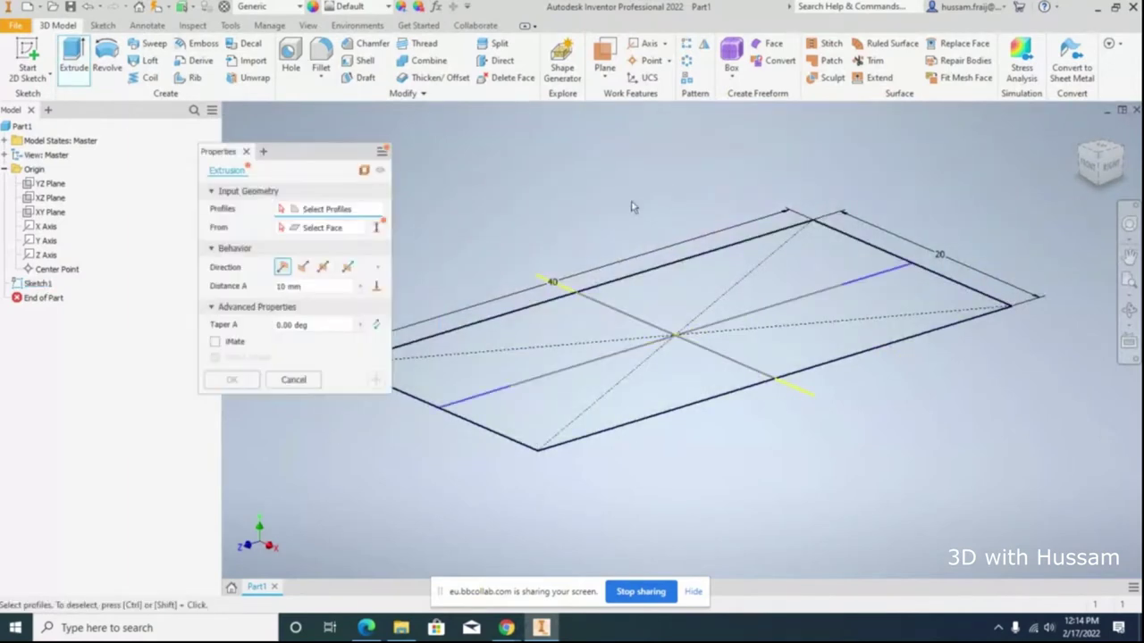
click(688, 291)
click(605, 329)
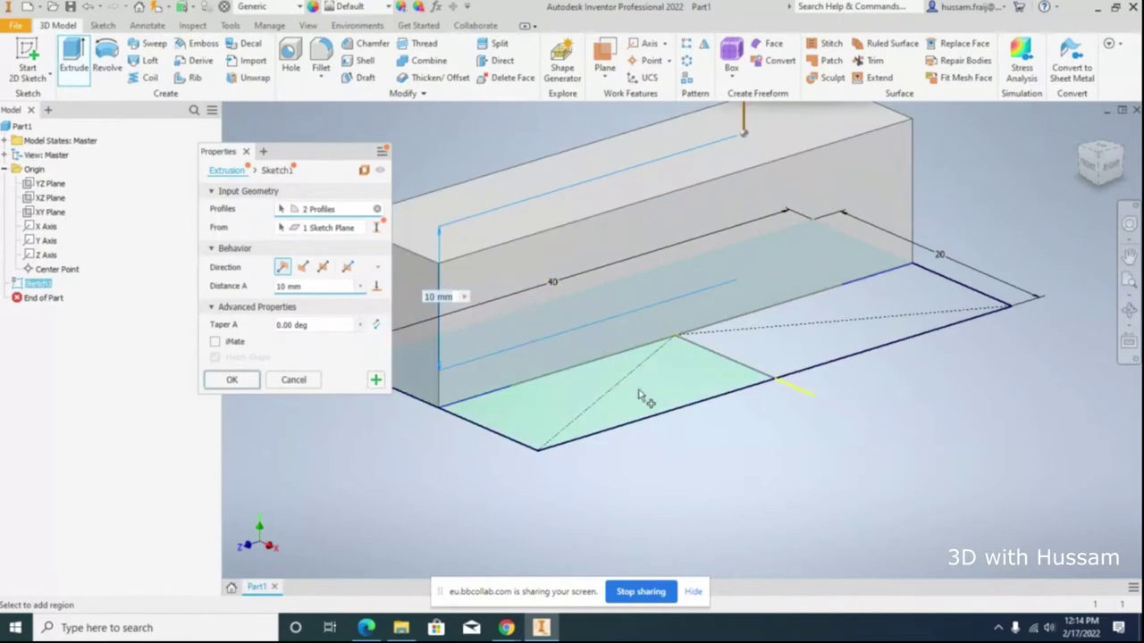
click(645, 401)
click(758, 353)
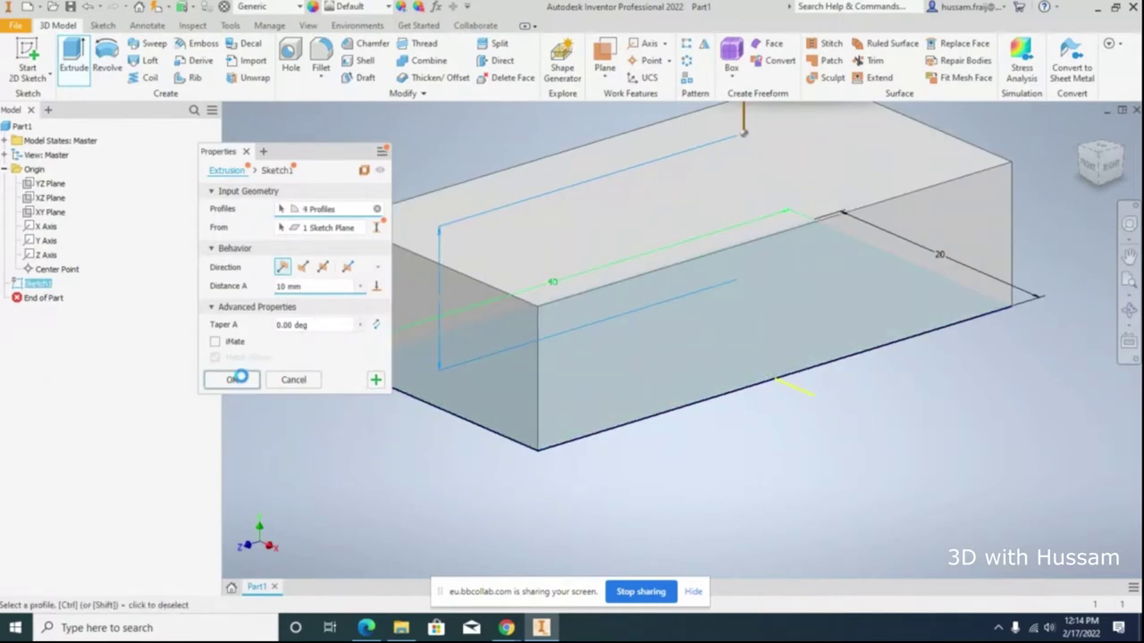
click(234, 380)
click(366, 629)
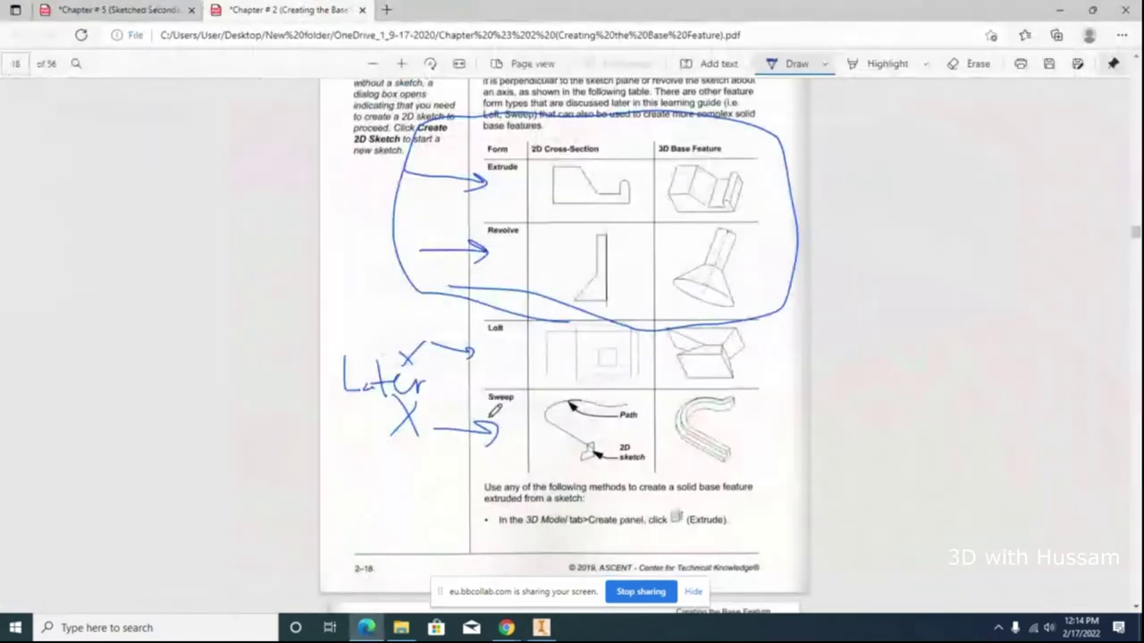
Step: Close the Chapter 2 PDF without saving and go to the start of Chapter 5
click(363, 10)
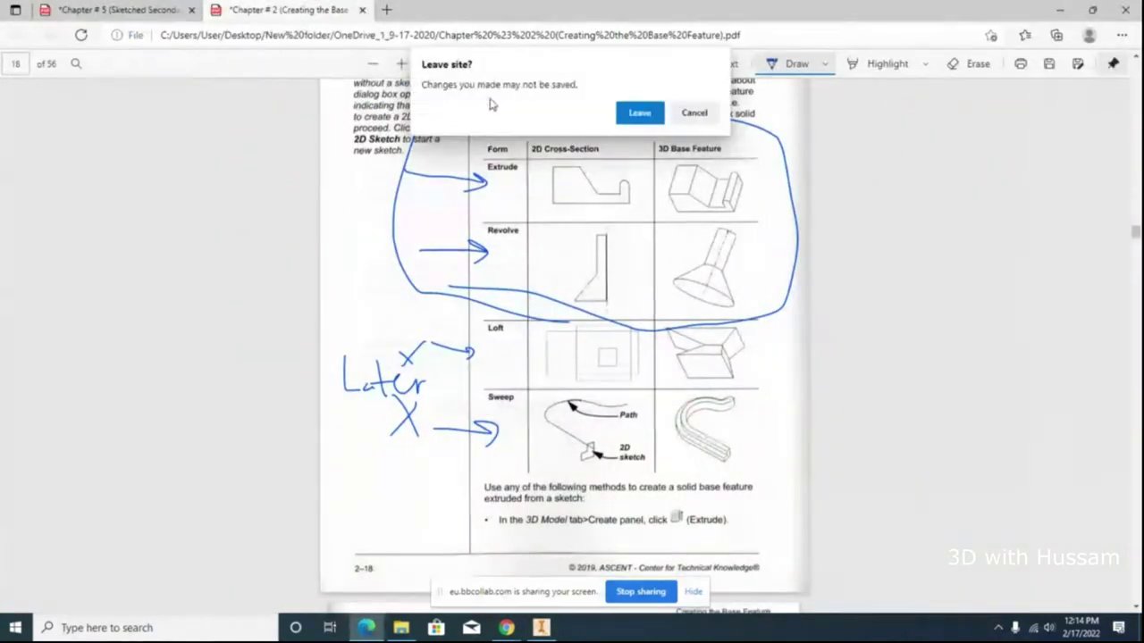
click(636, 113)
scroll(362, 218, up, 2)
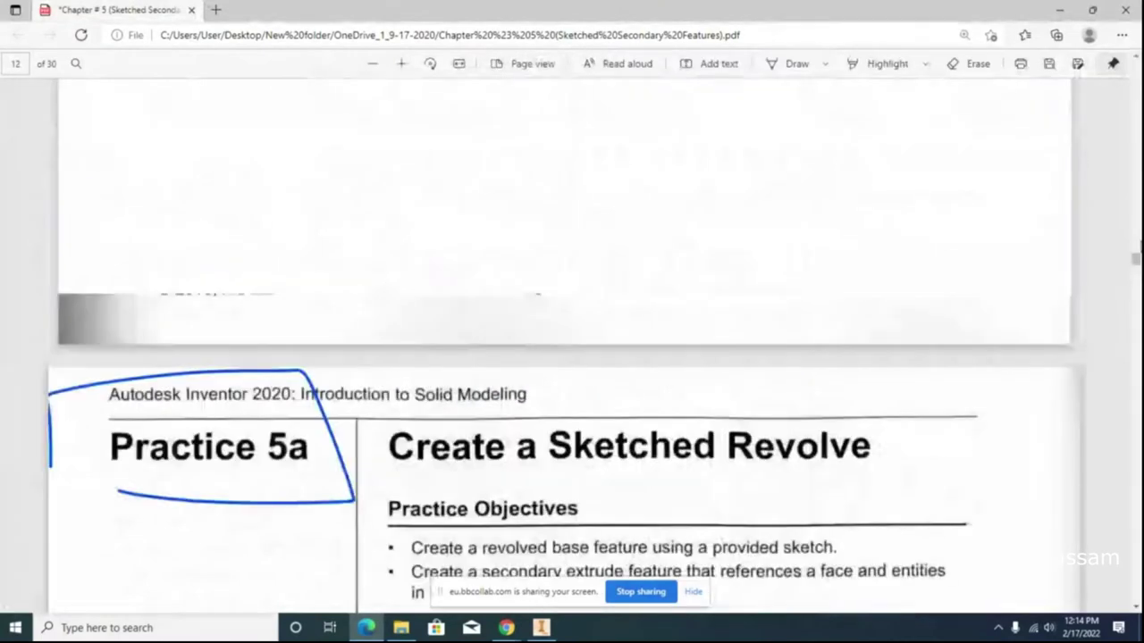
key(Home)
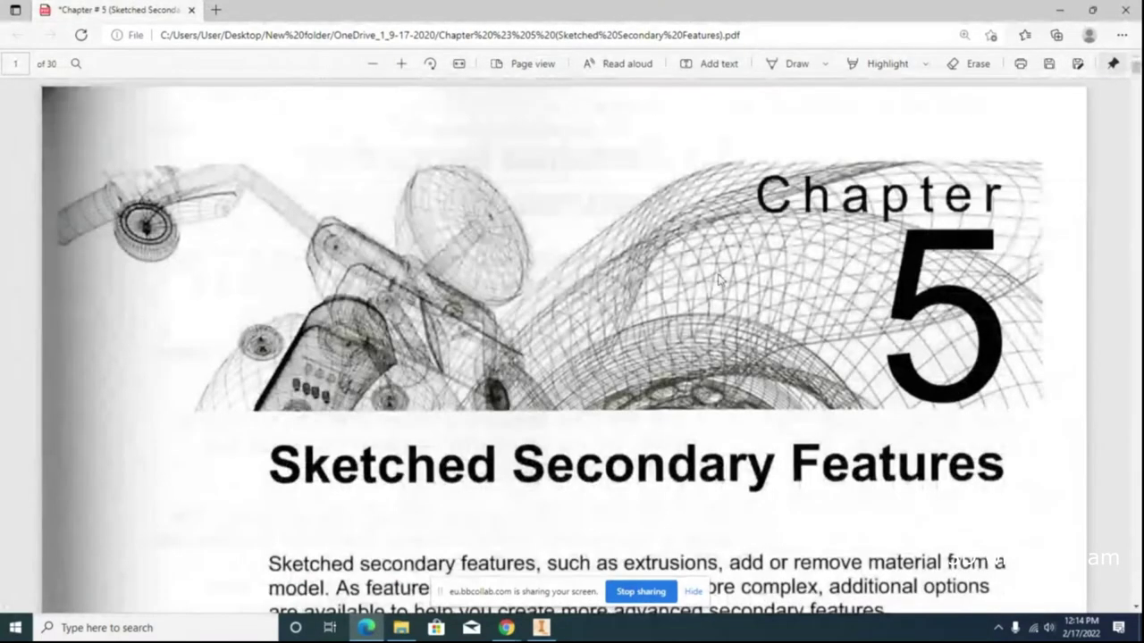
scroll(720, 280, down, 2)
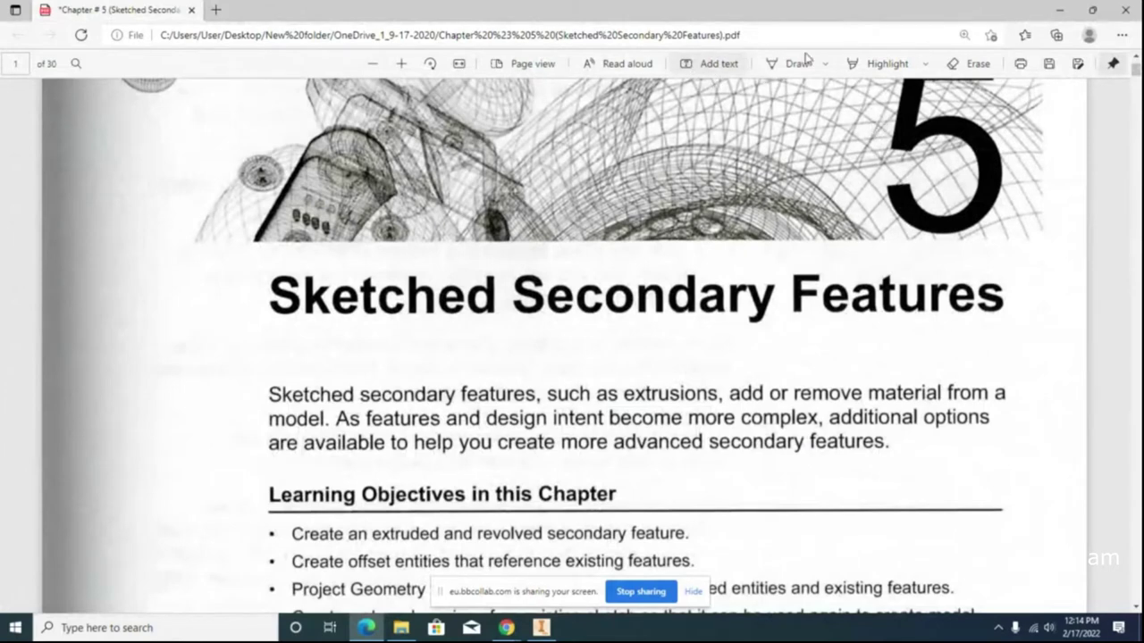
Step: Highlight 'extruded' and 'revolved' in the chapter's first objective
click(883, 63)
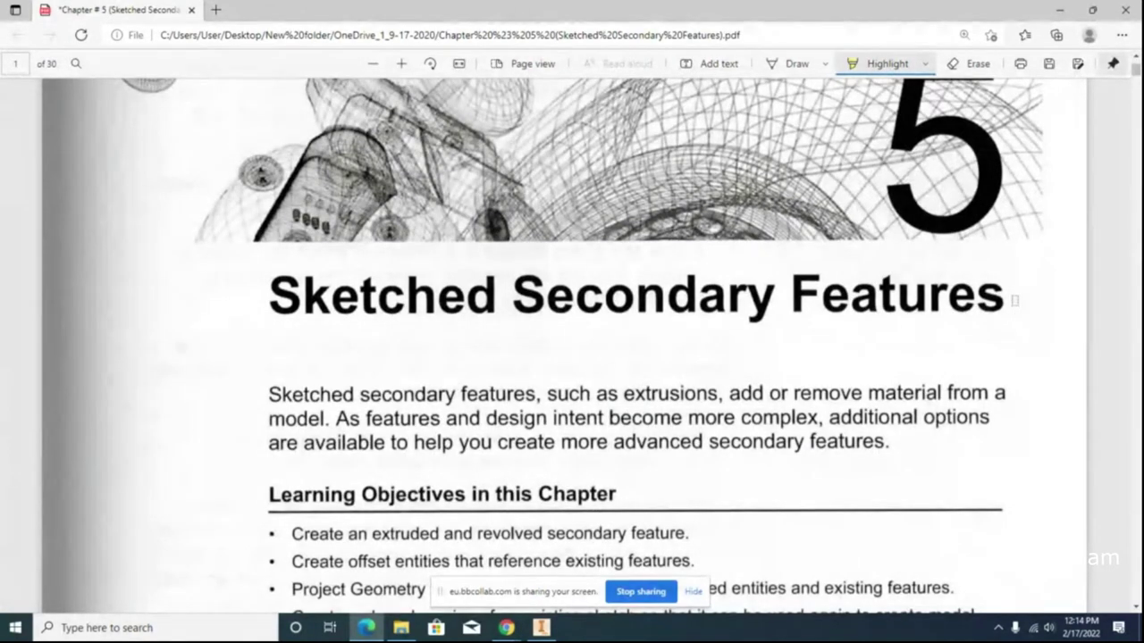
drag(510, 285, 1068, 307)
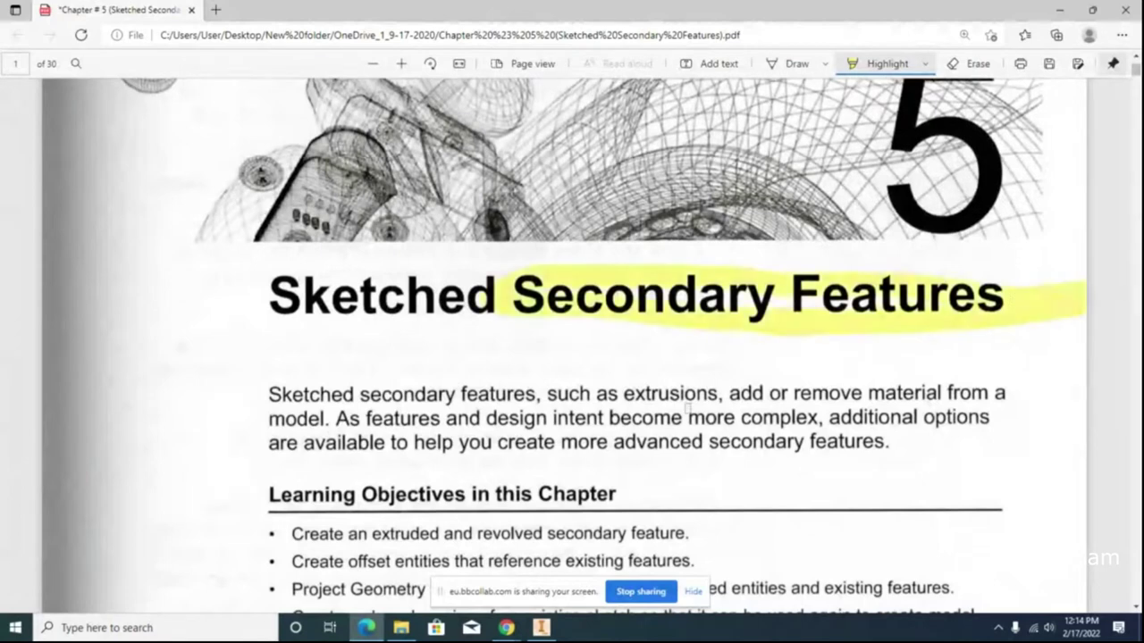
scroll(441, 284, down, 3)
drag(373, 282, 422, 283)
drag(491, 281, 543, 280)
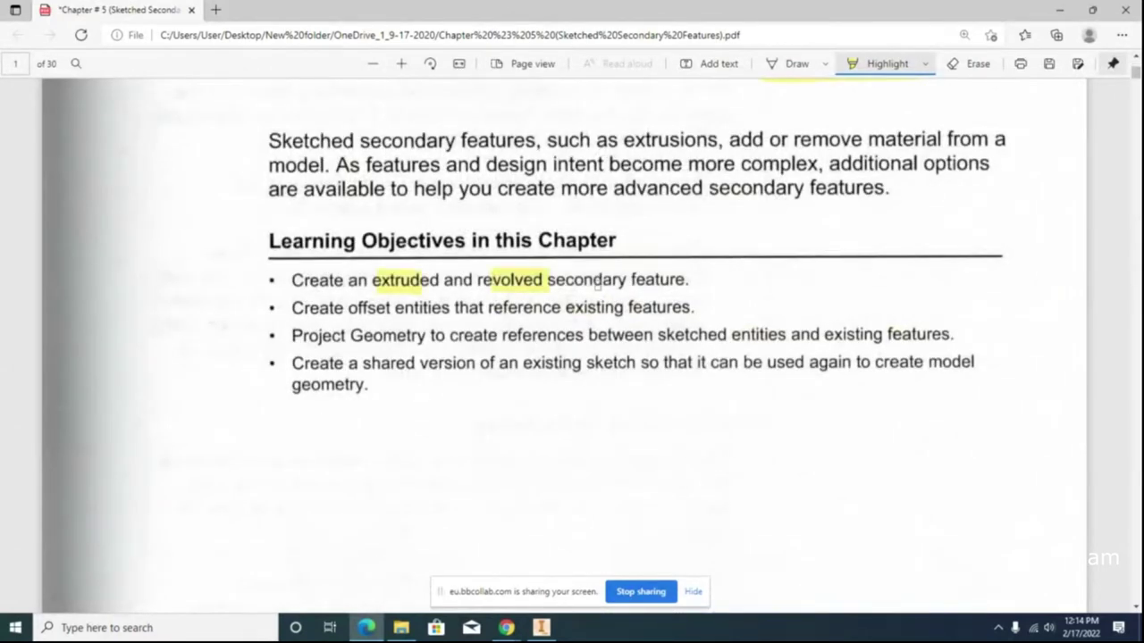
Step: Scroll down through Chapter 5 to page 5
scroll(599, 285, down, 10)
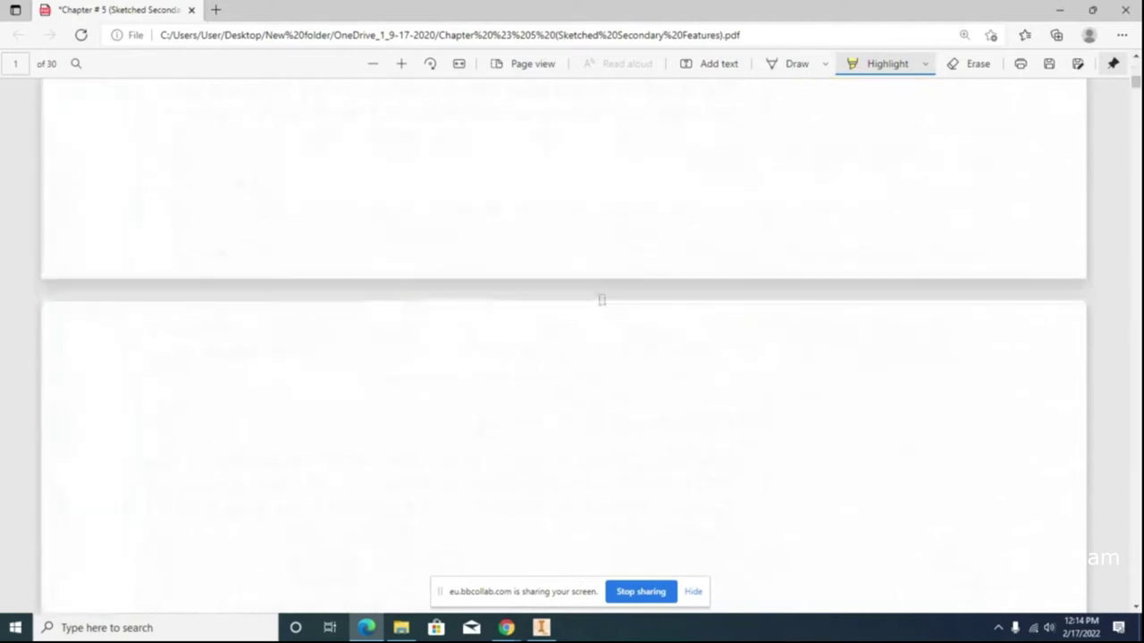
scroll(601, 300, down, 3)
scroll(603, 308, down, 10)
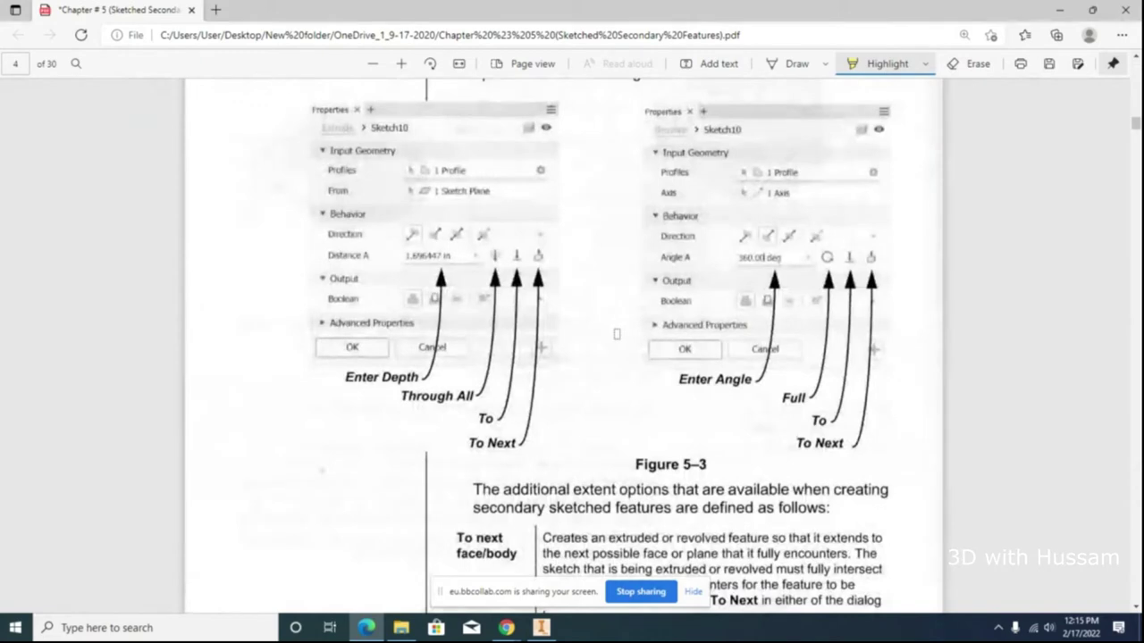
scroll(617, 334, down, 3)
scroll(617, 330, up, 5)
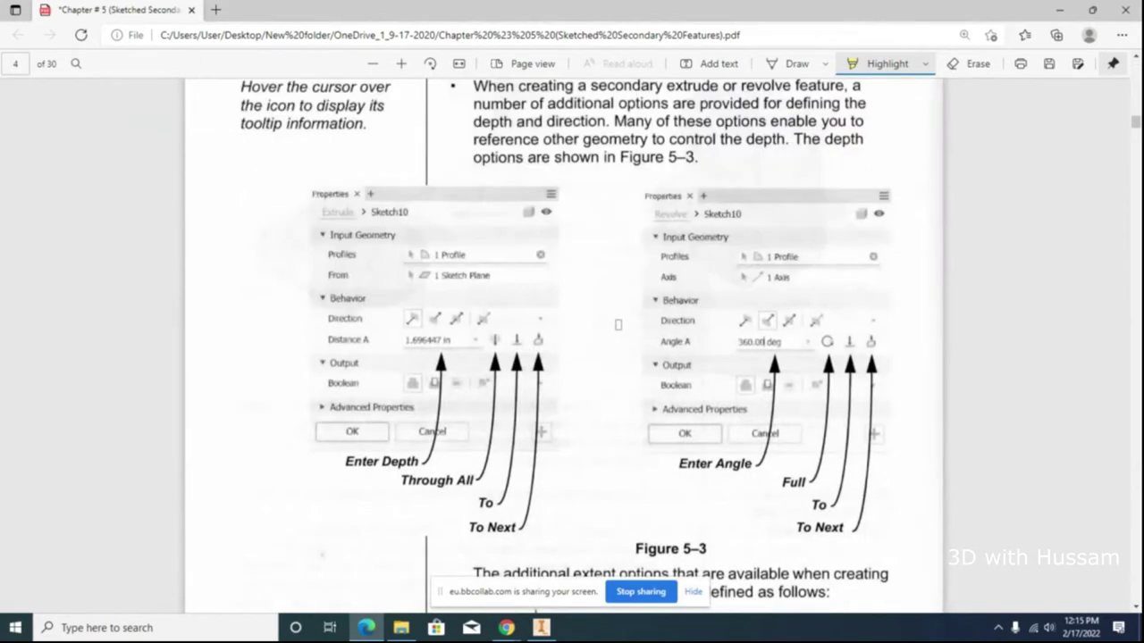
scroll(572, 357, down, 1)
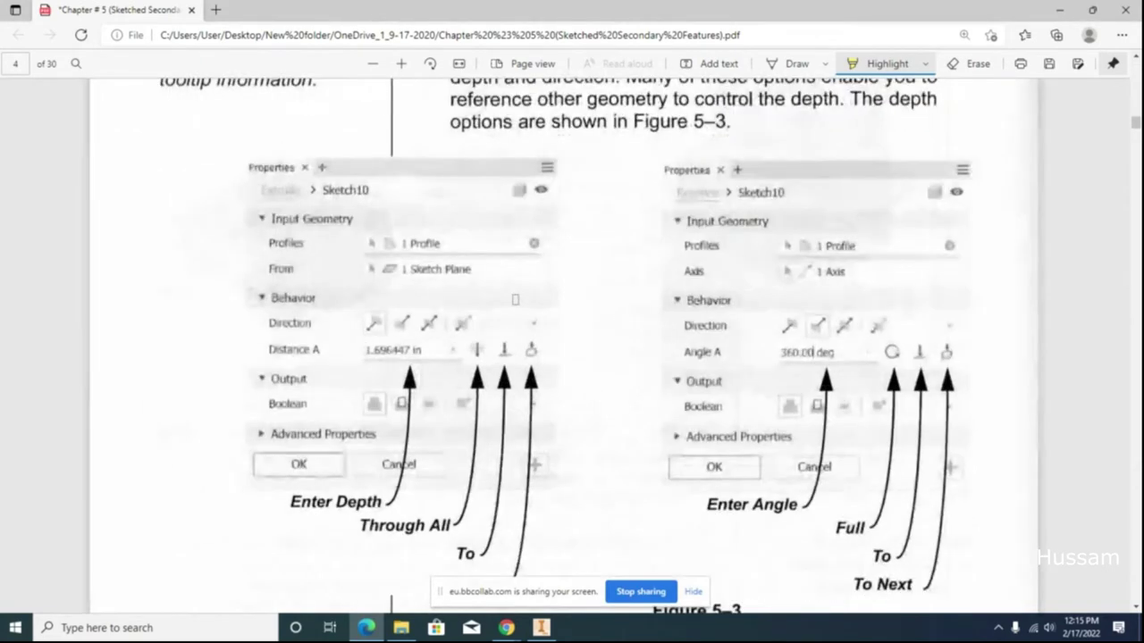
ctrl+scroll(572, 357, up, 2)
scroll(522, 304, down, 10)
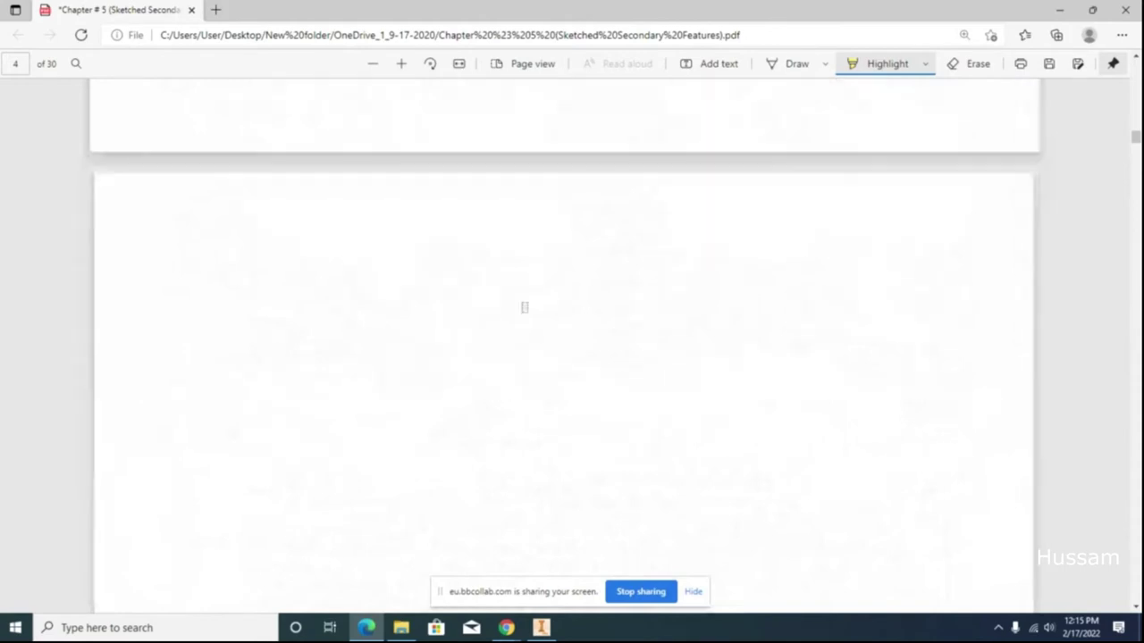
scroll(589, 304, up, 10)
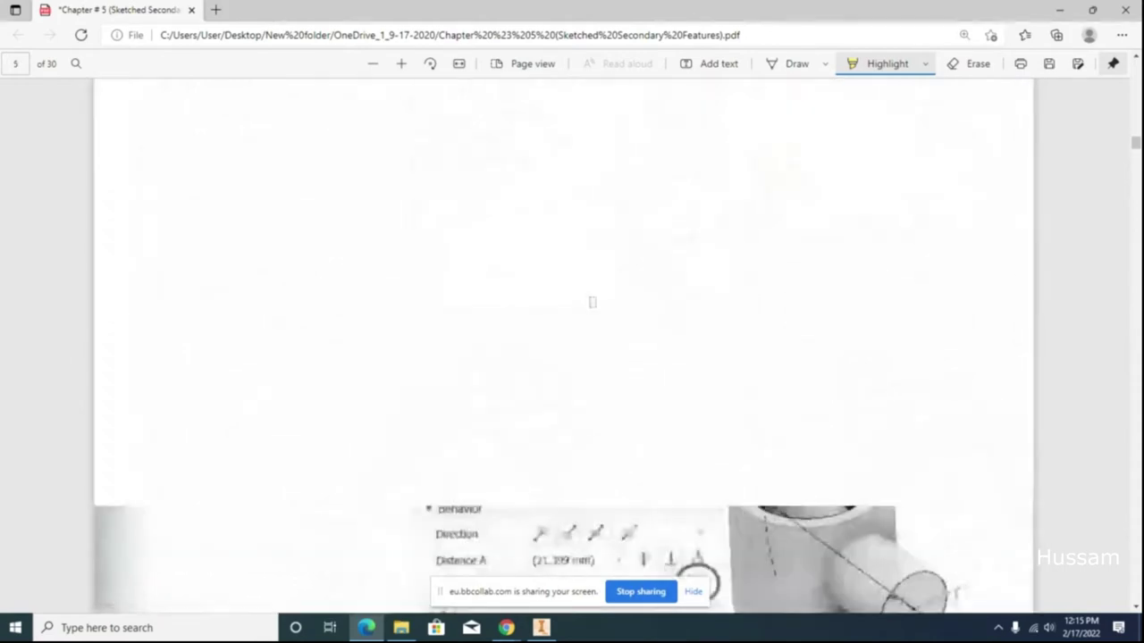
Step: Highlight the Adds, Removes and Intersects material callouts in Figure 5-2
scroll(592, 302, up, 10)
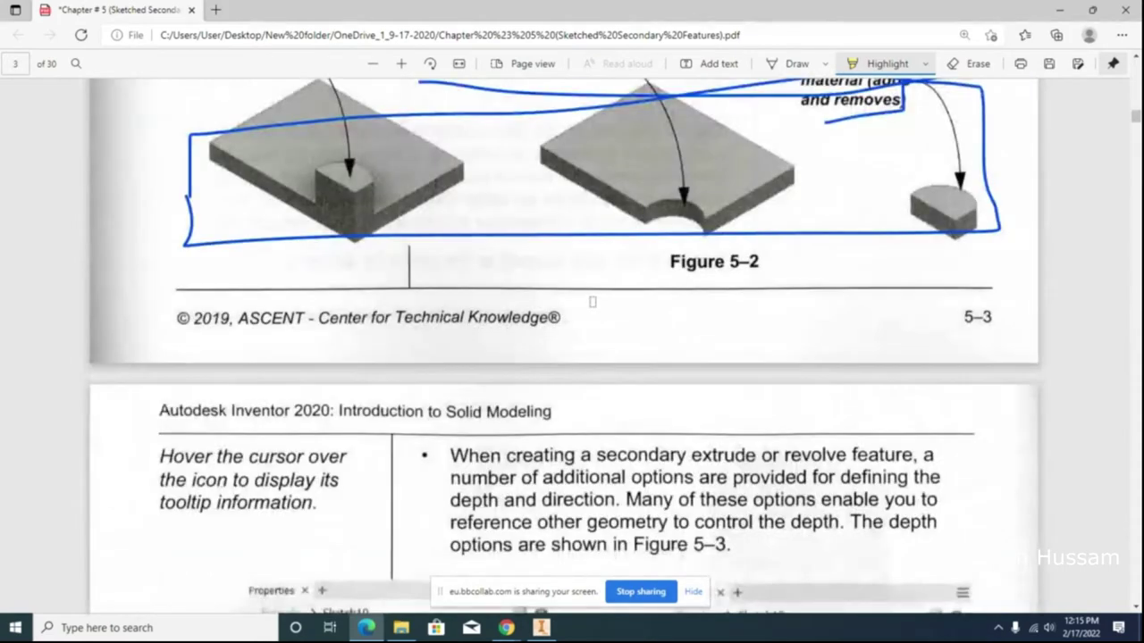
scroll(592, 302, up, 5)
ctrl+scroll(591, 302, down, 2)
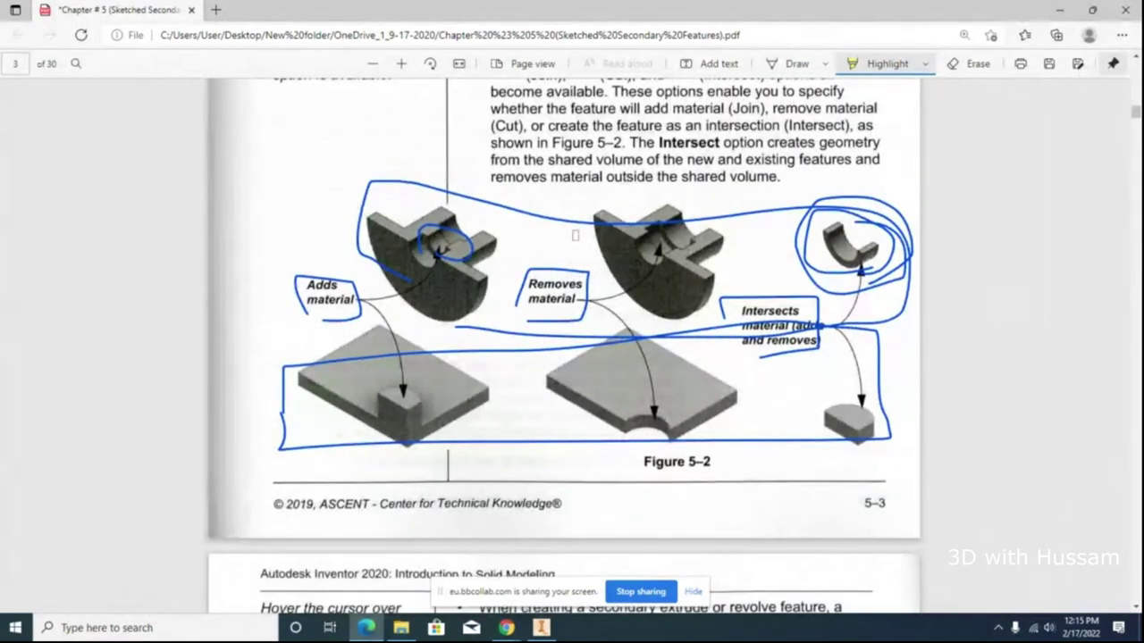
drag(316, 312, 351, 311)
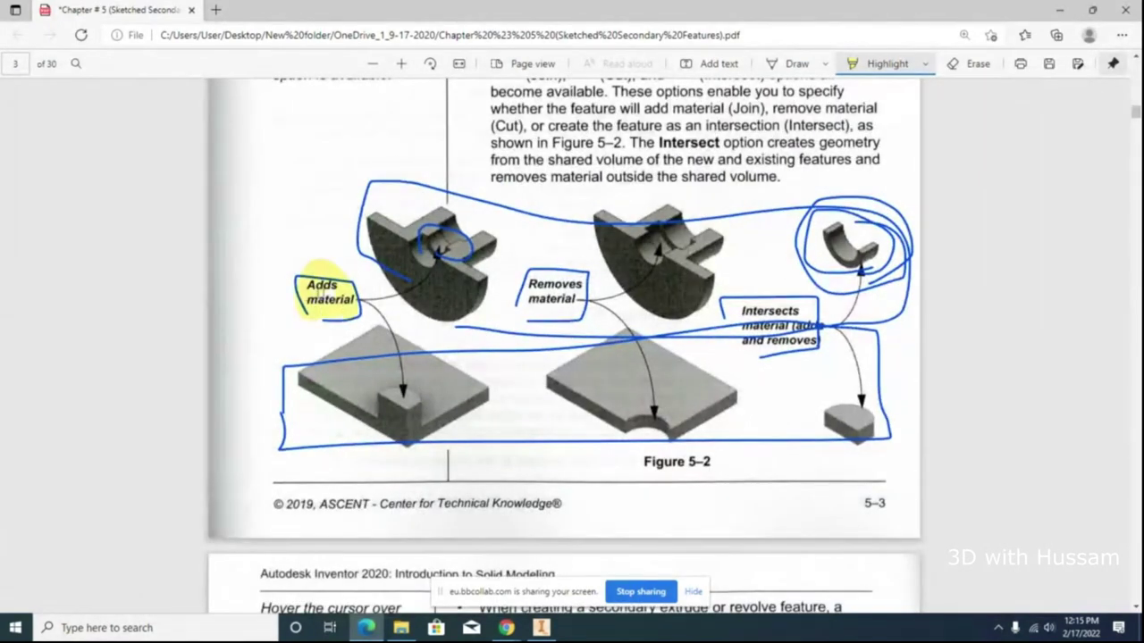
mouse_move(577, 273)
mouse_down()
mouse_move(534, 286)
mouse_move(563, 308)
mouse_up()
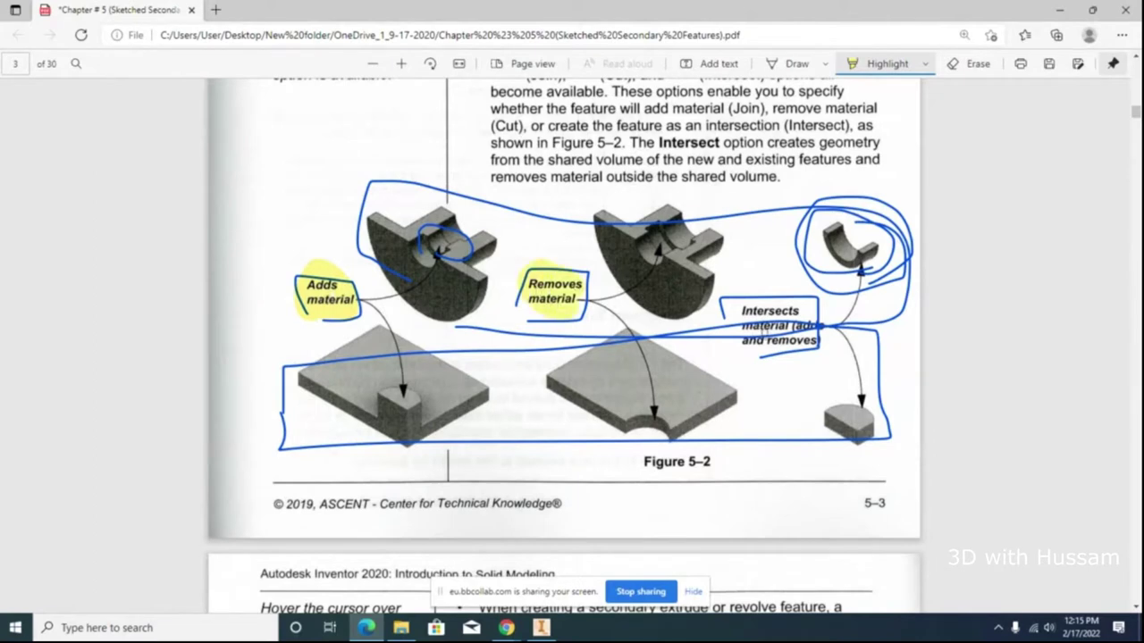
drag(743, 315, 801, 318)
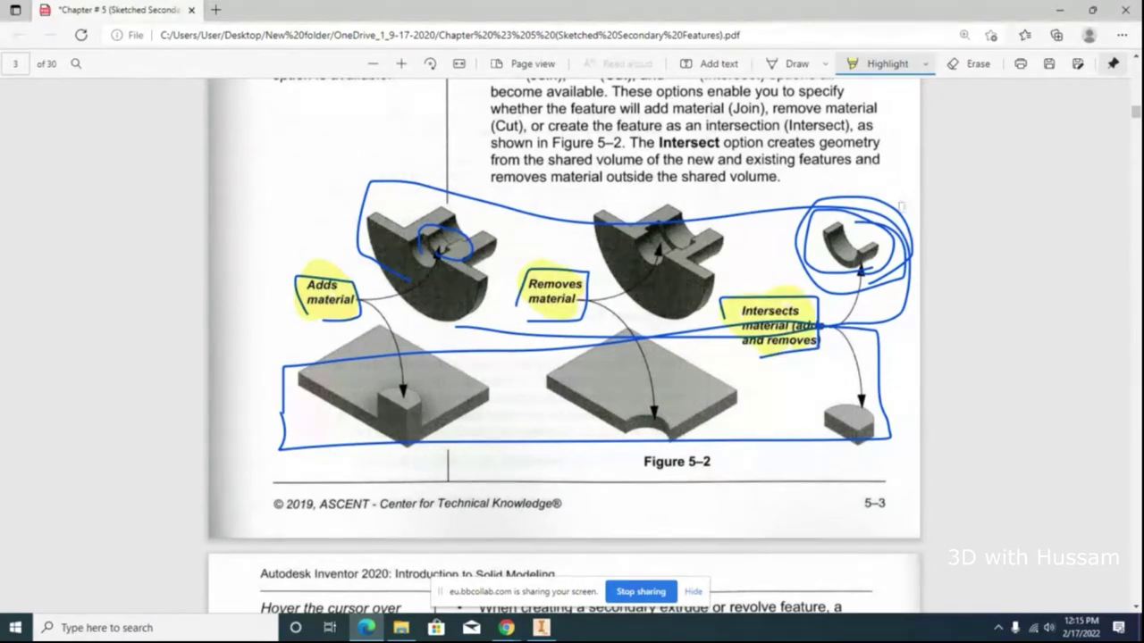
Step: Erase the old ink loops around the figure's parts
click(970, 63)
click(850, 203)
drag(850, 203, 813, 248)
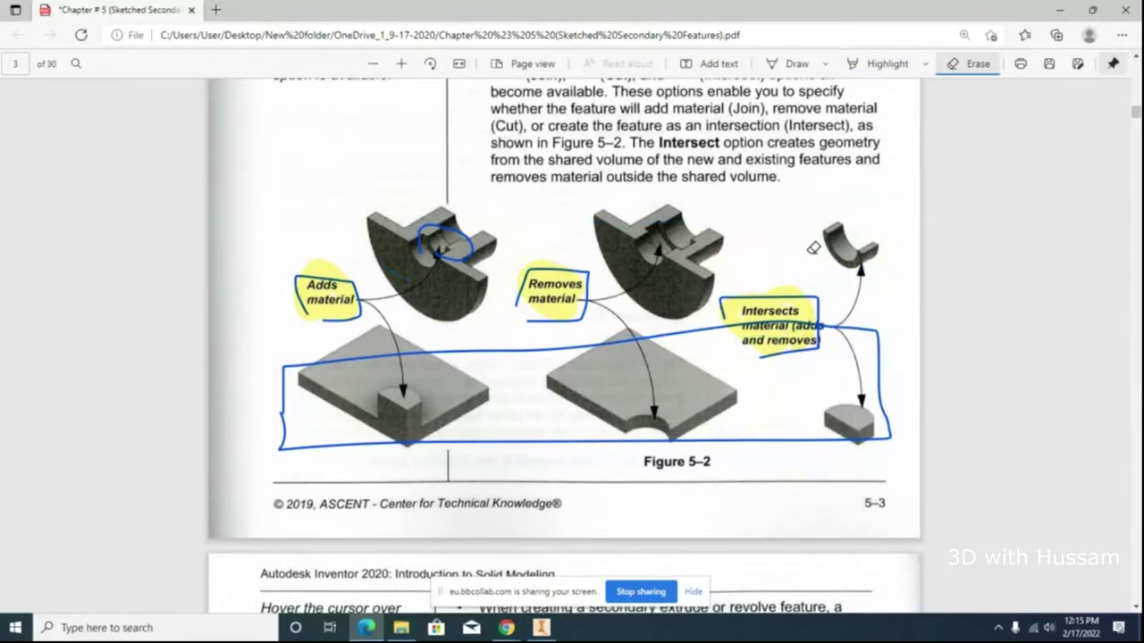
drag(680, 340, 637, 338)
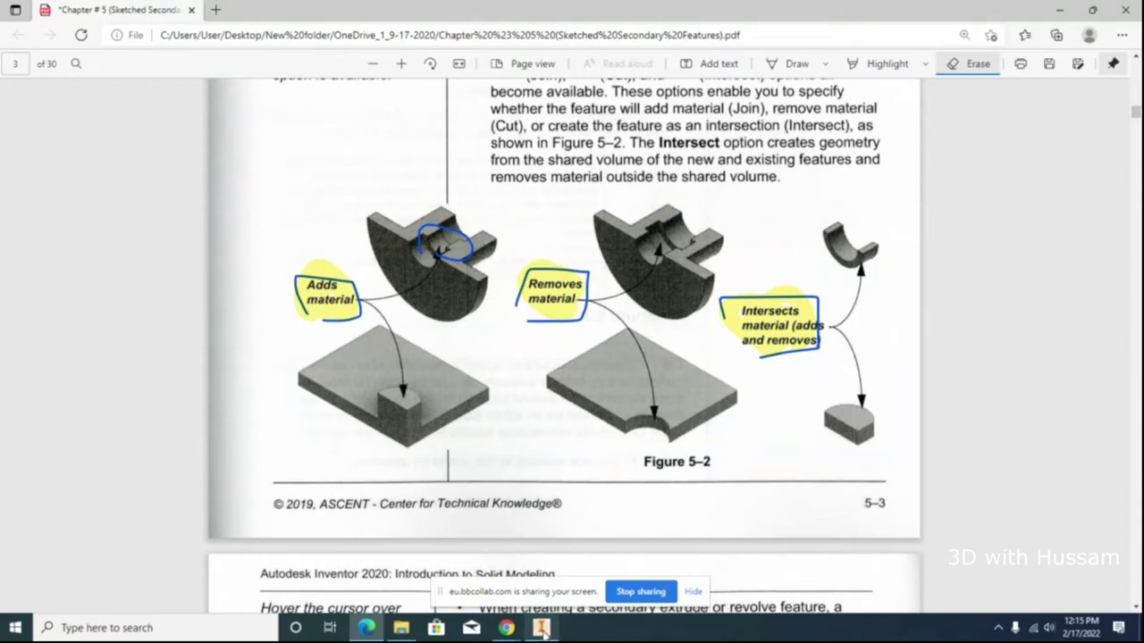
Step: Circle the raised box, notched block and intersect examples, then return to Inventor
click(796, 64)
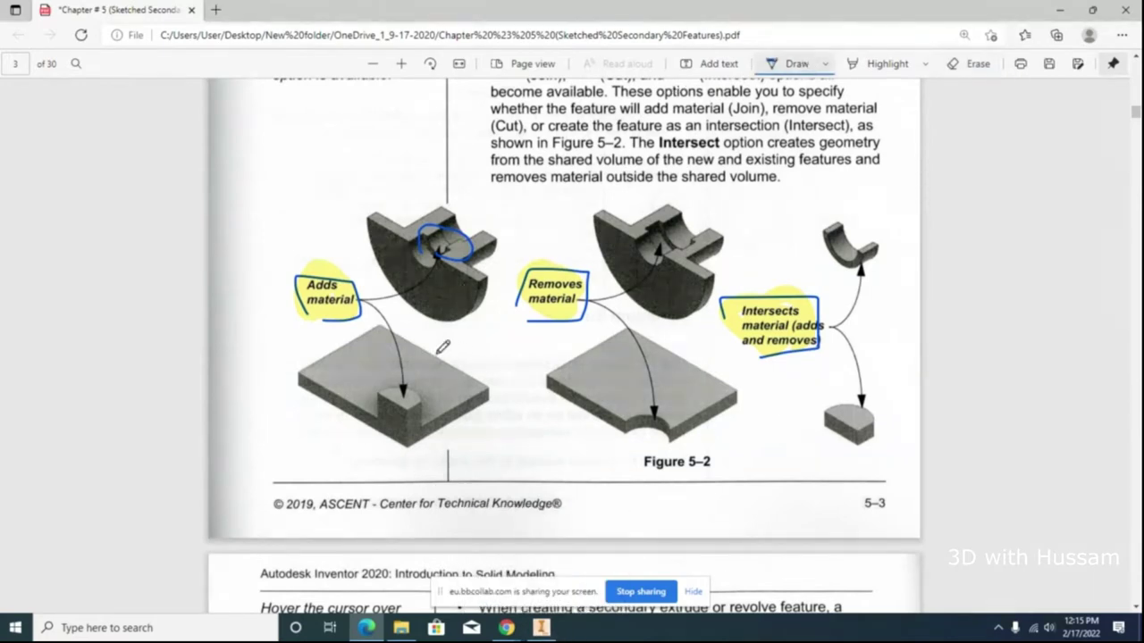
mouse_move(367, 399)
mouse_down()
mouse_move(429, 360)
mouse_move(415, 451)
mouse_move(377, 431)
mouse_up()
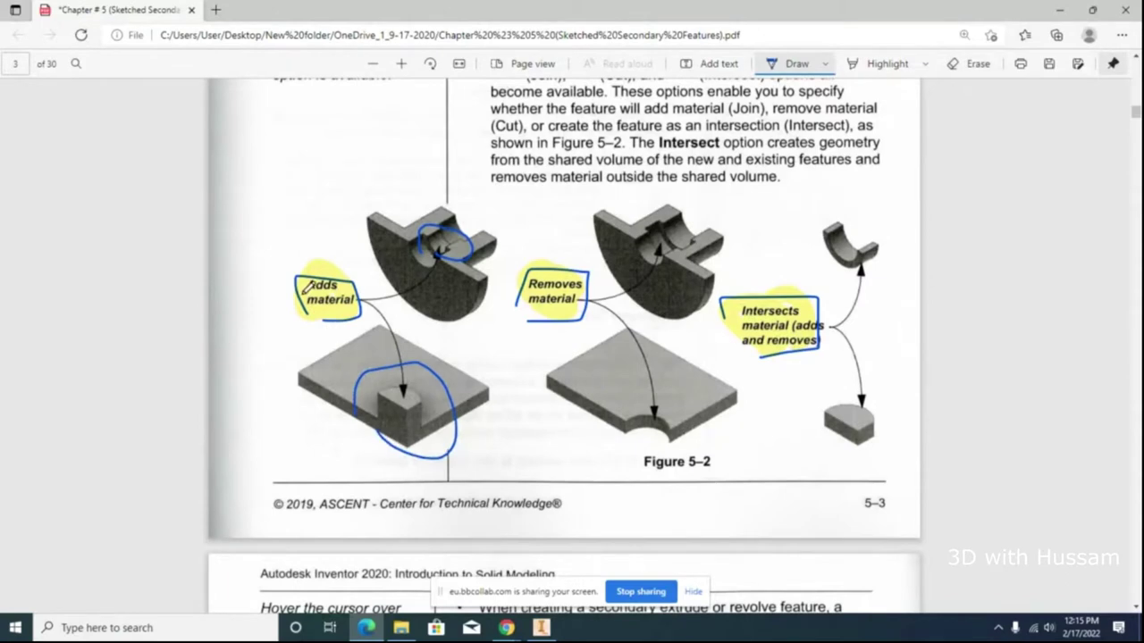
mouse_move(659, 395)
mouse_down()
mouse_move(684, 407)
mouse_move(599, 424)
mouse_move(630, 393)
mouse_up()
mouse_move(817, 398)
mouse_down()
mouse_move(813, 413)
mouse_move(918, 374)
mouse_up()
click(541, 627)
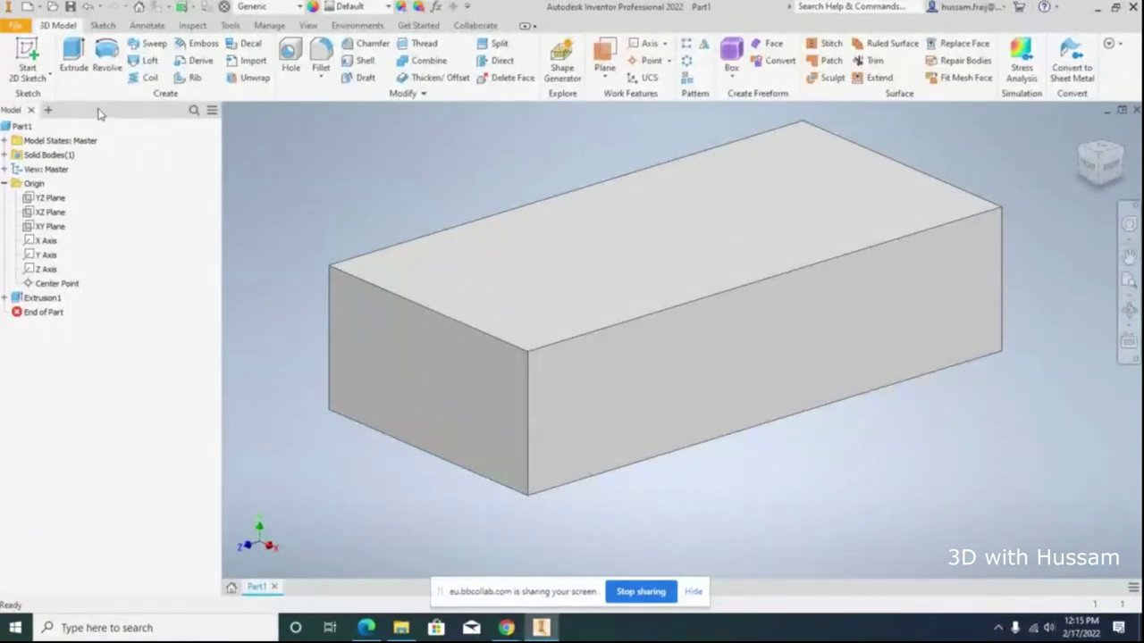
Step: Start a 2D sketch on the block's front face
click(27, 77)
click(40, 100)
click(739, 358)
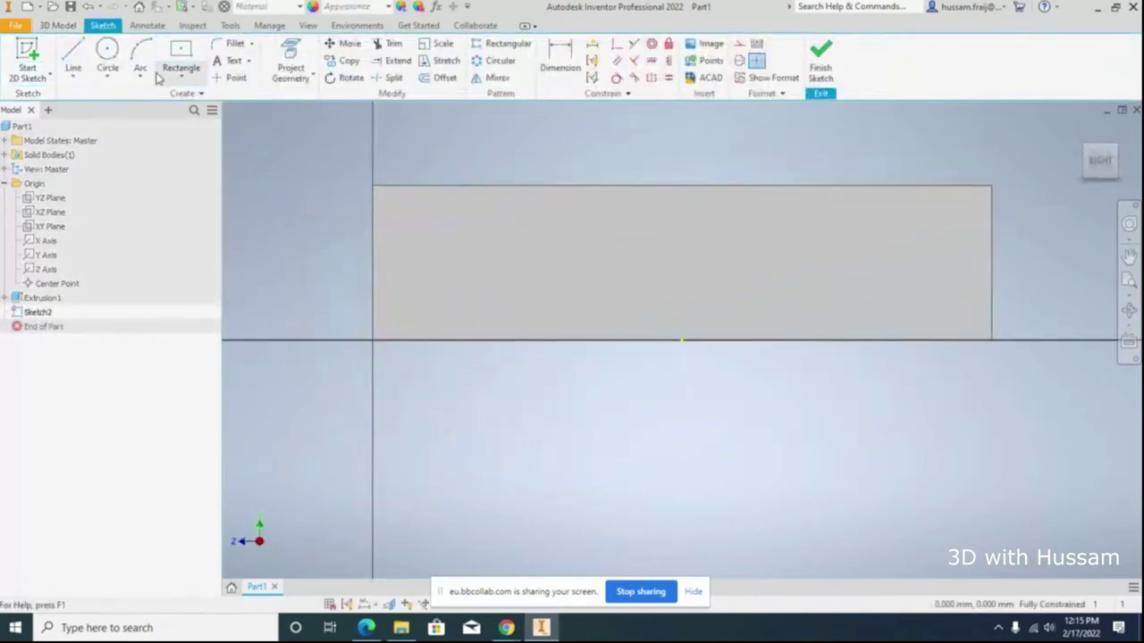
Step: Draw four overlapping circles, each smaller than the last, centred on the face's top edge
click(105, 72)
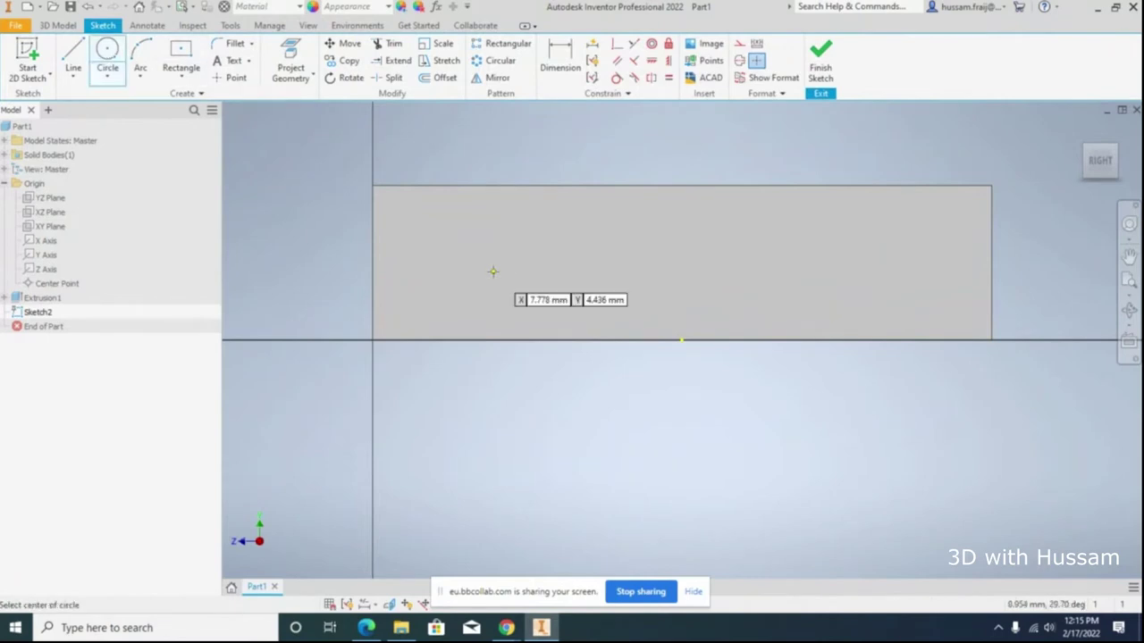
click(540, 339)
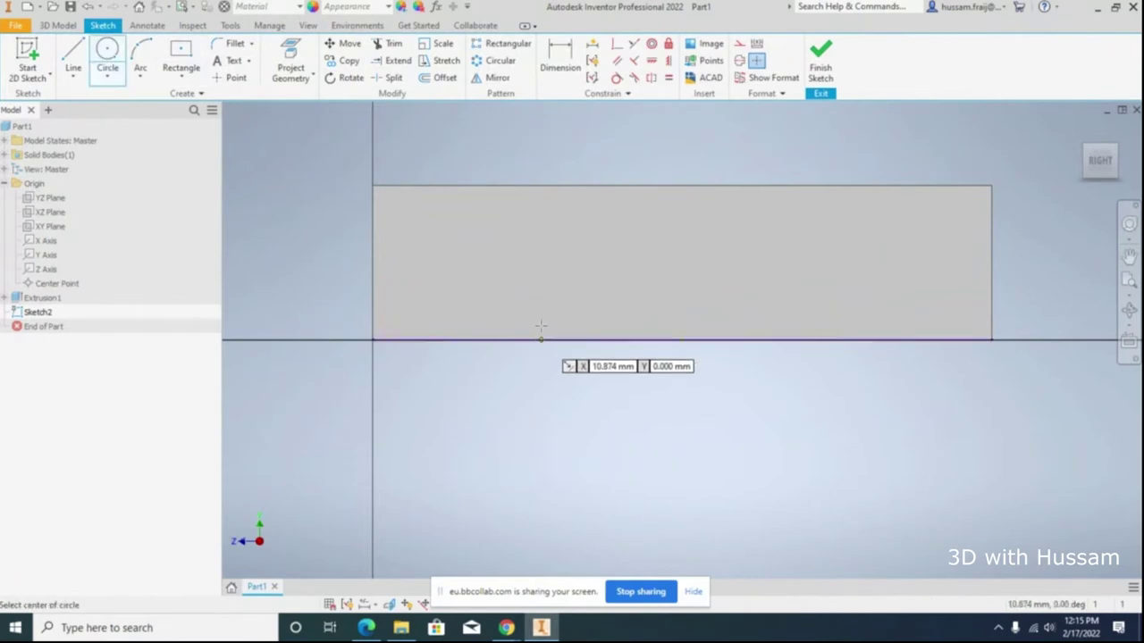
click(589, 189)
click(702, 247)
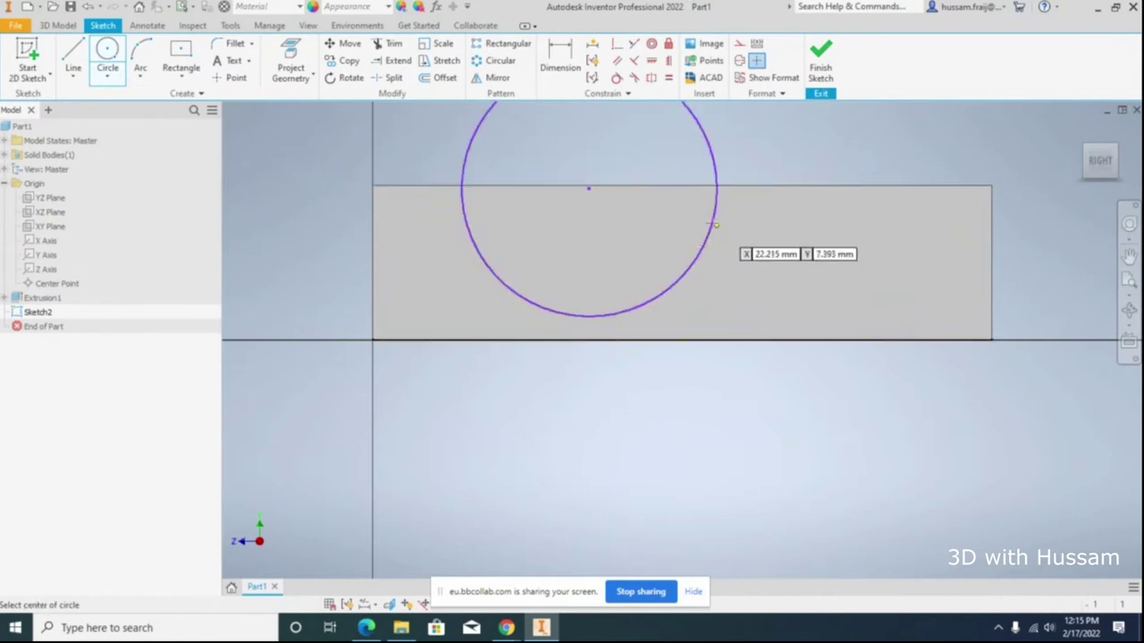
click(692, 188)
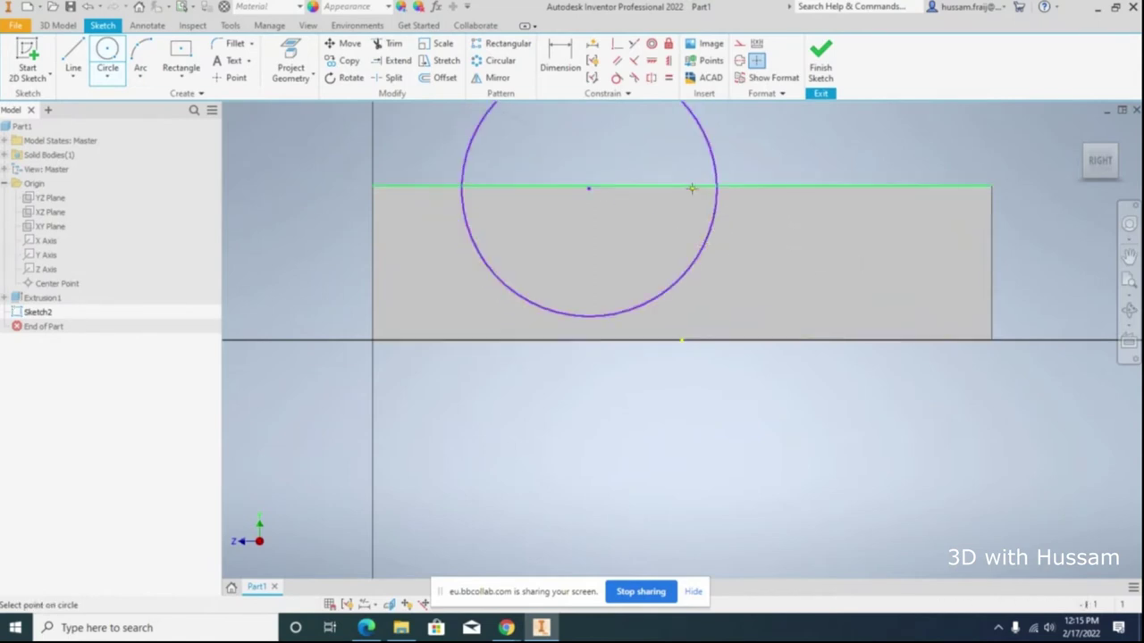
click(766, 198)
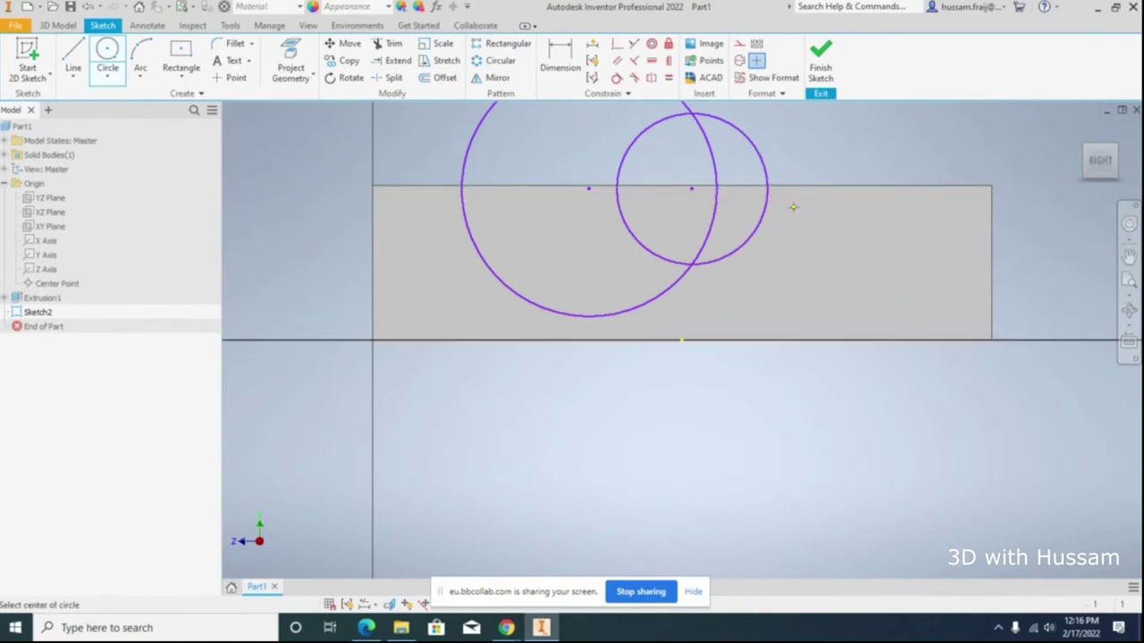
click(756, 188)
click(793, 207)
click(782, 189)
click(812, 198)
Step: Return to the Home view and finish Sketch2
click(1086, 165)
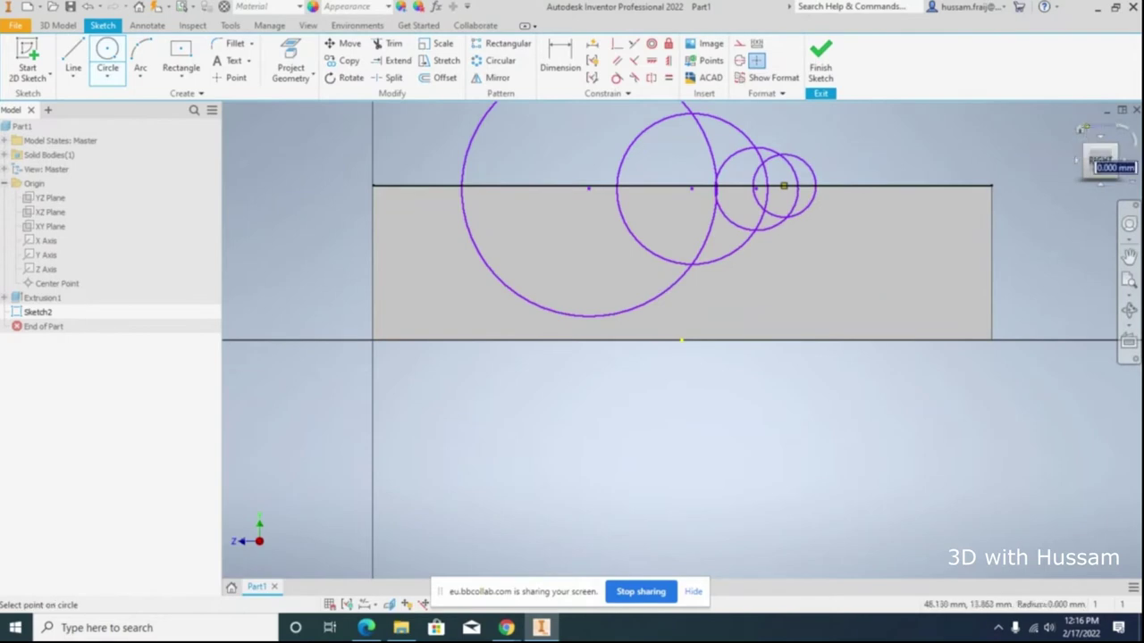
click(1077, 132)
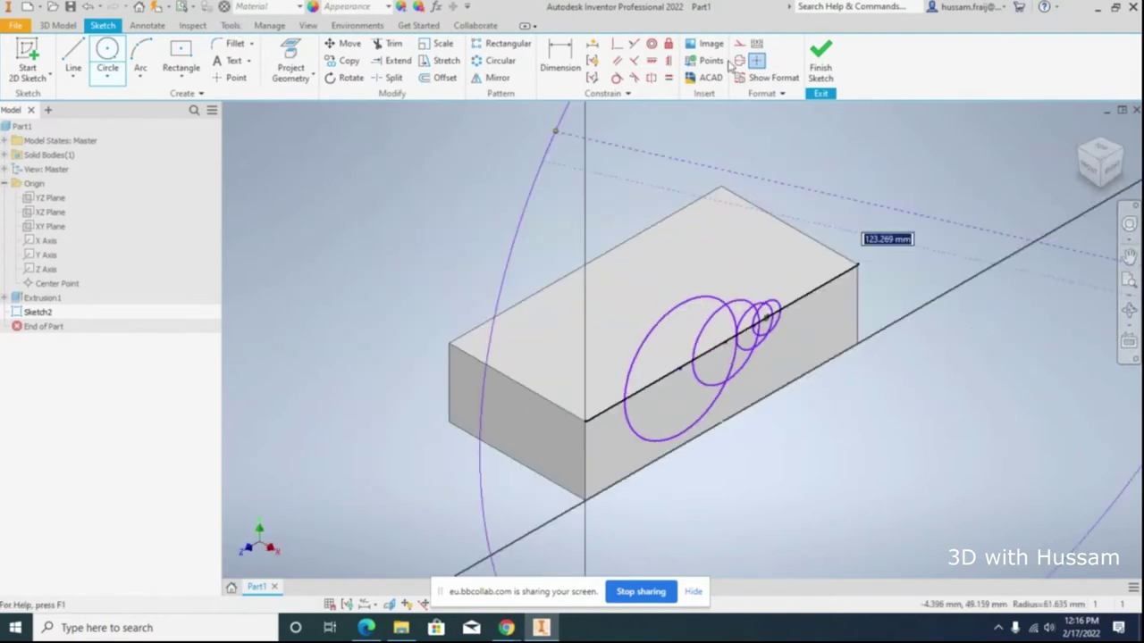
click(820, 59)
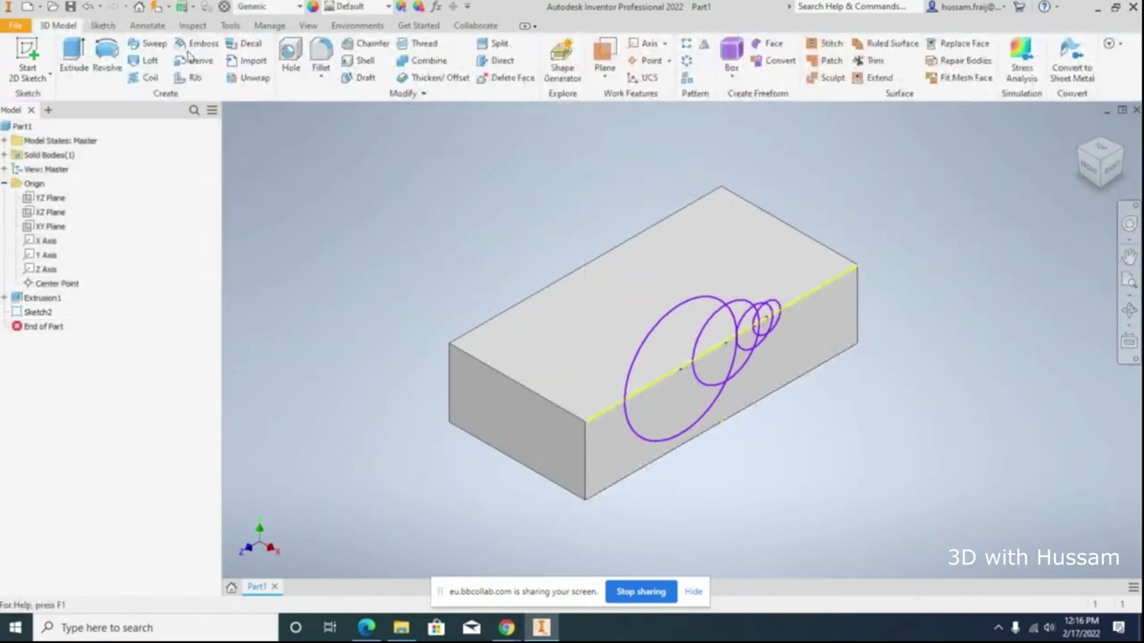
Step: Start an extrusion and pick the first six circle regions of the lobed sketch
click(73, 59)
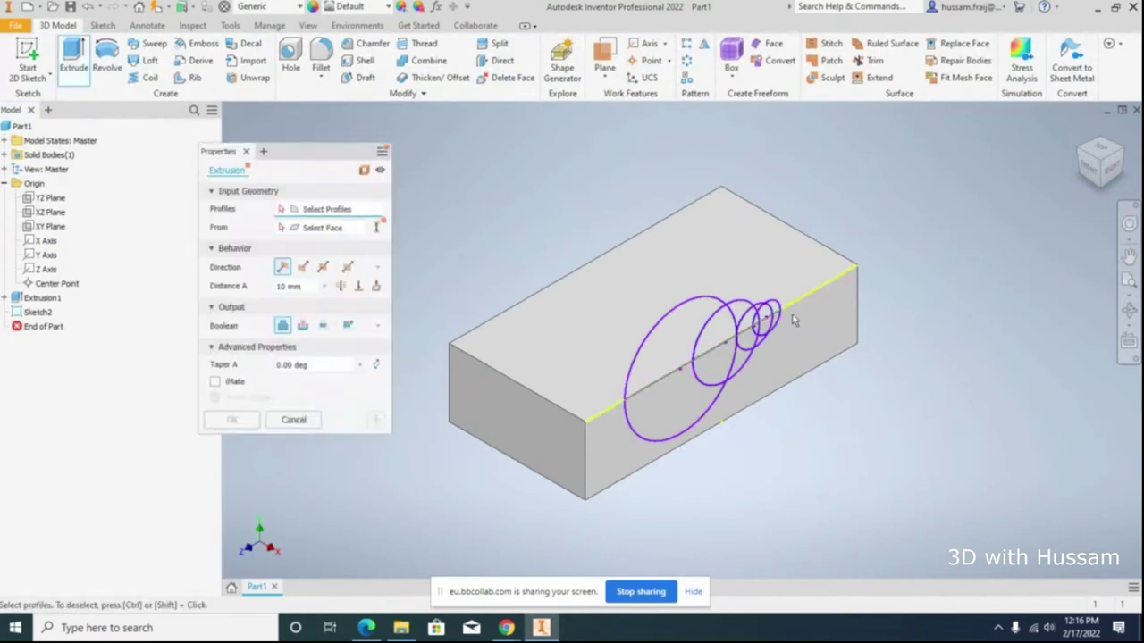
scroll(792, 320, up, 2)
scroll(794, 319, down, 6)
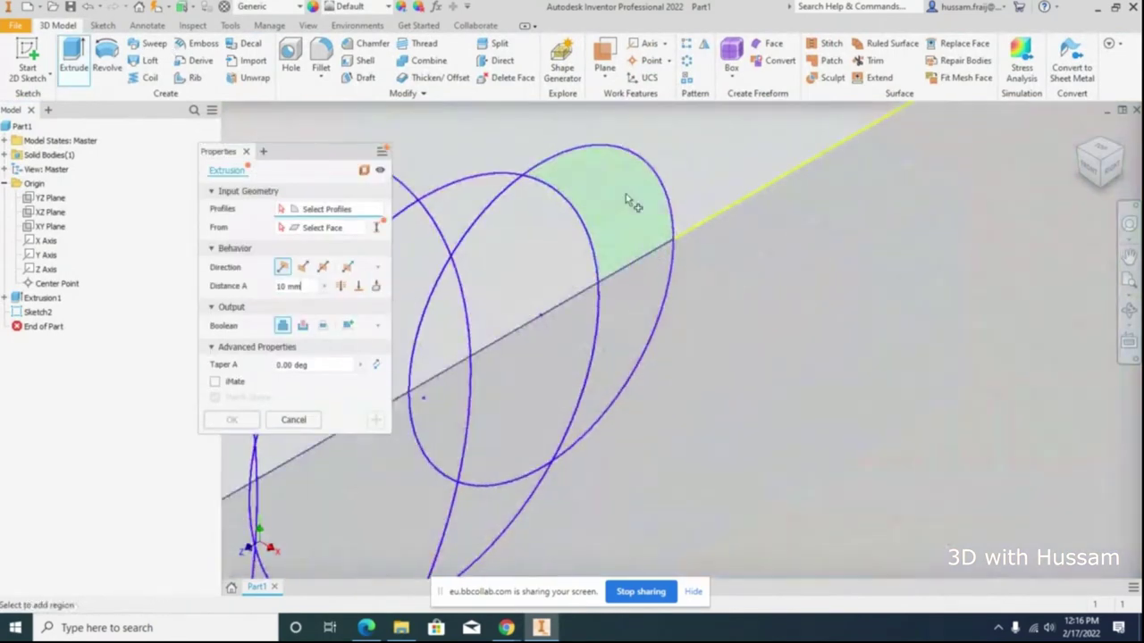
click(601, 254)
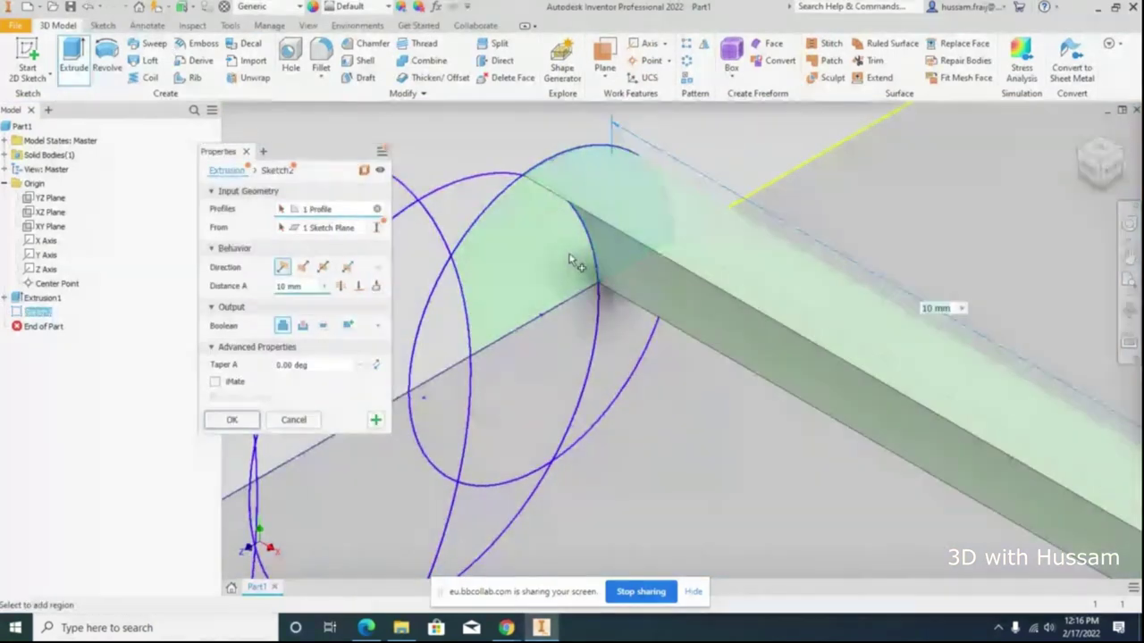
click(618, 337)
click(538, 387)
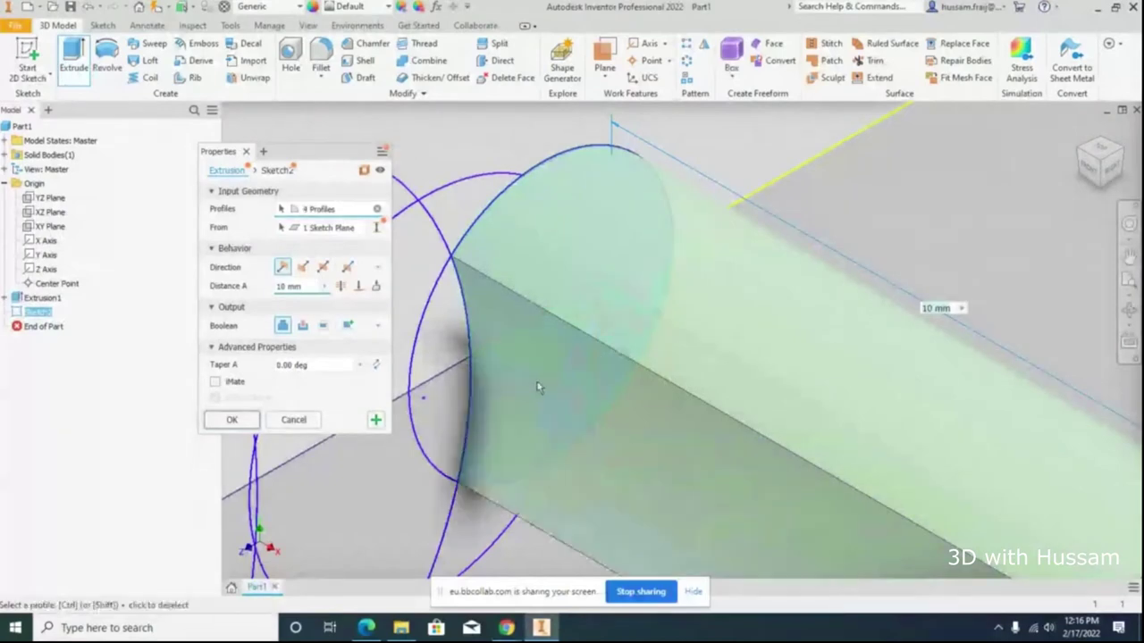
click(487, 405)
click(451, 330)
click(422, 249)
scroll(805, 225, down, 3)
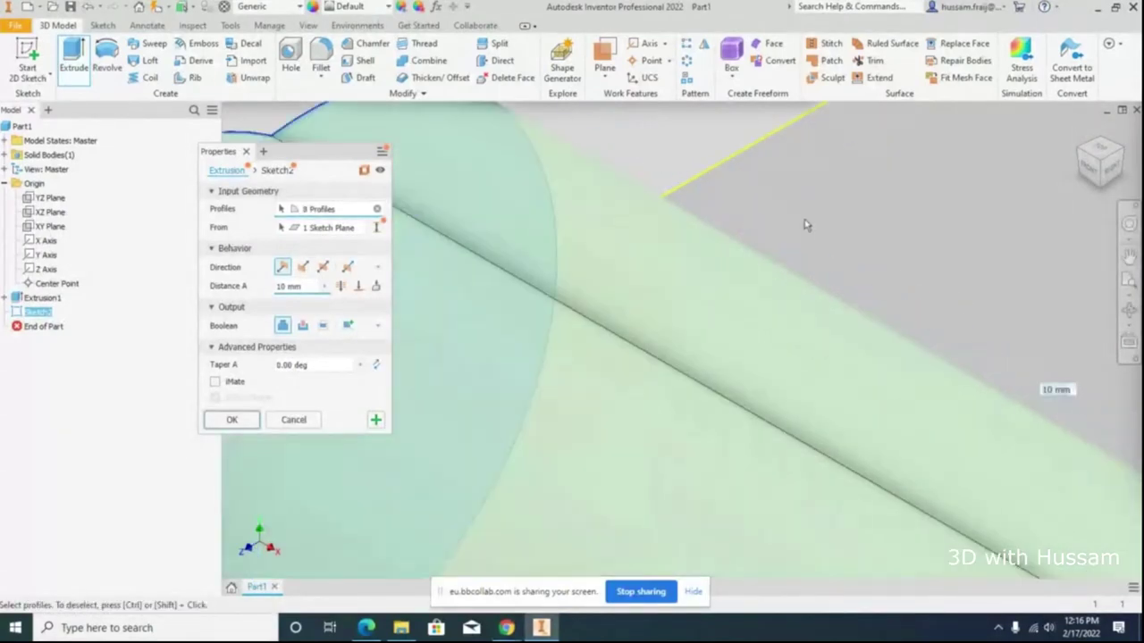
scroll(805, 225, up, 5)
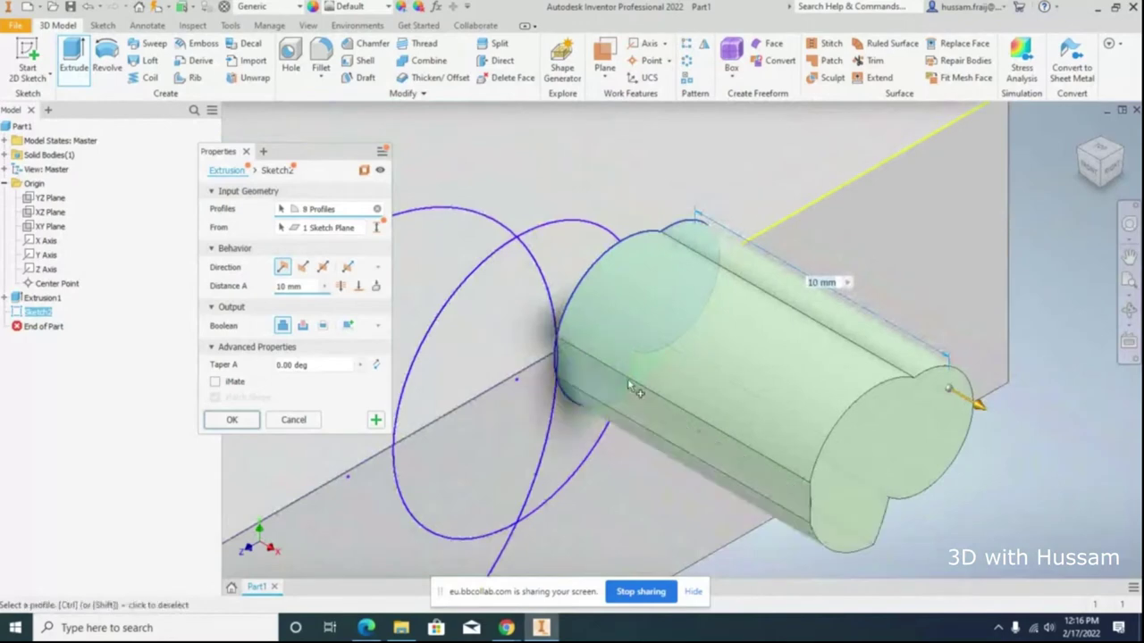
Step: Add the remaining sliver regions until Profiles shows 18
click(573, 280)
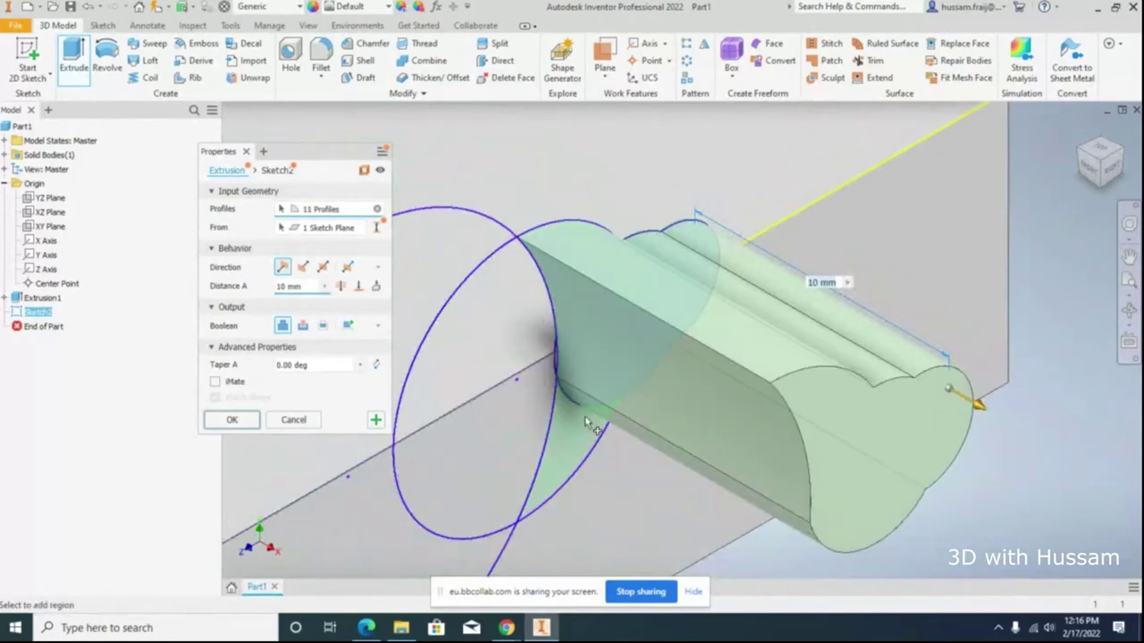
click(549, 412)
click(552, 412)
scroll(420, 228, down, 4)
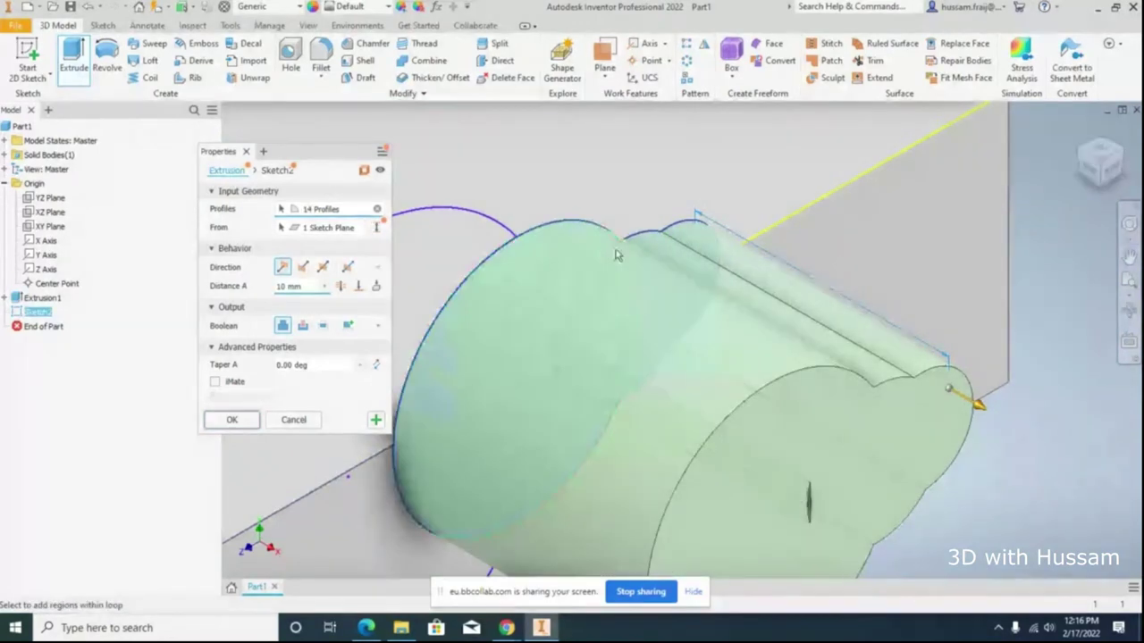
click(420, 228)
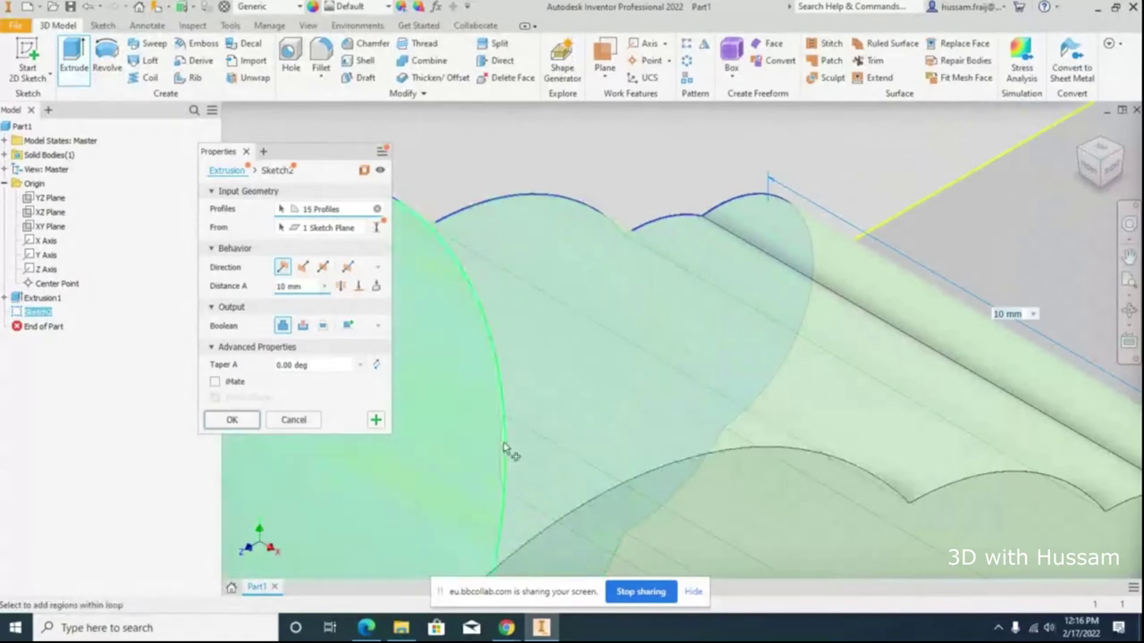
scroll(507, 451, up, 3)
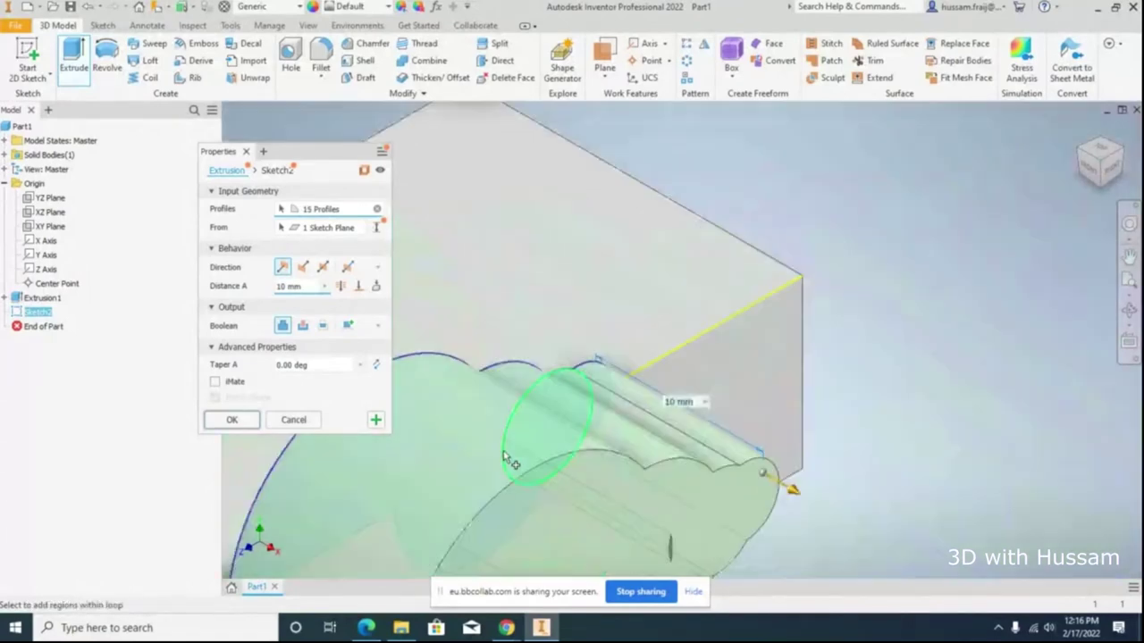
scroll(505, 447, down, 5)
click(485, 404)
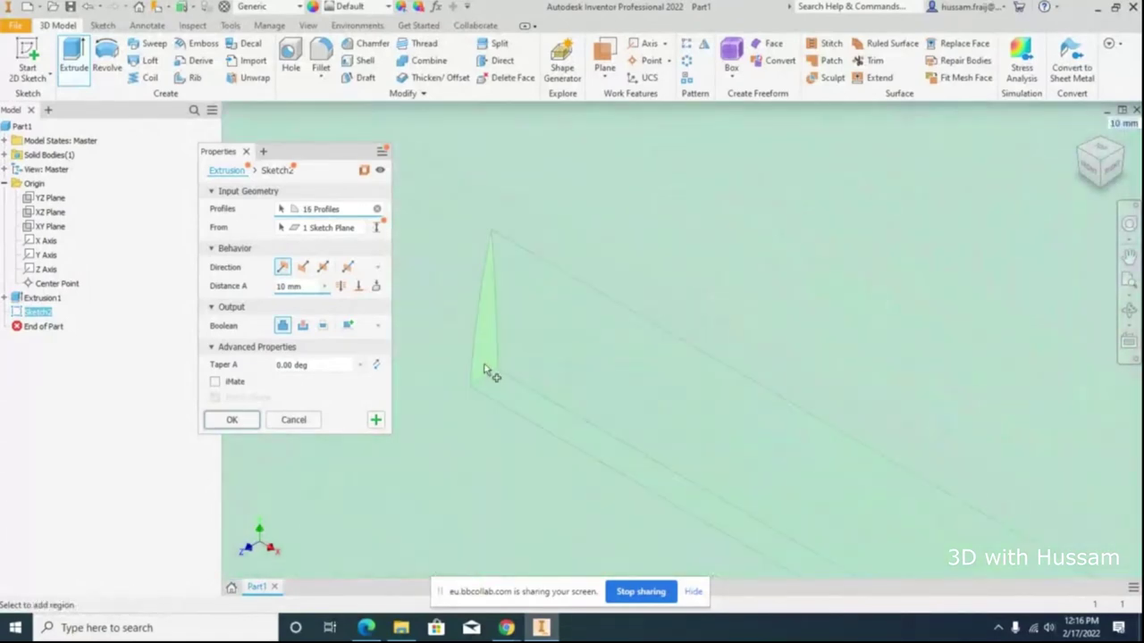
click(562, 316)
scroll(698, 283, down, 2)
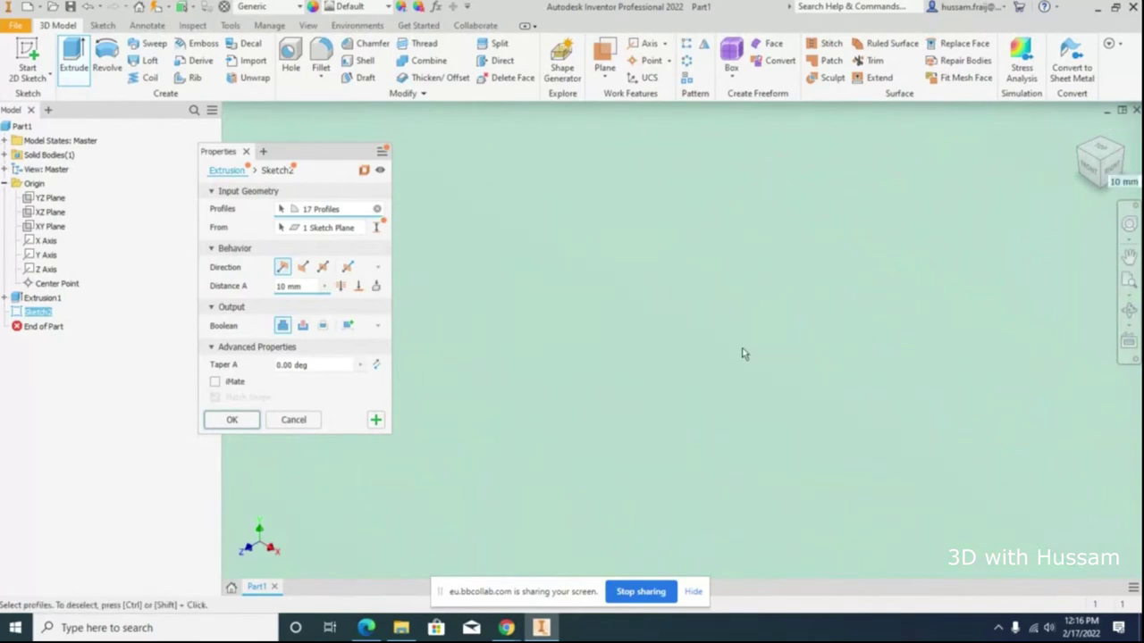
scroll(750, 358, up, 3)
scroll(697, 360, up, 3)
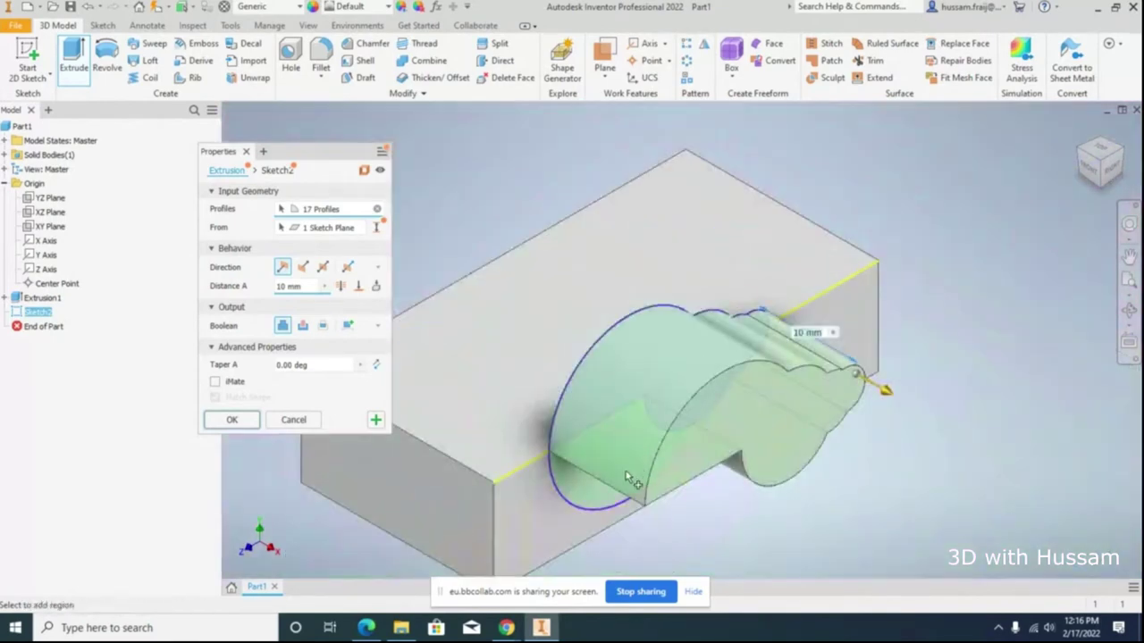
click(687, 400)
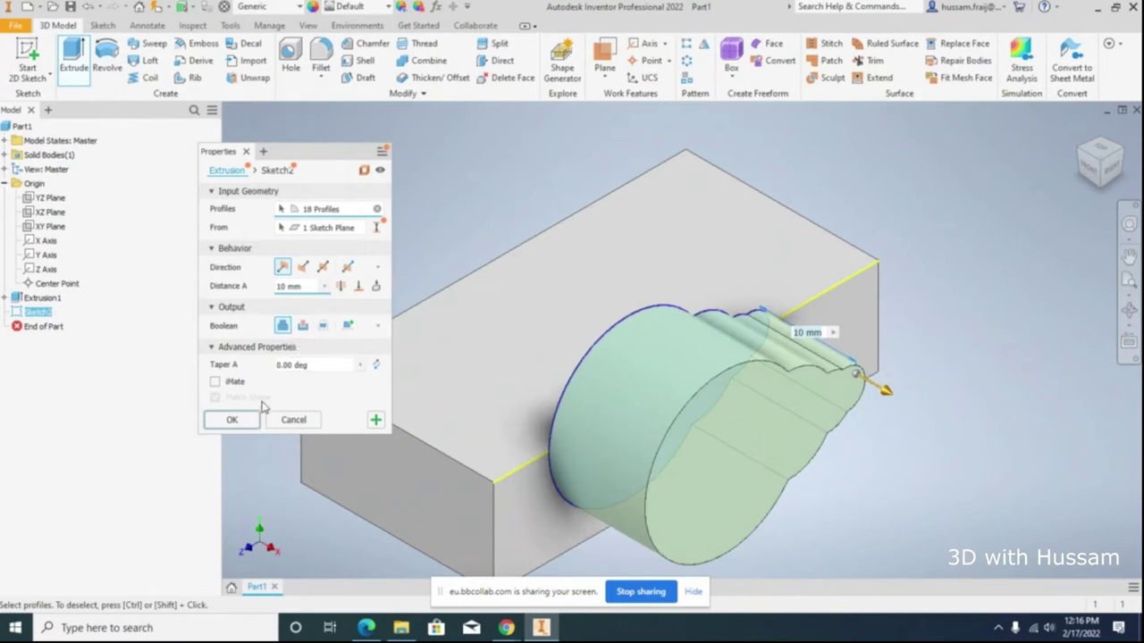
Step: Extrude the 18 regions 10 mm with Join, then orbit to inspect the result
click(231, 420)
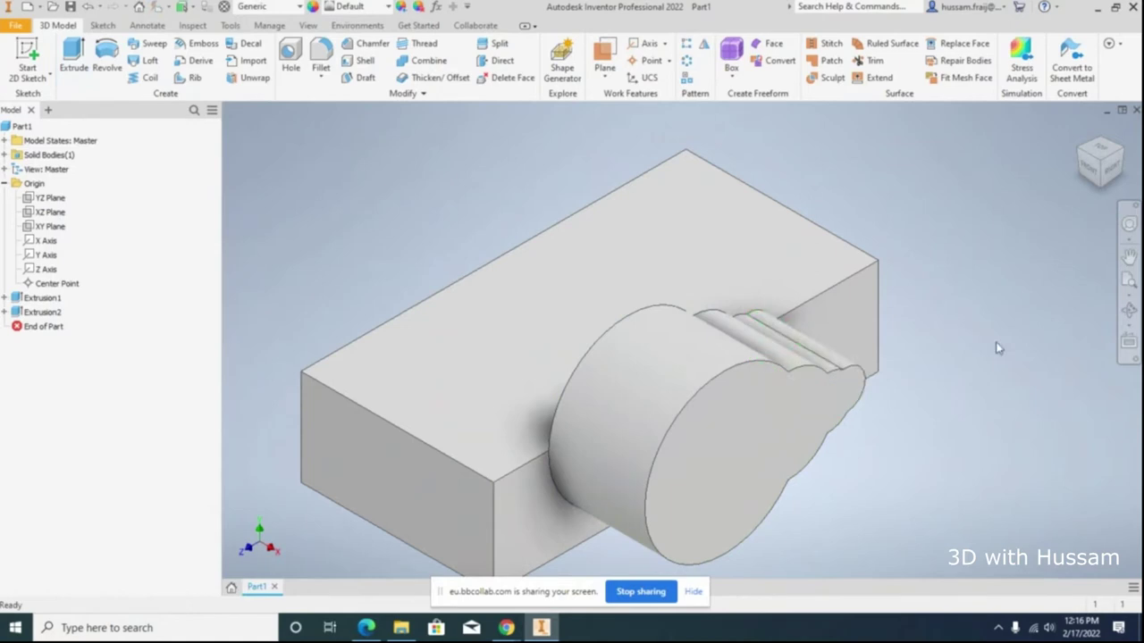
click(1127, 310)
drag(812, 376, 628, 289)
Step: Edit Extrusion2 and flip its direction so the 10 mm lobed solid sits over the block
key(Escape)
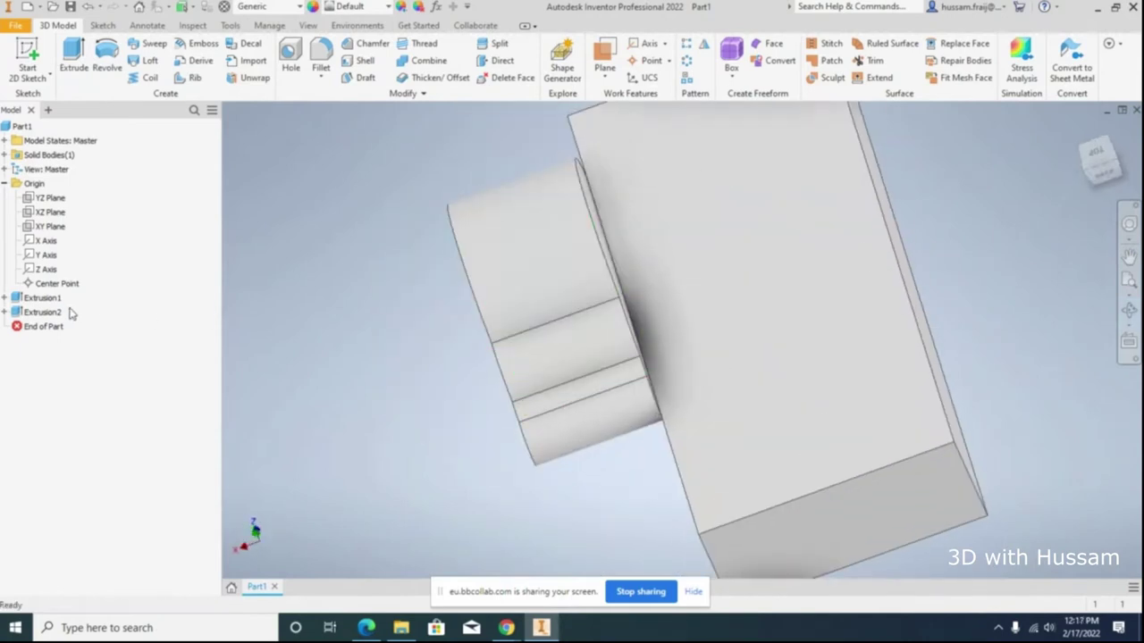
right_click(56, 311)
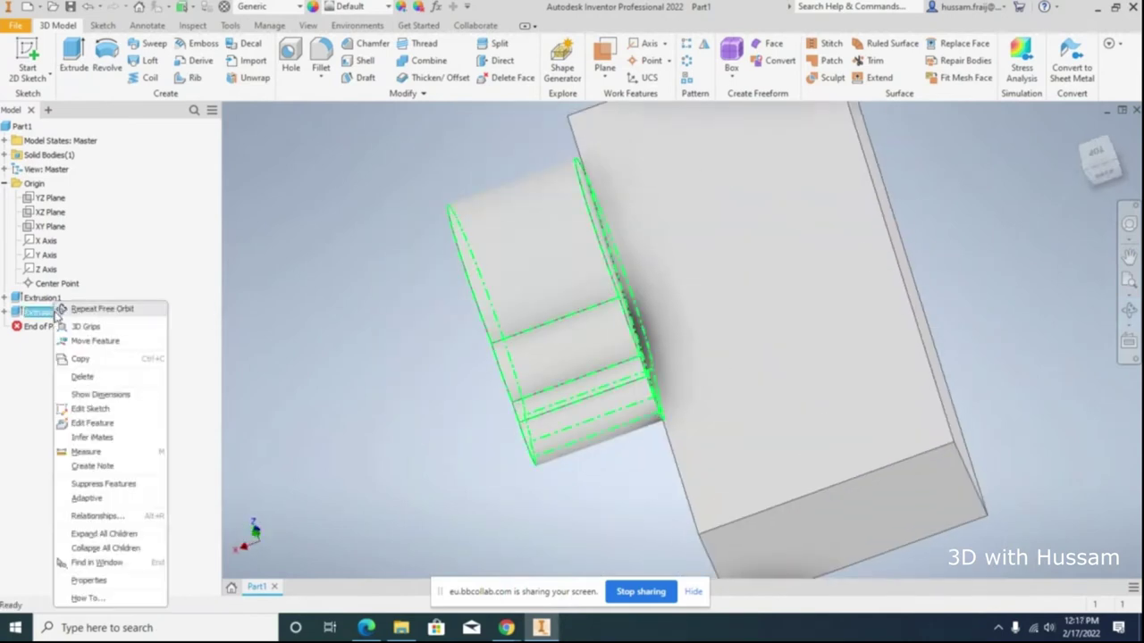
click(104, 423)
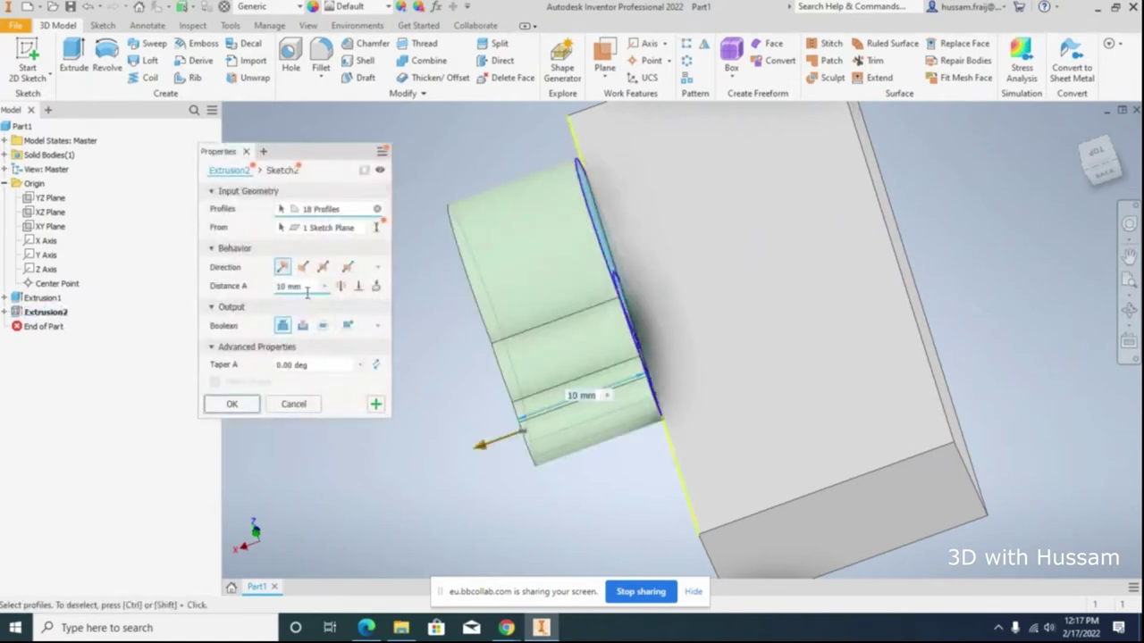
click(303, 267)
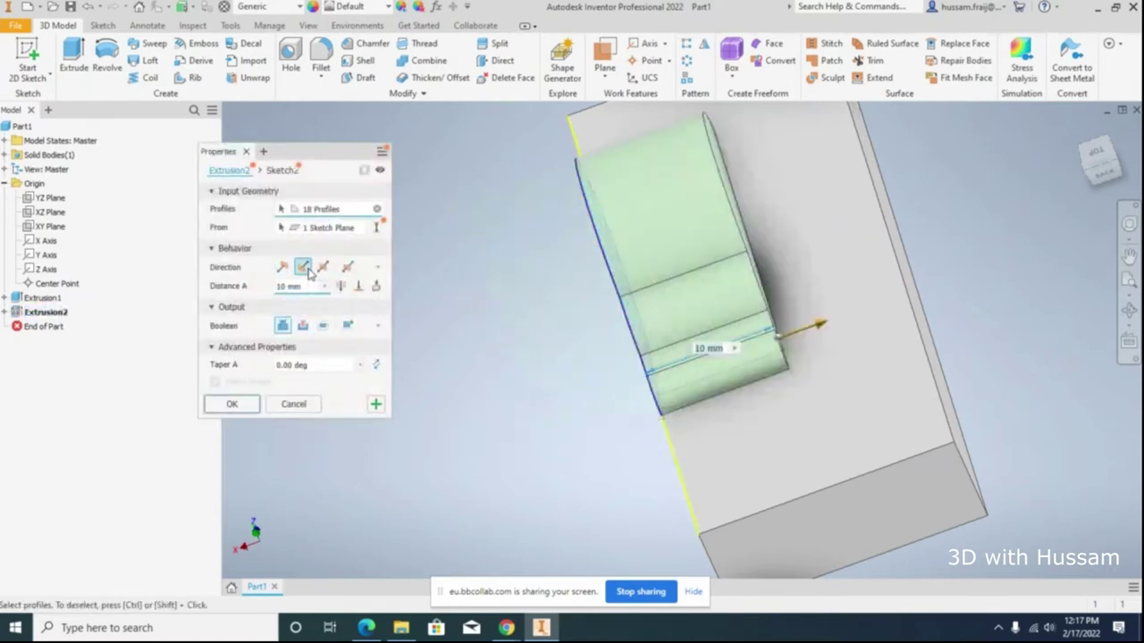
click(230, 403)
click(1128, 310)
drag(709, 359, 757, 214)
key(Escape)
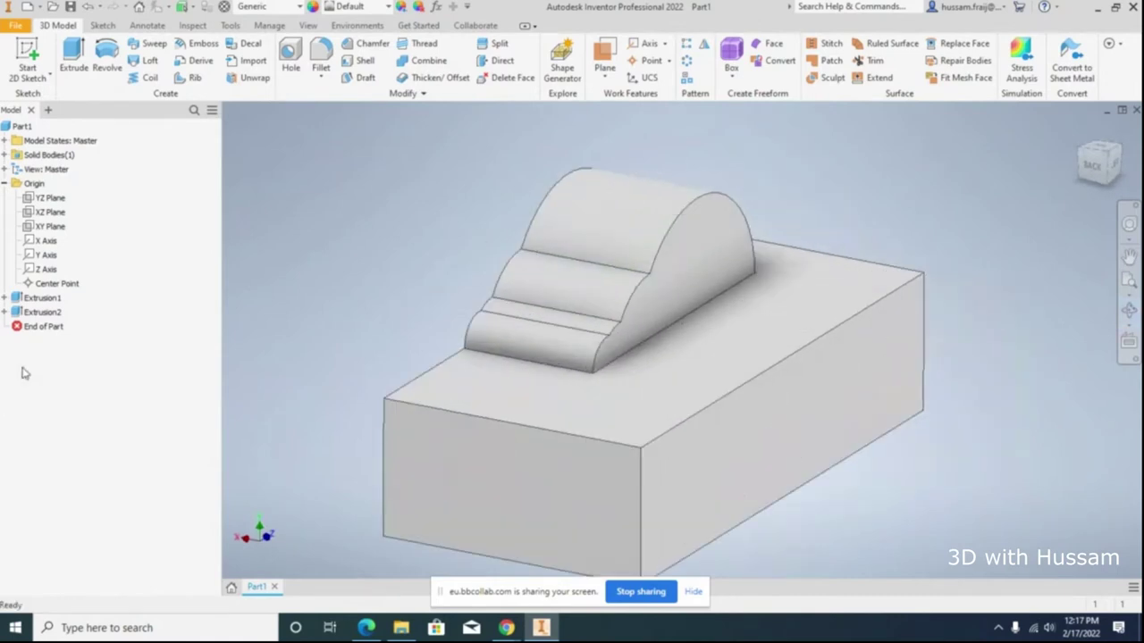
Step: Switch Extrusion2's Boolean from Join to Cut, checking the pocket preview before applying
click(47, 311)
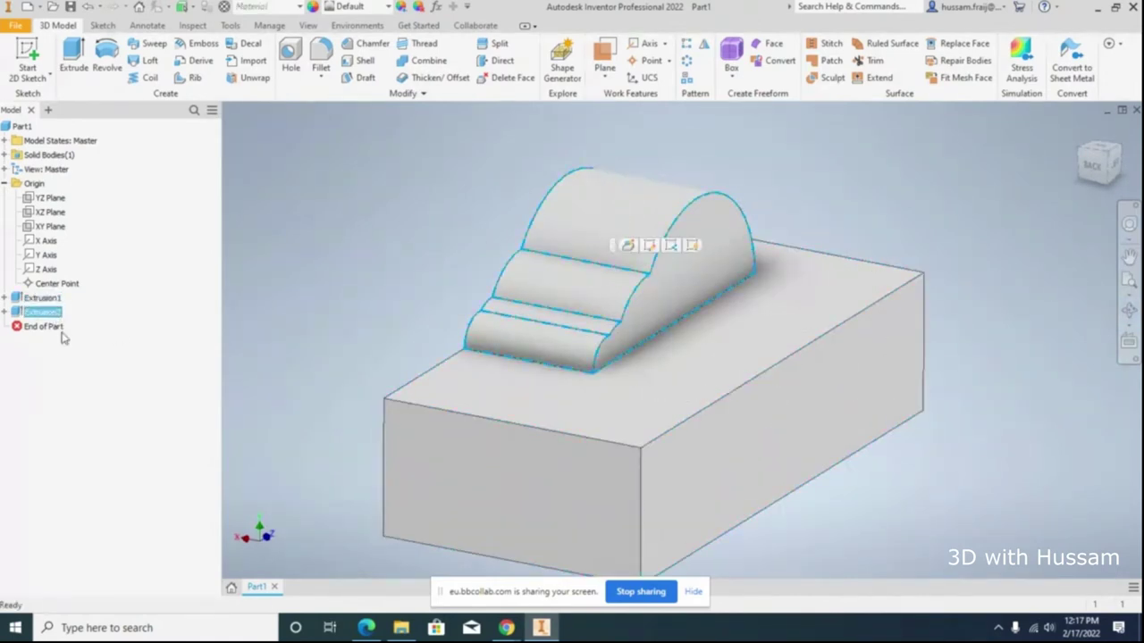
right_click(25, 312)
click(74, 424)
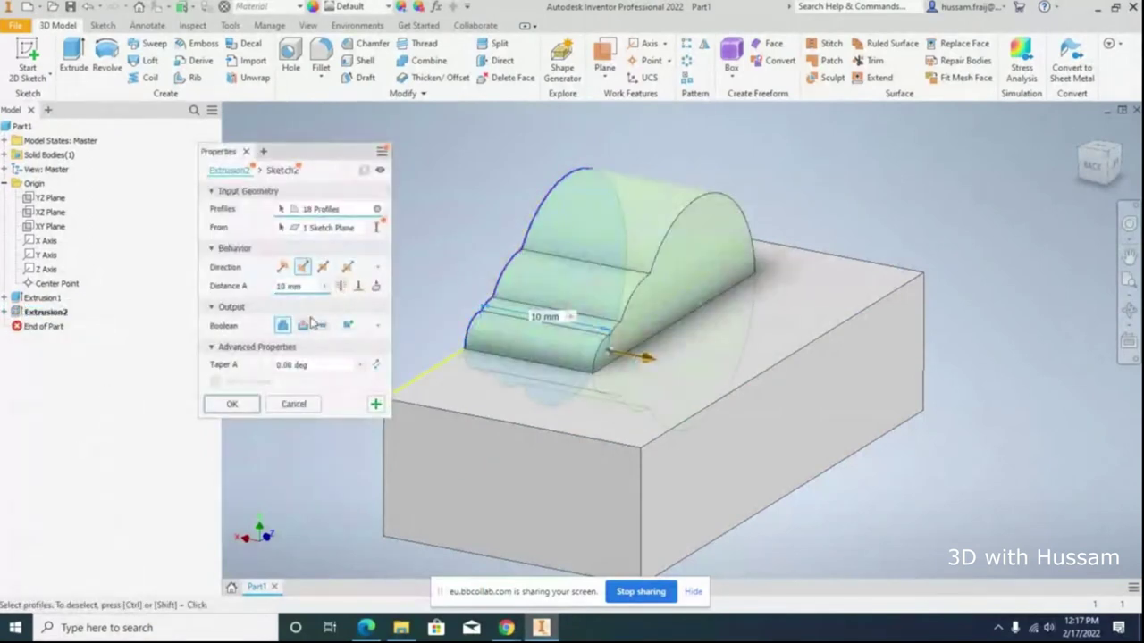
click(302, 327)
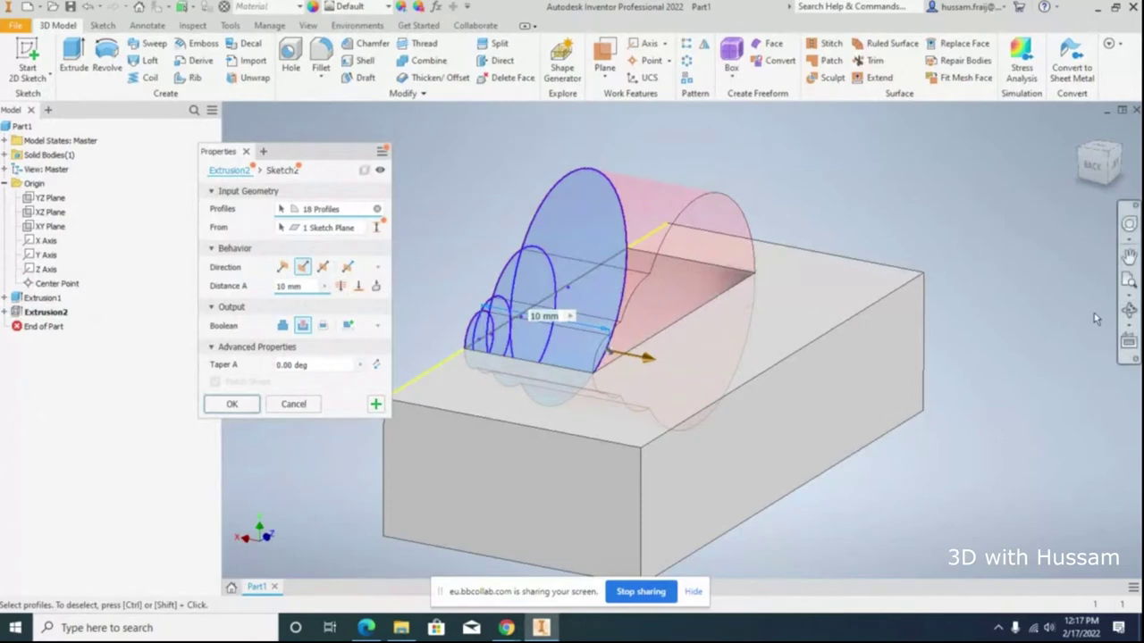
click(1129, 311)
drag(694, 370, 810, 255)
right_click(810, 259)
click(851, 260)
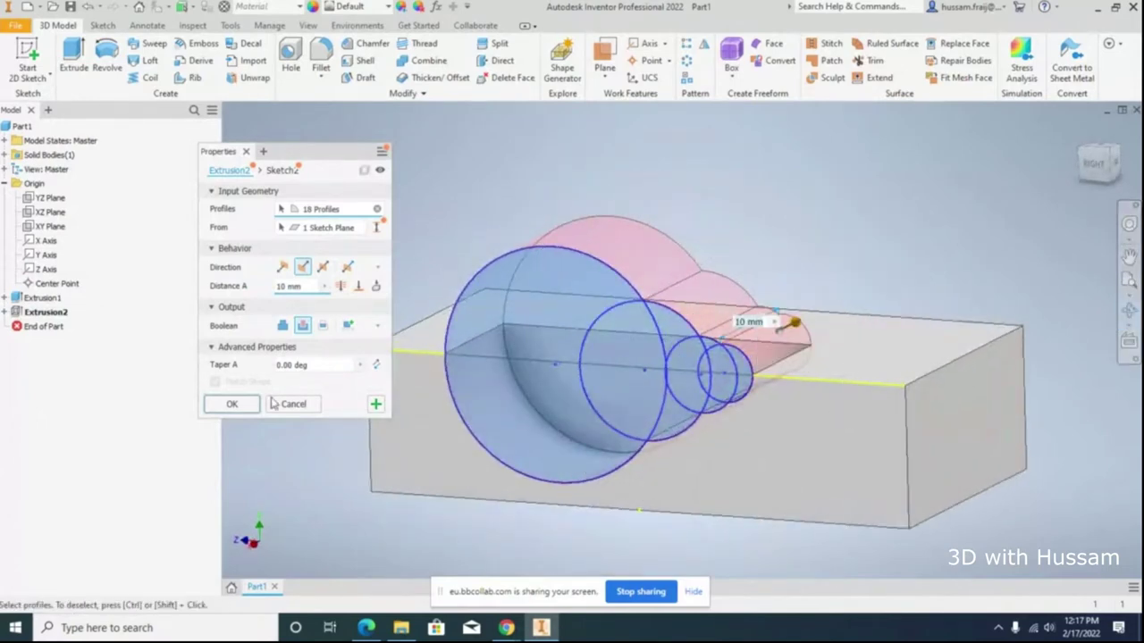
click(232, 404)
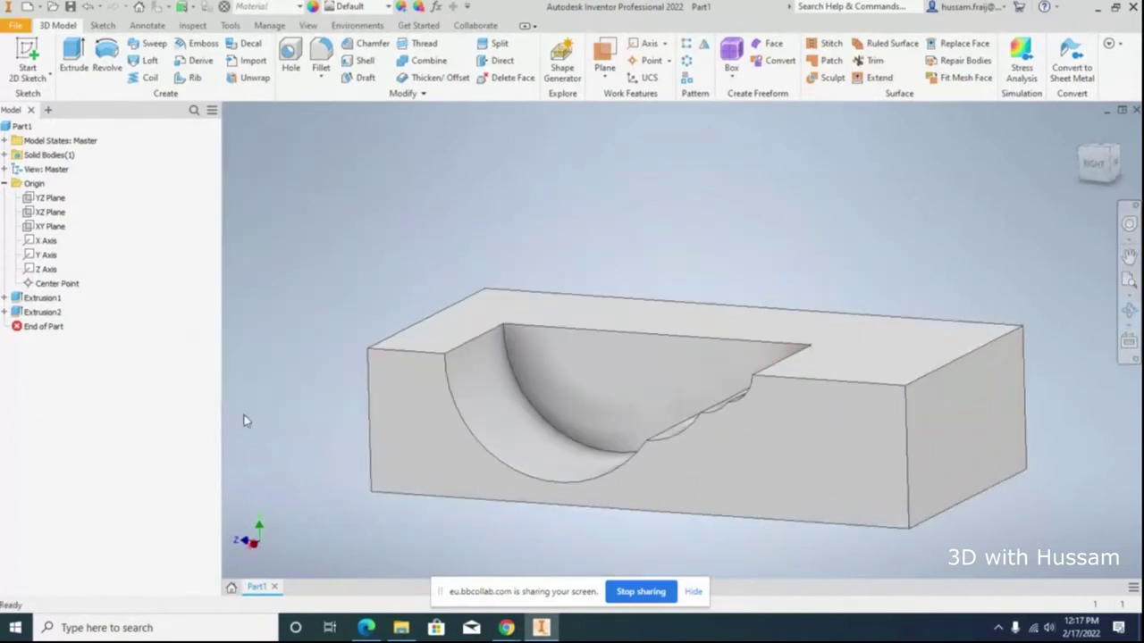
click(1129, 311)
Step: Edit Extrusion2 to try the default cut direction, accepting the reported error
drag(799, 408, 805, 434)
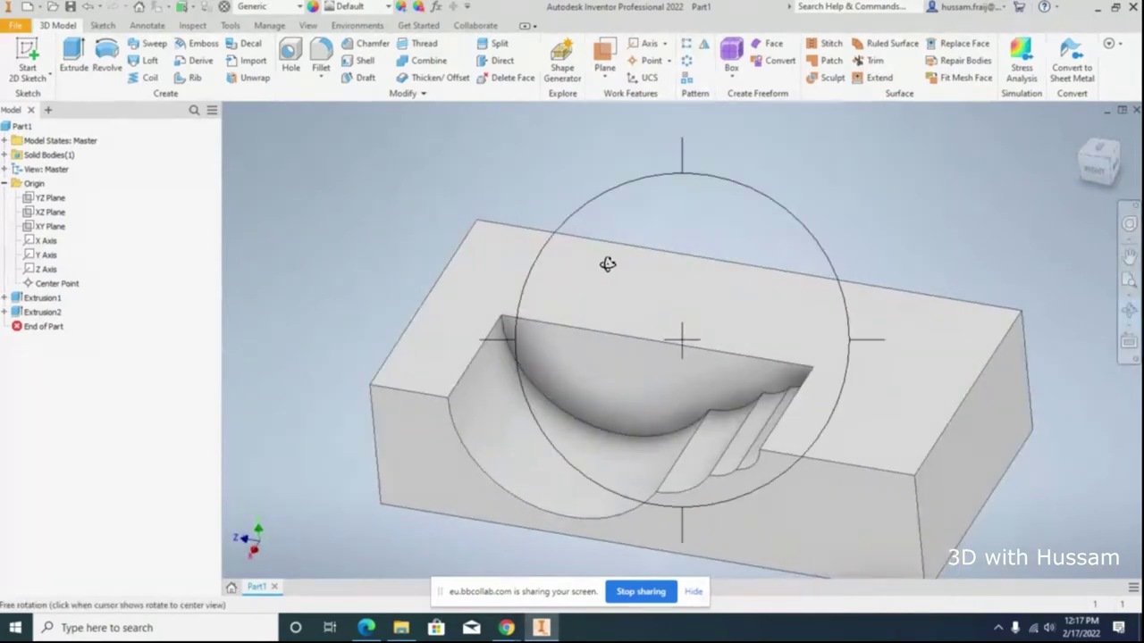
drag(607, 260, 645, 190)
right_click(645, 190)
click(613, 251)
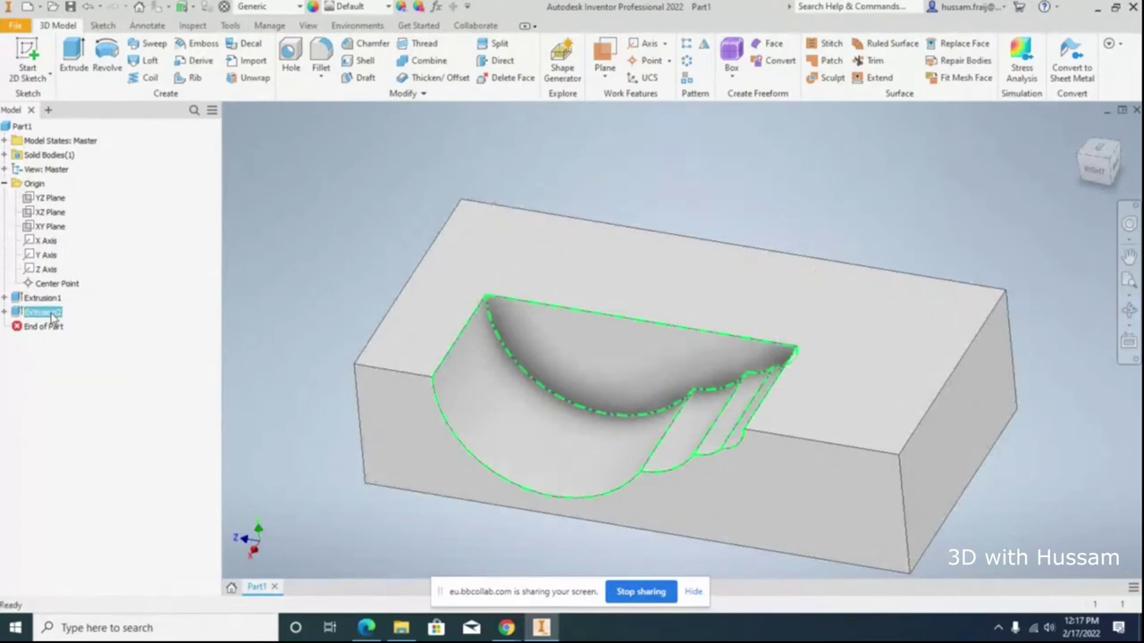
right_click(40, 311)
click(88, 423)
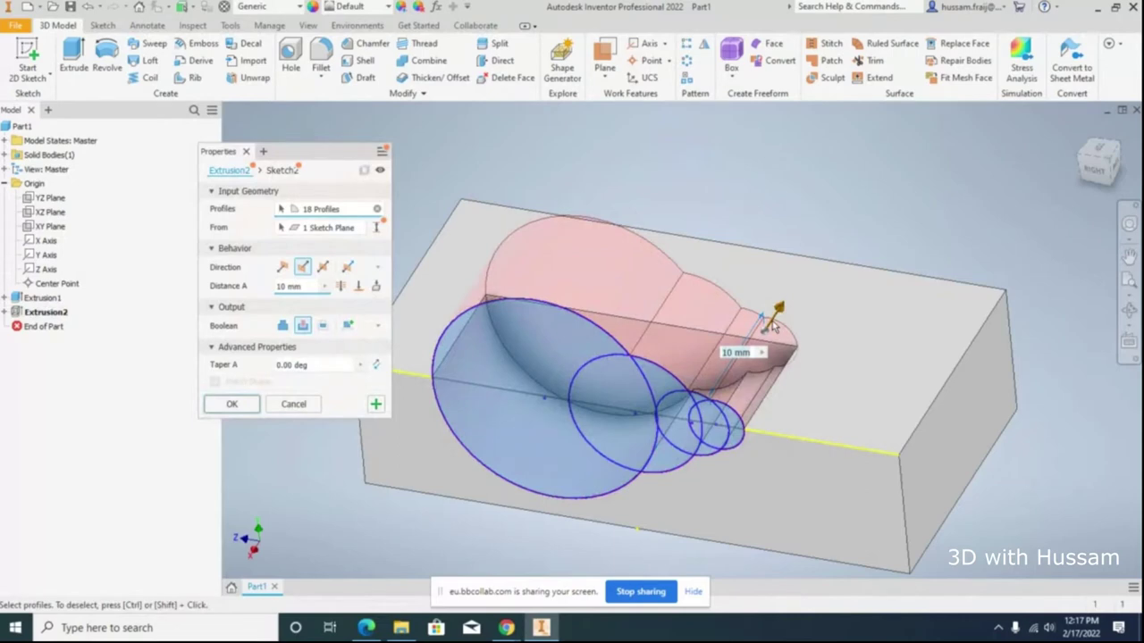
click(282, 267)
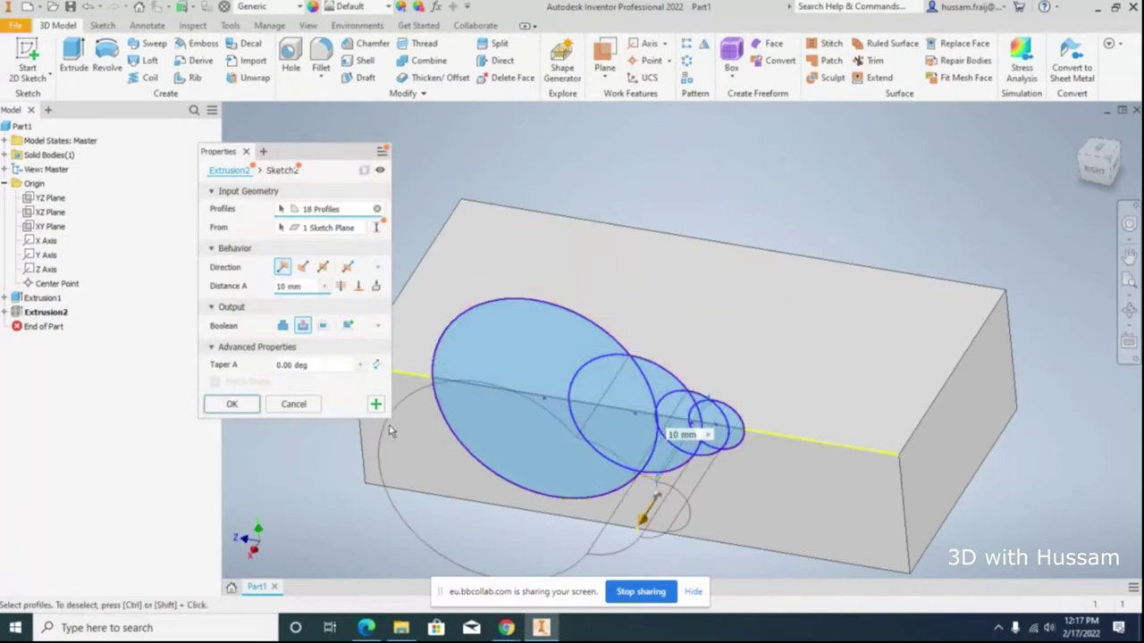
click(231, 404)
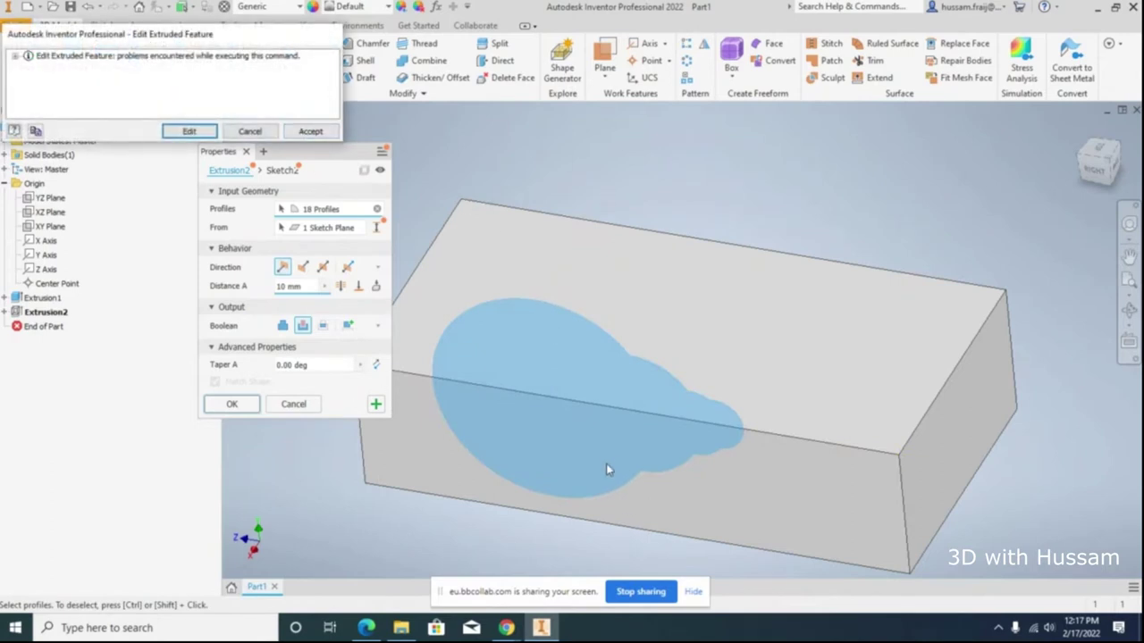
click(309, 132)
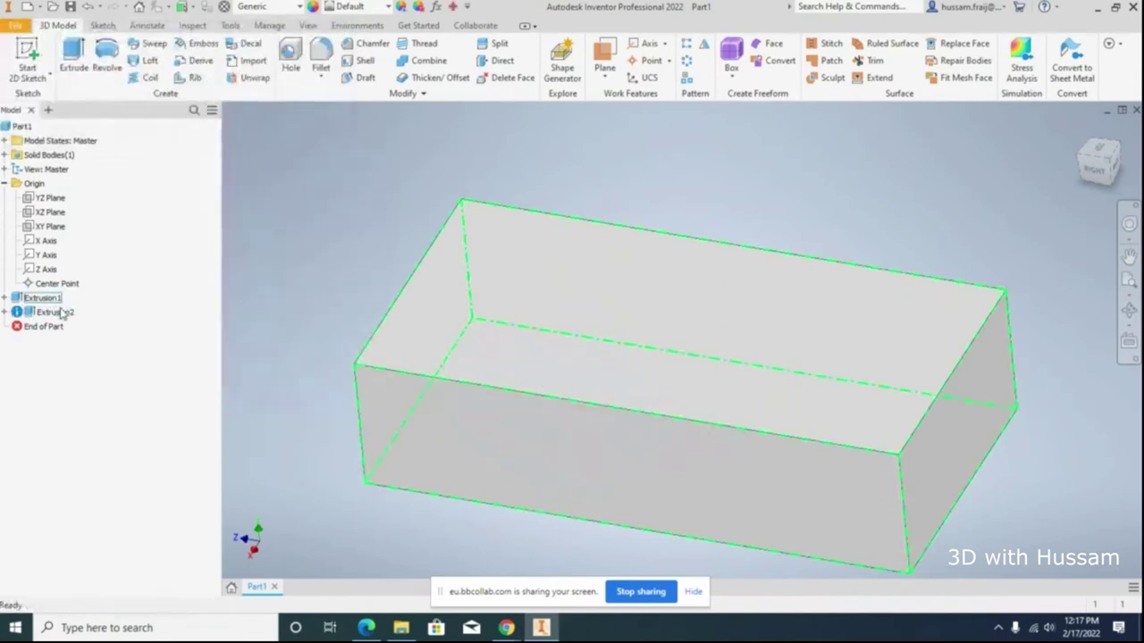
Step: Re-edit Extrusion2 with Flipped direction and a Through All extent
right_click(58, 311)
click(98, 379)
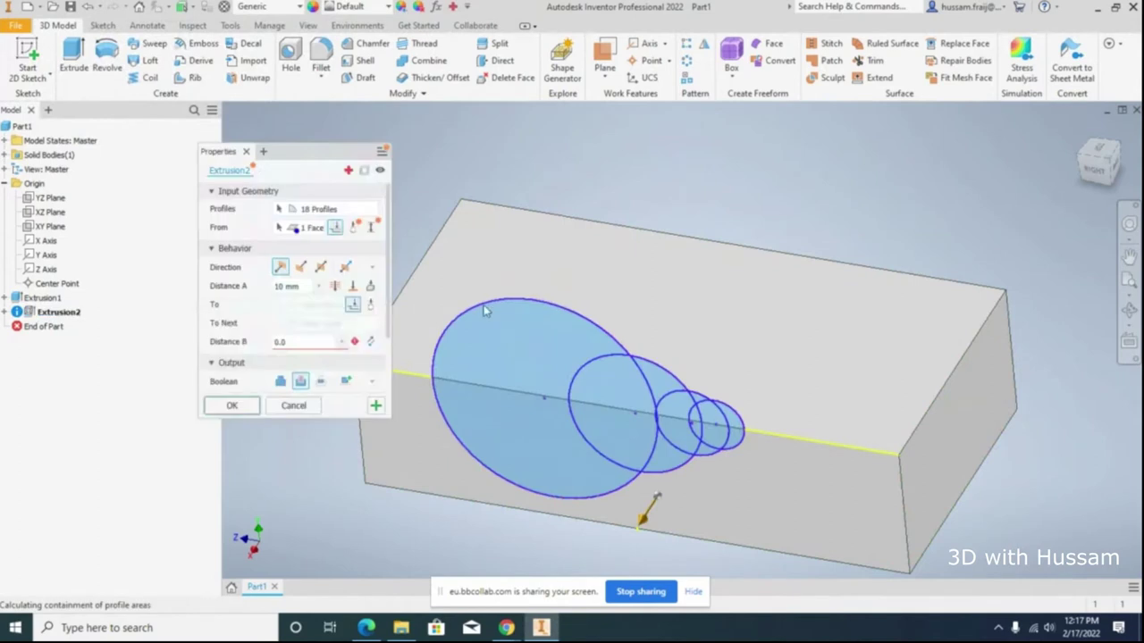
click(303, 267)
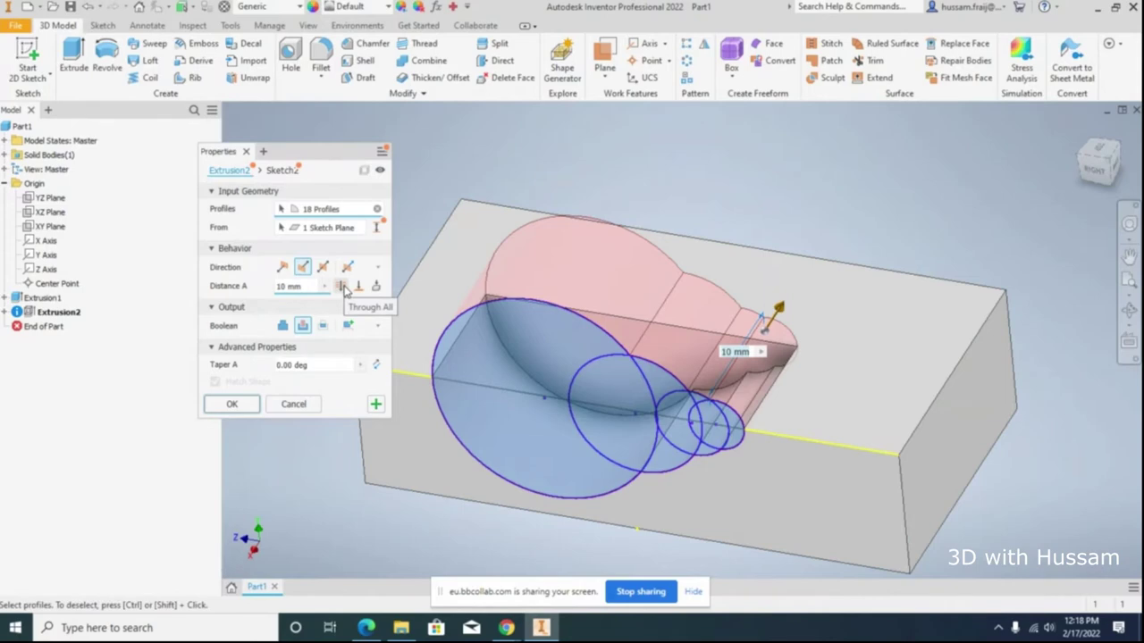
click(342, 286)
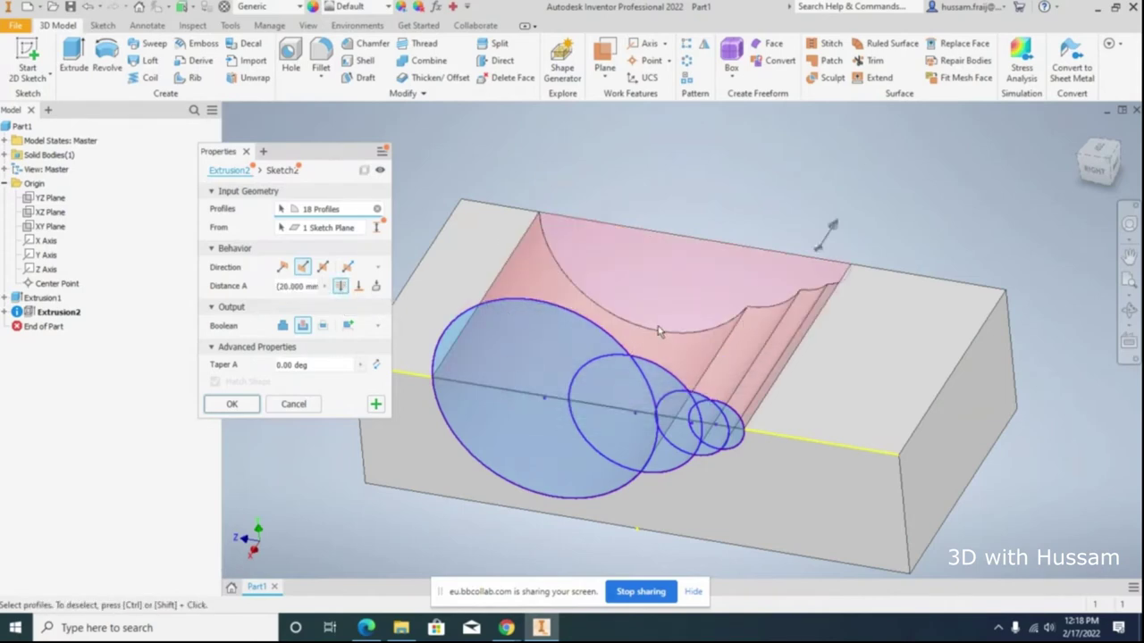
click(231, 404)
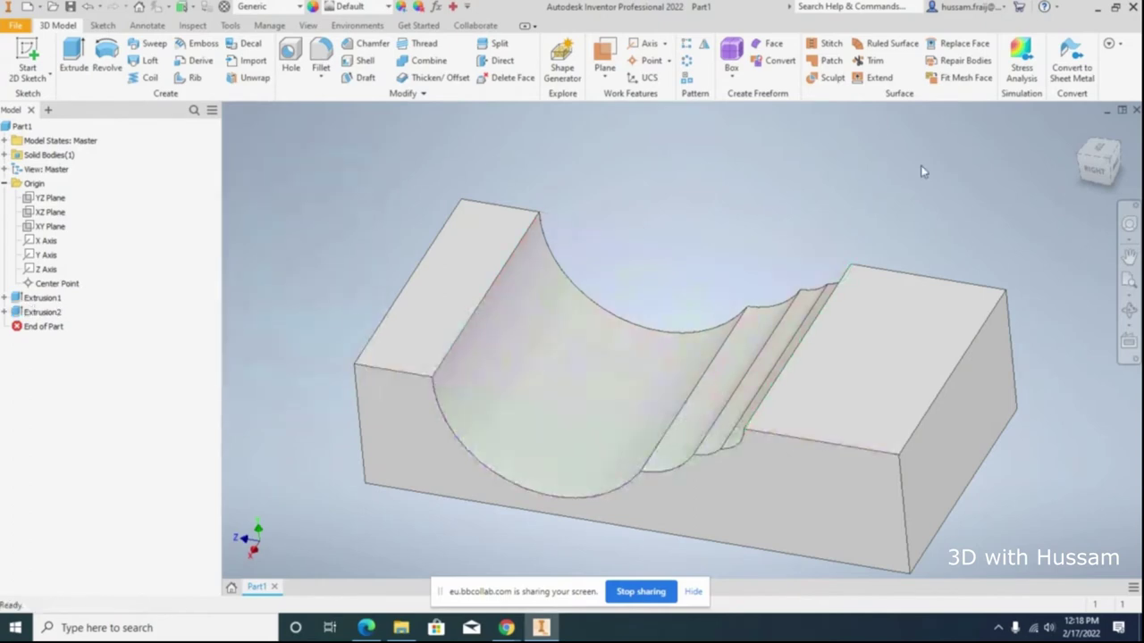
click(44, 312)
Step: Edit Extrusion2 to cut 20 mm deep with a 20° taper
right_click(57, 314)
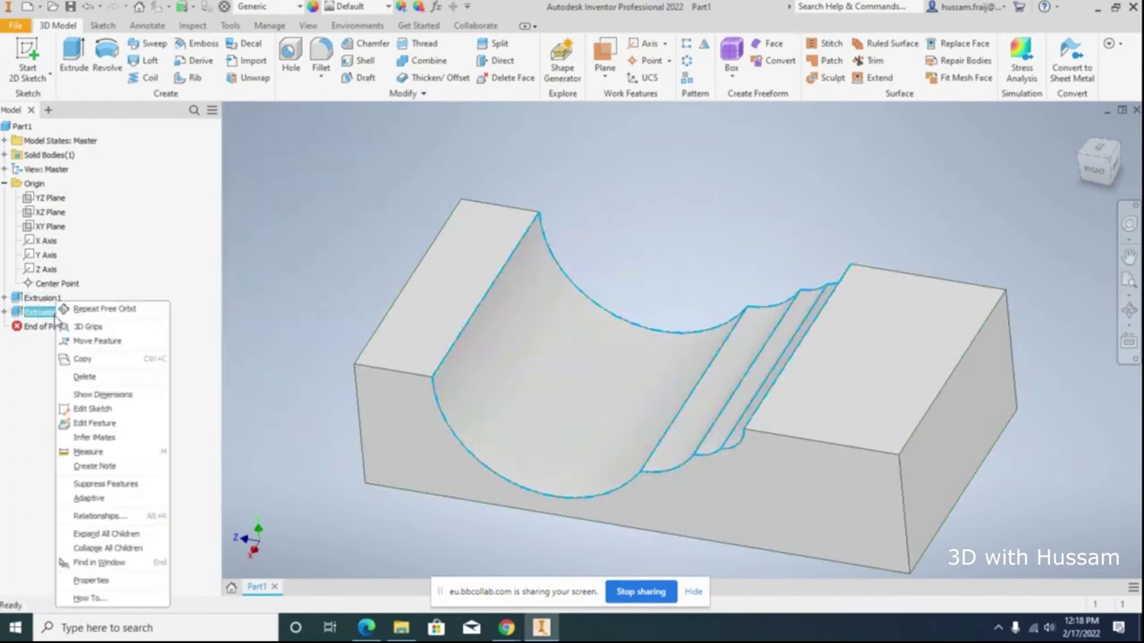
click(76, 423)
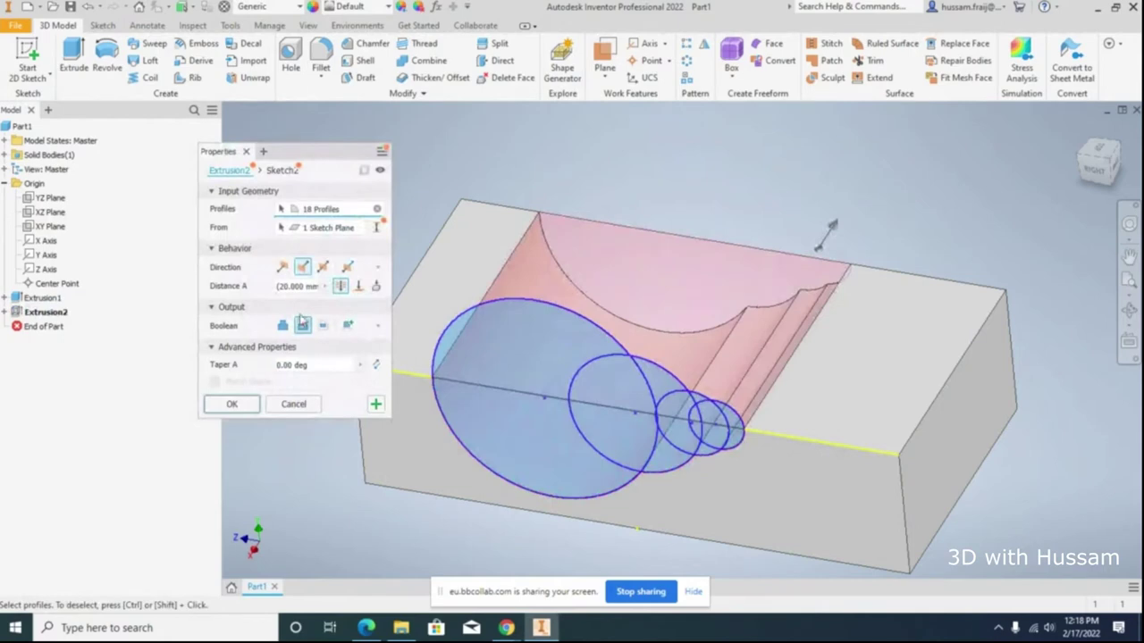
drag(832, 228, 795, 279)
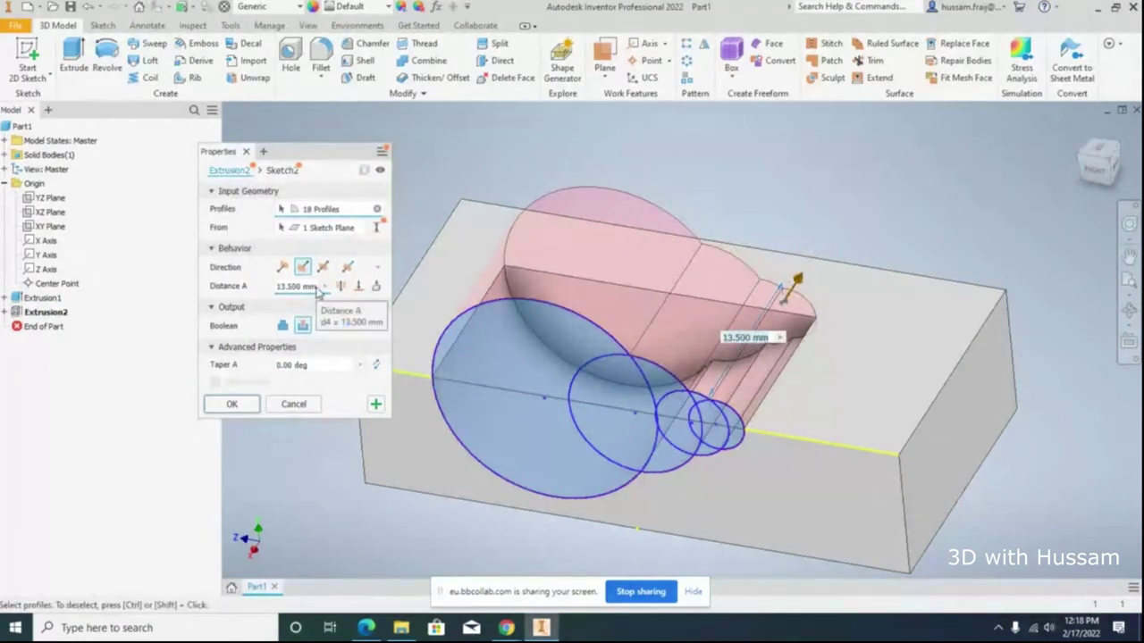
click(304, 364)
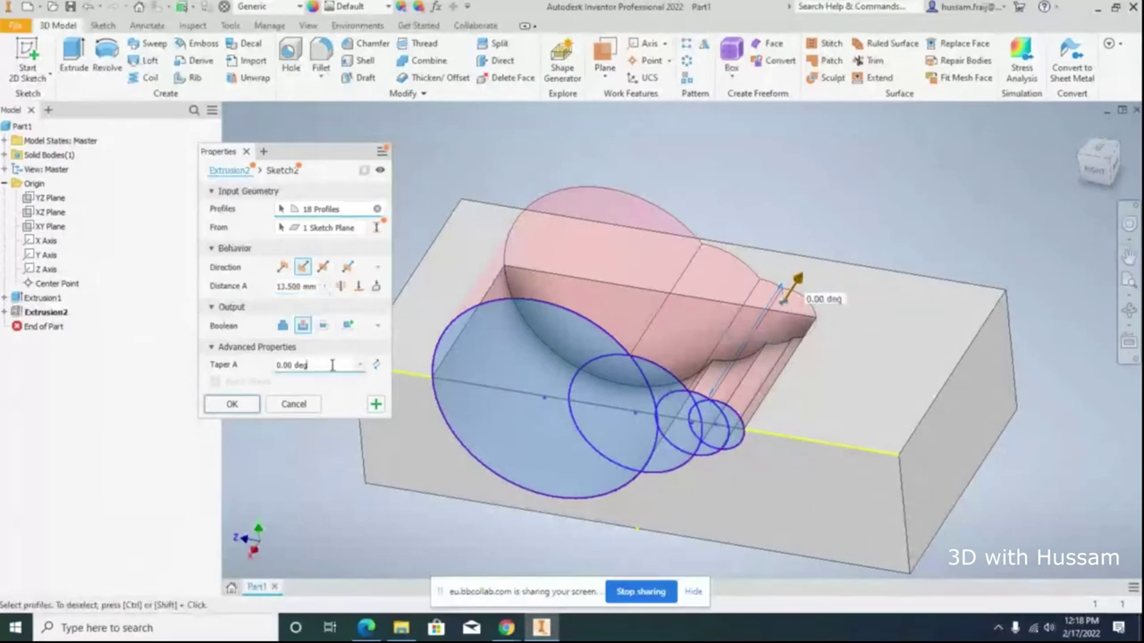
text(5)
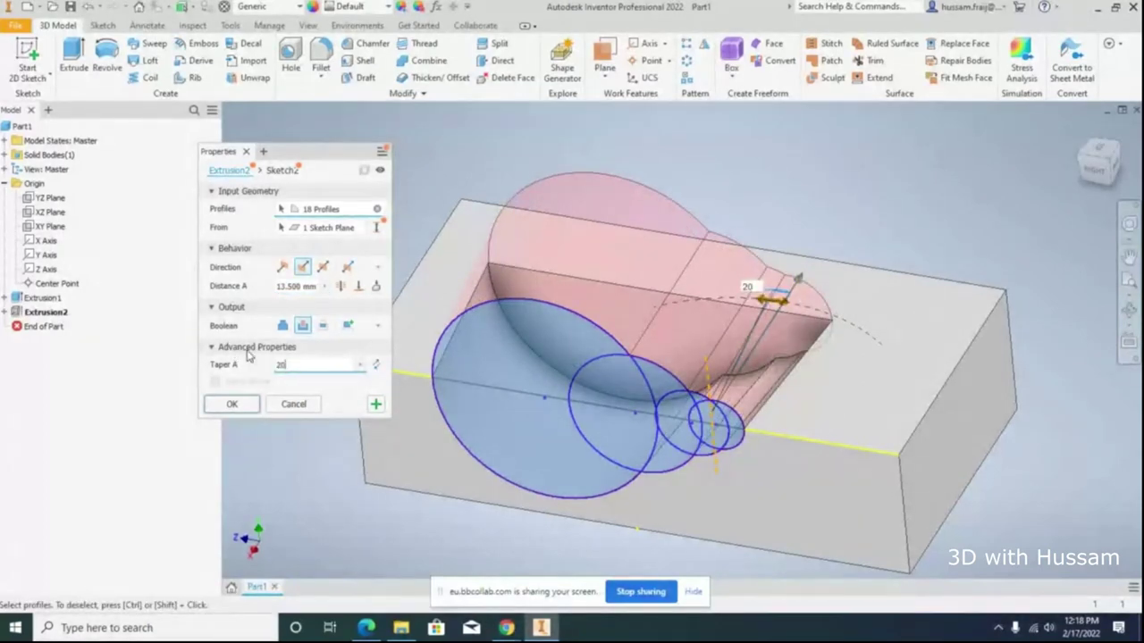
click(299, 286)
text(20)
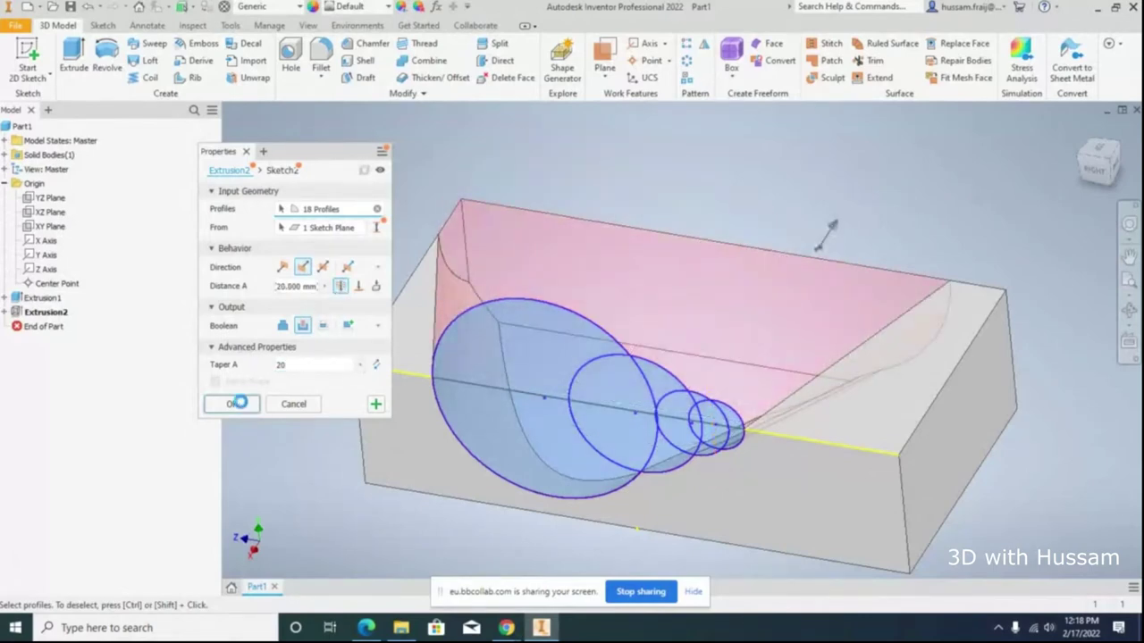
click(240, 403)
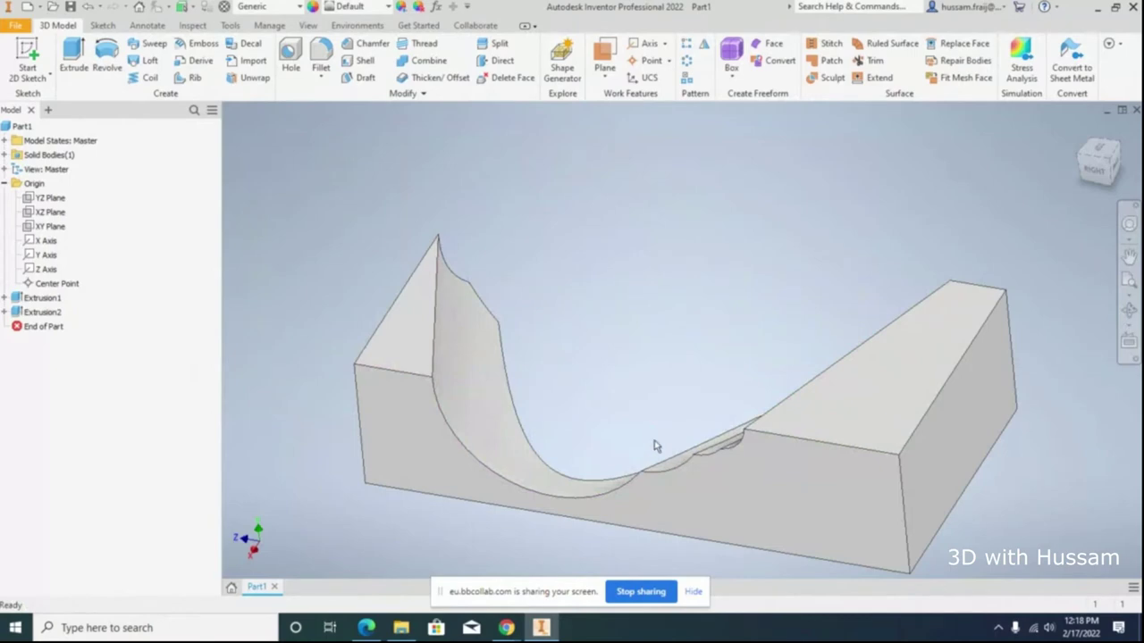
click(1128, 311)
Step: Inspect the channel, then edit Extrusion2 trying taper angles of 10 and 0
drag(666, 402, 624, 322)
key(Escape)
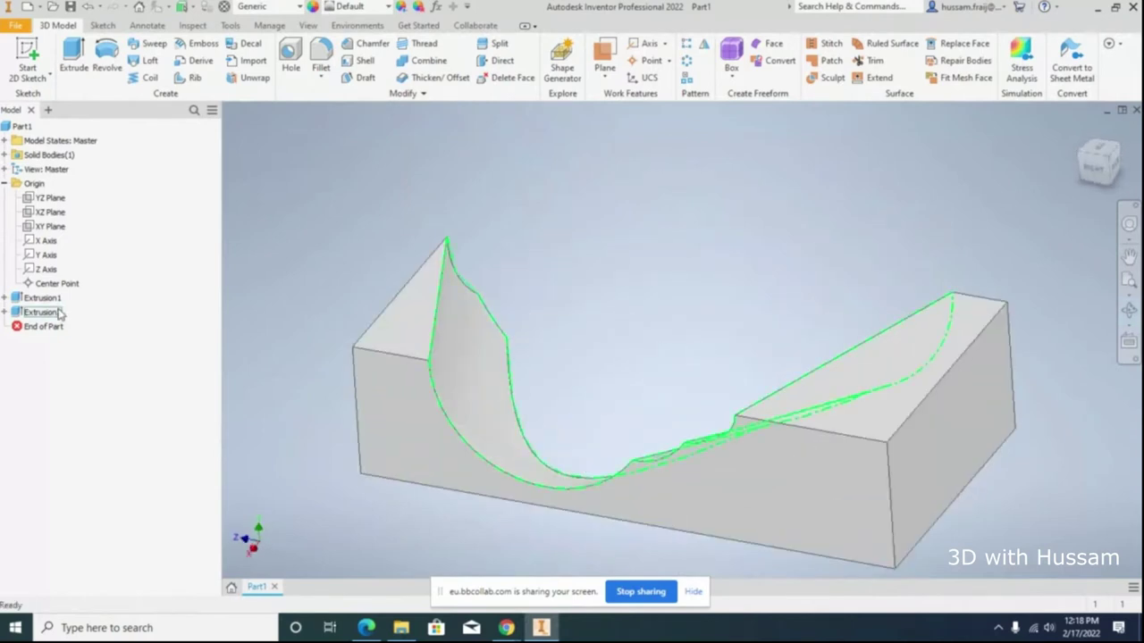
right_click(57, 313)
click(96, 423)
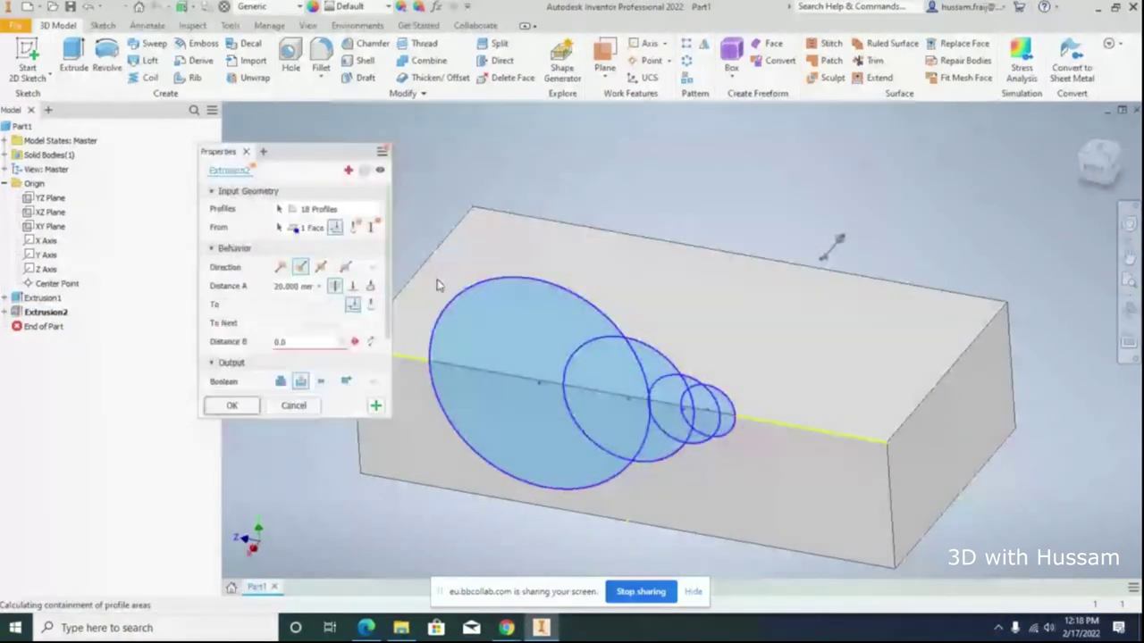
click(284, 364)
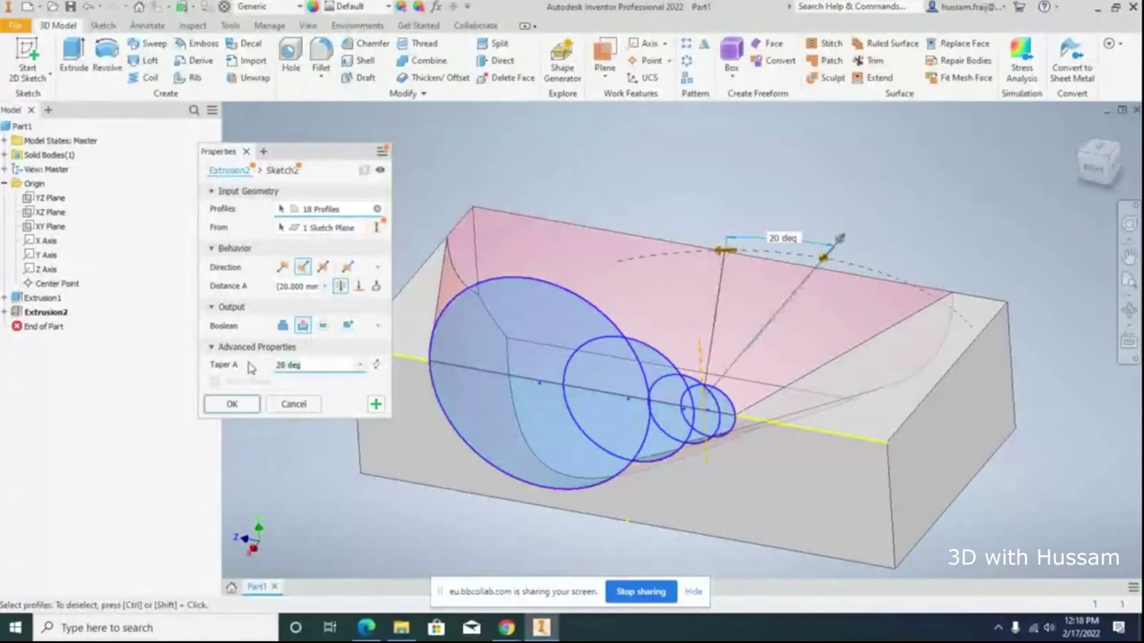
text(10)
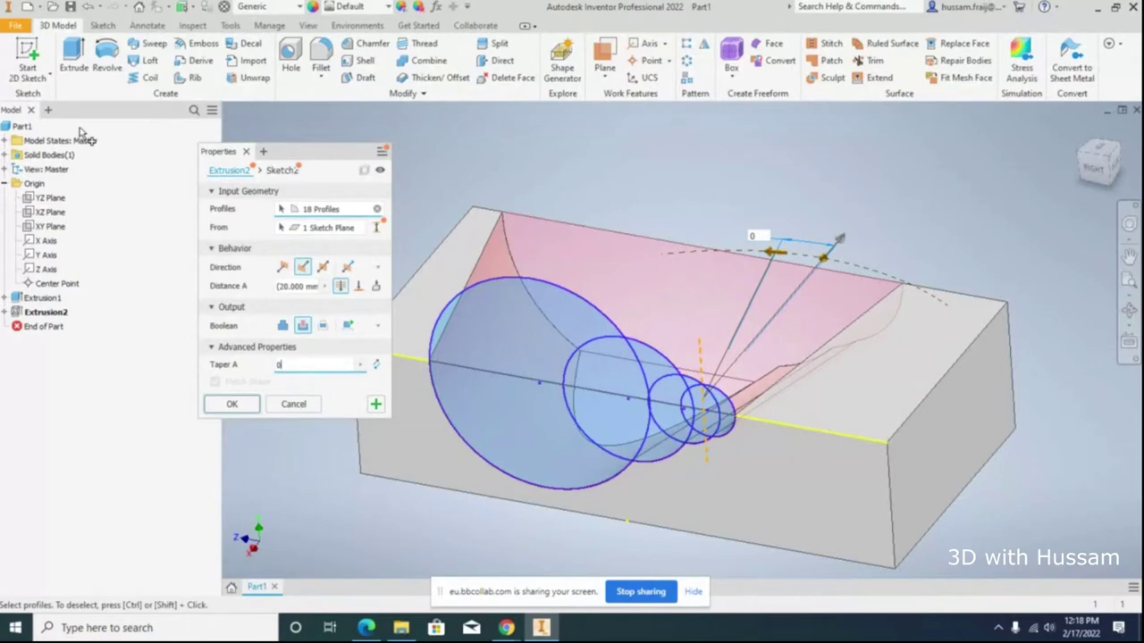
key(BackSpace)
key(BackSpace)
text(0)
Step: Flip the taper, try -5 then -0.5 degrees, and apply the cut
click(375, 365)
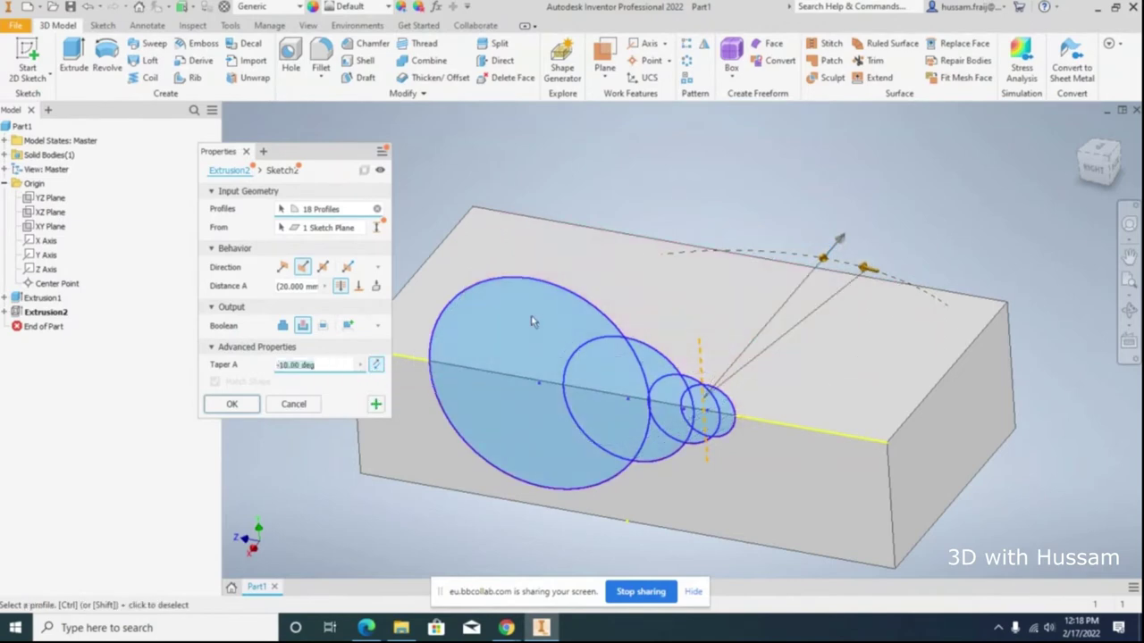
text(-5)
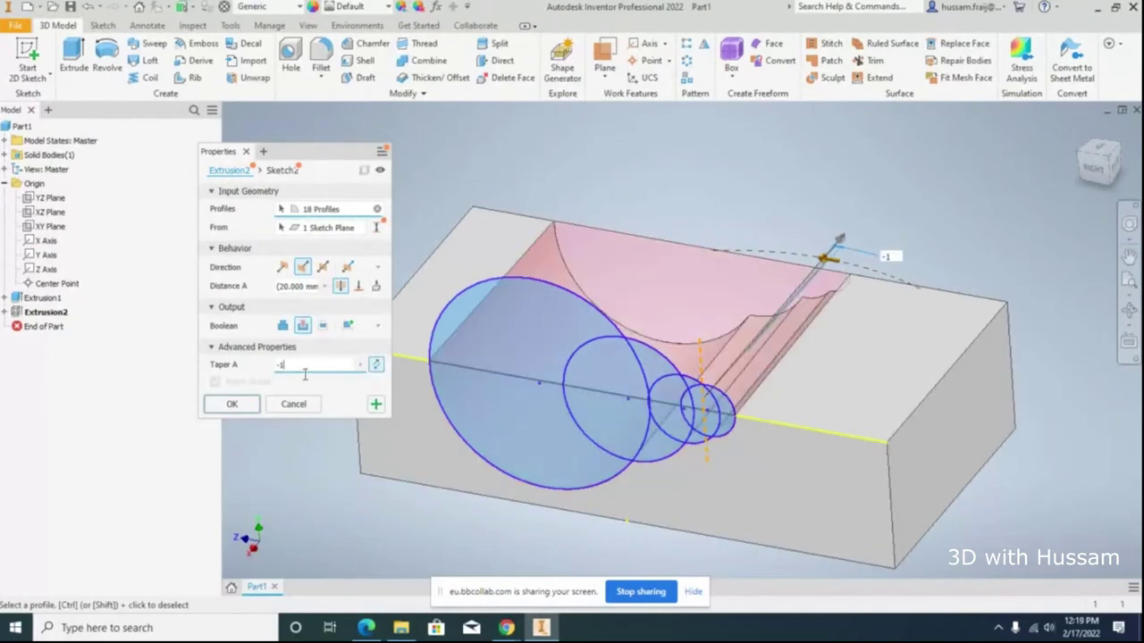
key(BackSpace)
text(0.5)
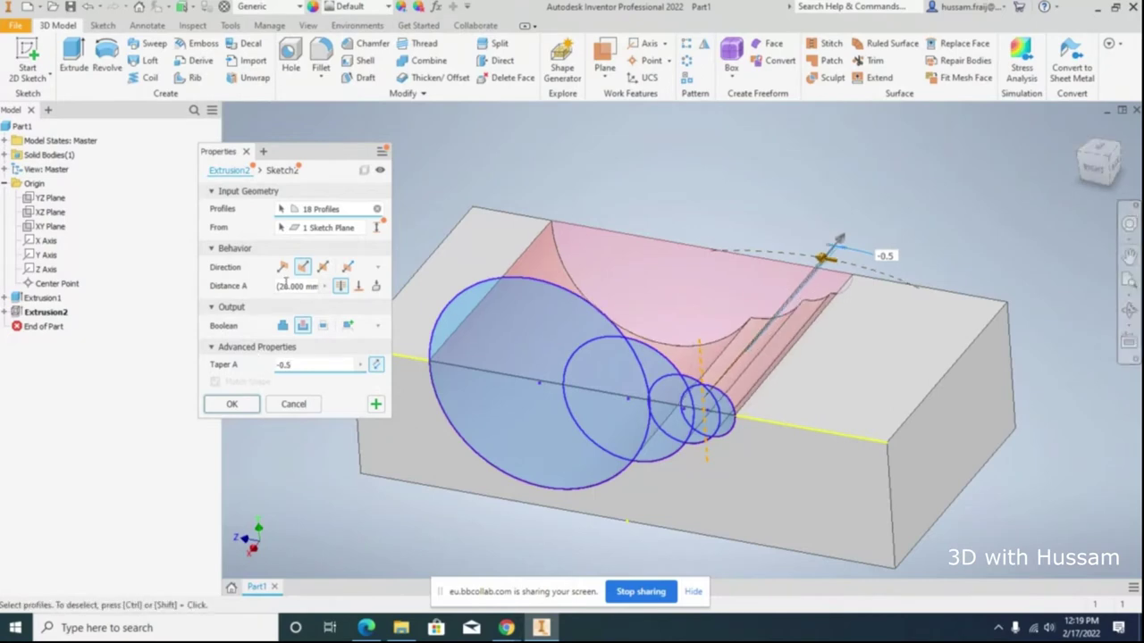
click(296, 404)
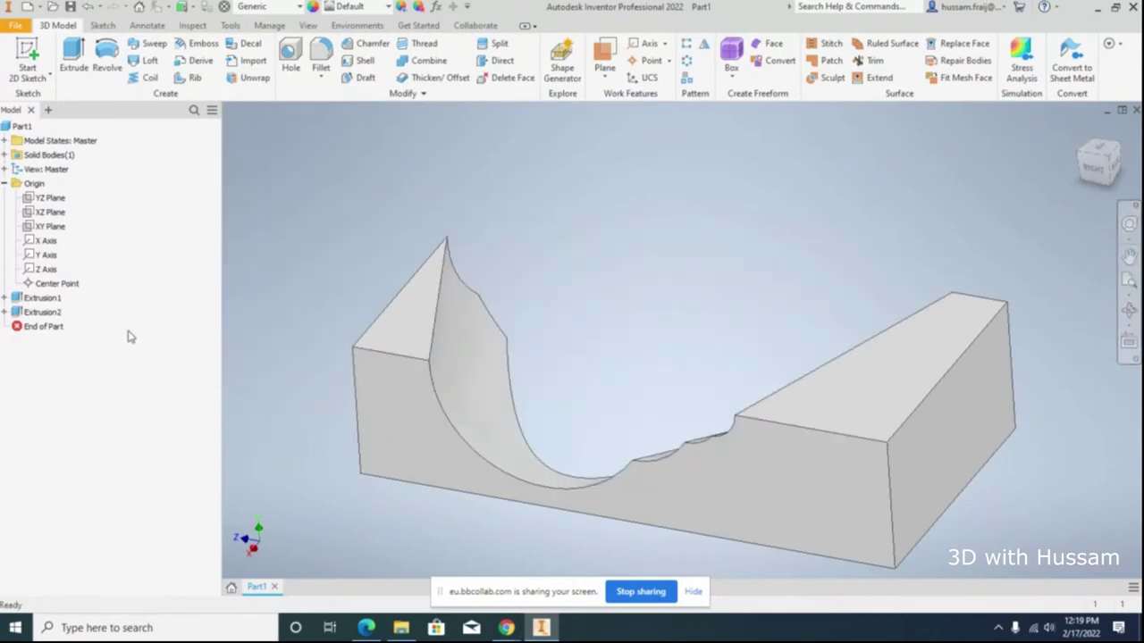
right_click(40, 312)
Step: Cancel the Extrusion2 edit and delete the Extrusion2 feature
click(76, 425)
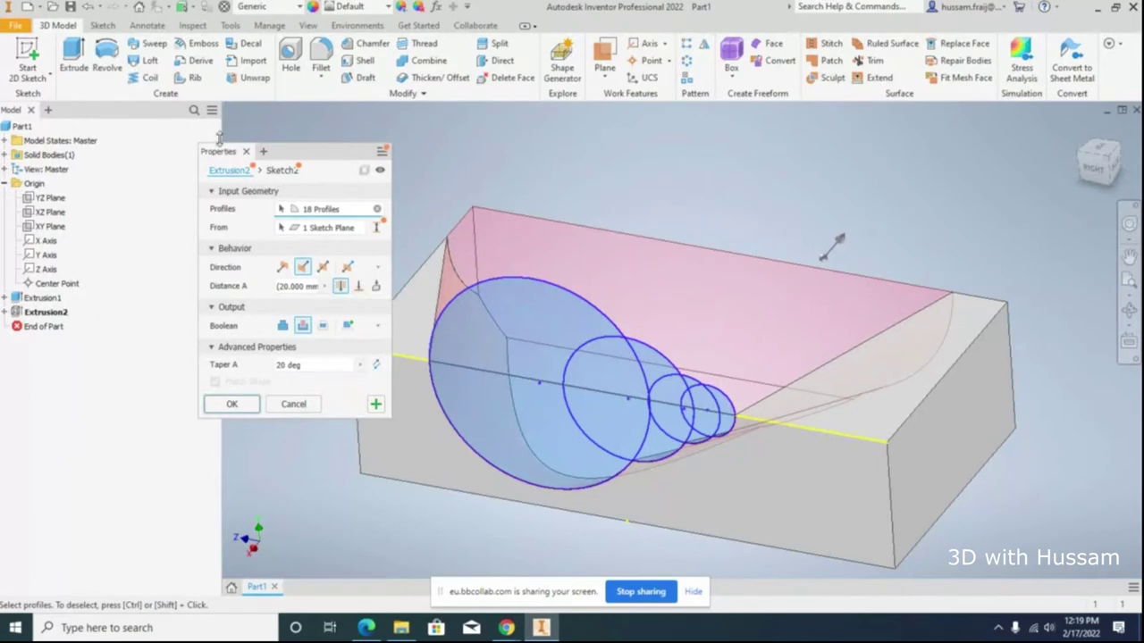
click(247, 152)
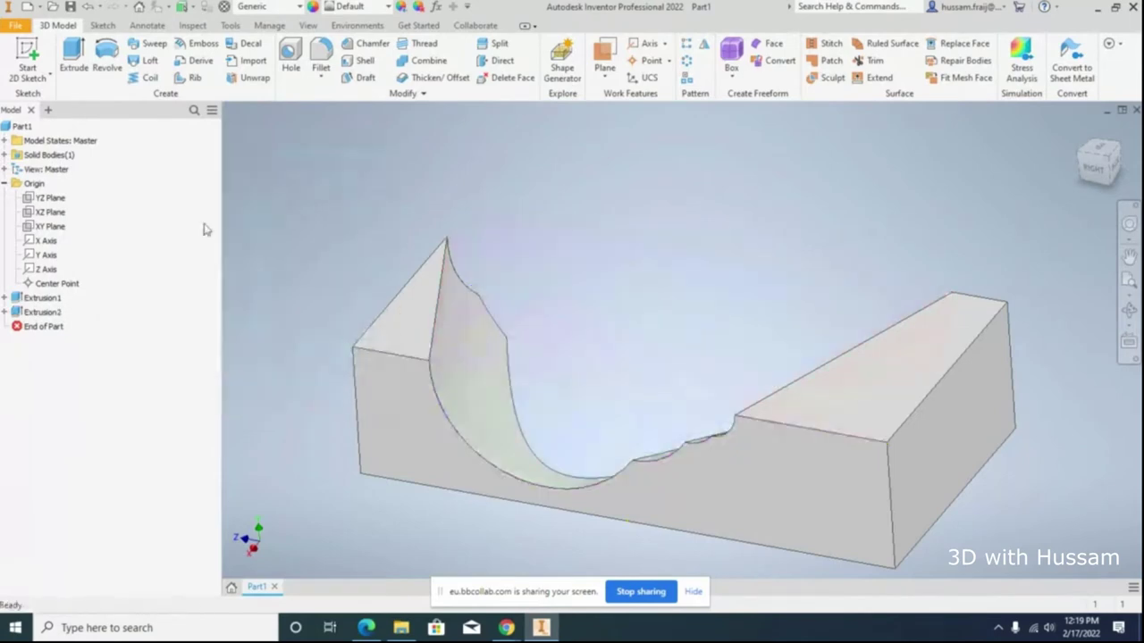
right_click(52, 312)
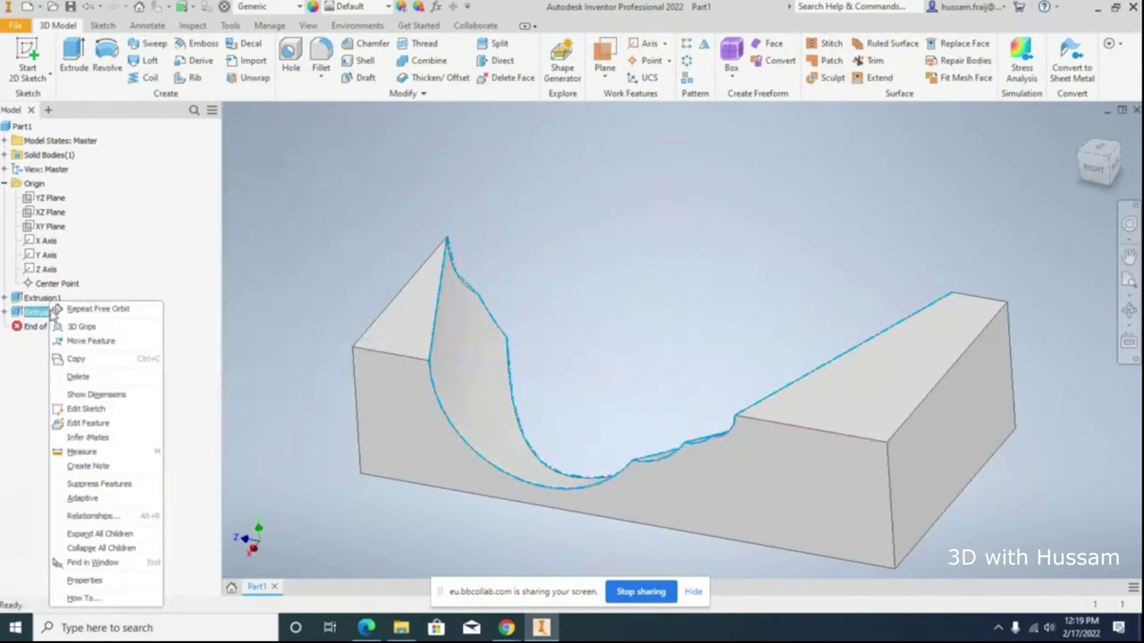
click(90, 379)
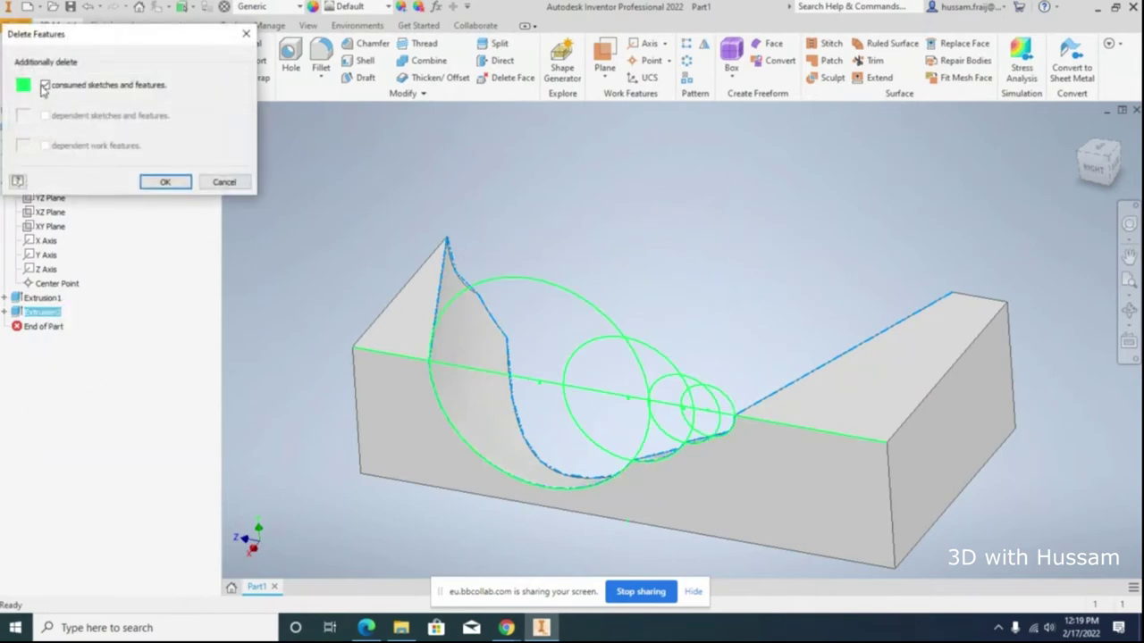
click(163, 182)
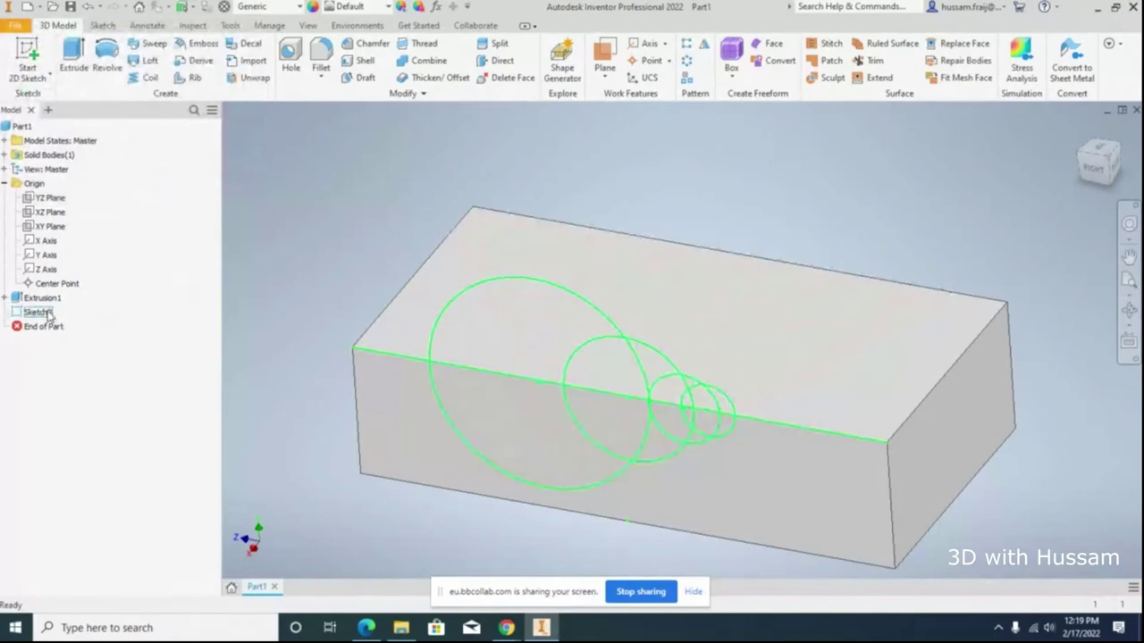
right_click(48, 312)
Step: Edit Sketch2 and trim the inner overlapping arcs of the circles
click(83, 351)
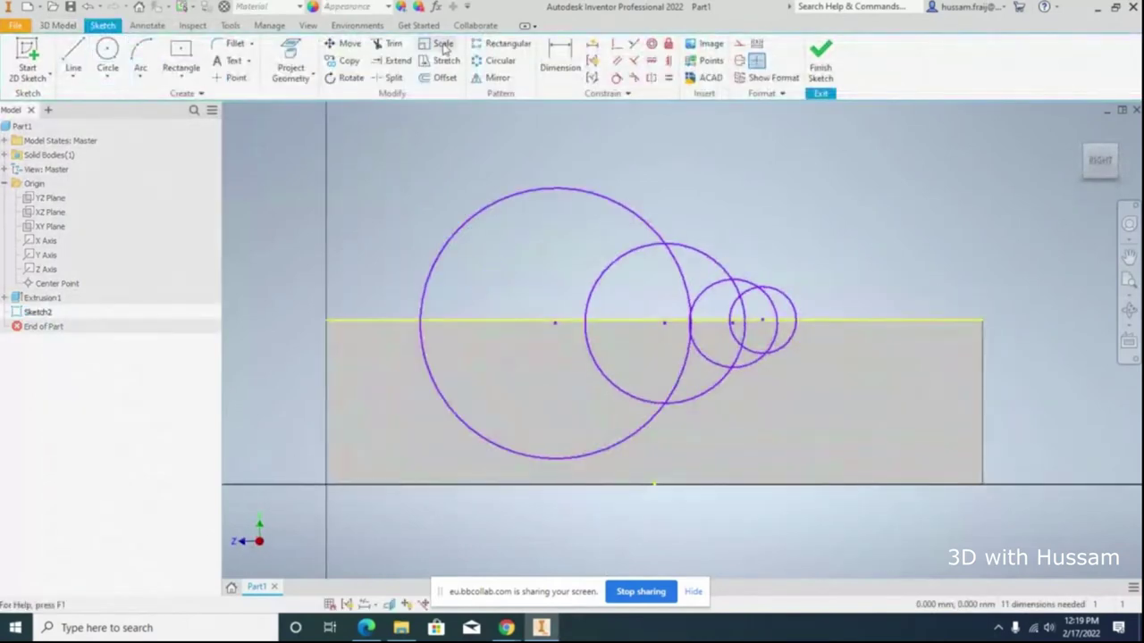
click(394, 46)
drag(603, 242, 717, 302)
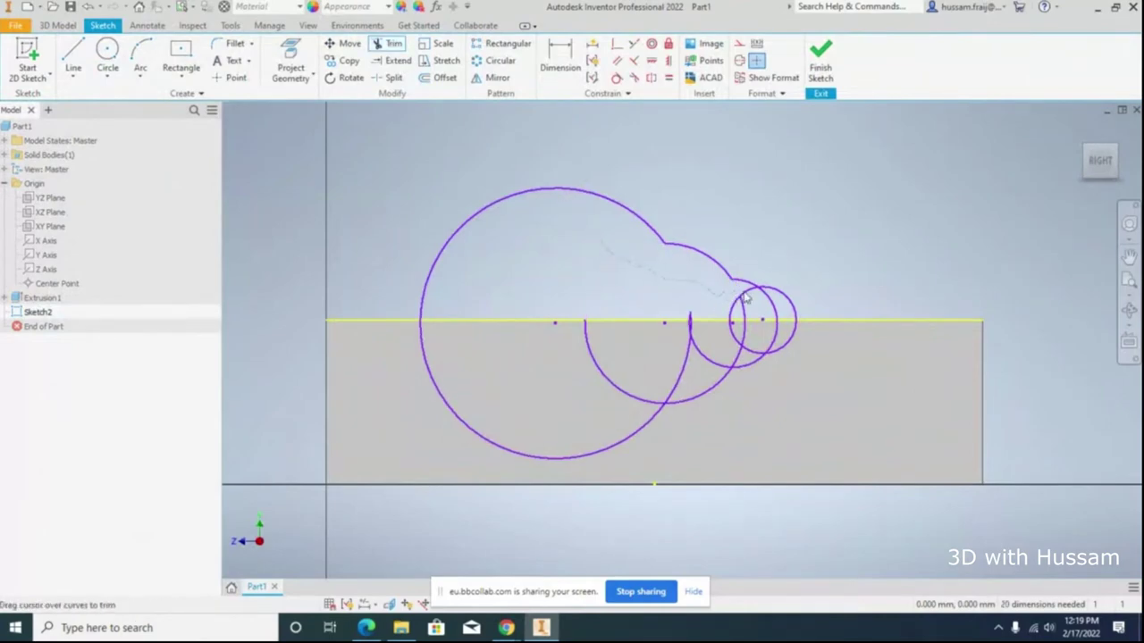
mouse_move(775, 315)
mouse_down()
mouse_move(767, 319)
mouse_move(783, 331)
mouse_up()
click(785, 337)
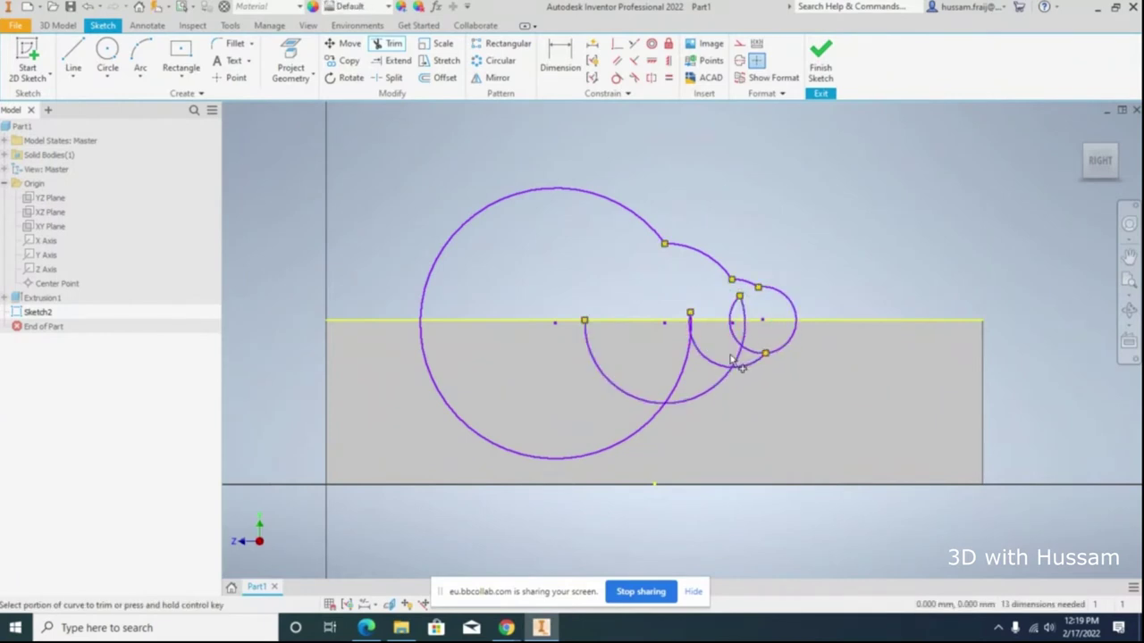
click(650, 400)
click(706, 360)
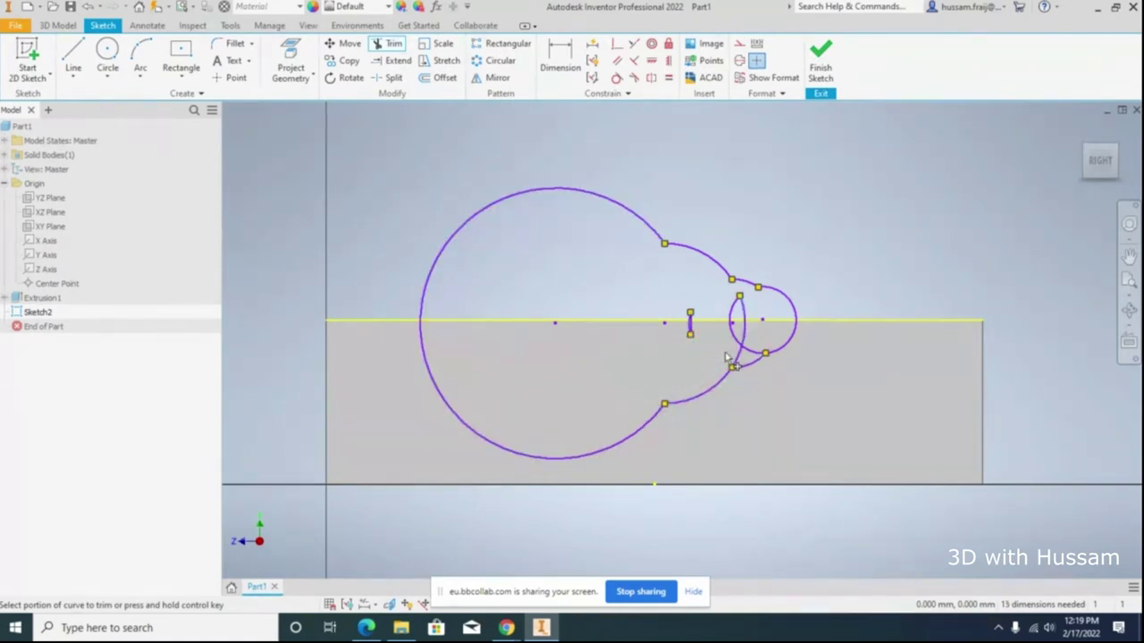
click(744, 355)
key(Escape)
Step: Delete the horizontal line and leftover lens arcs, then orbit to a 3D view
scroll(753, 342, up, 4)
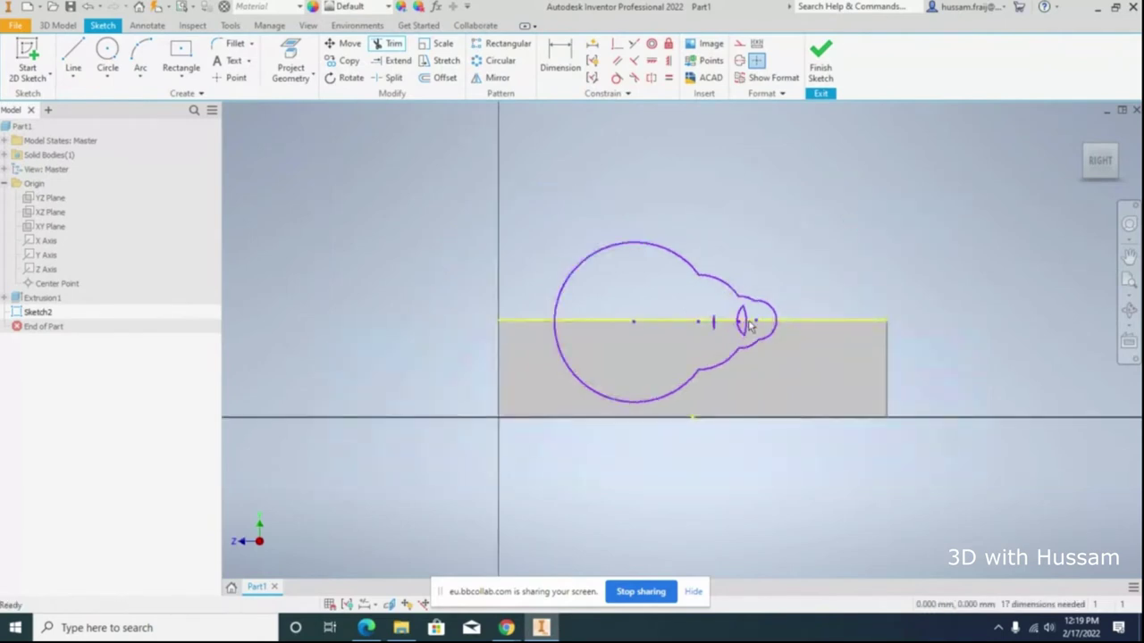
drag(751, 390, 590, 264)
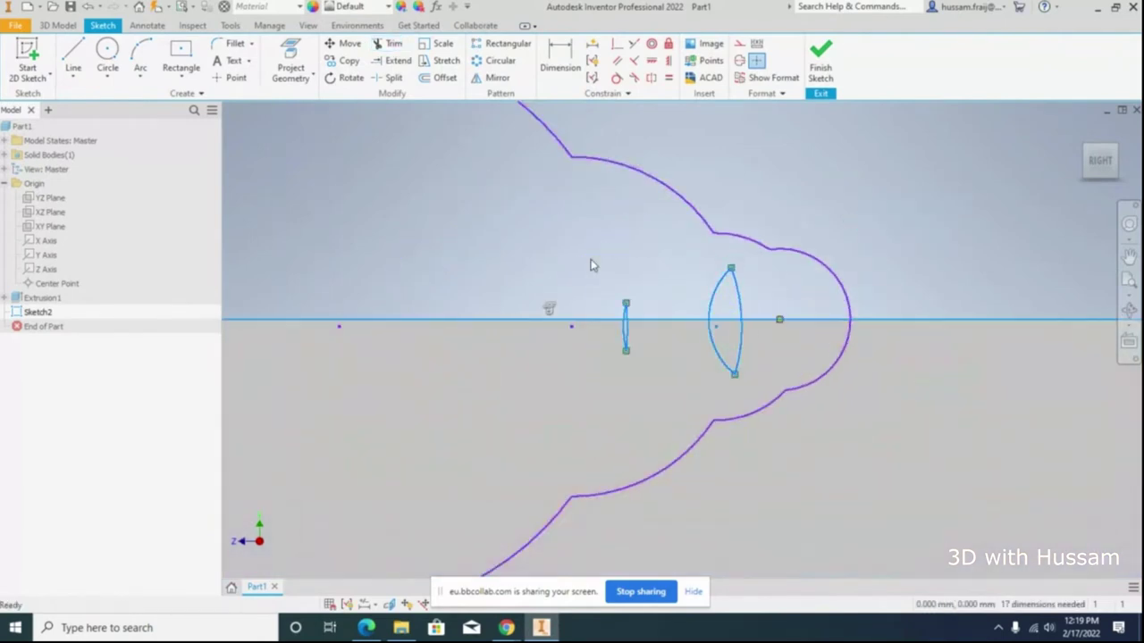
key(Delete)
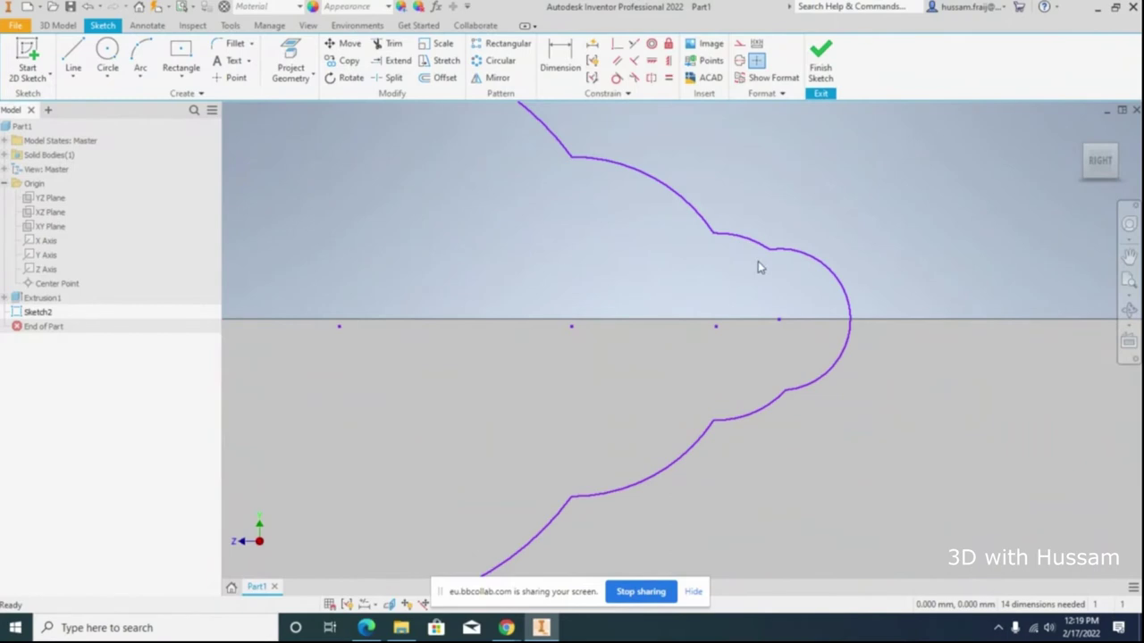
scroll(820, 267, down, 3)
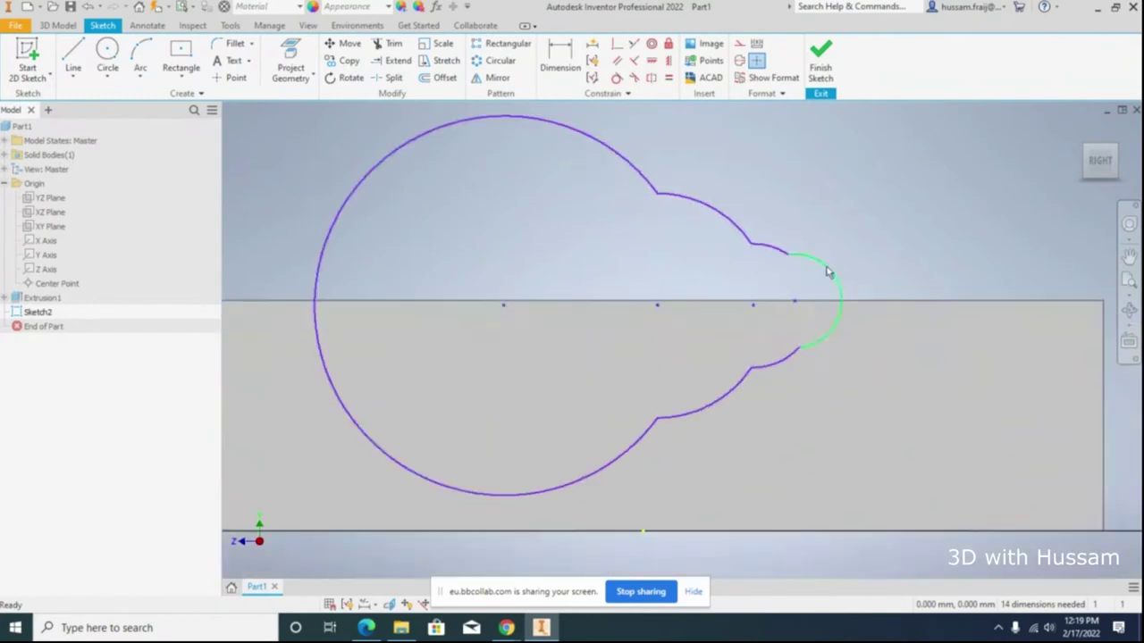
scroll(826, 271, down, 3)
shift+middle_drag(702, 357, 679, 368)
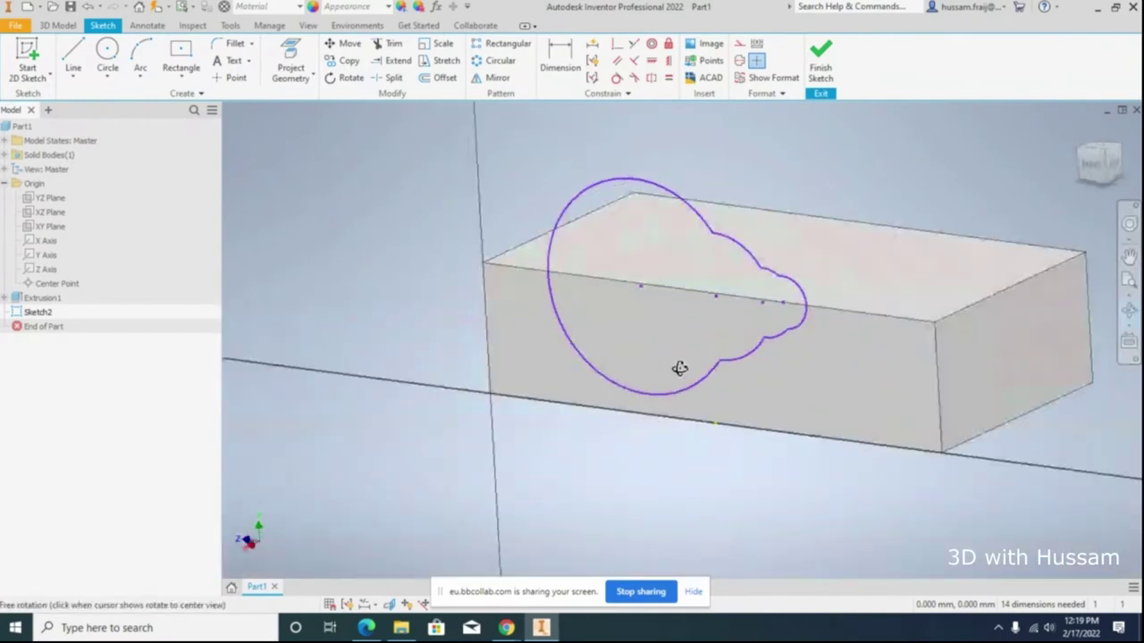
Step: Finish Sketch2 and draw a center rectangle in a new sketch on the block's top face
click(820, 59)
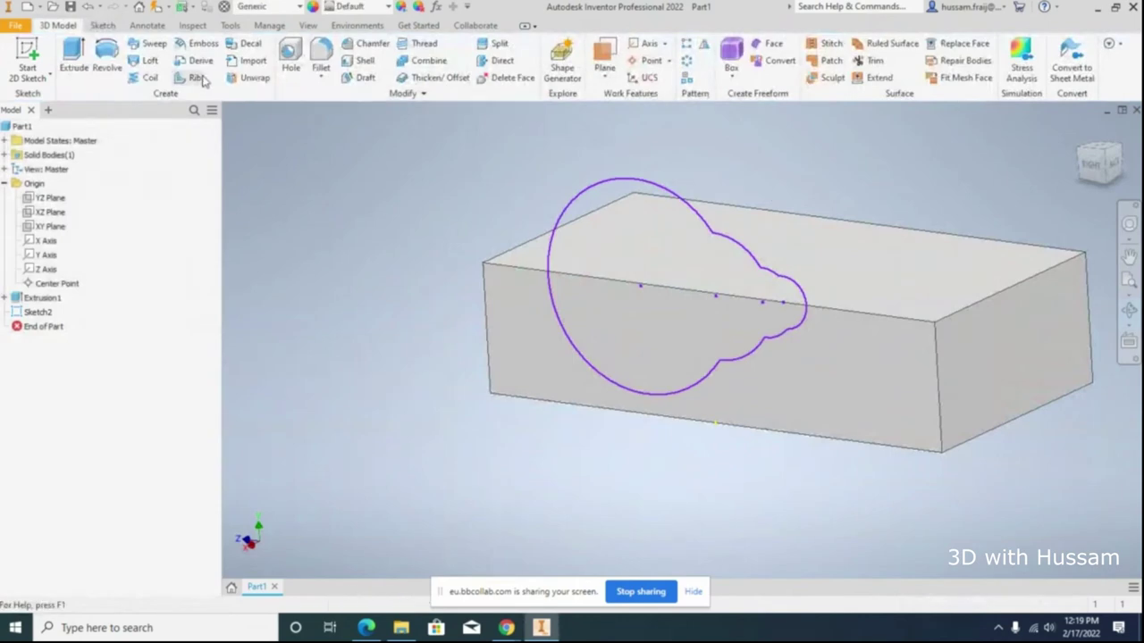
middle_drag(363, 172, 374, 212)
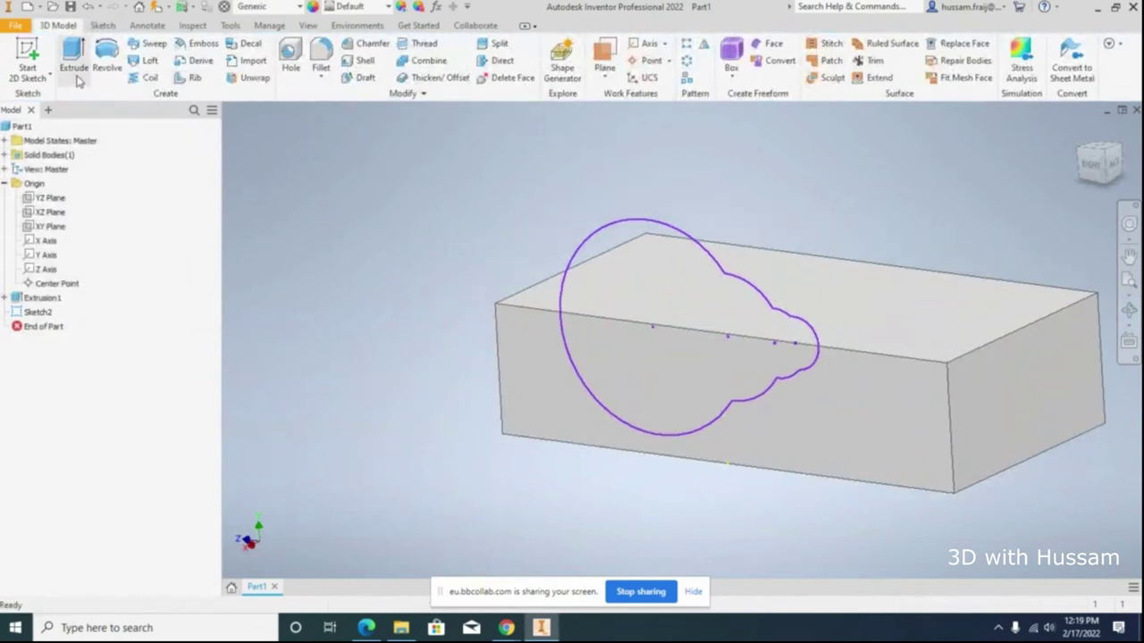
click(49, 77)
click(47, 94)
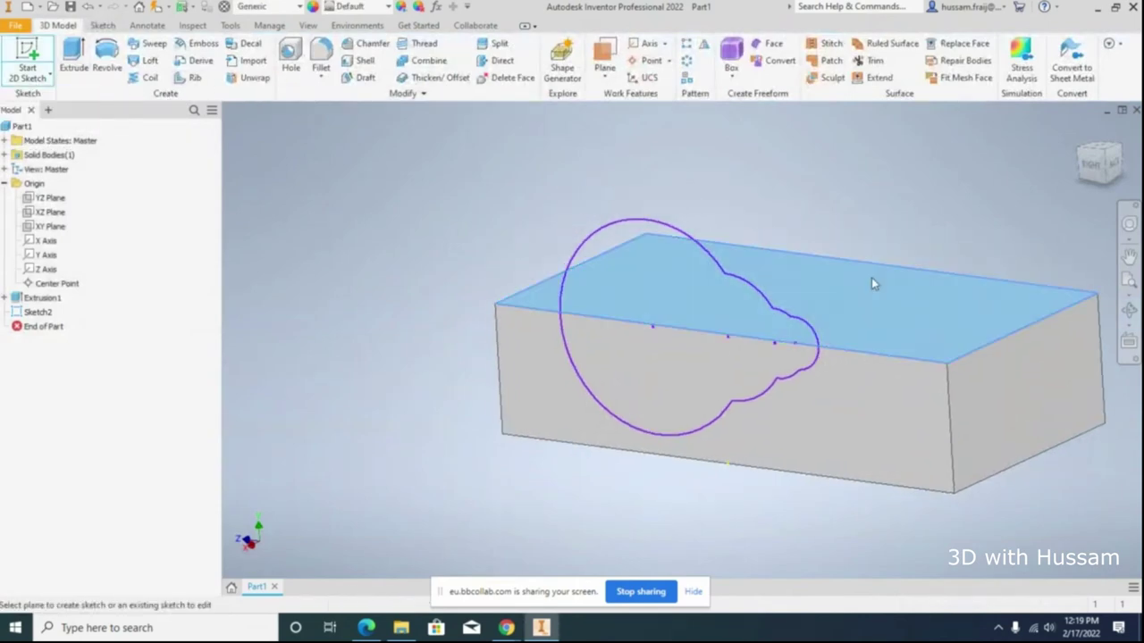
click(873, 284)
click(203, 50)
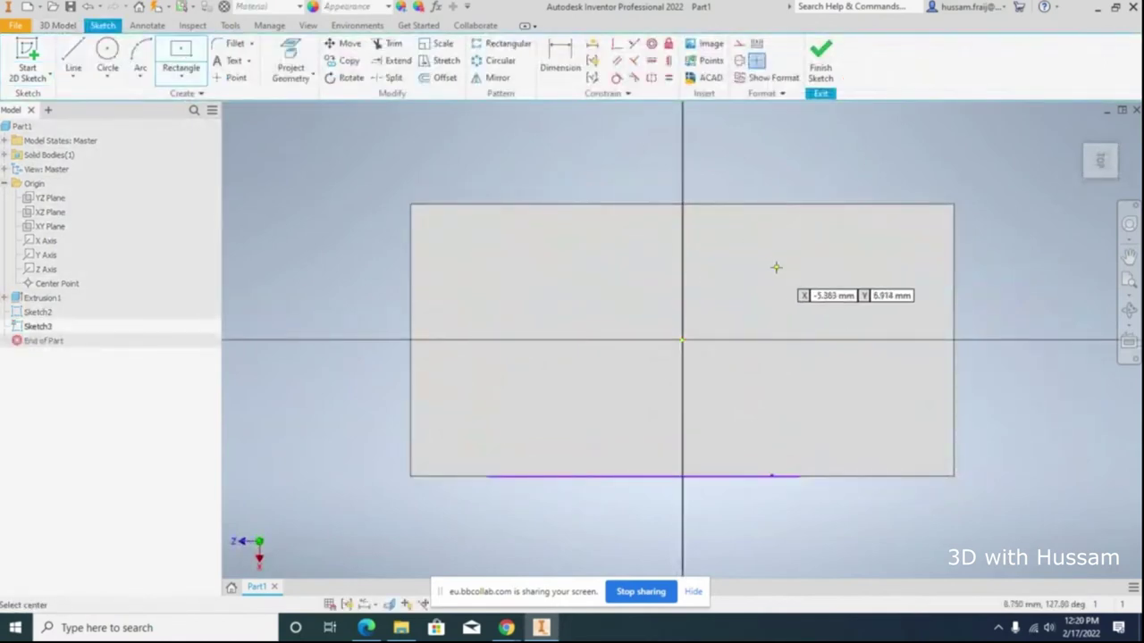
click(776, 268)
click(819, 324)
click(821, 56)
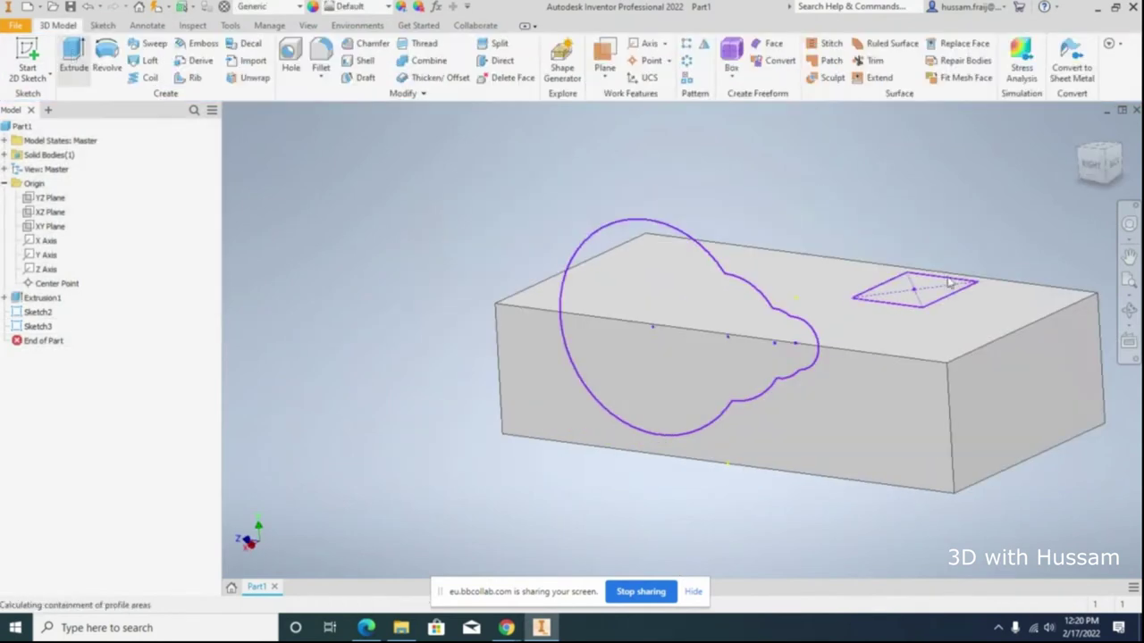
Step: Extrude the rectangle 10 mm into a square post
key(e)
click(932, 284)
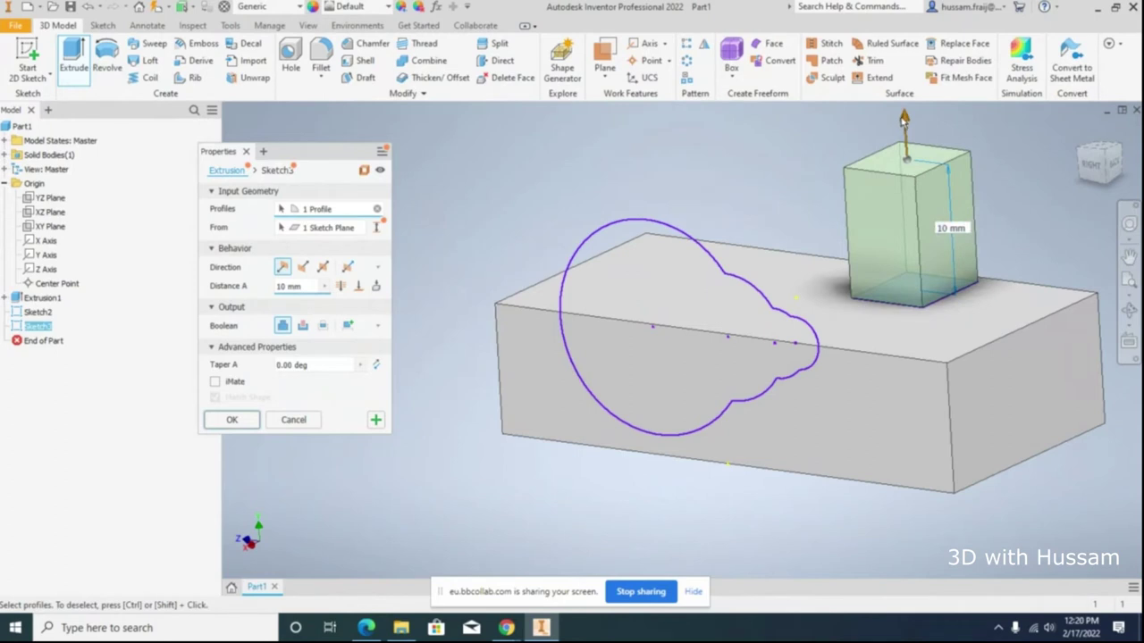
click(232, 419)
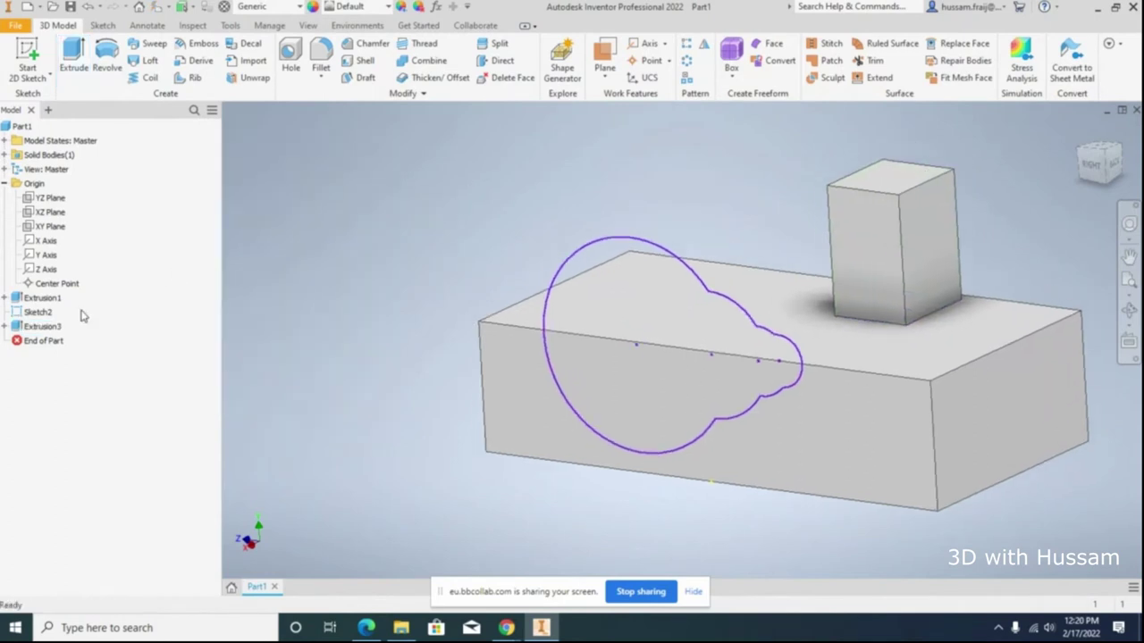
click(39, 313)
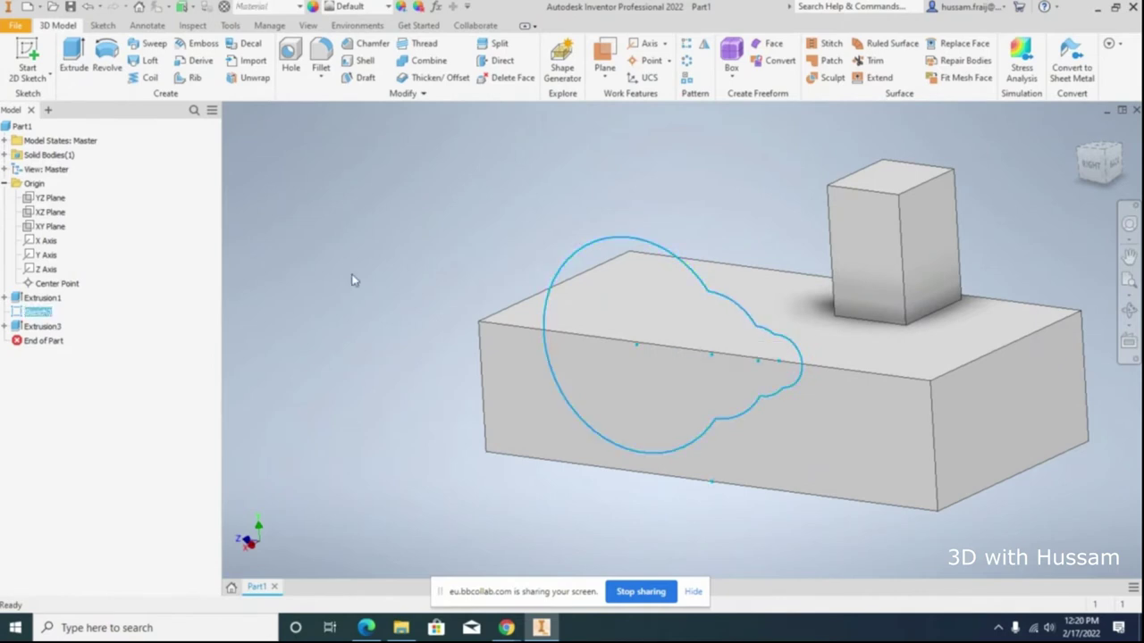
Step: Toggle sketch visibility in the browser to inspect the box and base block sketches
click(5, 327)
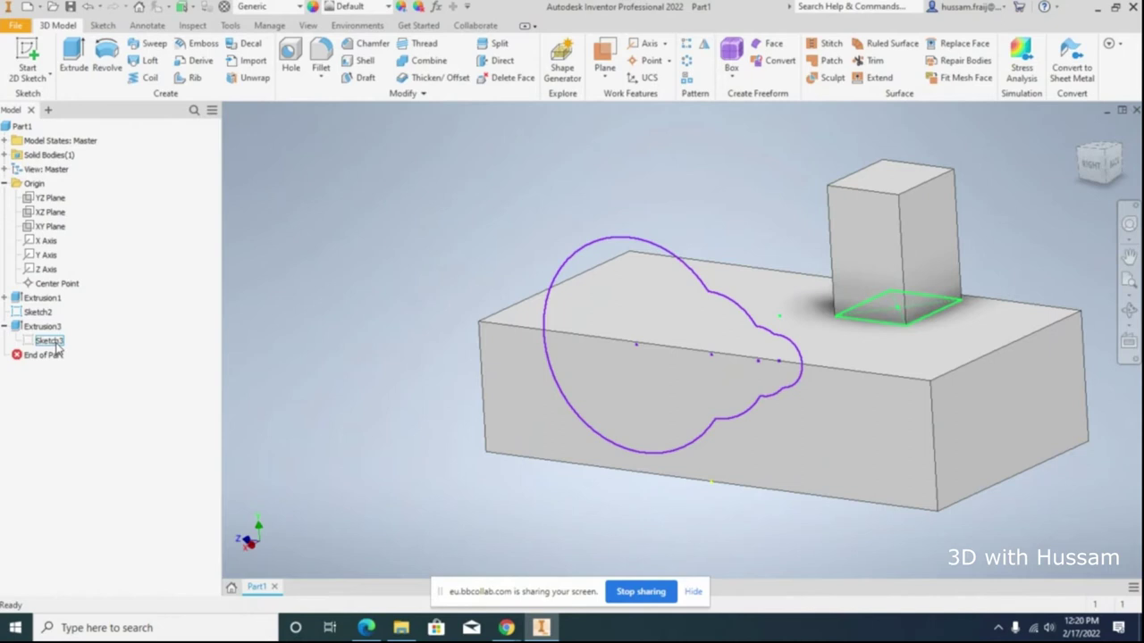
click(6, 327)
click(4, 297)
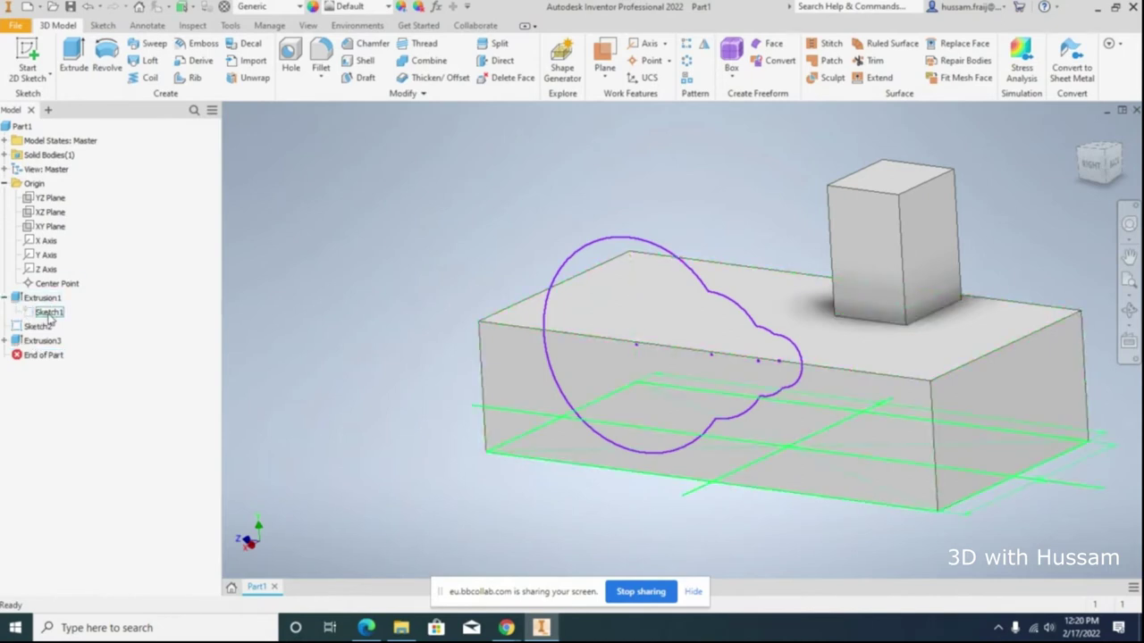
click(4, 298)
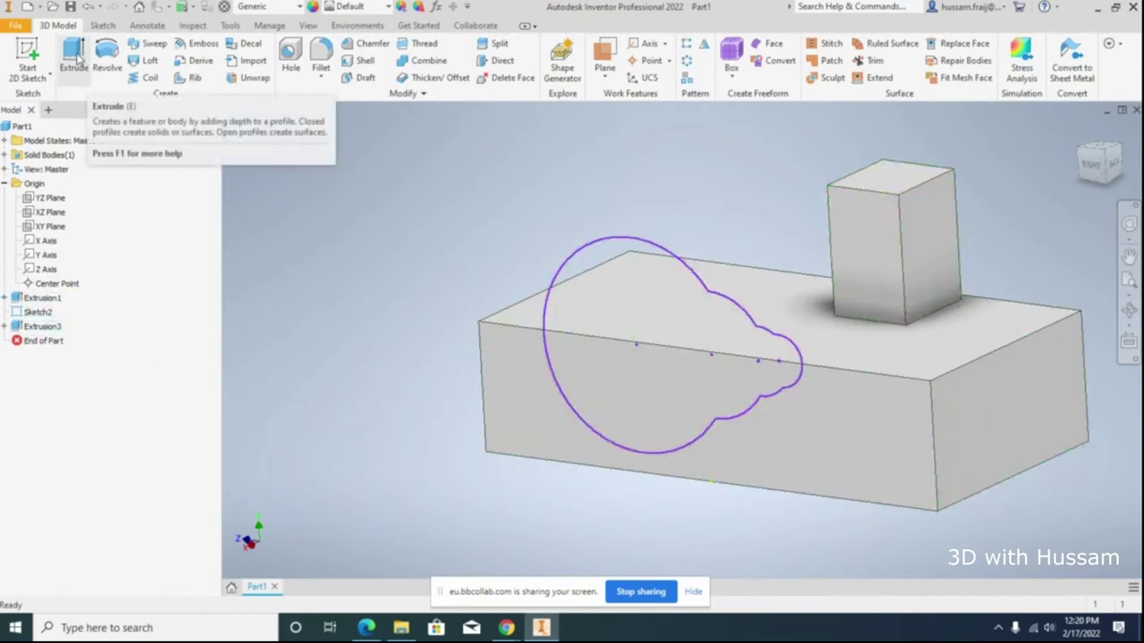
Step: Cut Sketch2's lobed profile Through All into the block, then orbit to a front view
click(78, 57)
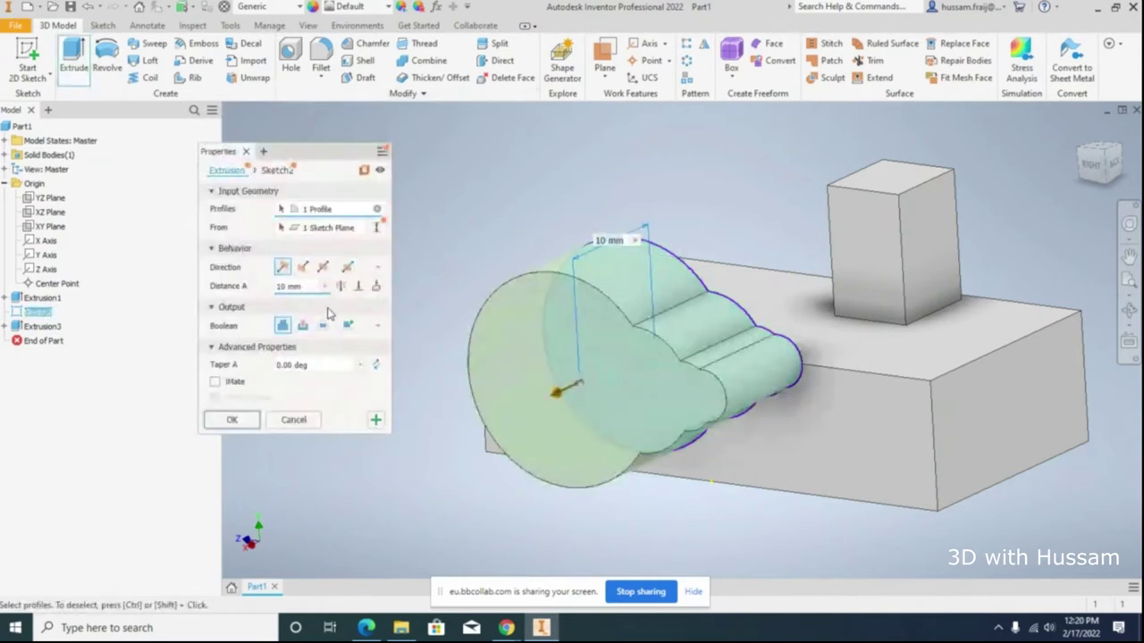
click(304, 326)
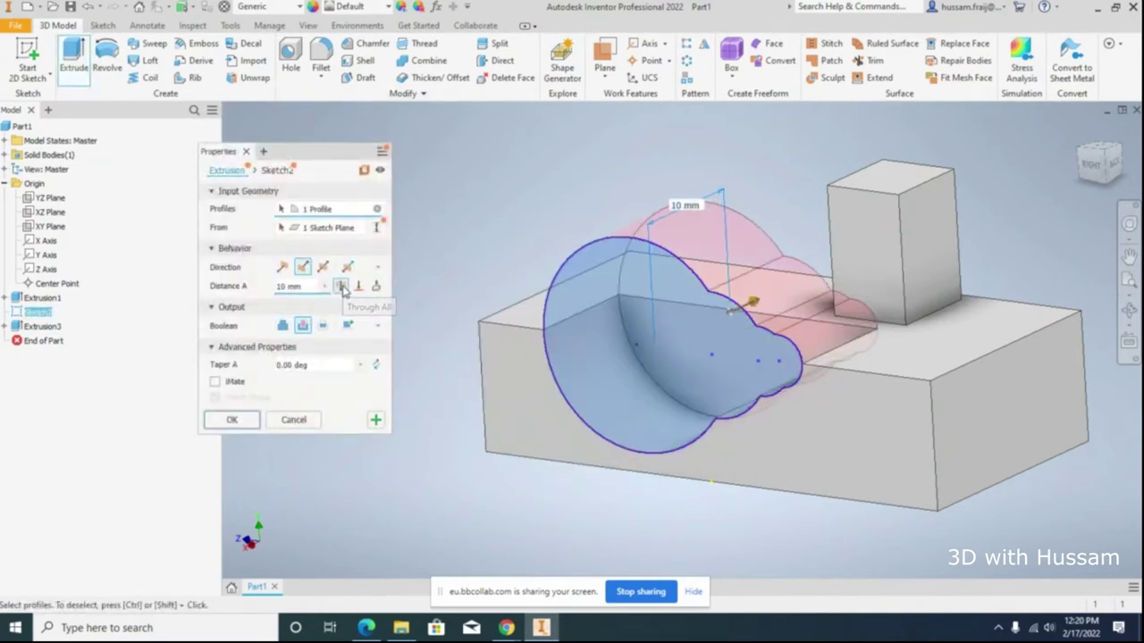
click(375, 286)
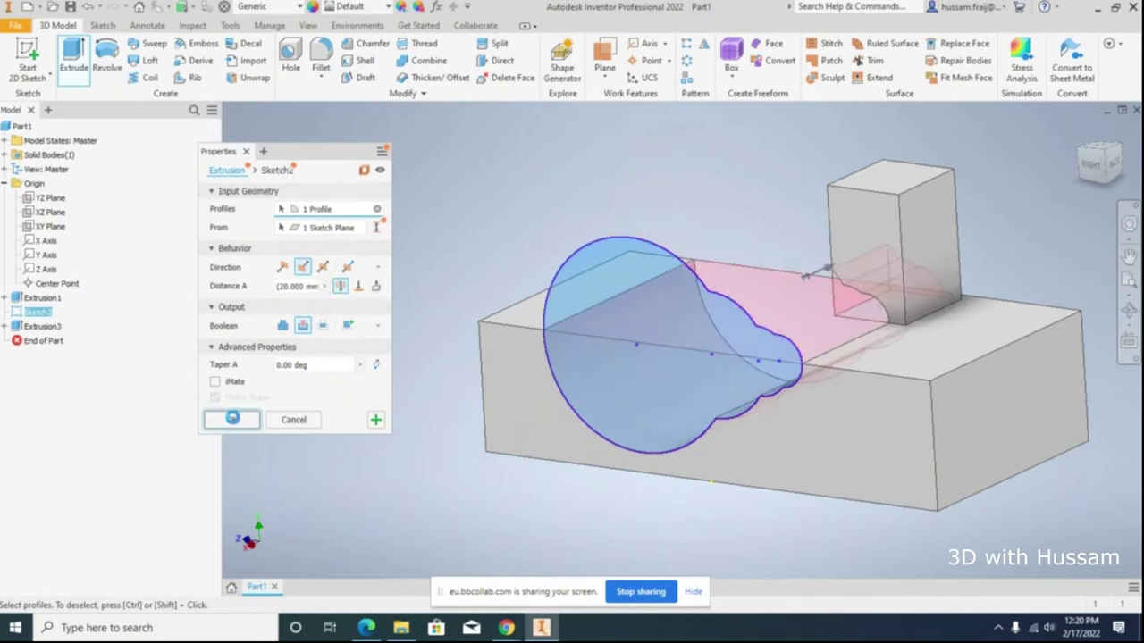
click(232, 419)
click(1128, 310)
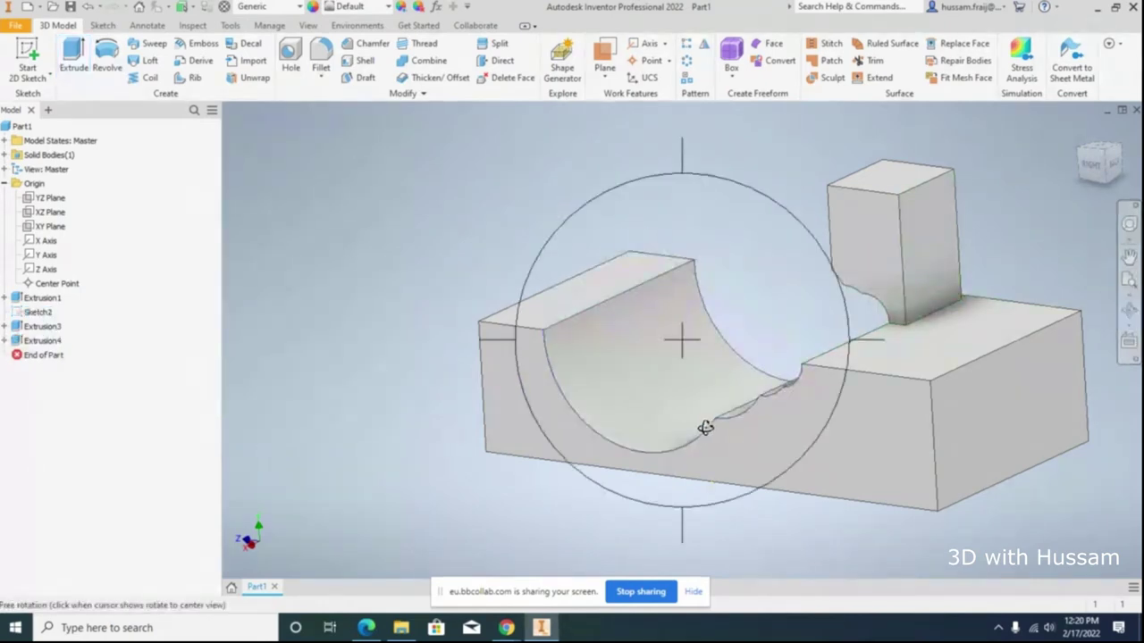
drag(715, 407, 603, 258)
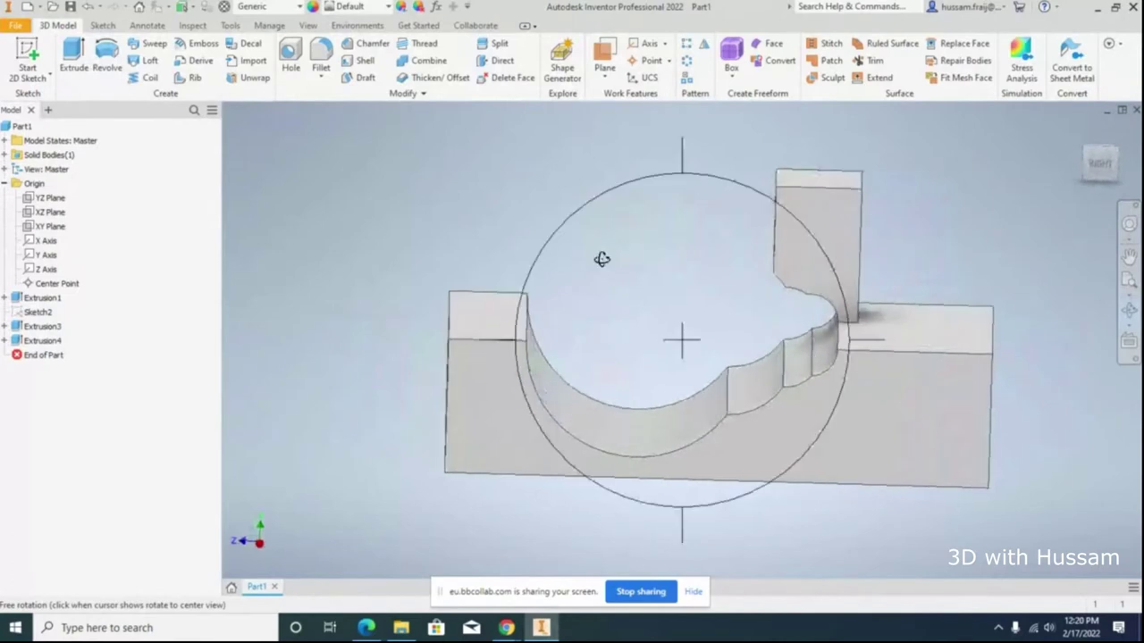
key(Escape)
Step: Edit Extrusion4 so the lobed cut ends at the raised box's front face
right_click(53, 346)
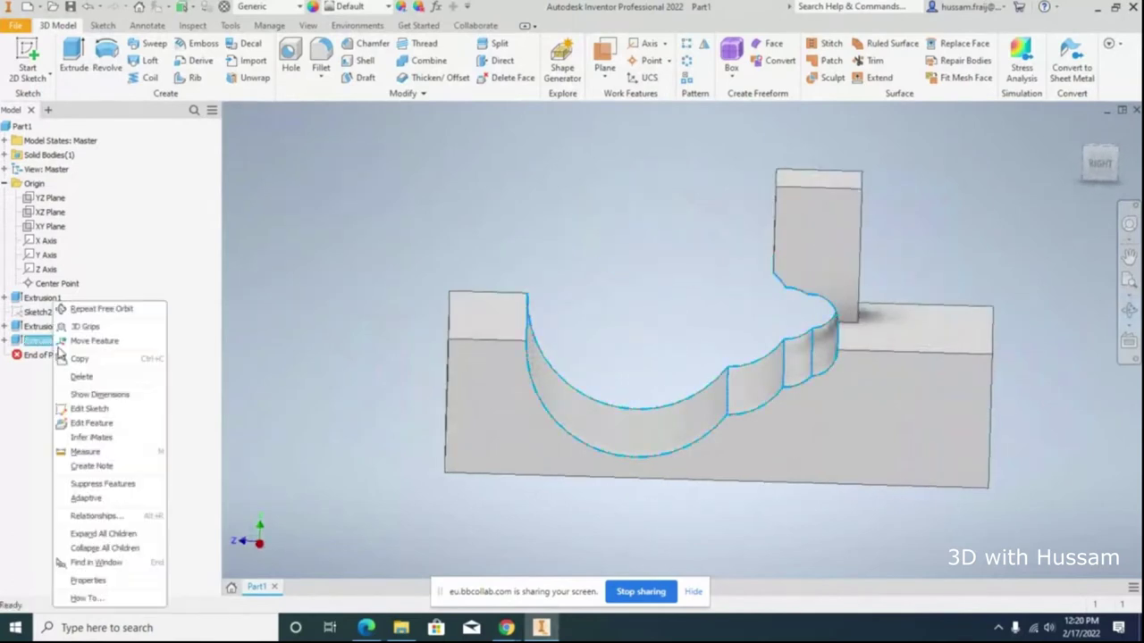
click(103, 430)
shift+middle_drag(913, 308, 1028, 304)
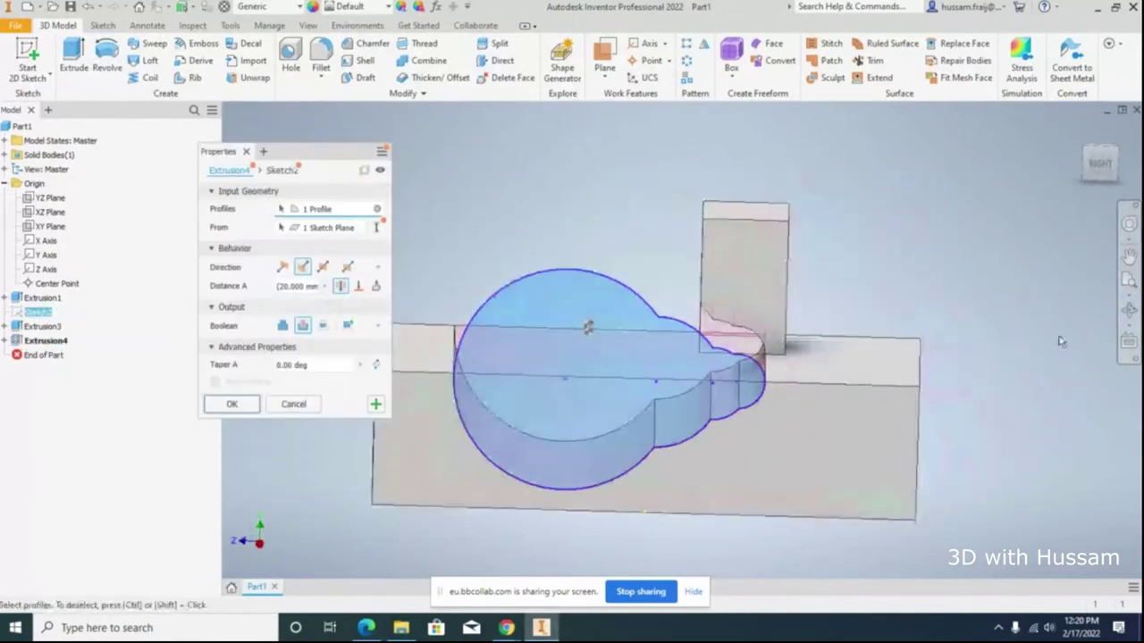
click(1128, 310)
drag(705, 395, 666, 313)
key(Escape)
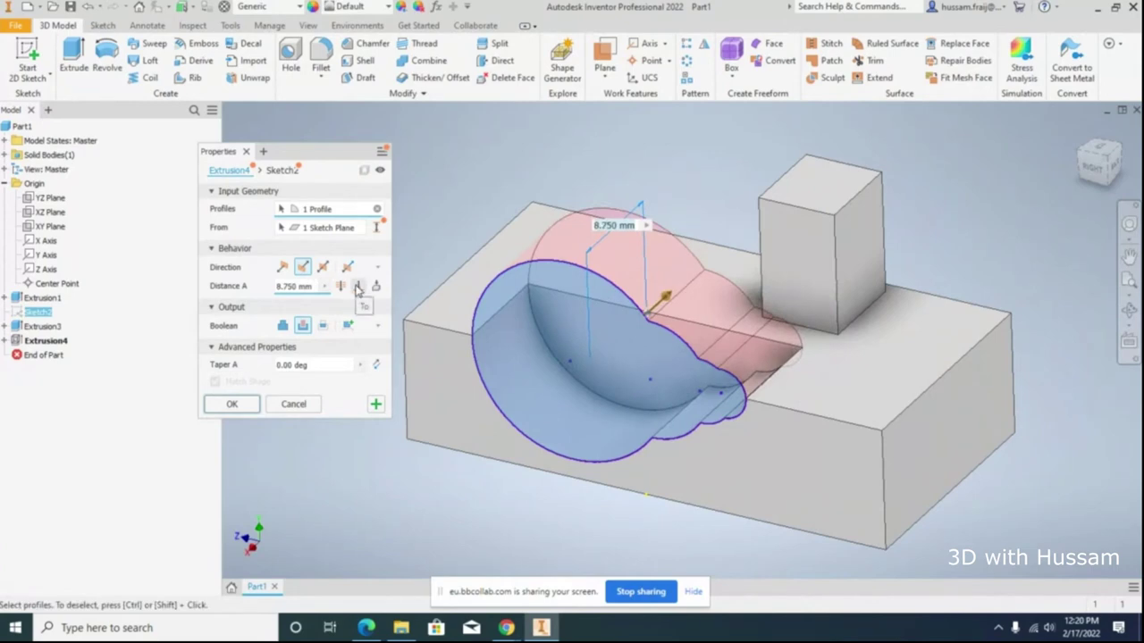
click(358, 286)
click(783, 219)
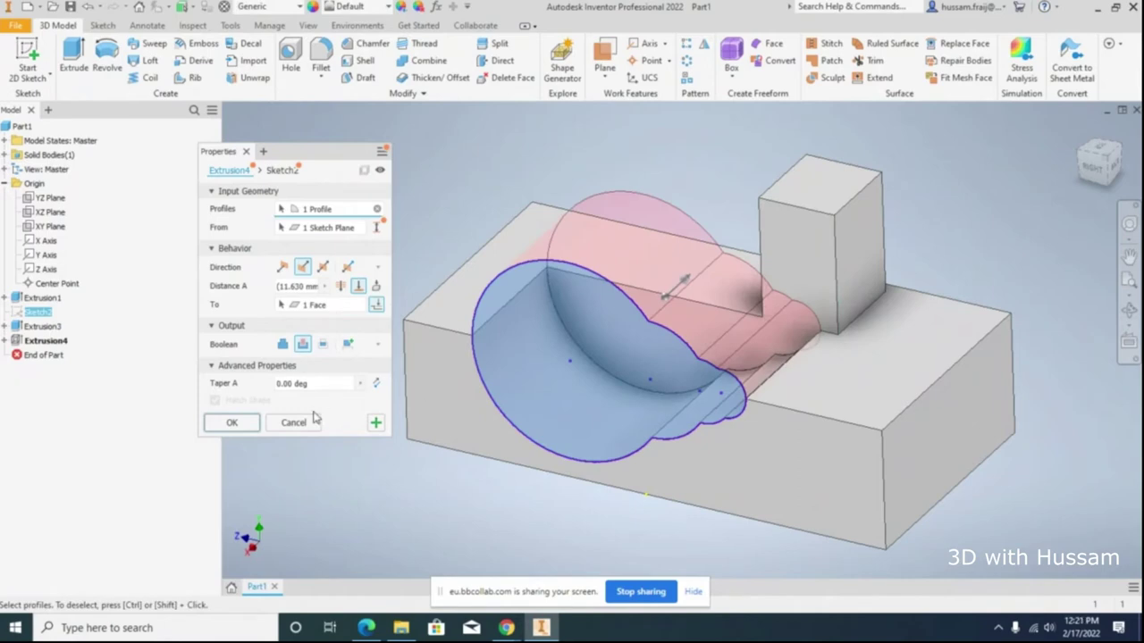
click(233, 423)
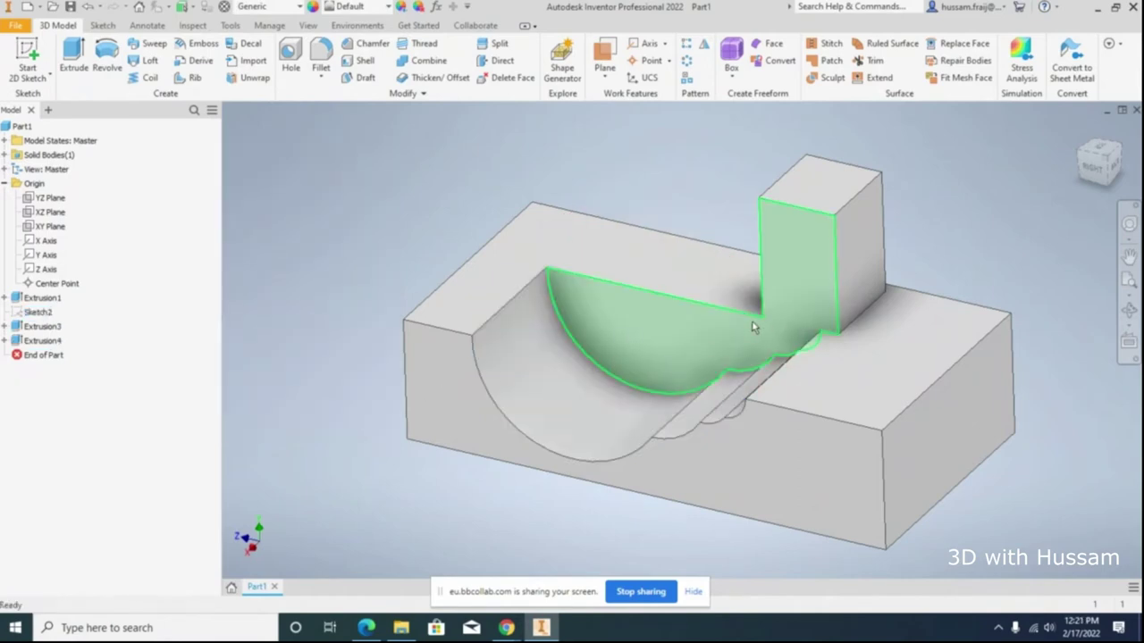
Step: Change Extrusion4's extents to To Next so the cut stops at the next solid
click(1126, 312)
drag(822, 339, 830, 370)
right_click(586, 245)
click(613, 248)
right_click(34, 342)
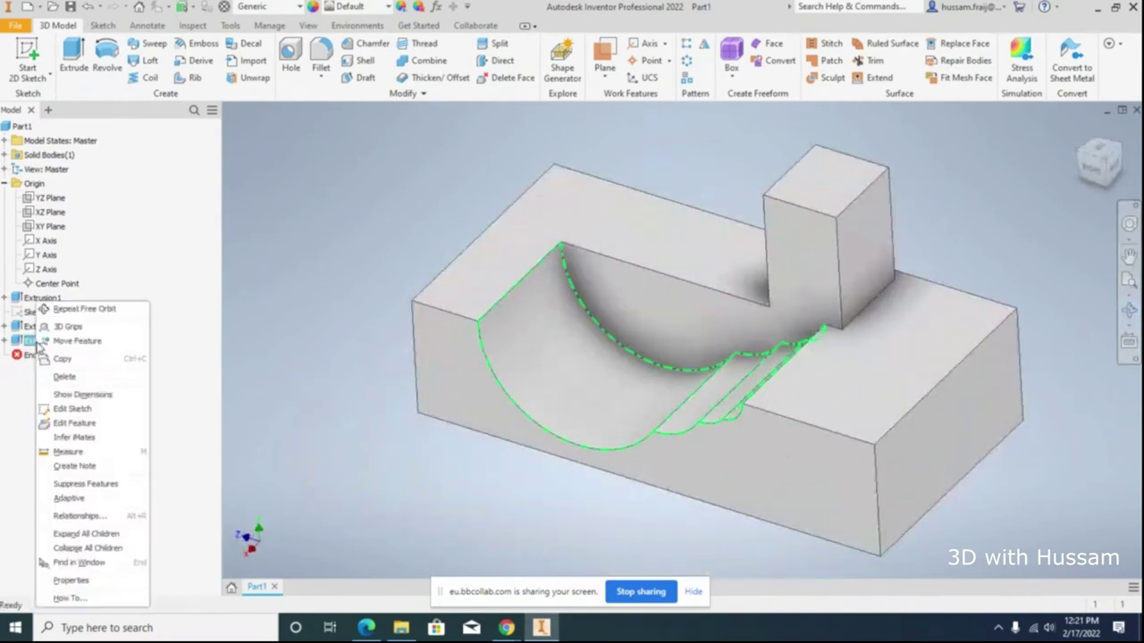
click(74, 422)
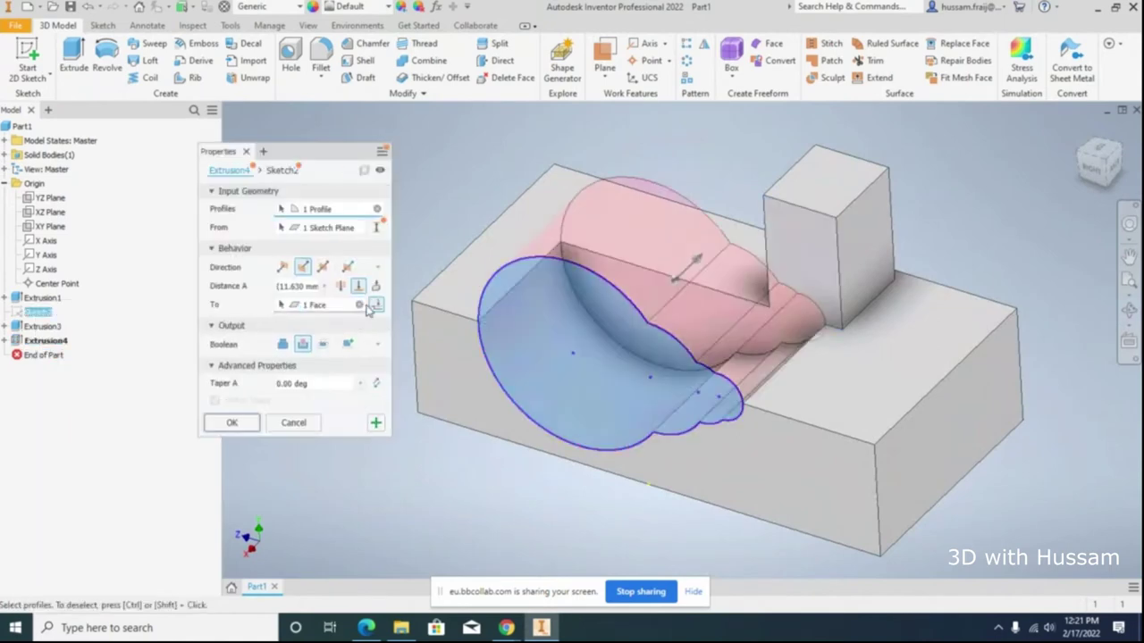
click(377, 286)
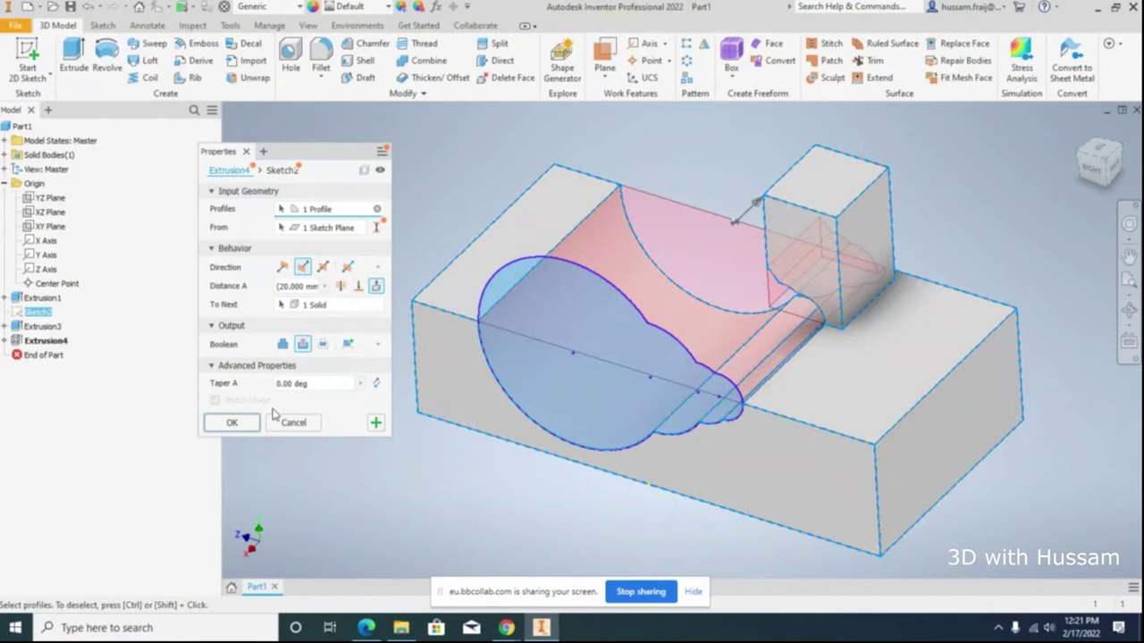
click(236, 422)
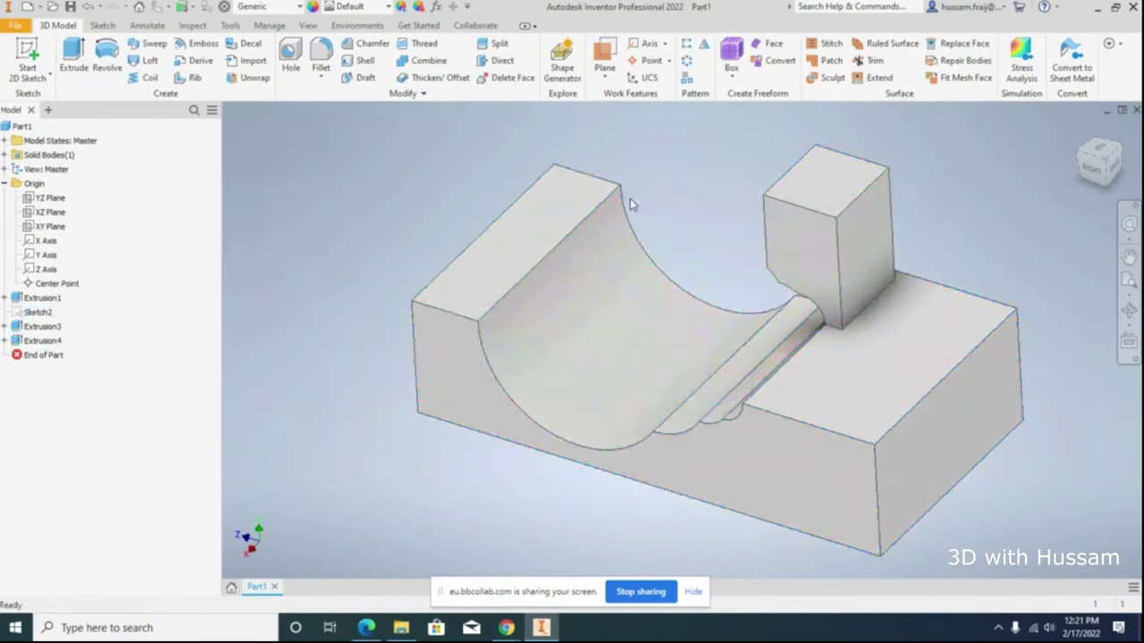
right_click(37, 345)
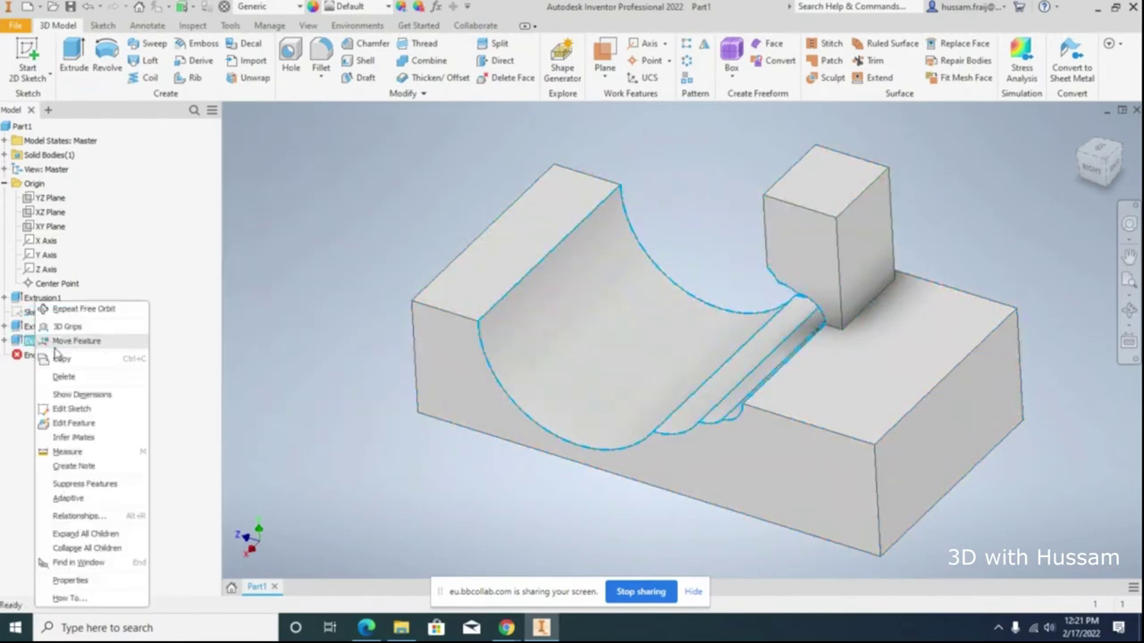
Step: Switch Extrusion4's Boolean from Cut to Intersect
click(71, 424)
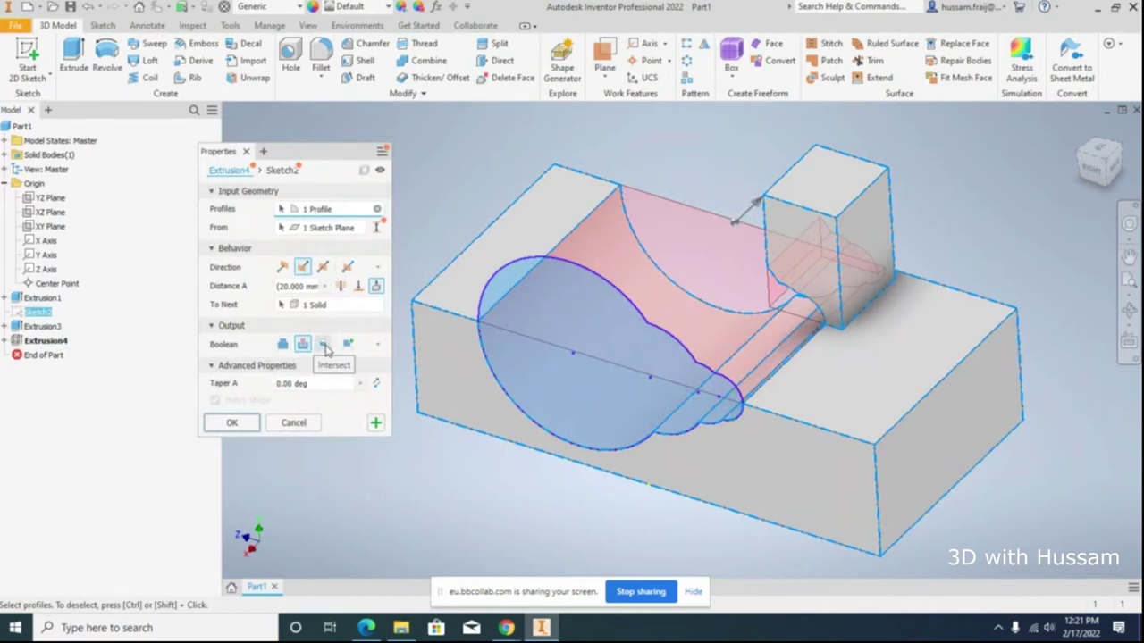
click(324, 345)
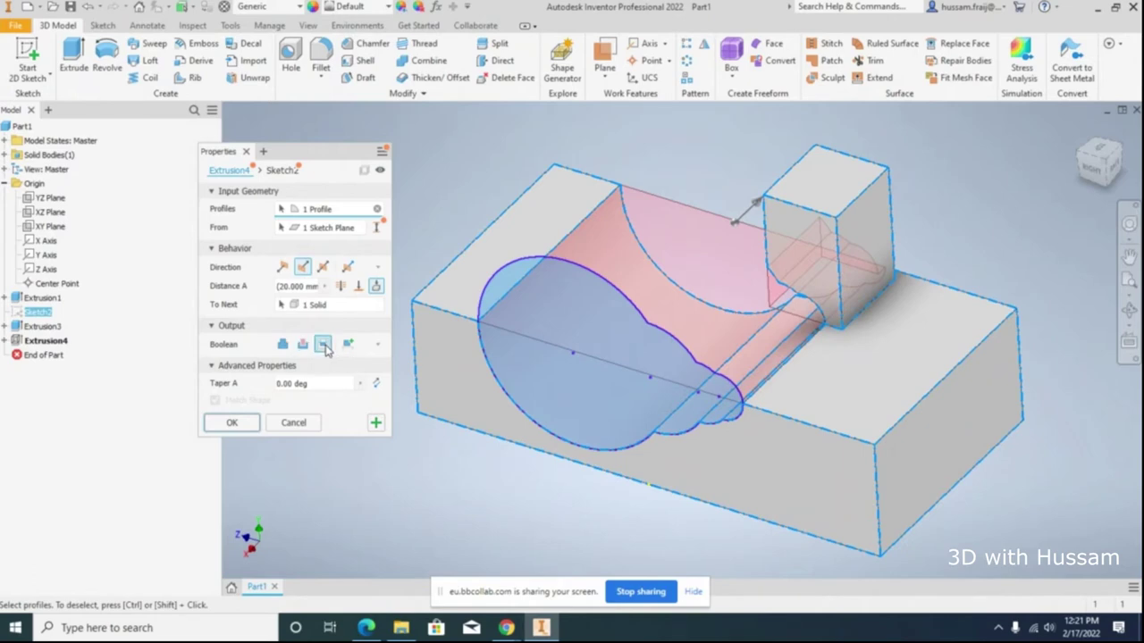
click(231, 423)
click(1129, 310)
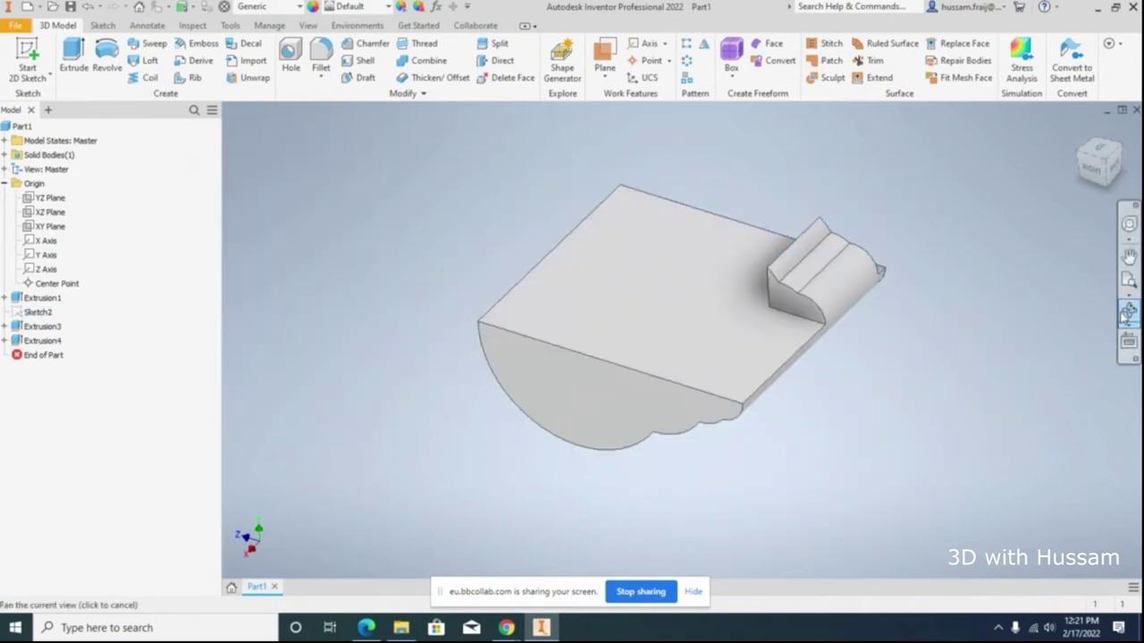
mouse_move(698, 365)
mouse_down()
mouse_move(696, 291)
mouse_move(720, 325)
mouse_move(796, 332)
mouse_move(679, 339)
mouse_move(691, 360)
mouse_move(722, 359)
mouse_move(706, 350)
mouse_up()
right_click(523, 259)
click(465, 227)
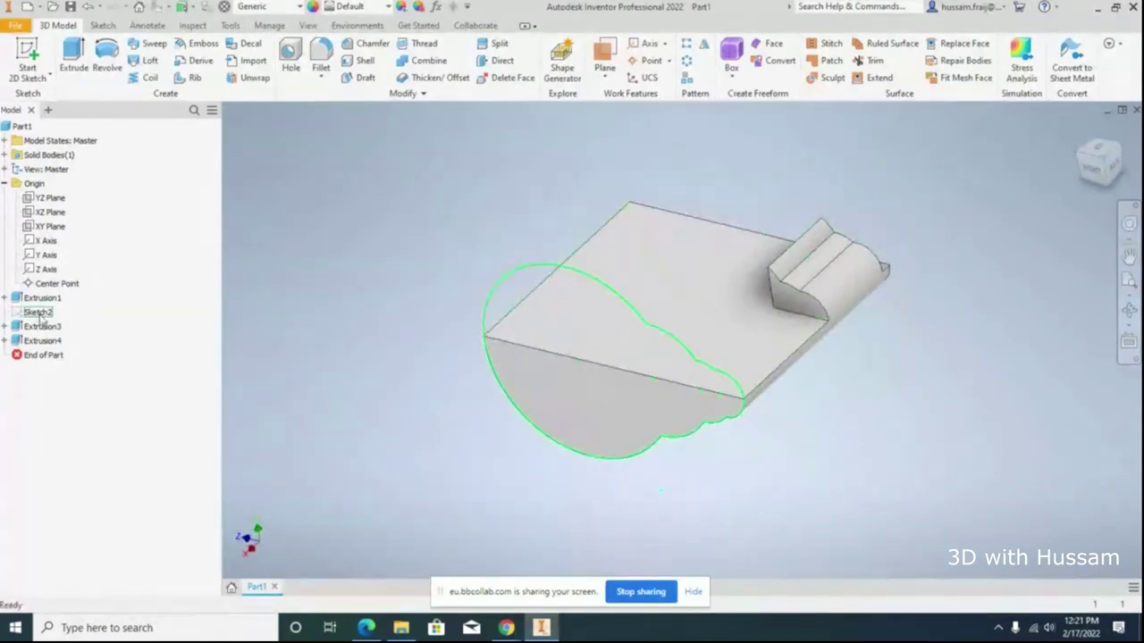
Step: Select the base block, raised box and lobed extrusion in the browser, then reopen Extrusion4
click(42, 298)
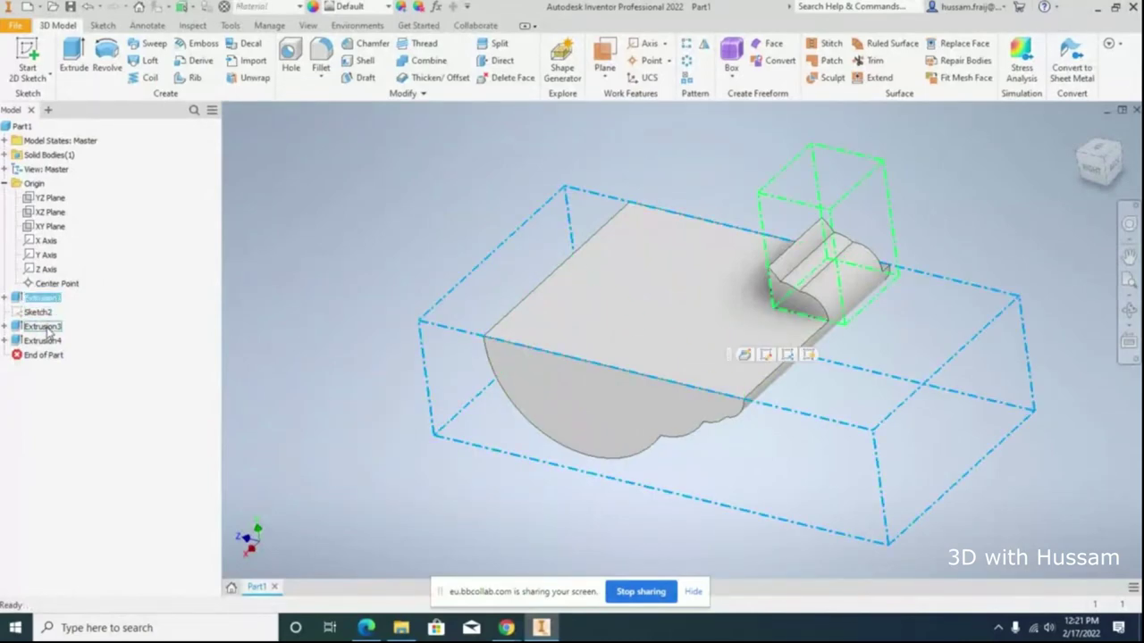
click(42, 327)
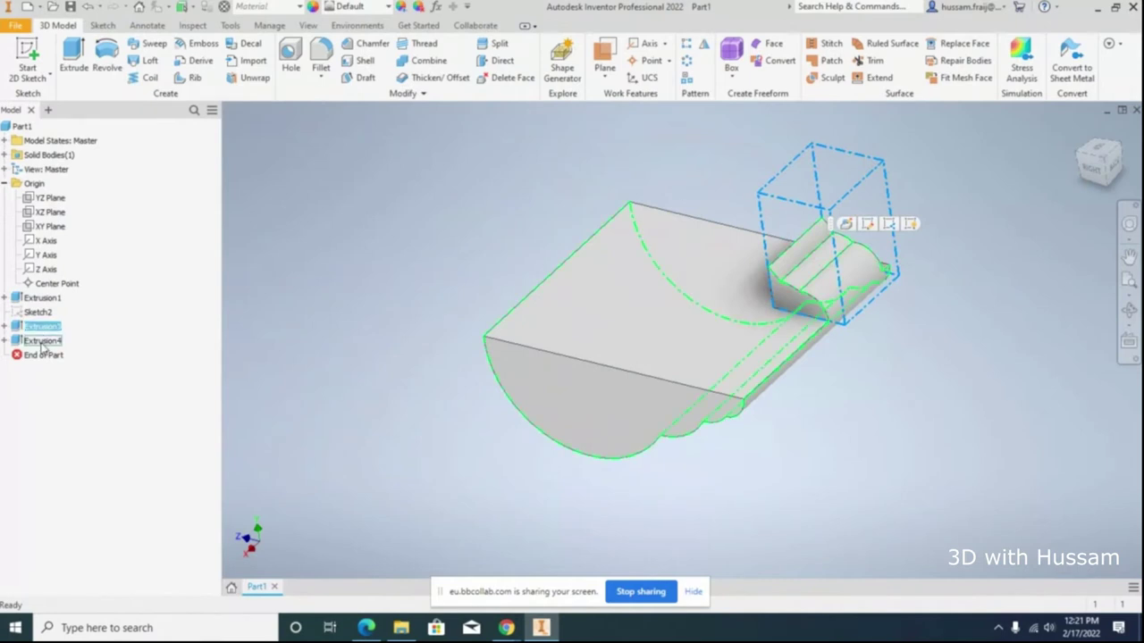
click(42, 343)
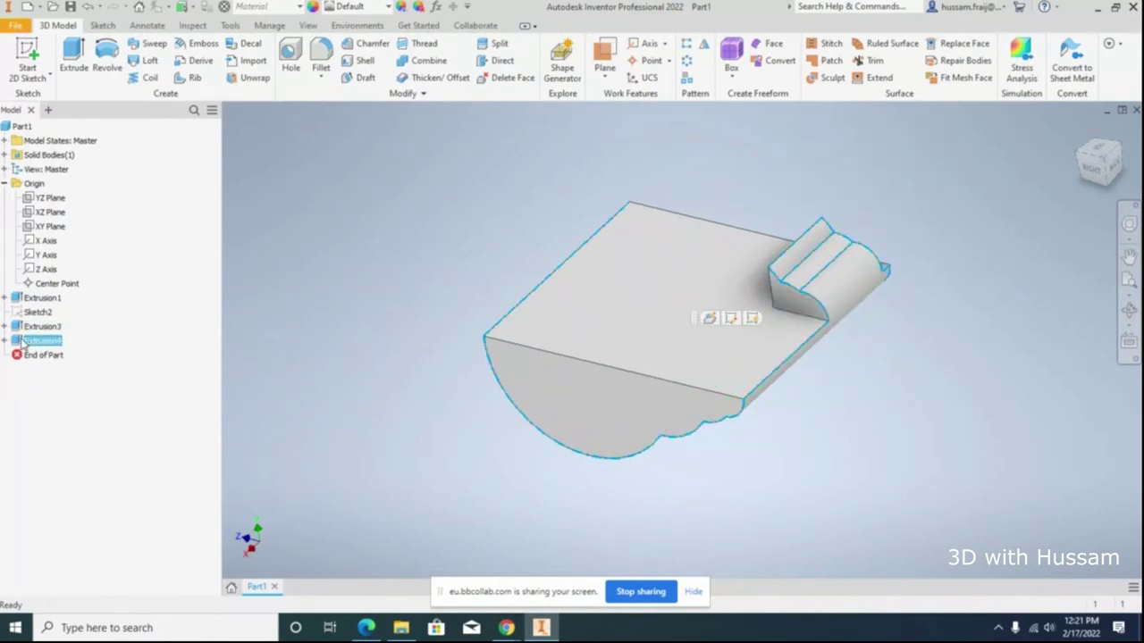
right_click(21, 343)
click(81, 427)
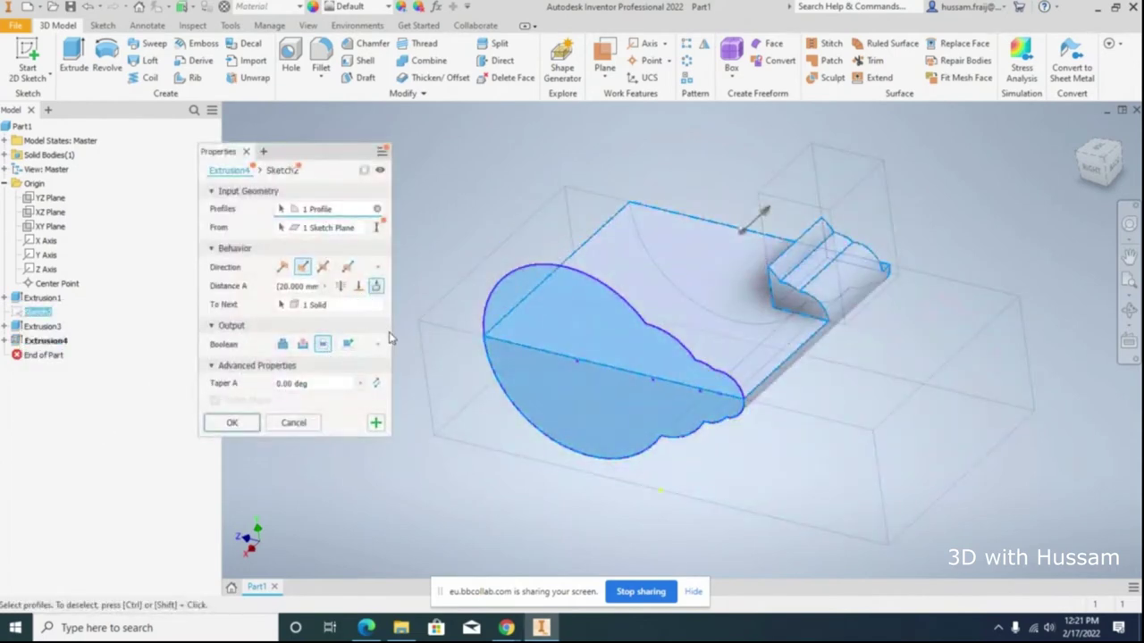
Step: Reset Extrusion4's taper angle to 0 and set its Boolean to Join
click(318, 383)
text(5)
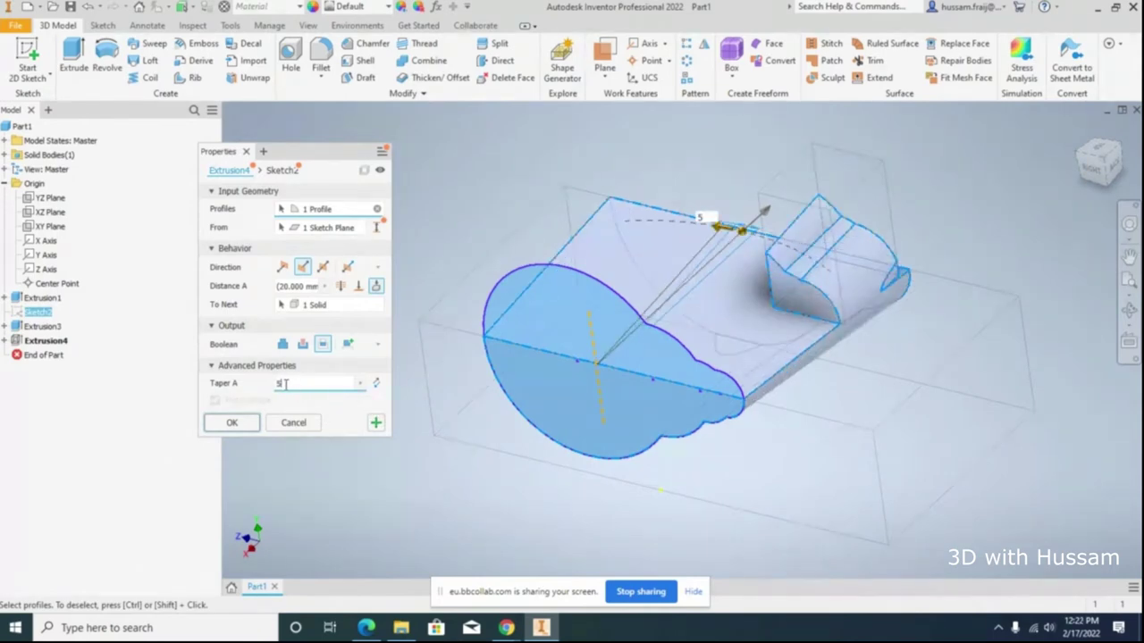
key(BackSpace)
text(0)
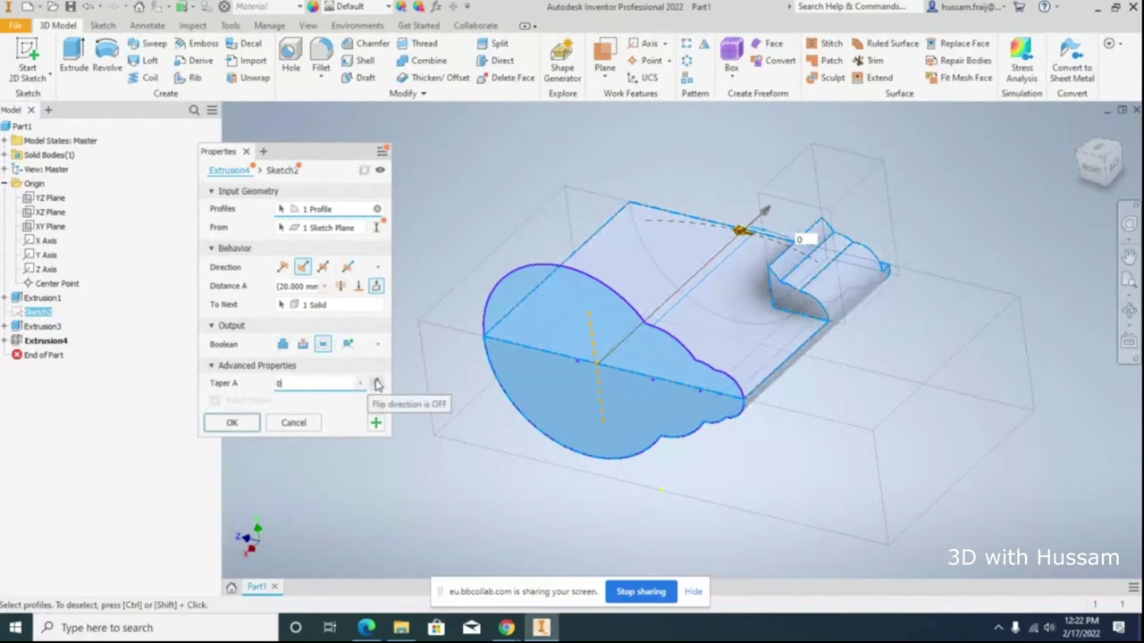
click(283, 345)
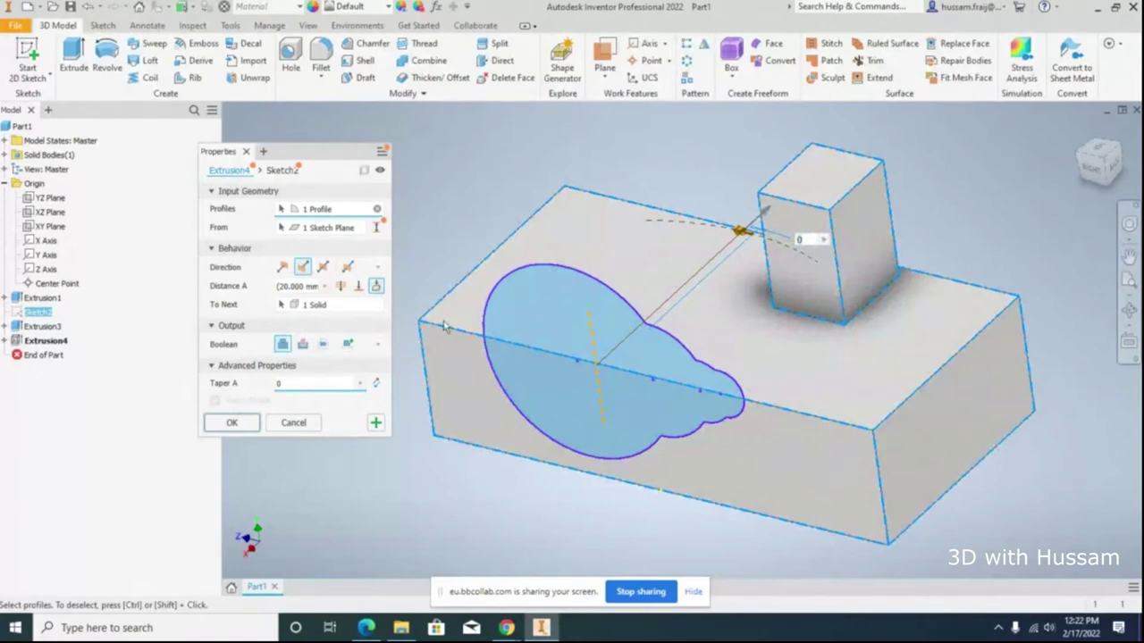
Step: End the extrusion at the raised box's side face as a New Solid body
click(359, 286)
click(787, 248)
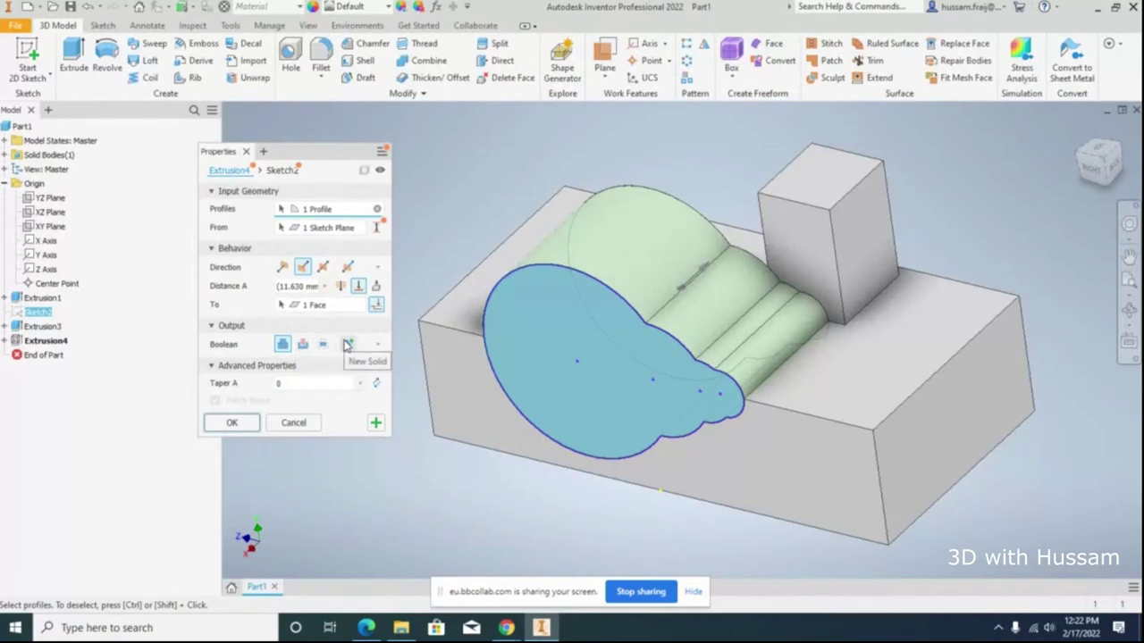
drag(353, 153, 382, 150)
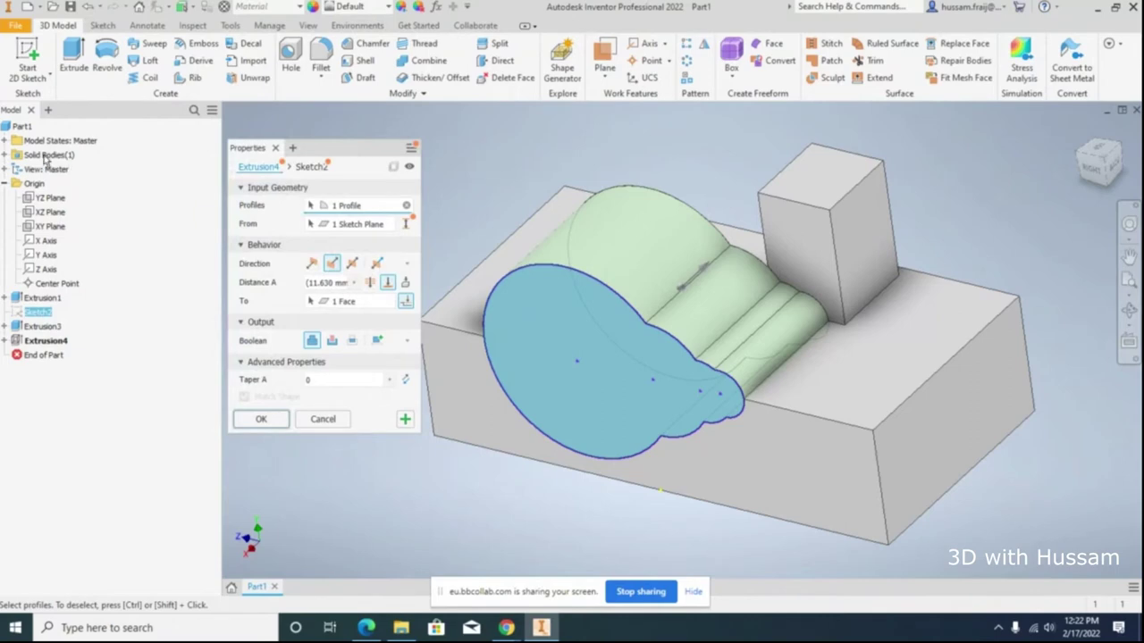
click(4, 155)
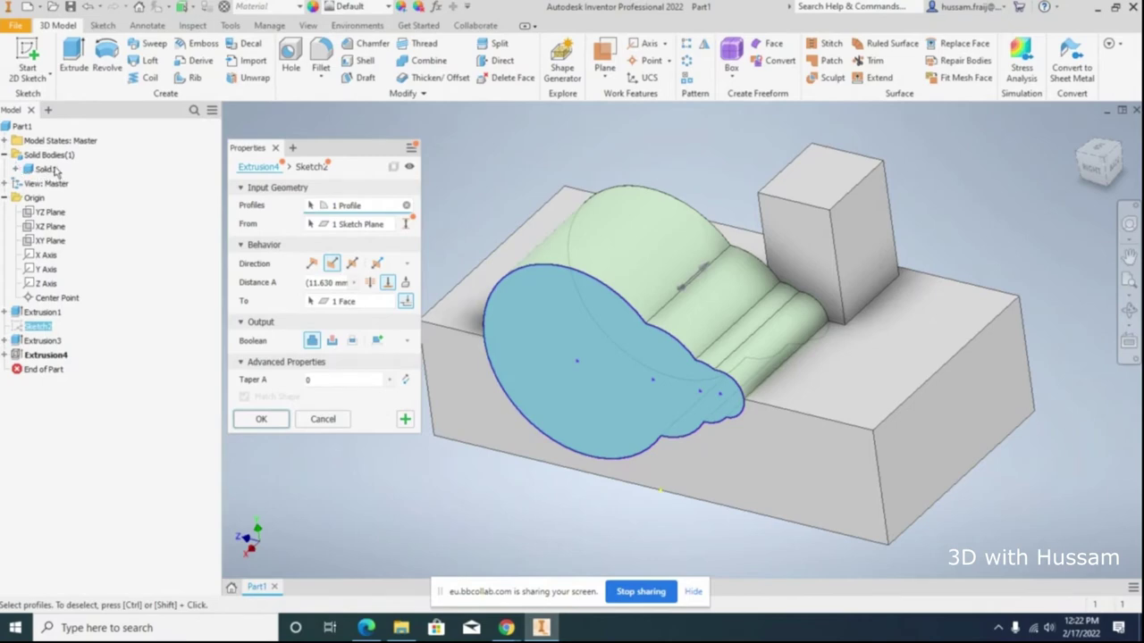
click(376, 340)
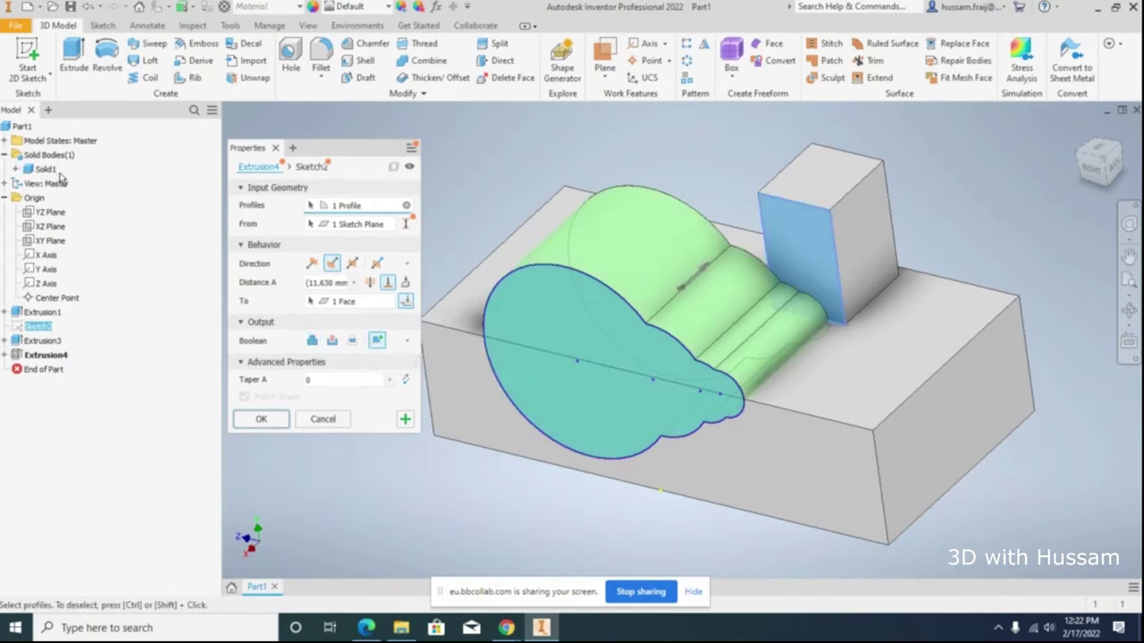
click(261, 419)
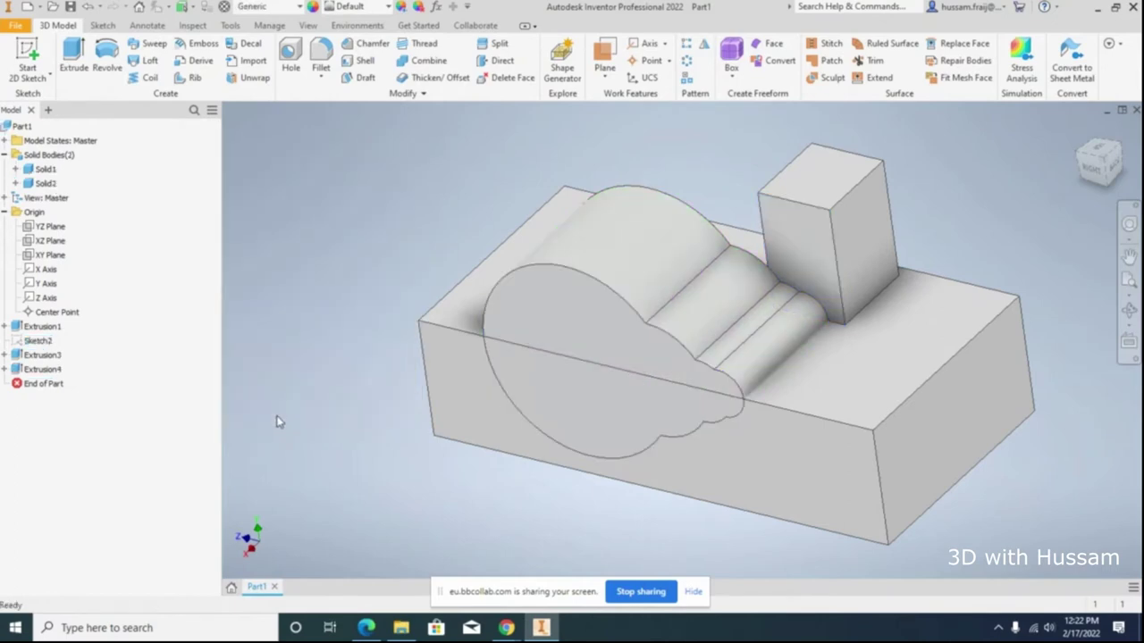
click(42, 172)
click(44, 182)
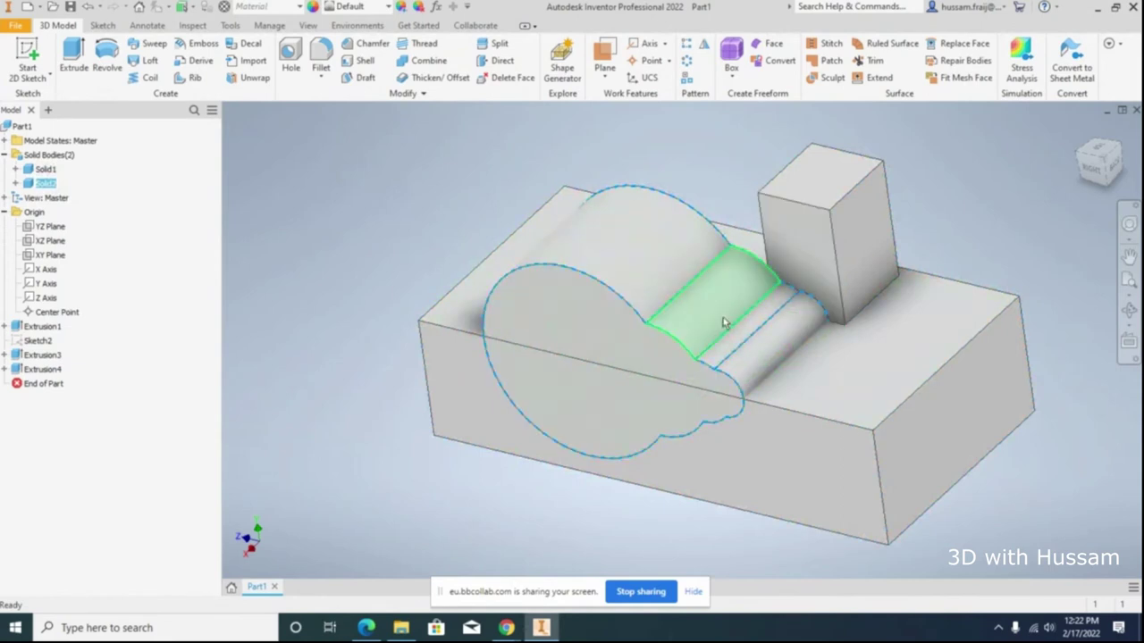
click(477, 163)
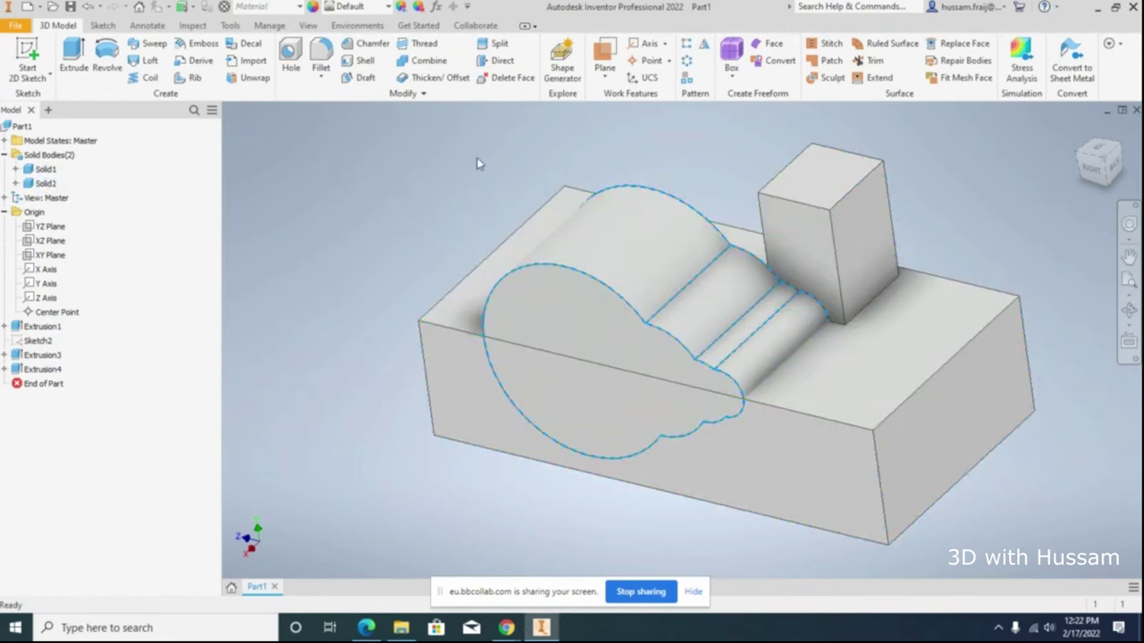
click(324, 56)
scroll(801, 416, down, 3)
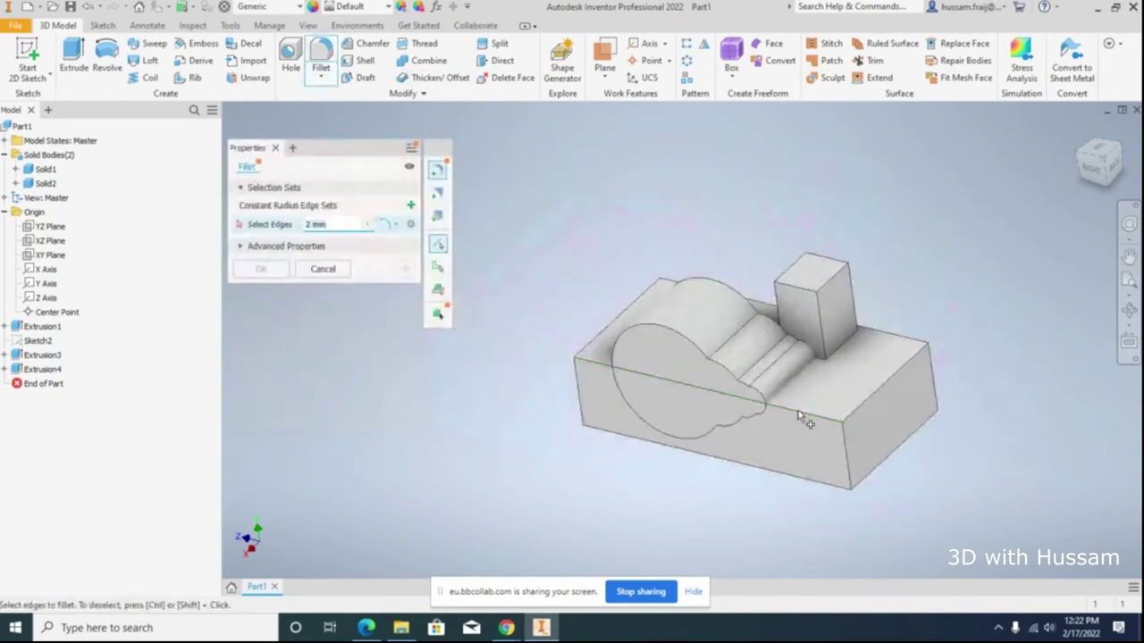
scroll(790, 395, up, 4)
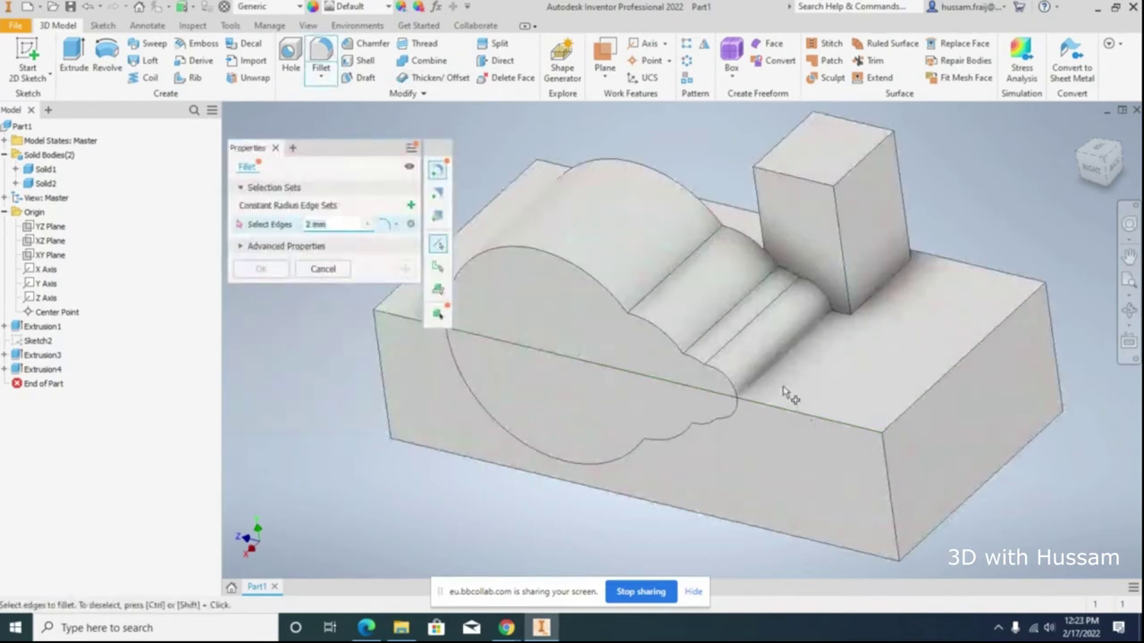
click(725, 375)
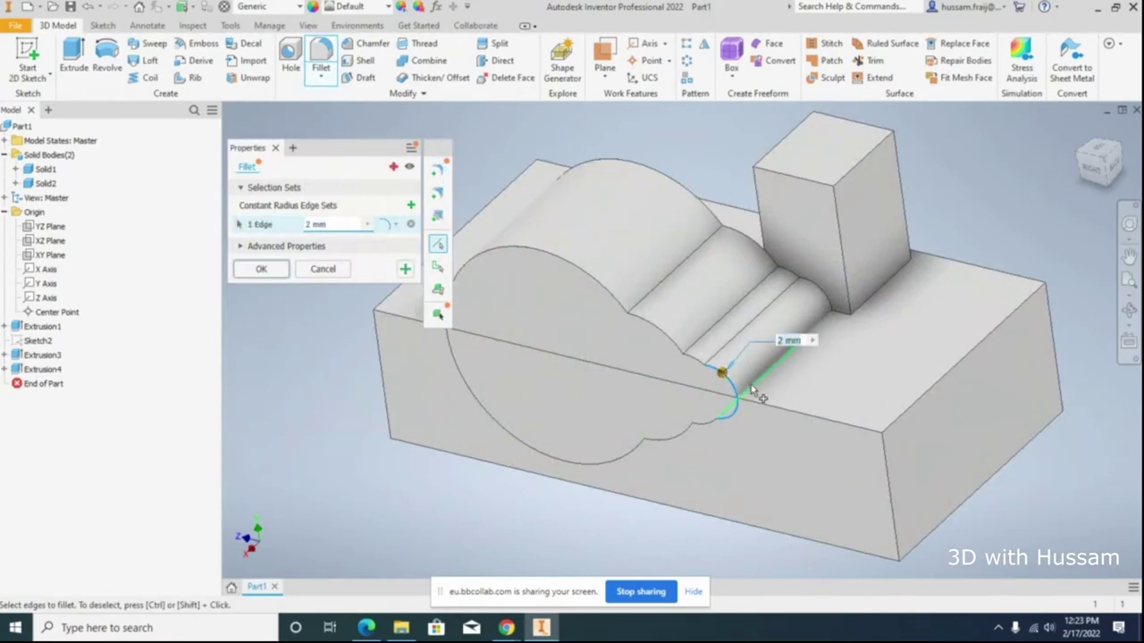
text(1)
scroll(767, 411, down, 2)
scroll(767, 412, up, 3)
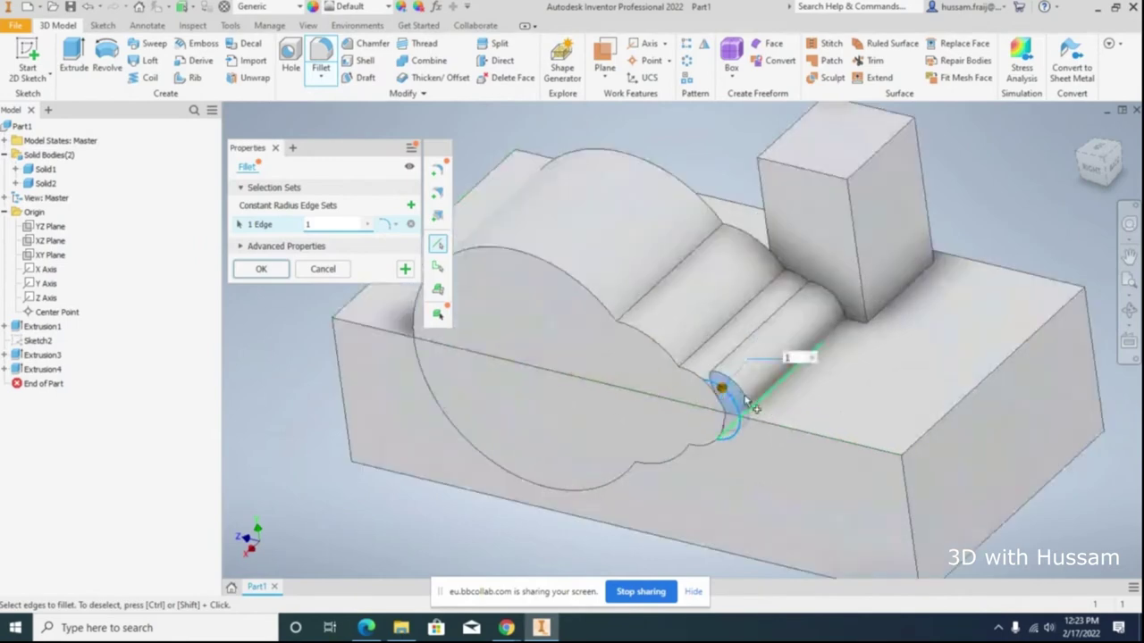
click(265, 269)
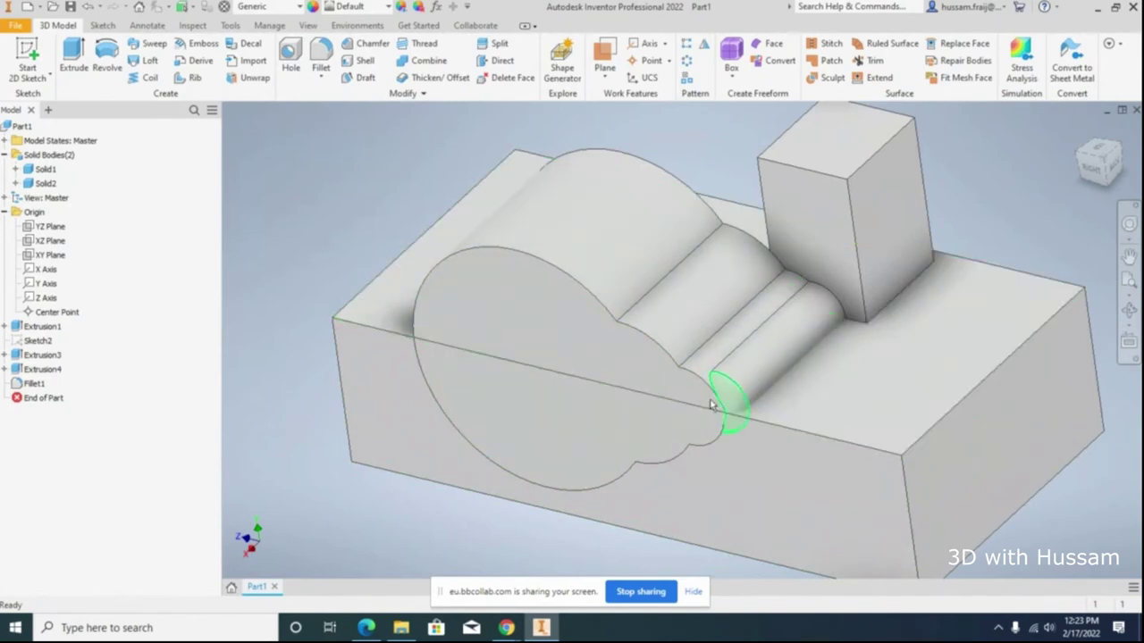
right_click(33, 383)
click(57, 411)
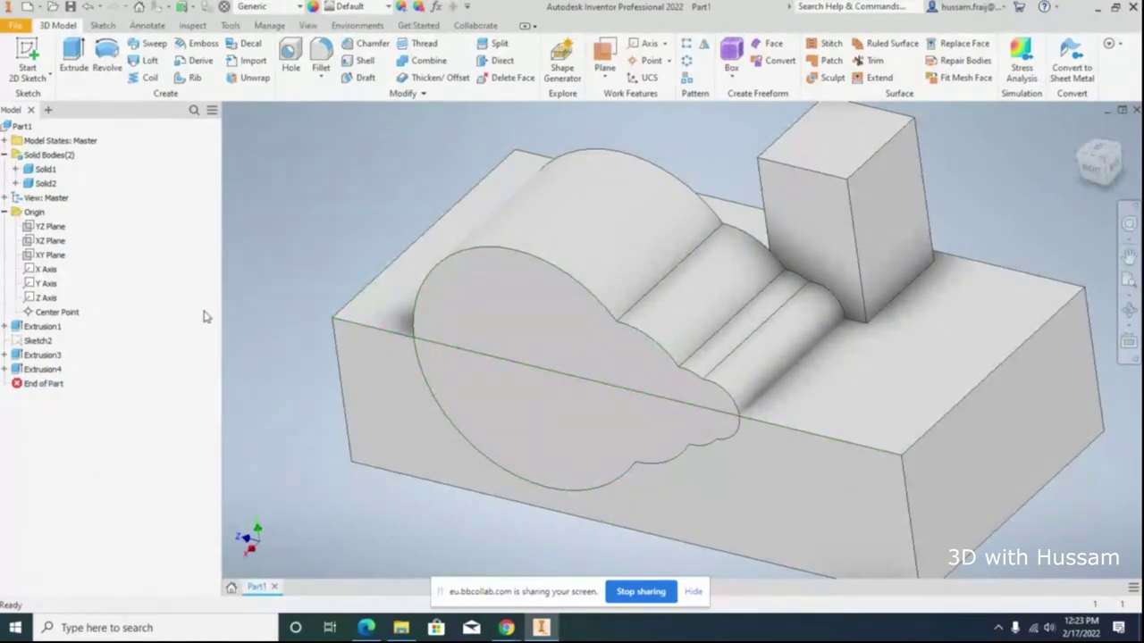
right_click(46, 369)
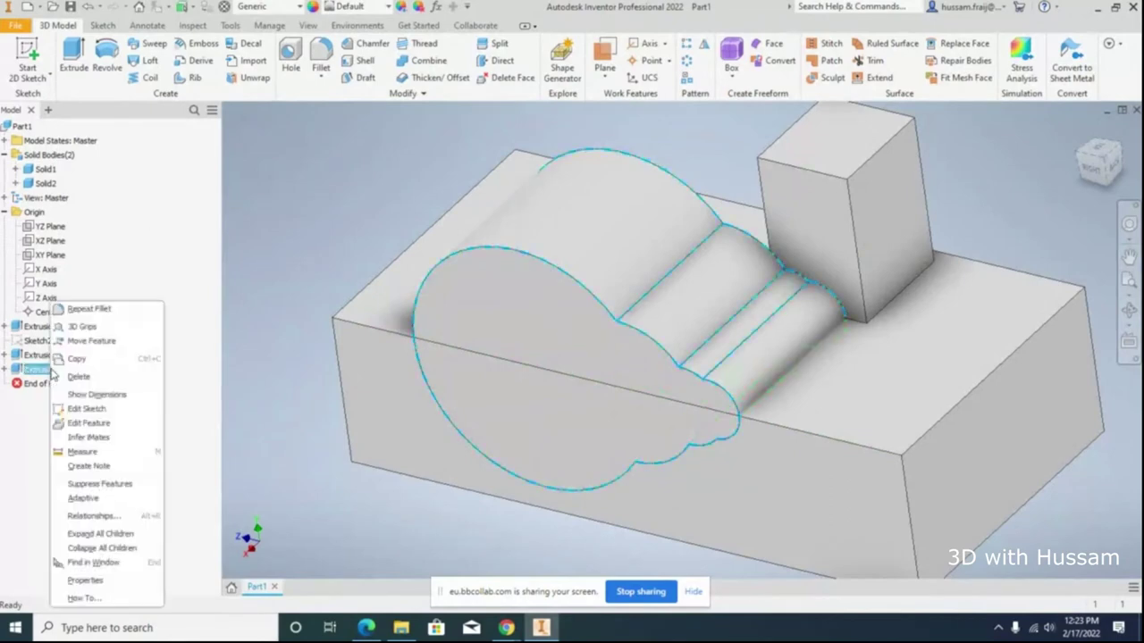
Step: Change Extrusion4's Boolean to Join, merging the lobed shape into the block
click(85, 425)
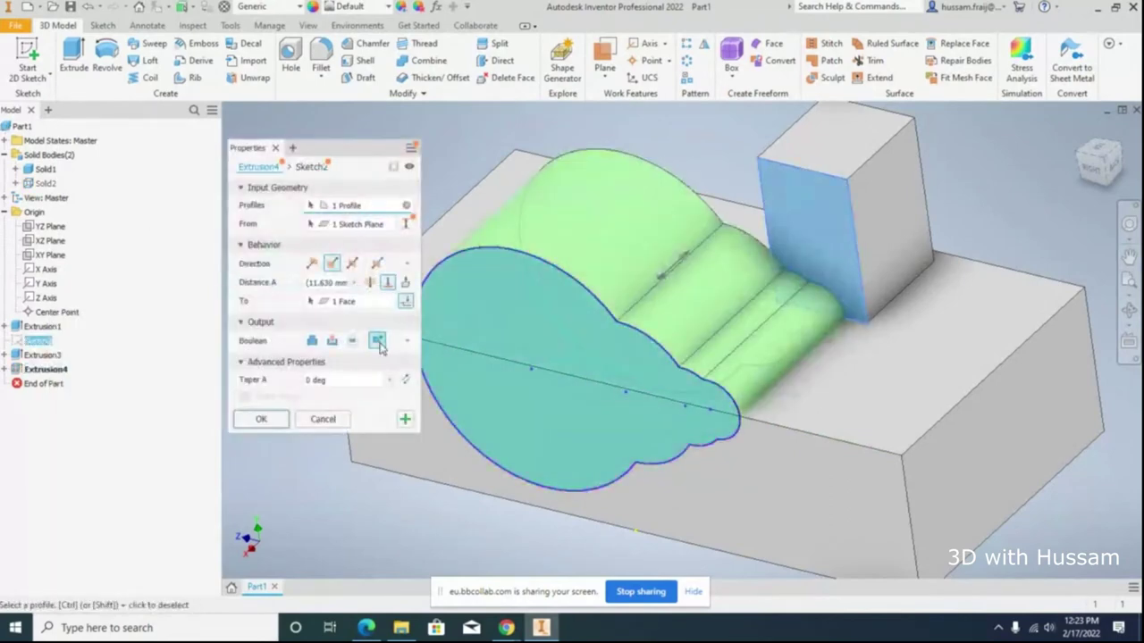
click(310, 341)
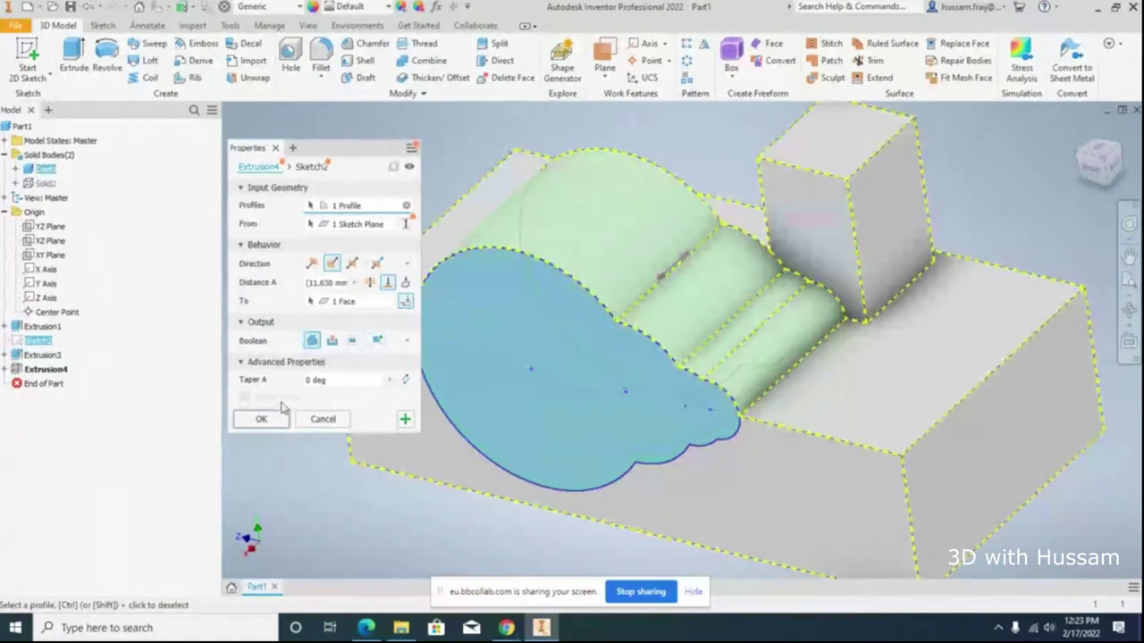
click(268, 420)
Step: Fillet the valley's bottom edge with a 3.750 mm radius
click(321, 64)
click(747, 417)
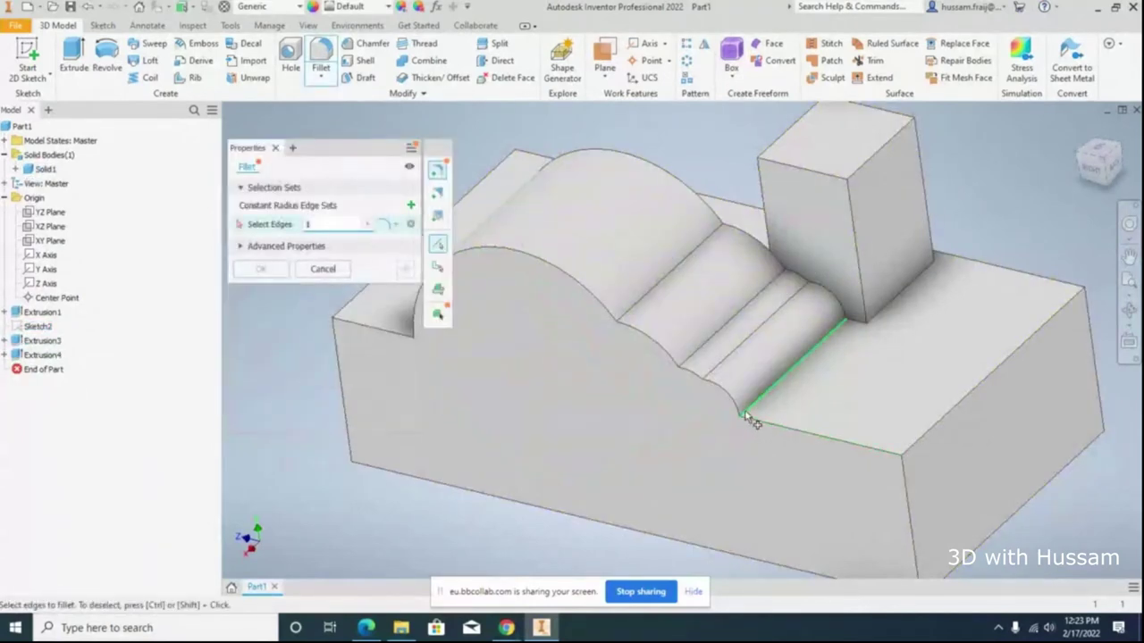
click(747, 417)
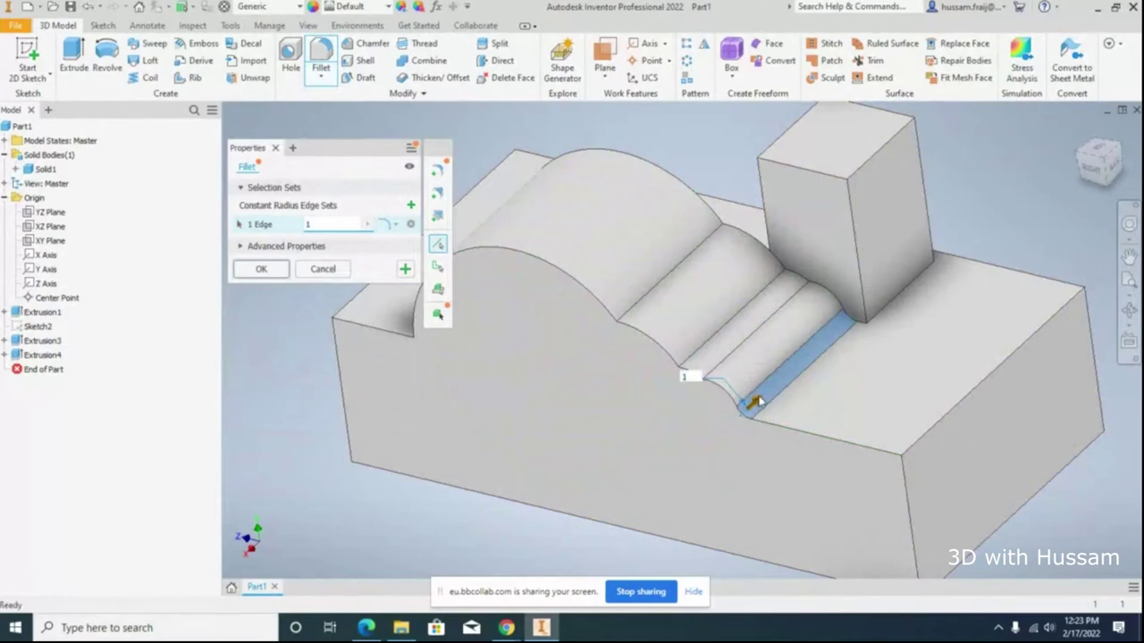
drag(756, 402, 753, 386)
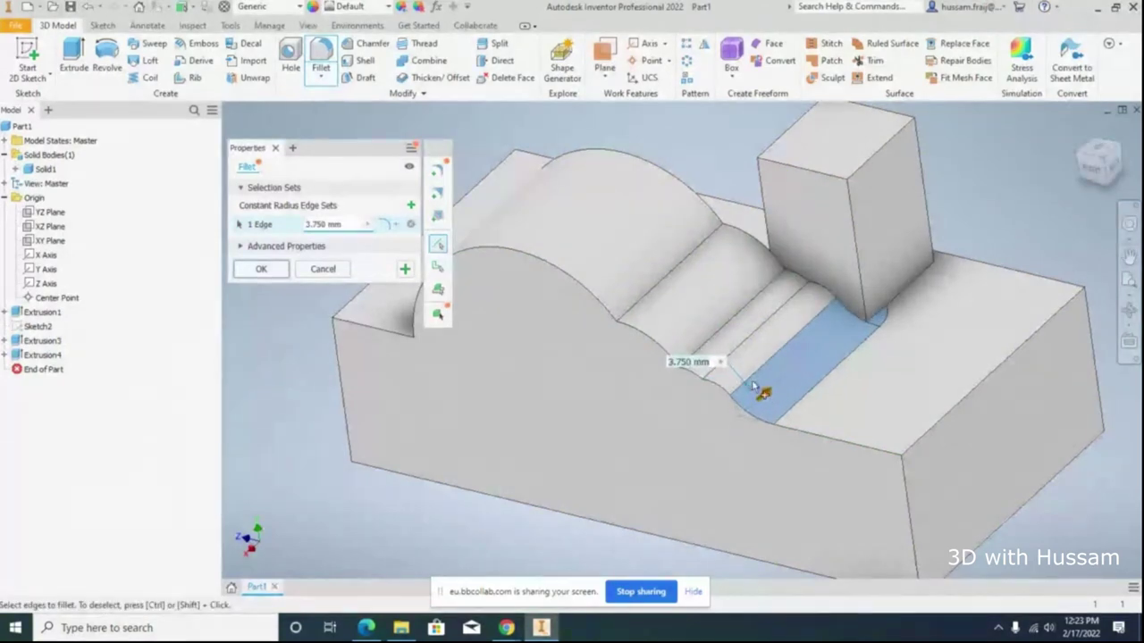
click(260, 269)
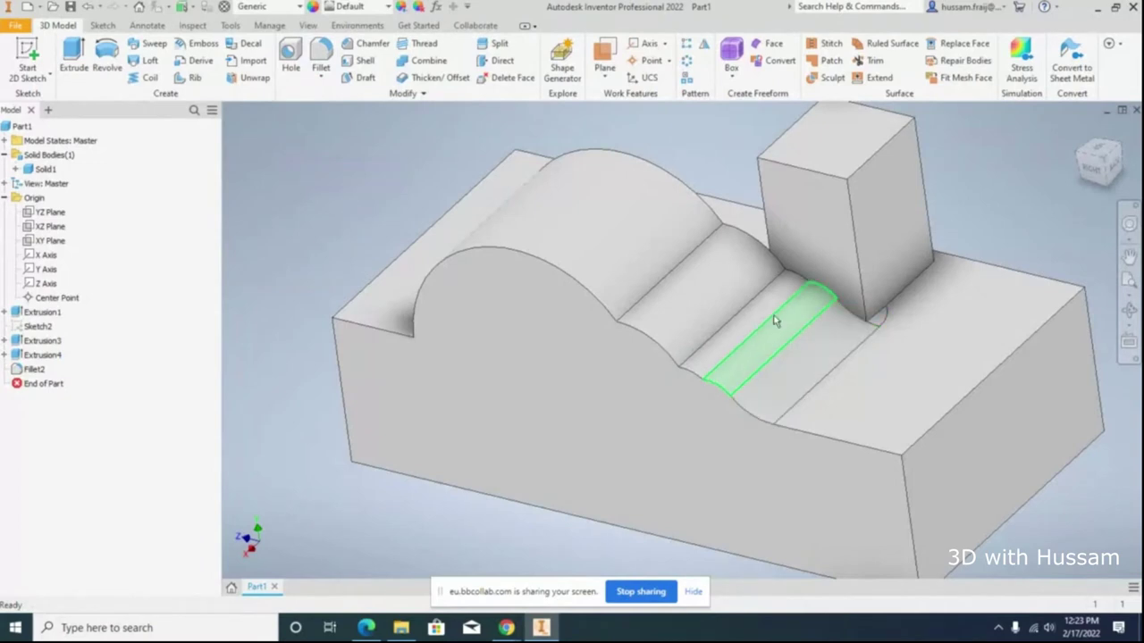
right_click(45, 371)
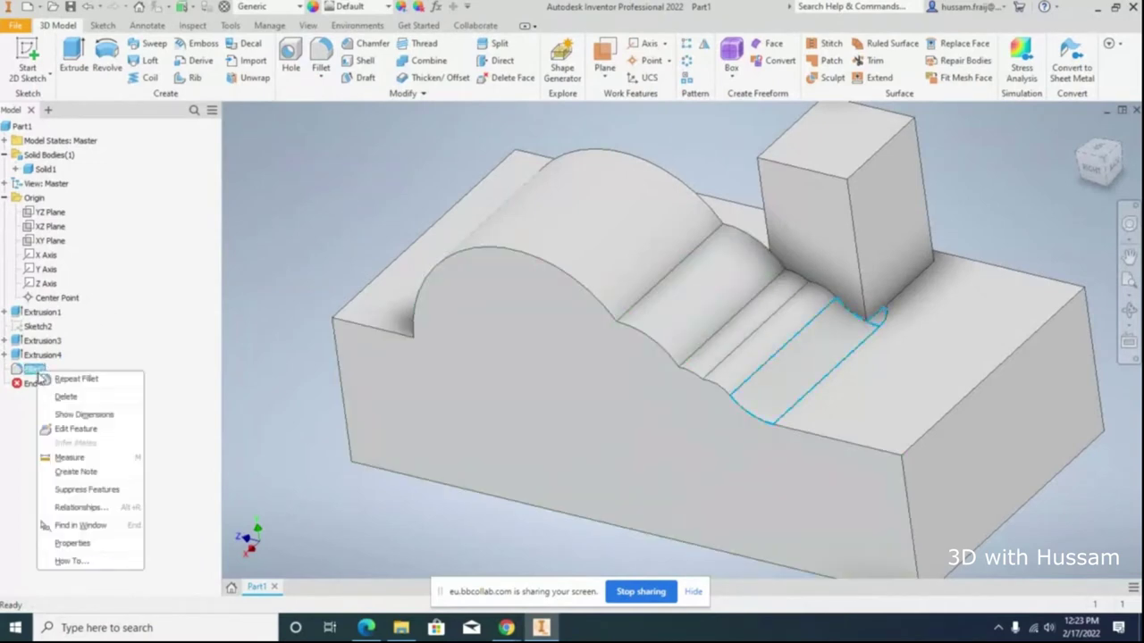
Step: Delete the Fillet2 valley fillet
click(64, 396)
right_click(55, 360)
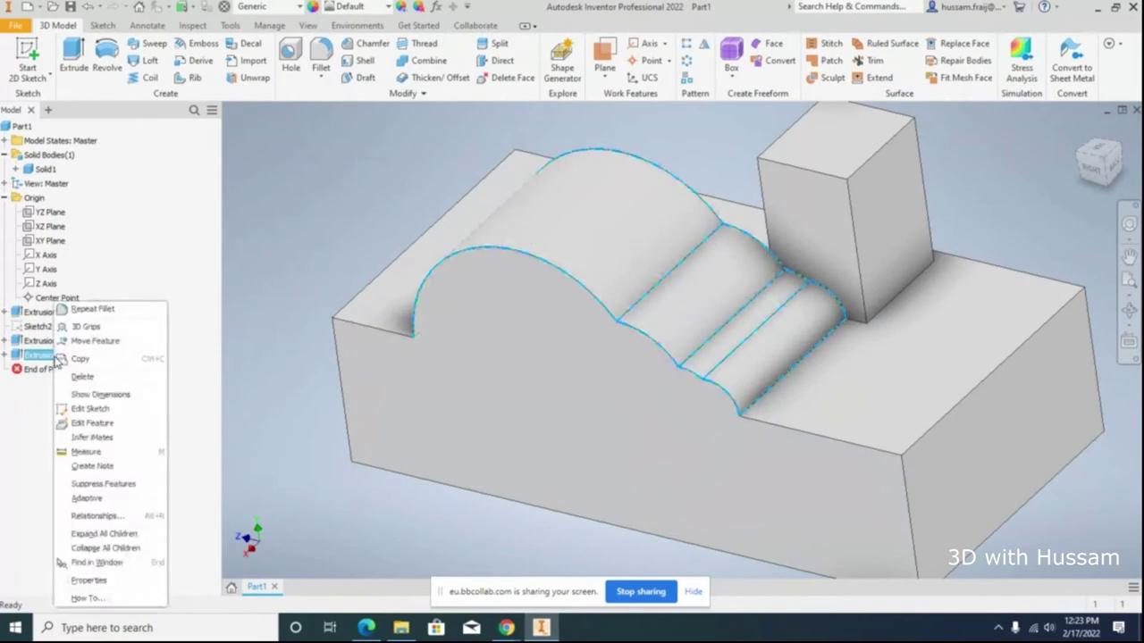
click(85, 358)
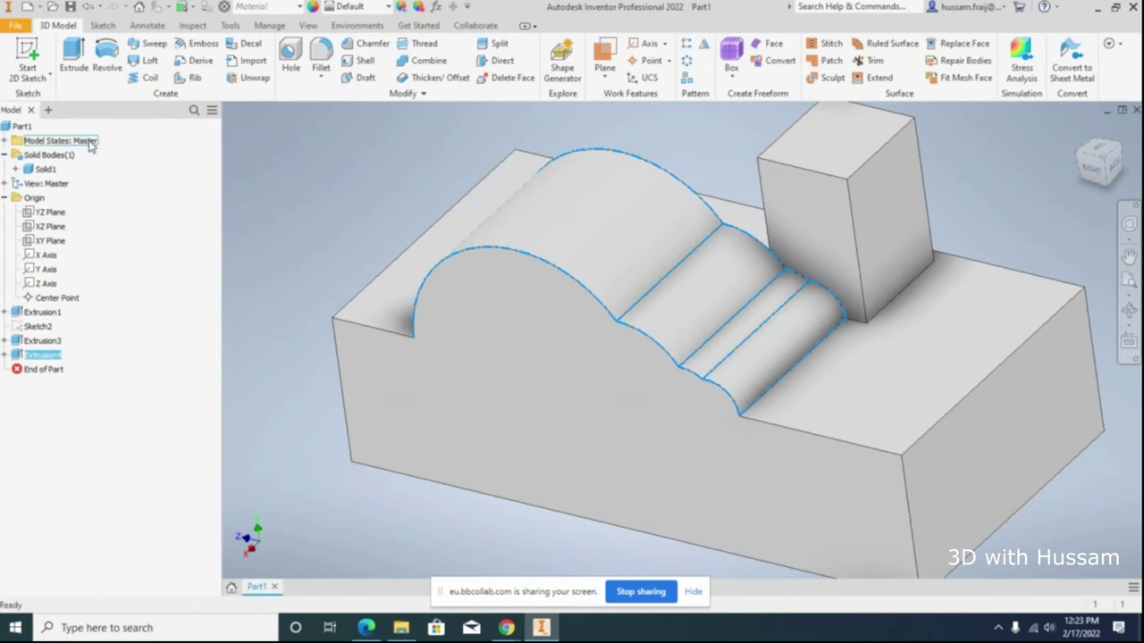
click(289, 245)
scroll(295, 310, down, 3)
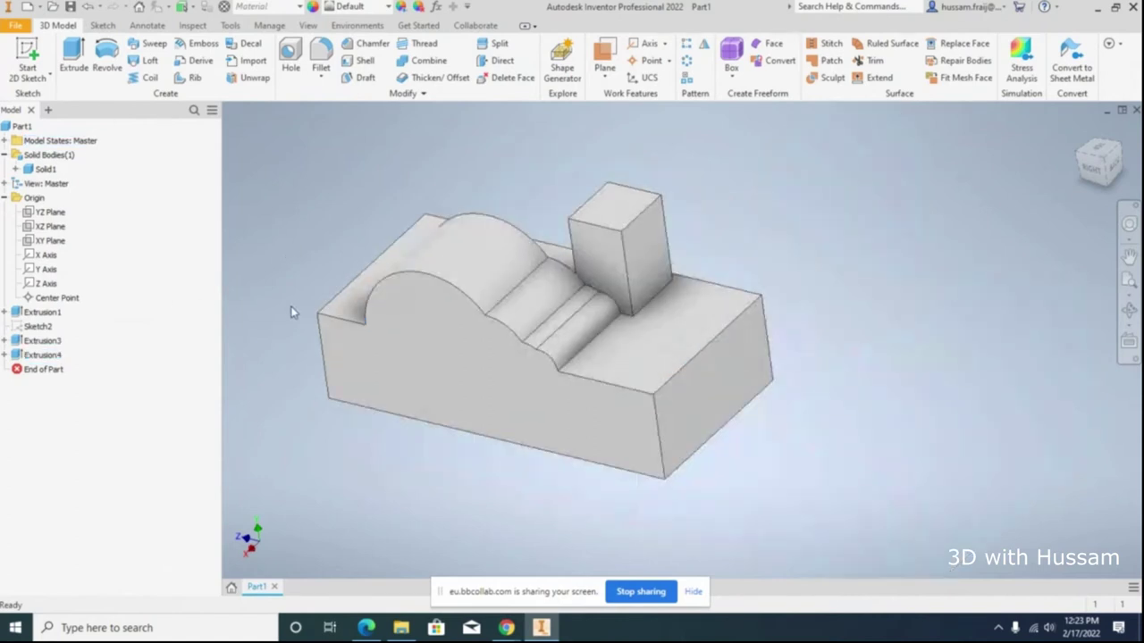
Step: Set Extrusion4's Boolean back to New Solid
right_click(62, 356)
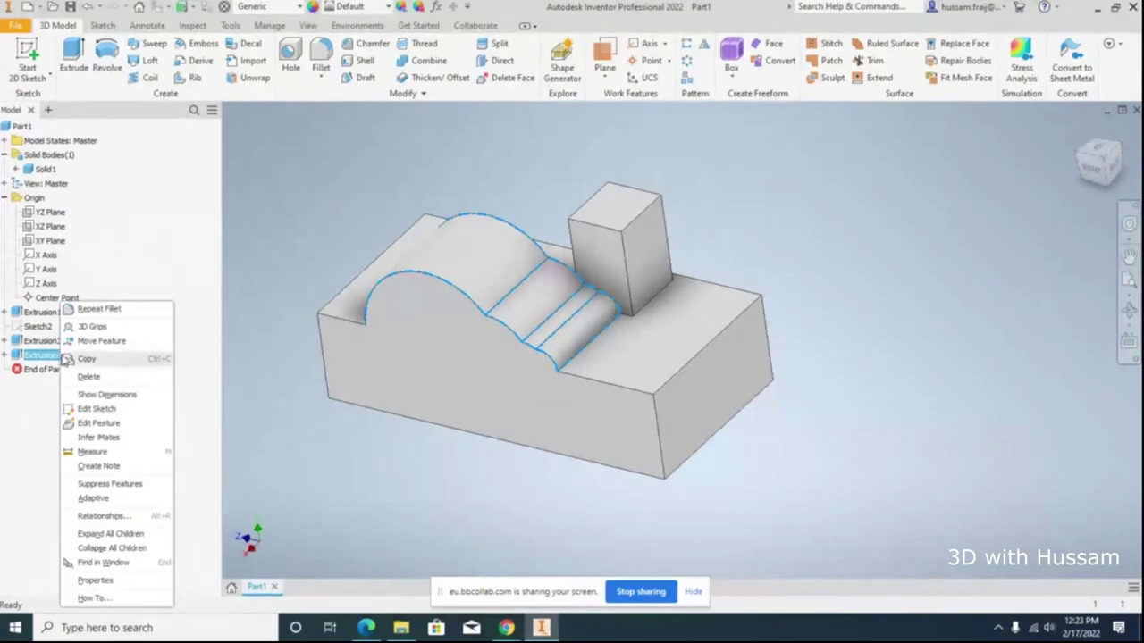
click(100, 423)
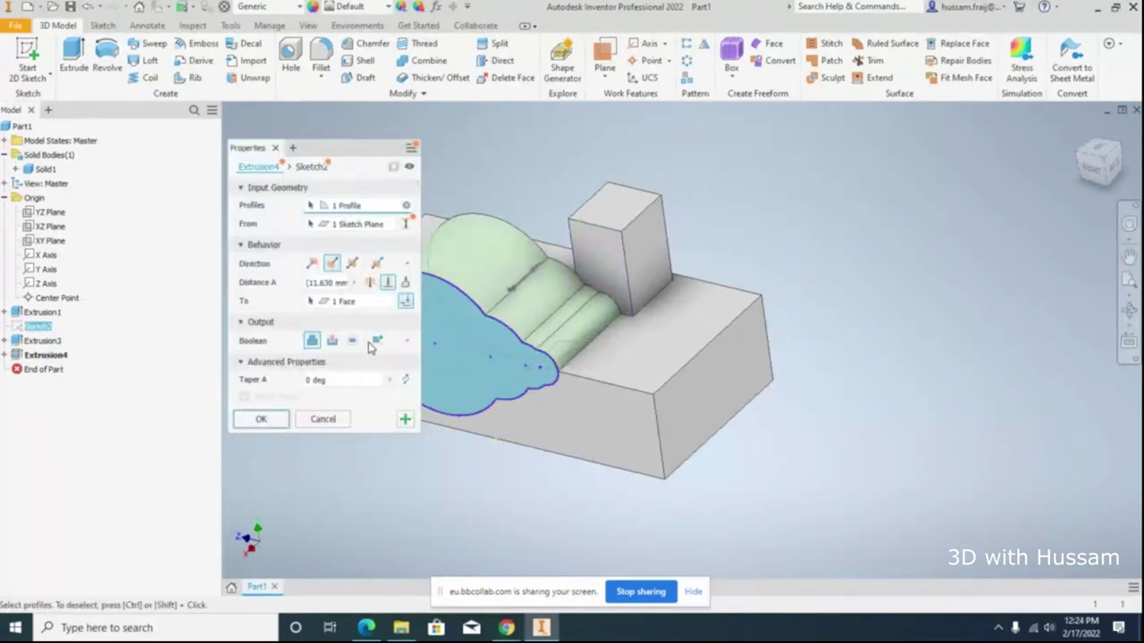
click(377, 340)
click(262, 420)
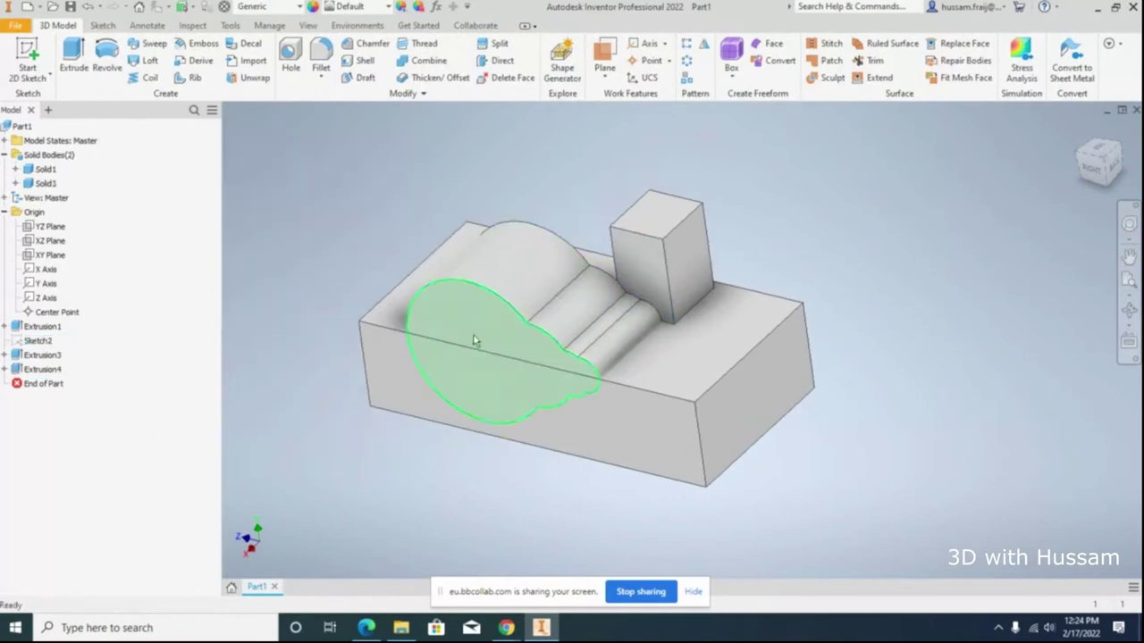
click(413, 93)
Step: Move the lobed body 5 mm along X with Move Bodies
click(326, 111)
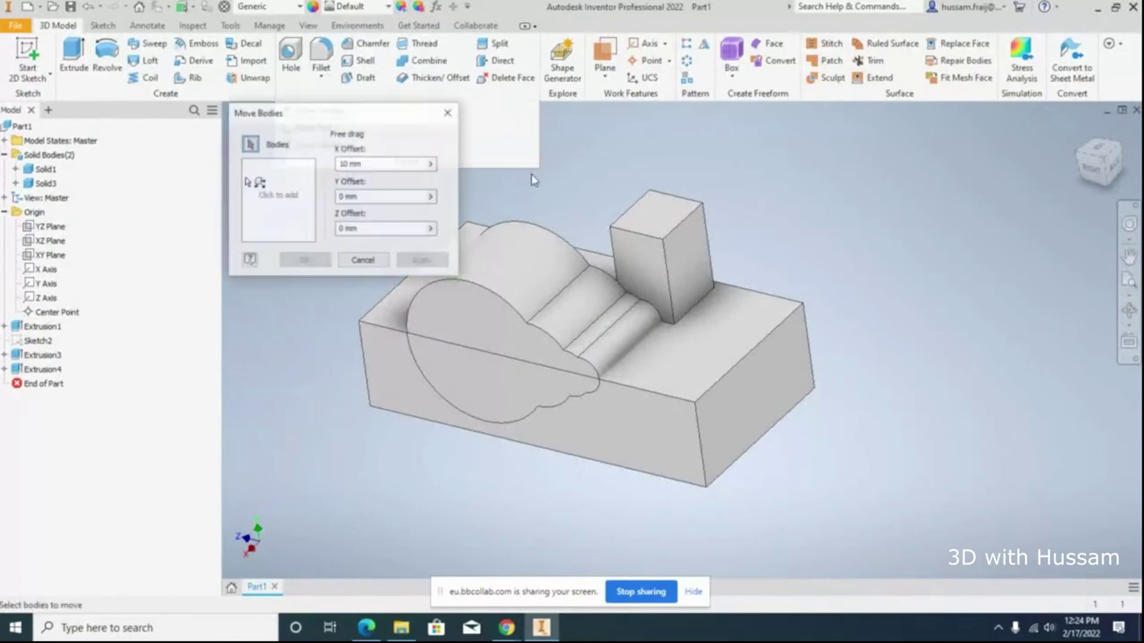
click(536, 420)
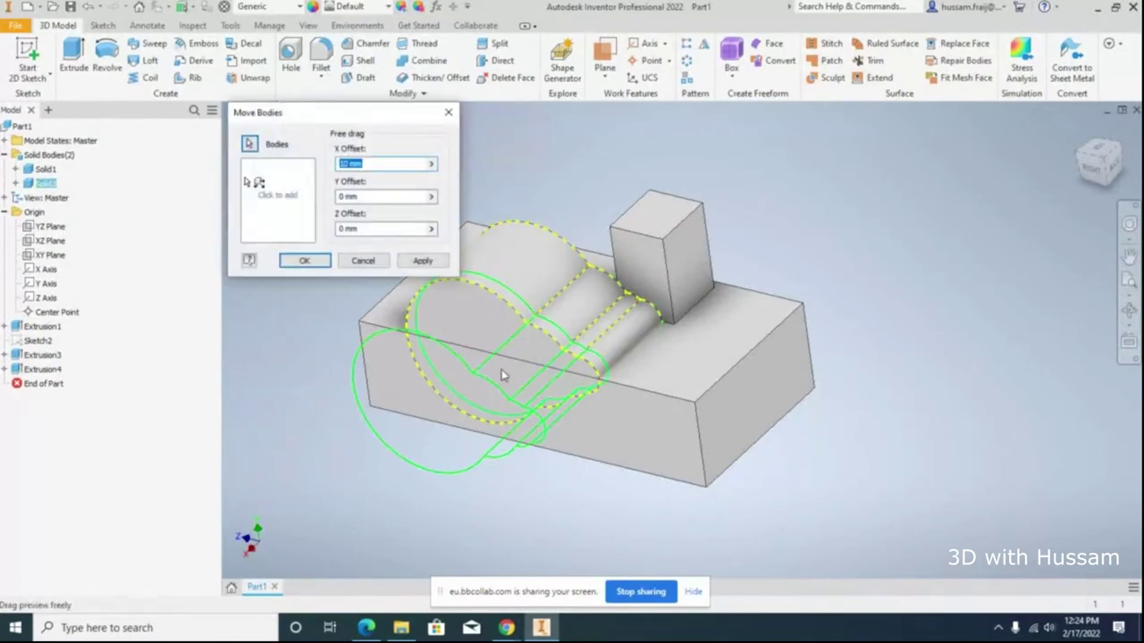
text(5)
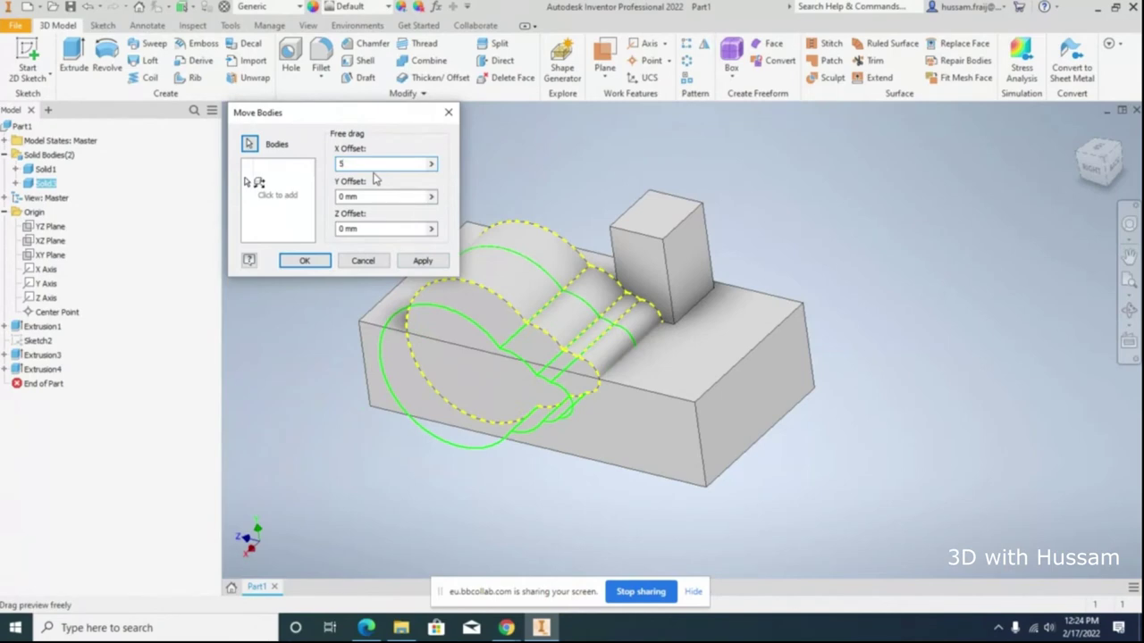
click(304, 260)
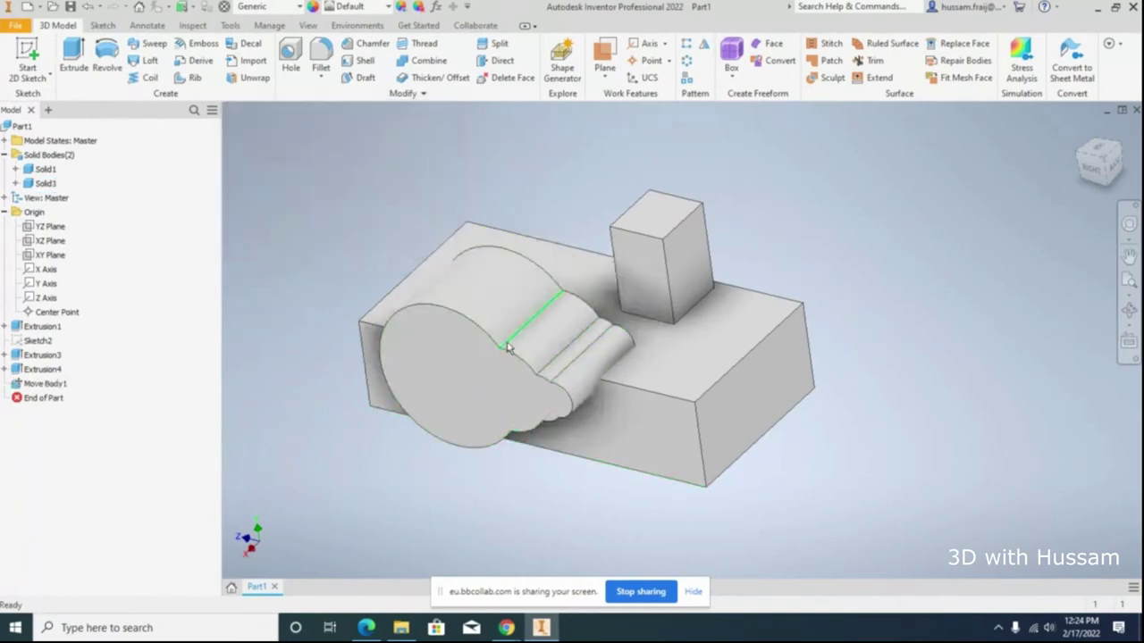
Step: Move the lobed body 10 mm along Y, with X offset 0
click(406, 93)
click(340, 112)
click(370, 199)
text(10)
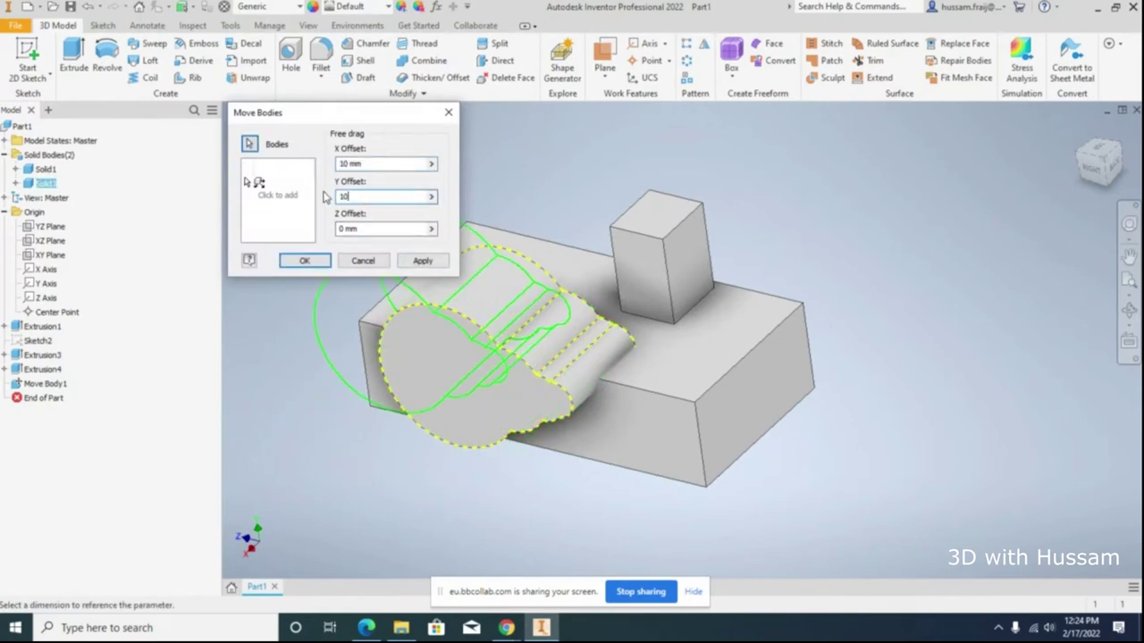
click(350, 163)
text(0)
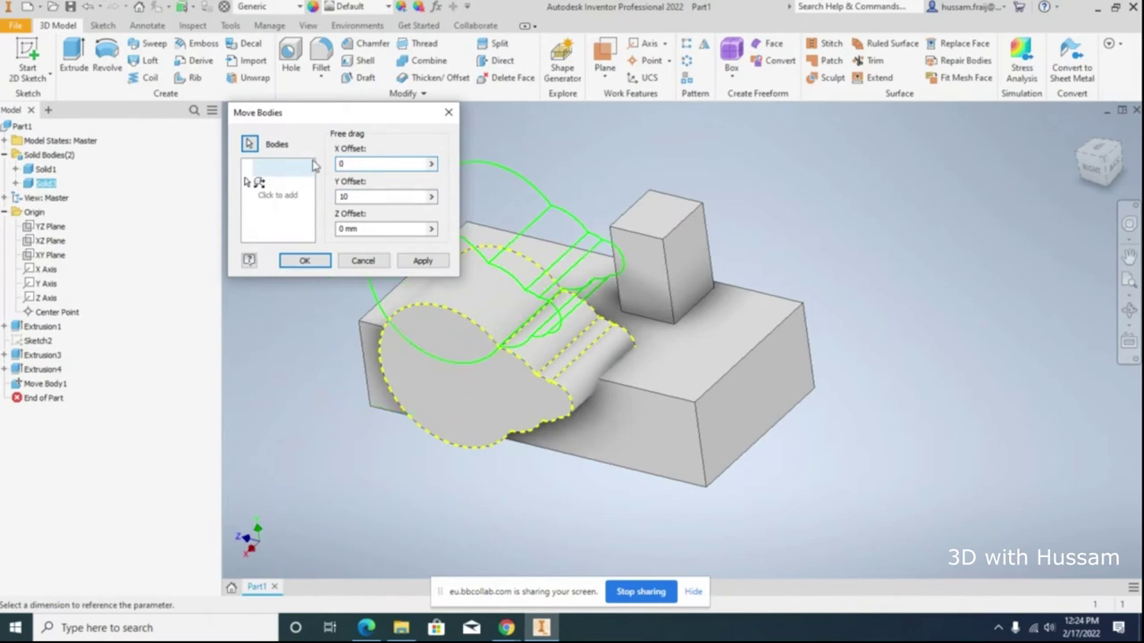
click(303, 260)
Step: Inspect the result, then undo the trial 10 mm Y move
click(1129, 310)
drag(918, 350, 593, 325)
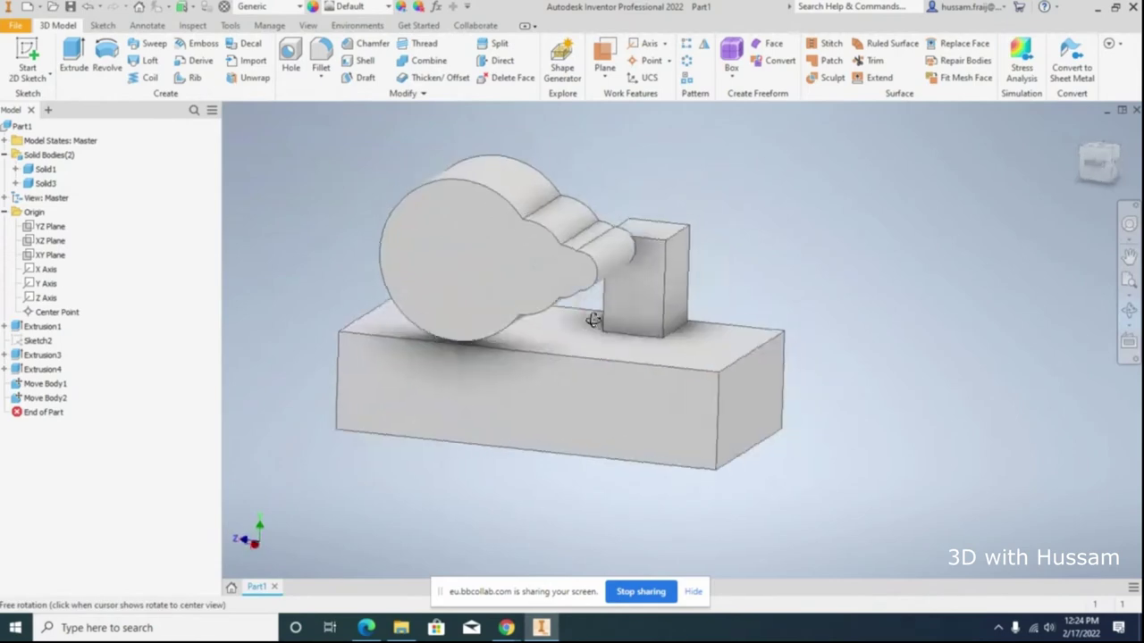
key(Escape)
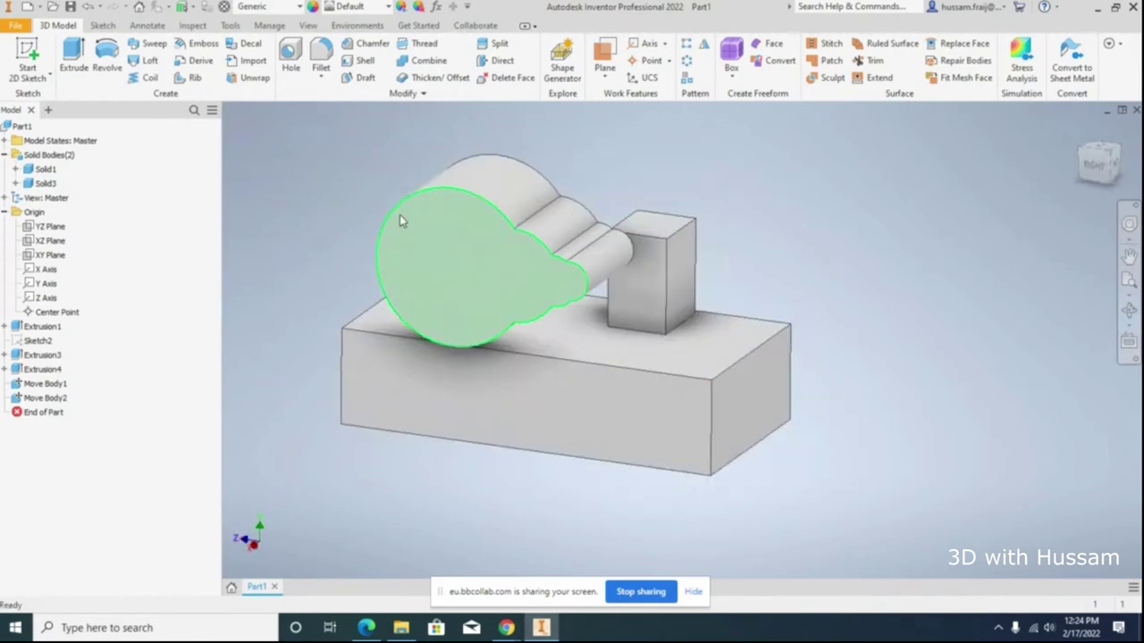
key(ctrl+z)
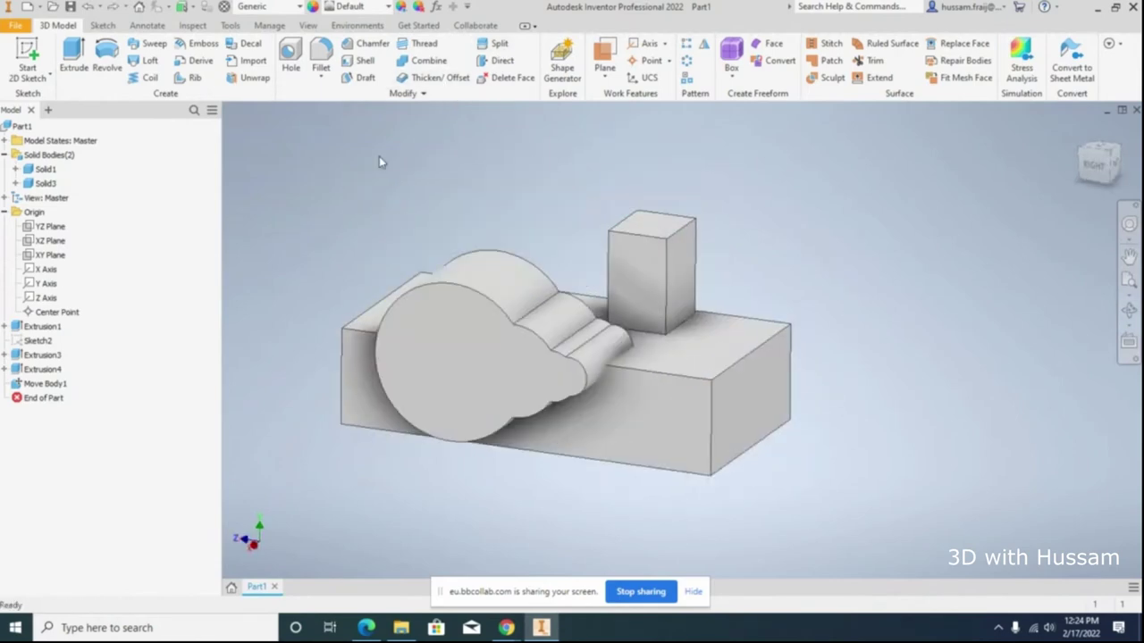
click(422, 93)
Step: Move the lobed body 10 mm along Z, with the X offset set to 0
click(319, 110)
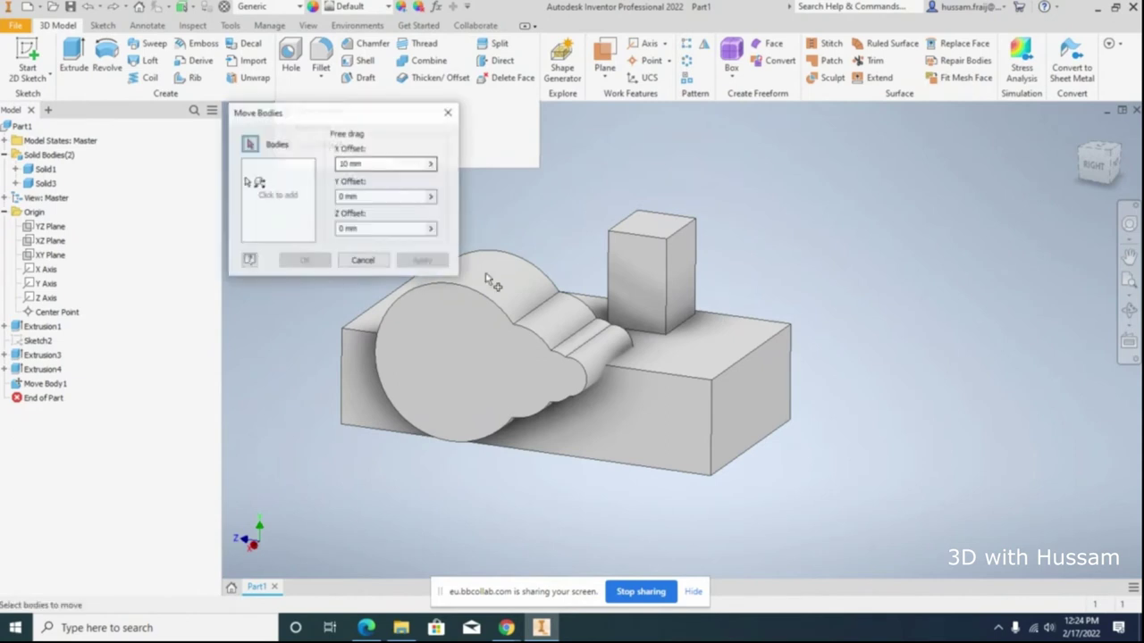
click(490, 281)
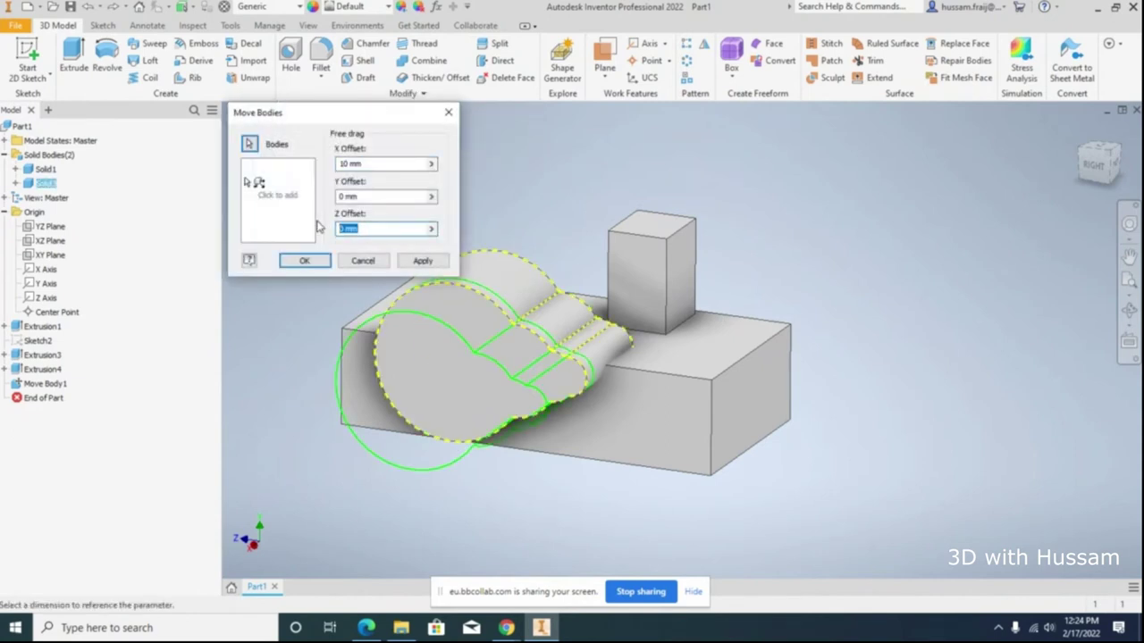
text(5)
click(1128, 310)
drag(739, 385, 661, 482)
key(Escape)
click(375, 164)
text(0)
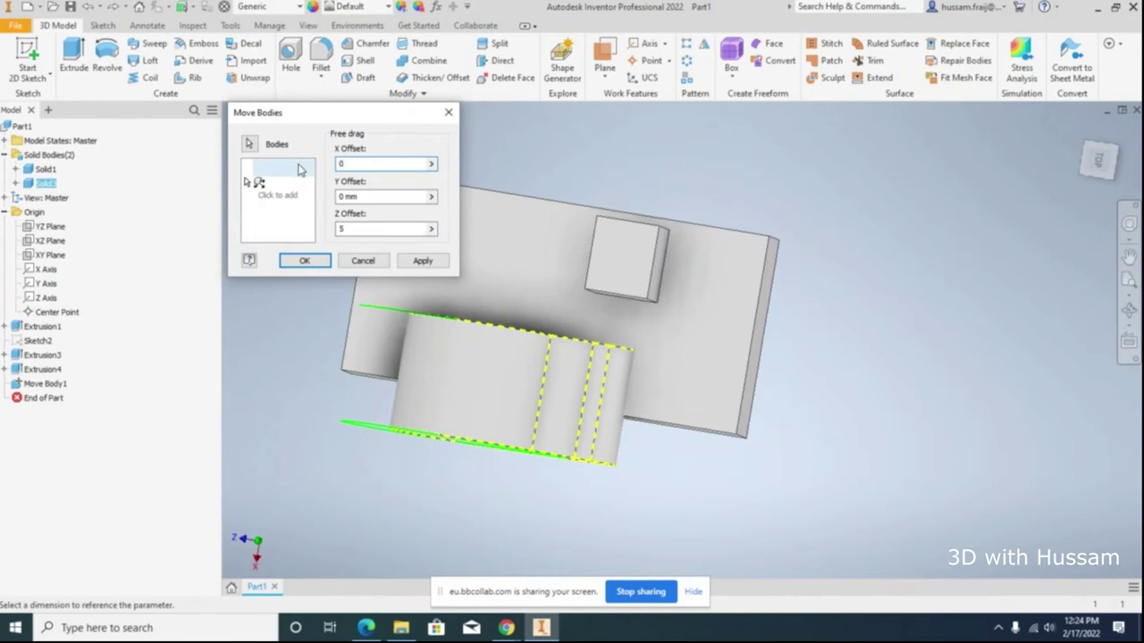
double_click(344, 228)
text(10)
click(304, 260)
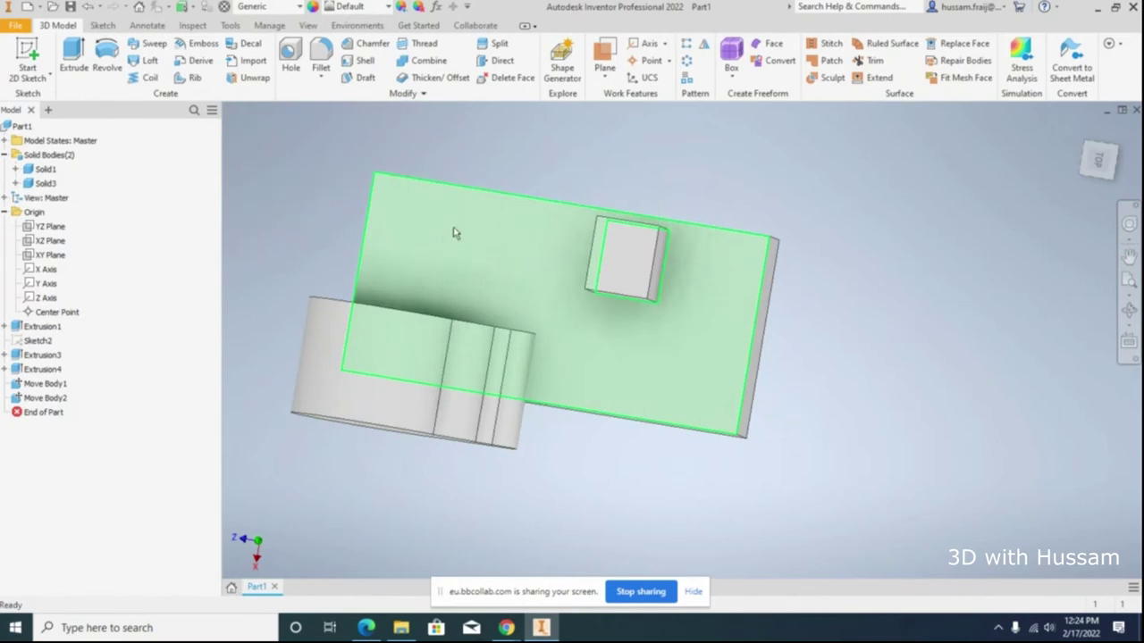
click(506, 627)
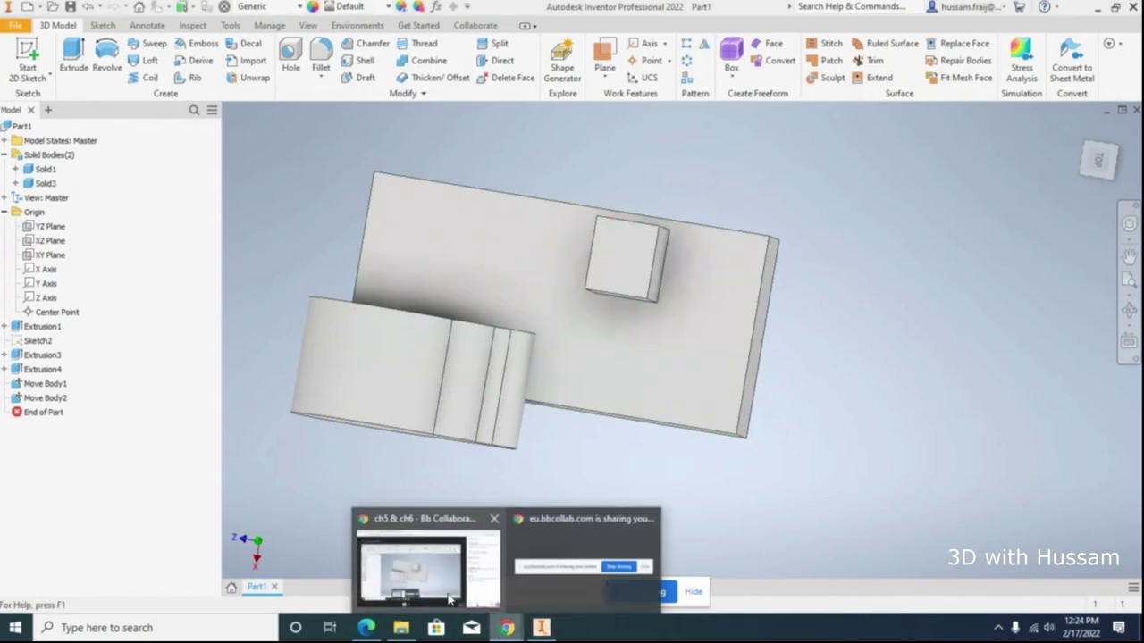
click(450, 598)
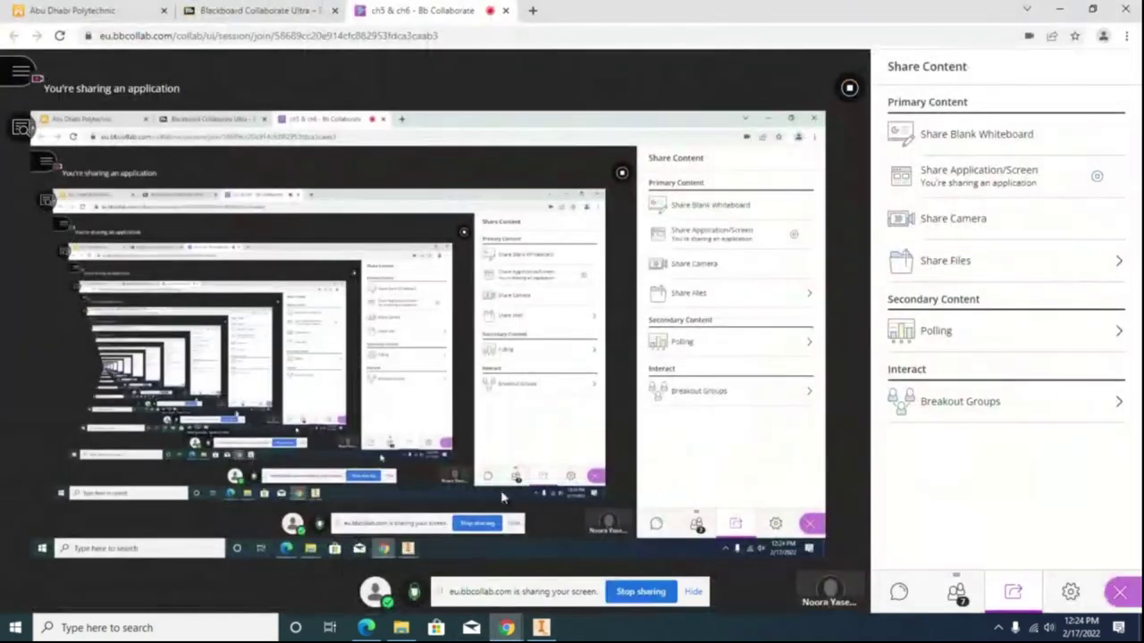
click(541, 627)
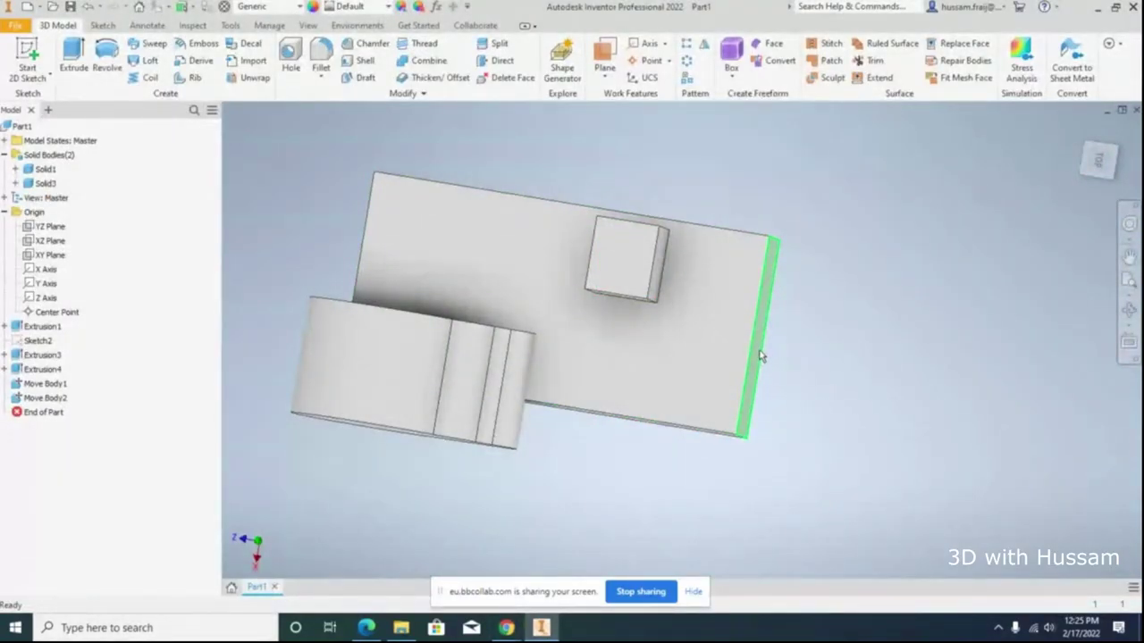
Step: Orbit to an angled 3D view of block, box and lobed body, then switch to Blackboard Collaborate
mouse_move(759, 357)
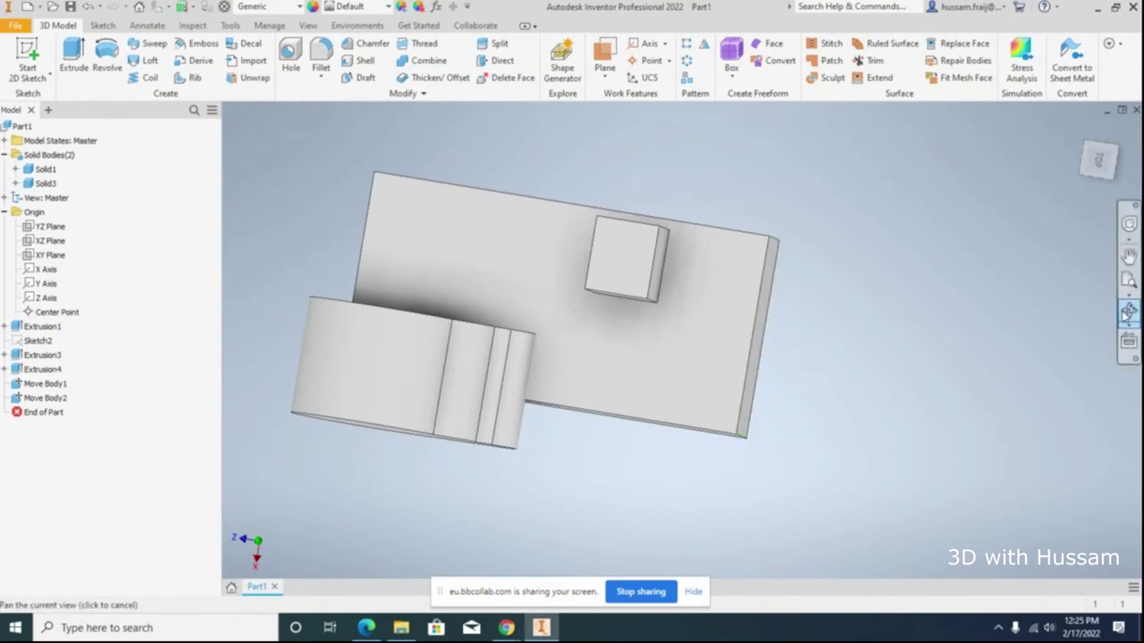
shift+middle_drag(1064, 325, 682, 337)
right_click(824, 316)
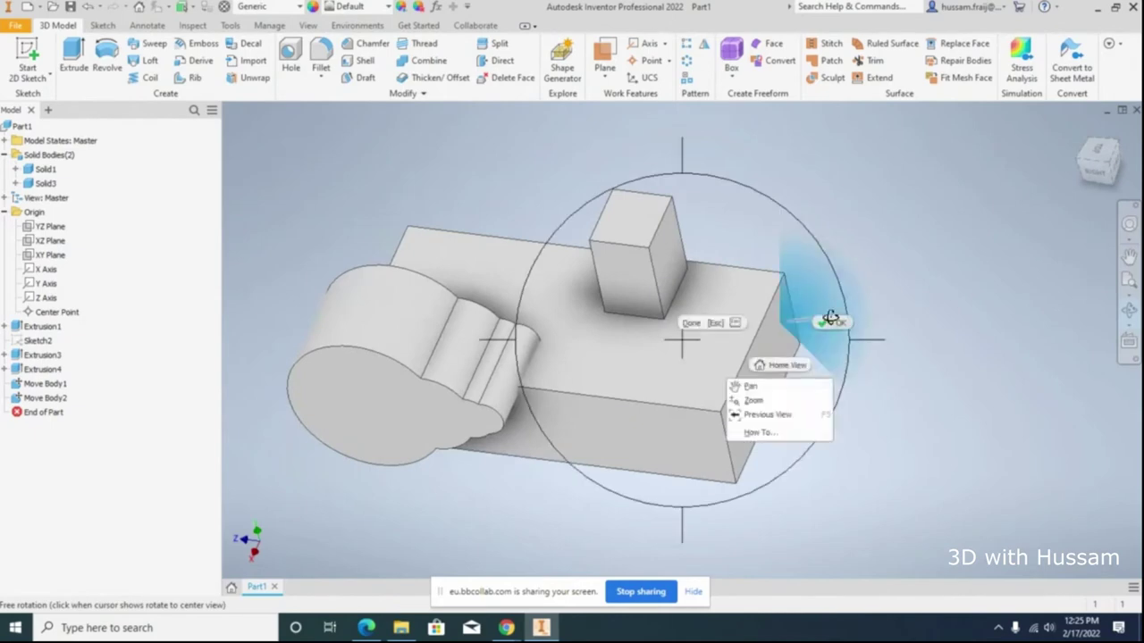
key(Escape)
mouse_move(502, 621)
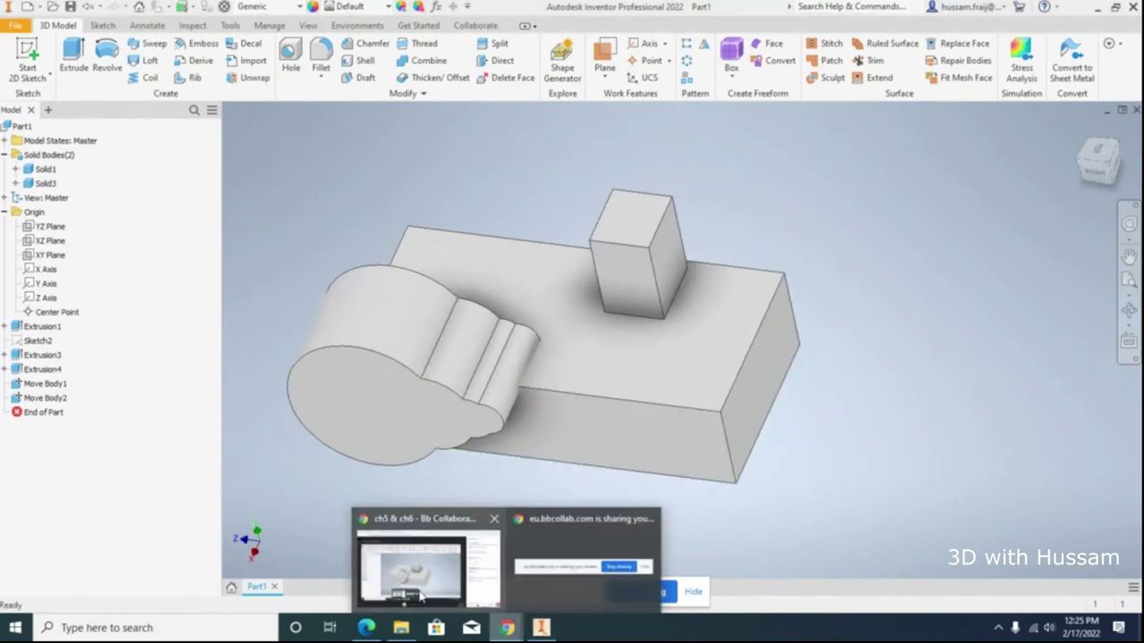
click(421, 596)
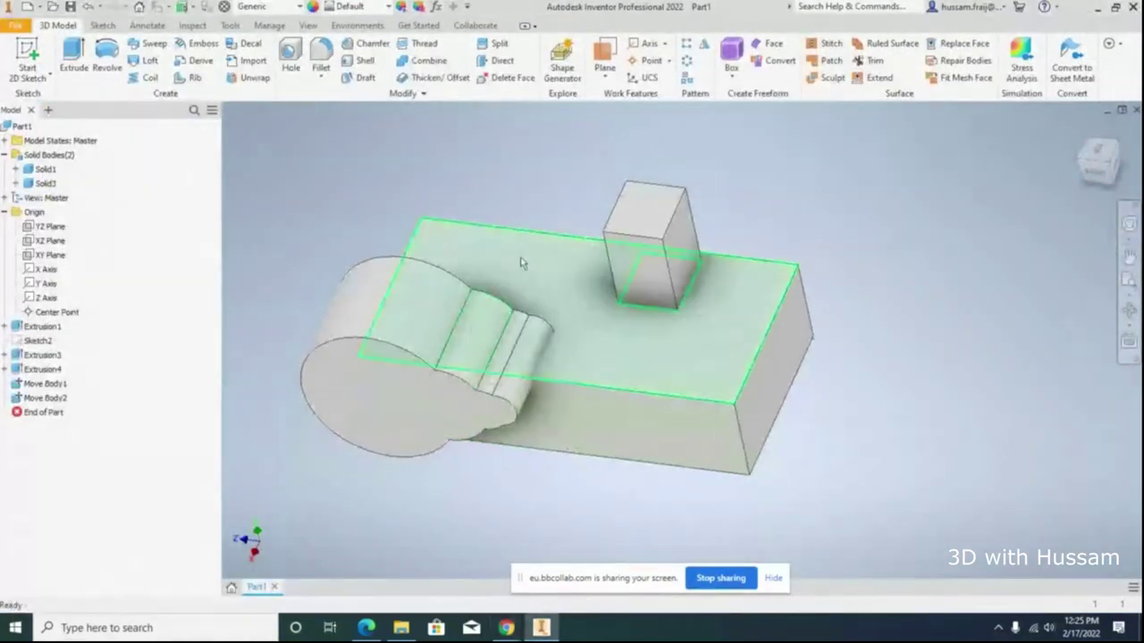
Step: Move the lobed body a further 2 mm along Z, with X offset 0
click(422, 93)
click(317, 109)
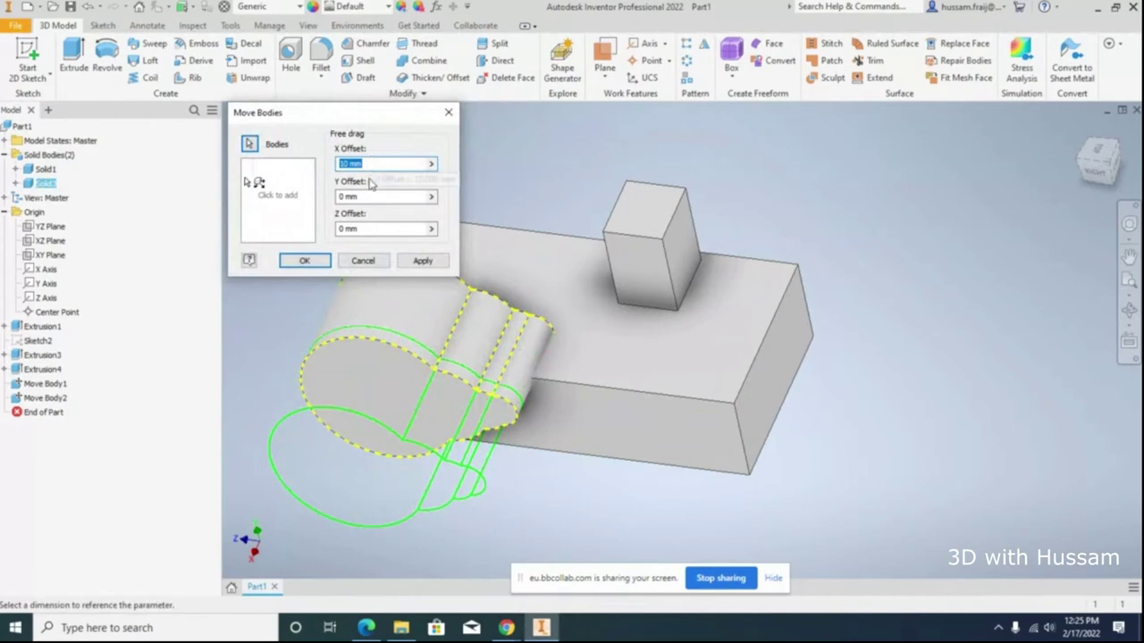
text(0)
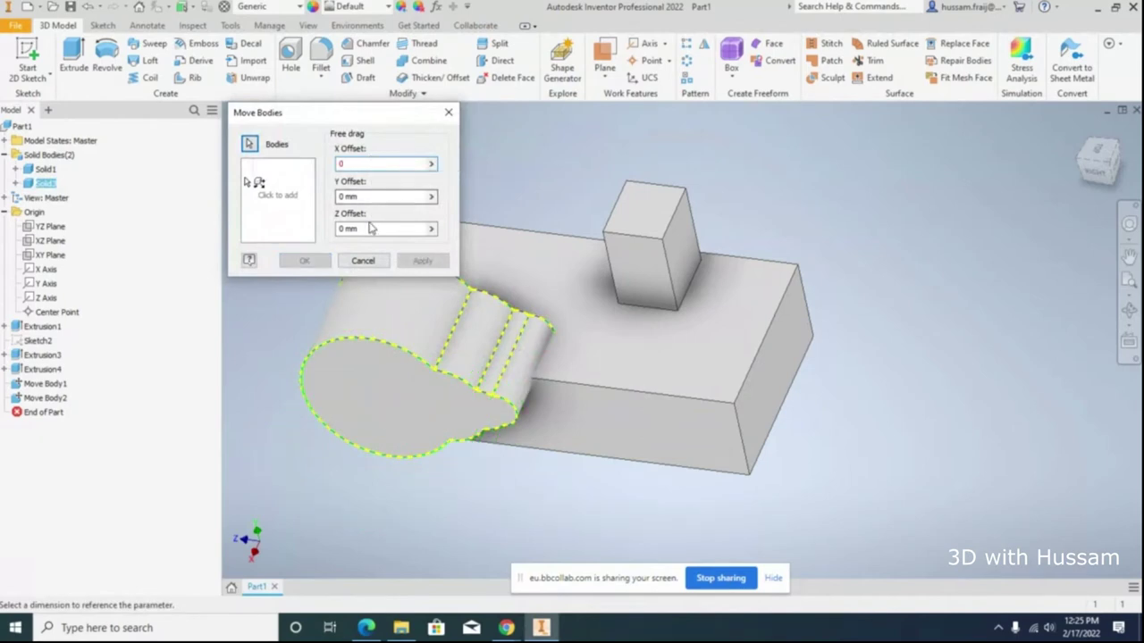
key(Tab)
key(Tab)
text(2)
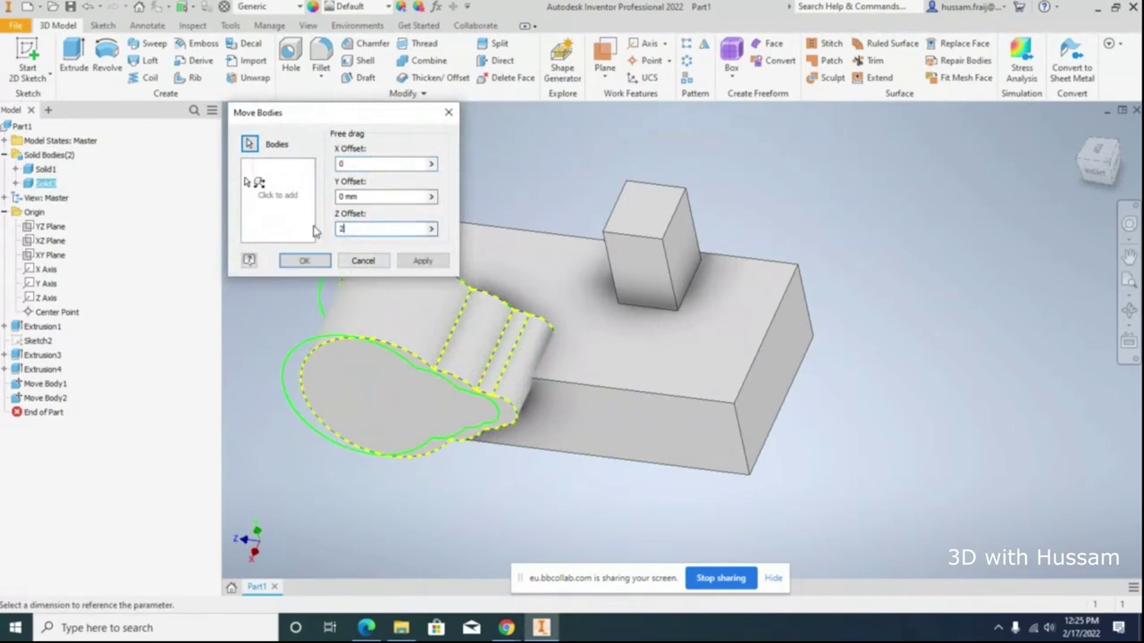
click(303, 260)
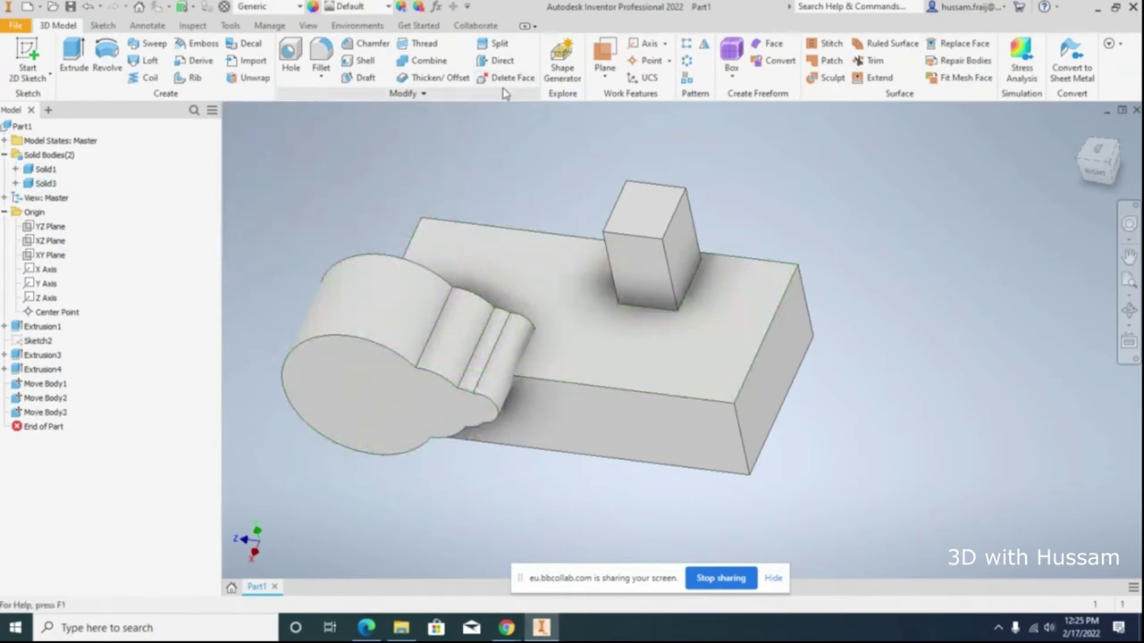
Step: Combine with Cut, using the block as base body and the lobed body as tool body
click(428, 63)
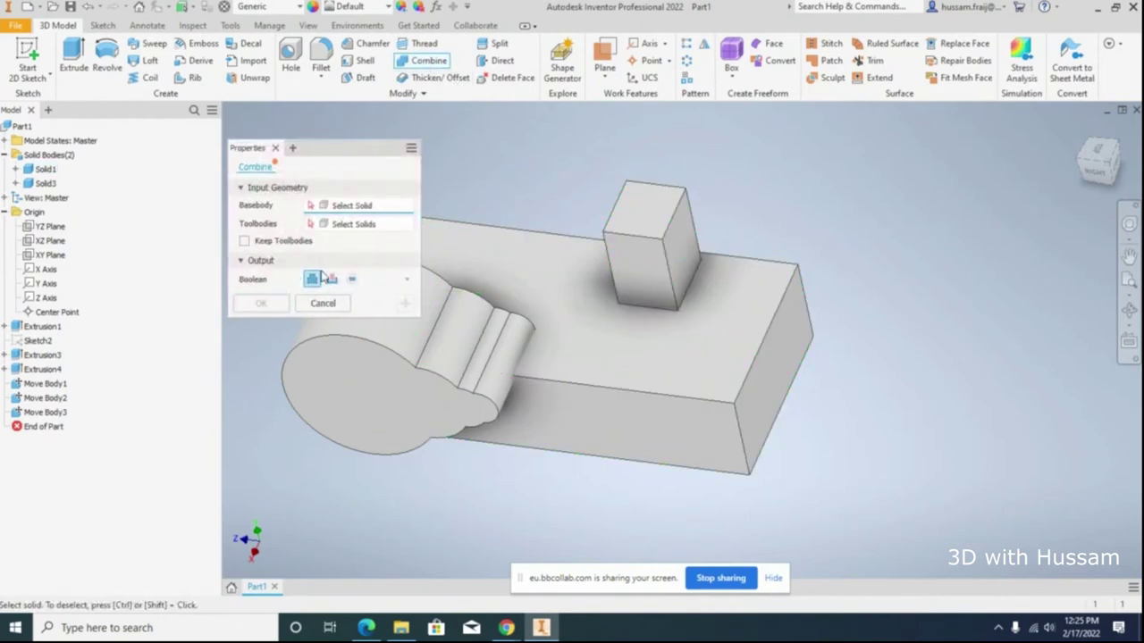
click(565, 284)
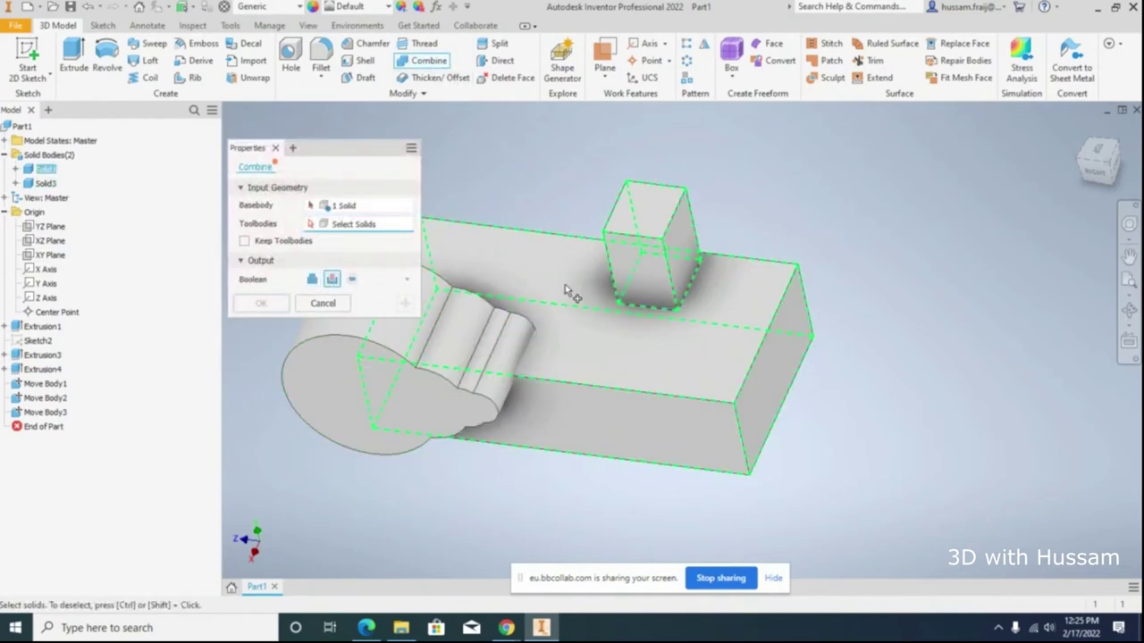
click(482, 343)
click(261, 304)
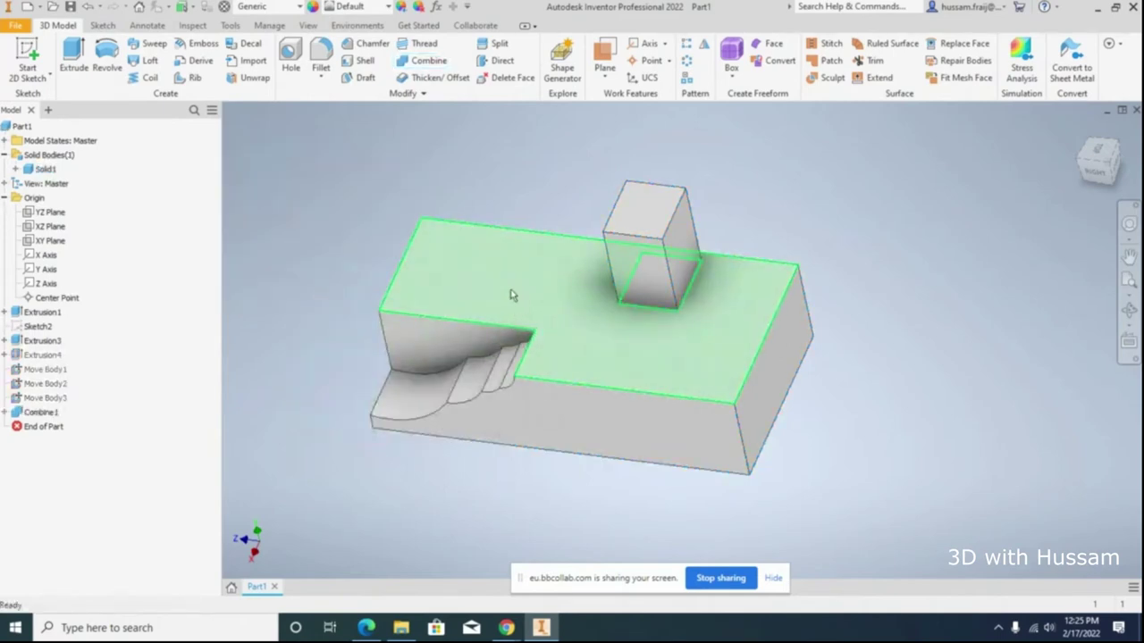
click(42, 170)
click(51, 184)
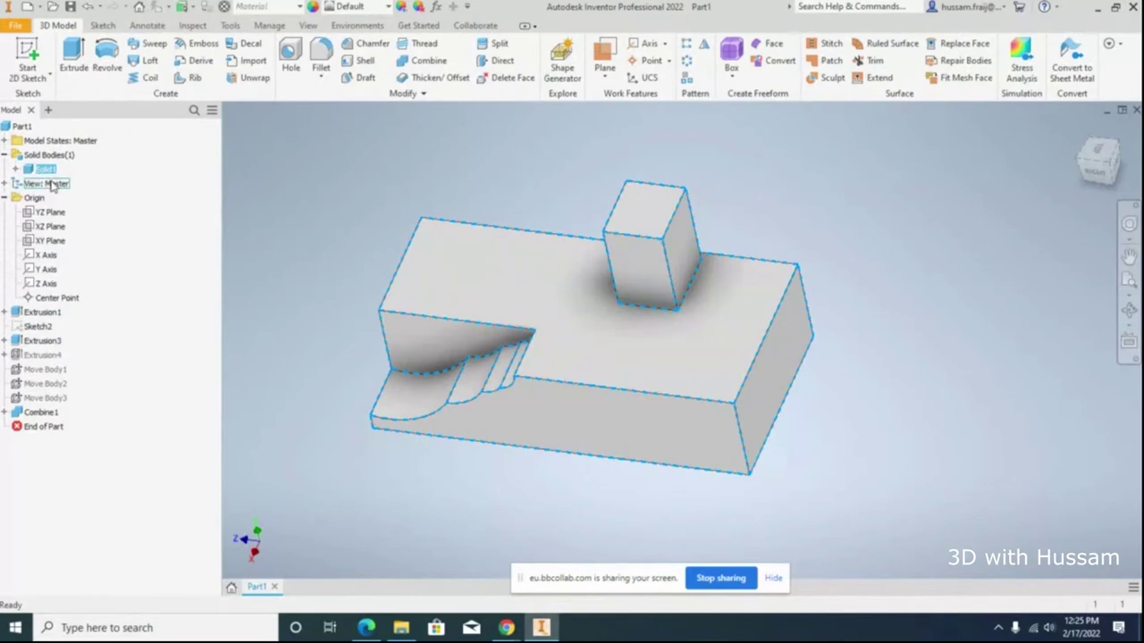
click(336, 197)
key(Home)
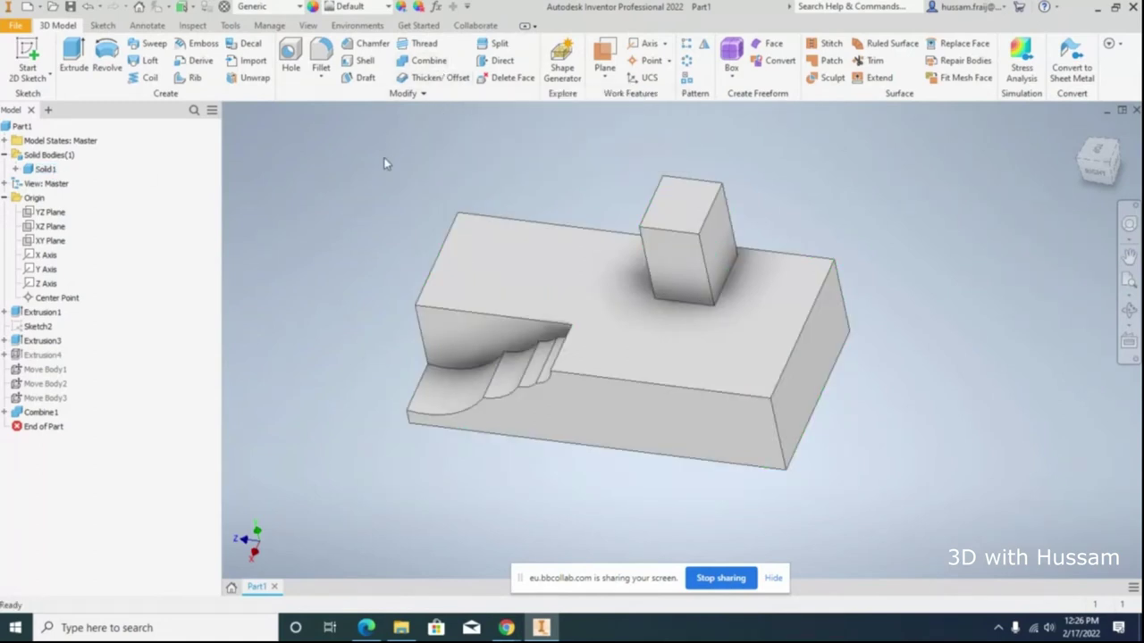
Step: Delete the Combine1 feature and the three Move Body features (Move Body1–3)
right_click(54, 414)
click(67, 421)
click(49, 383)
ctrl+click(49, 398)
ctrl+click(49, 412)
right_click(64, 413)
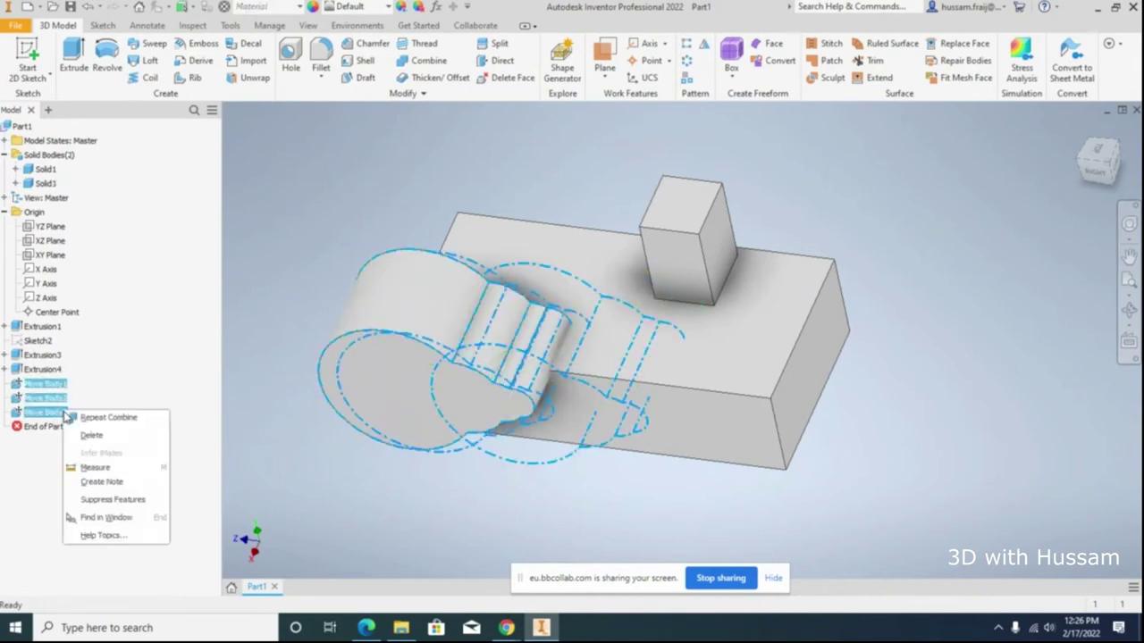
click(91, 435)
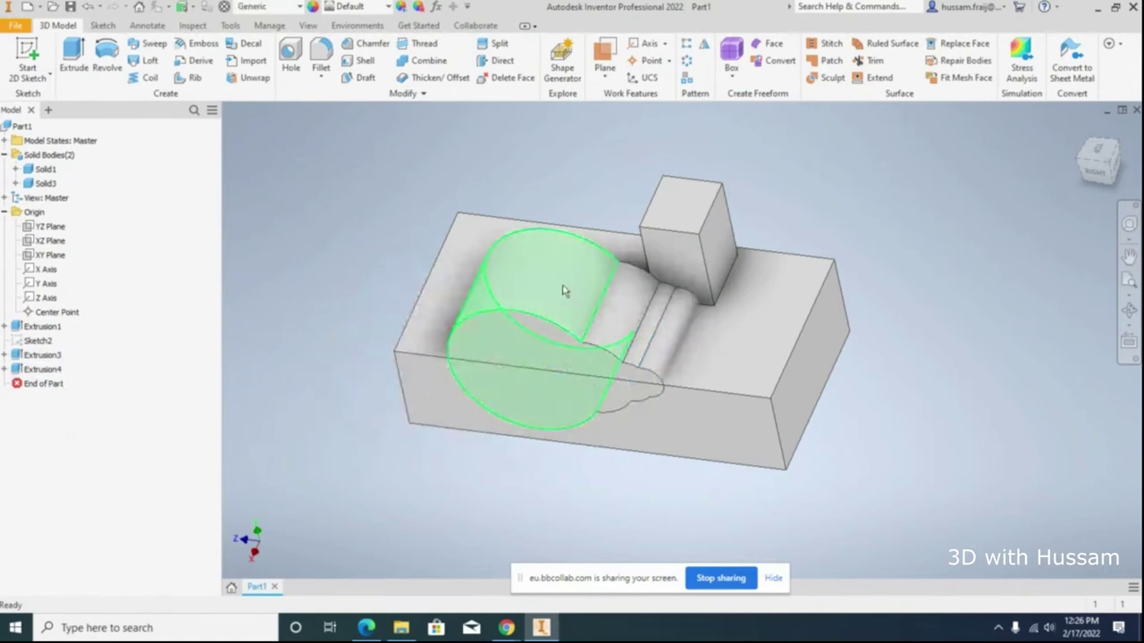
Step: Edit Extrusion4 and set its boolean to Join after previewing Cut and Intersect
right_click(49, 369)
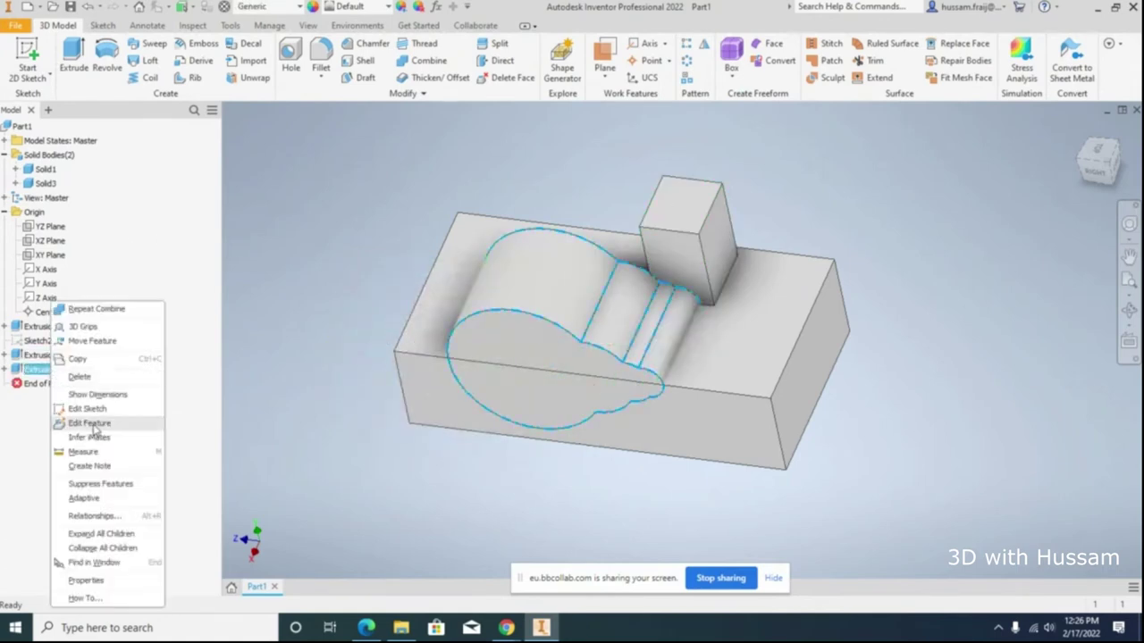
click(89, 423)
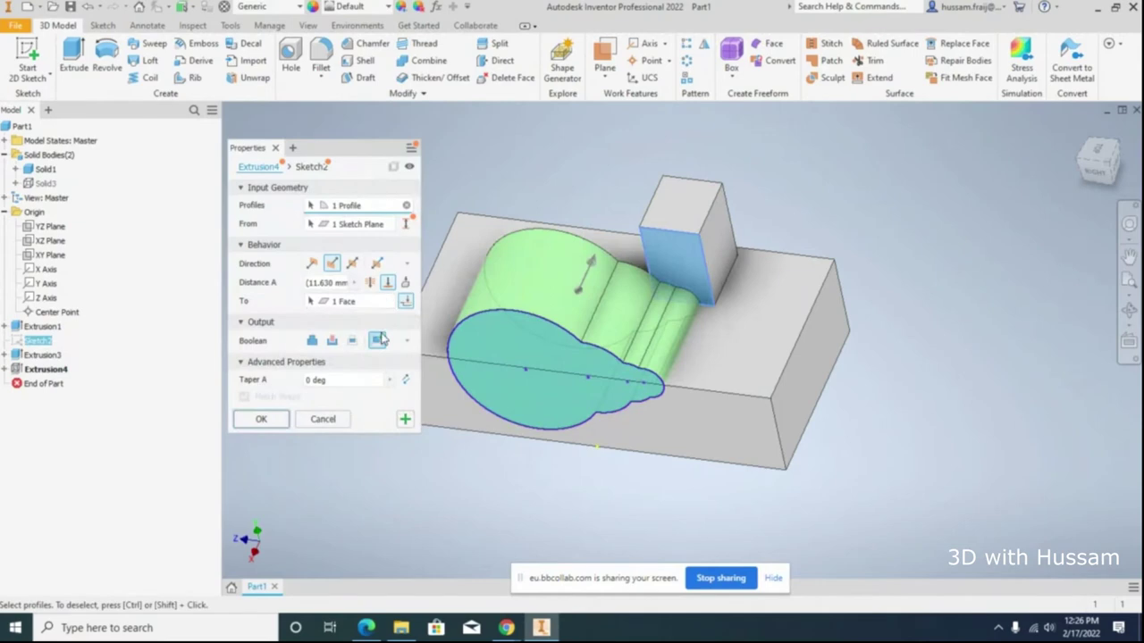
click(331, 341)
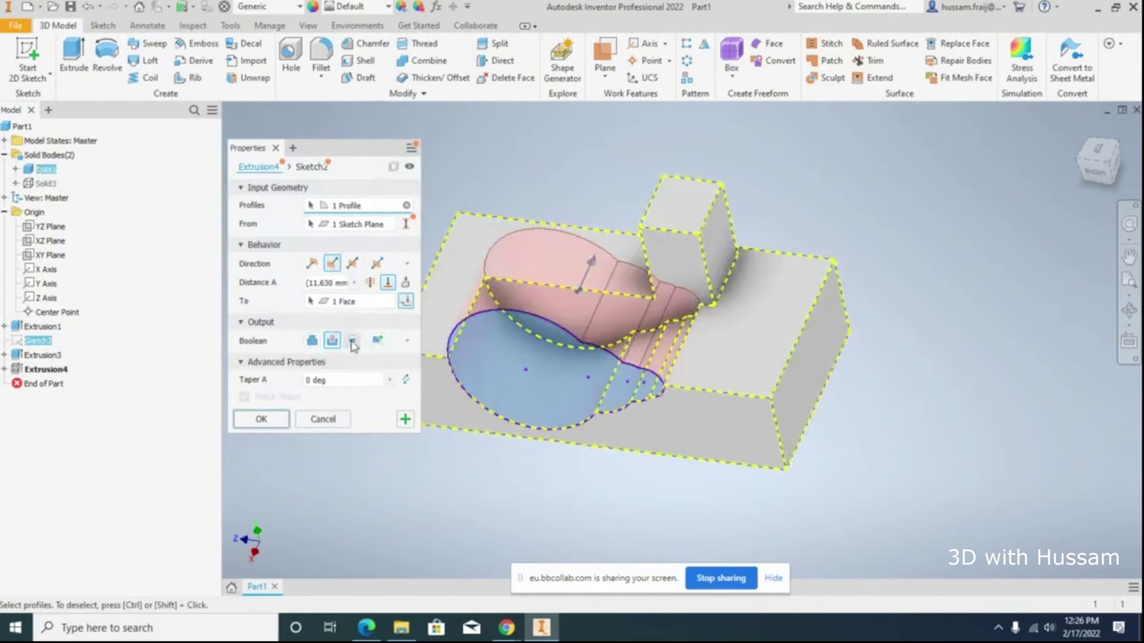
click(352, 341)
click(314, 341)
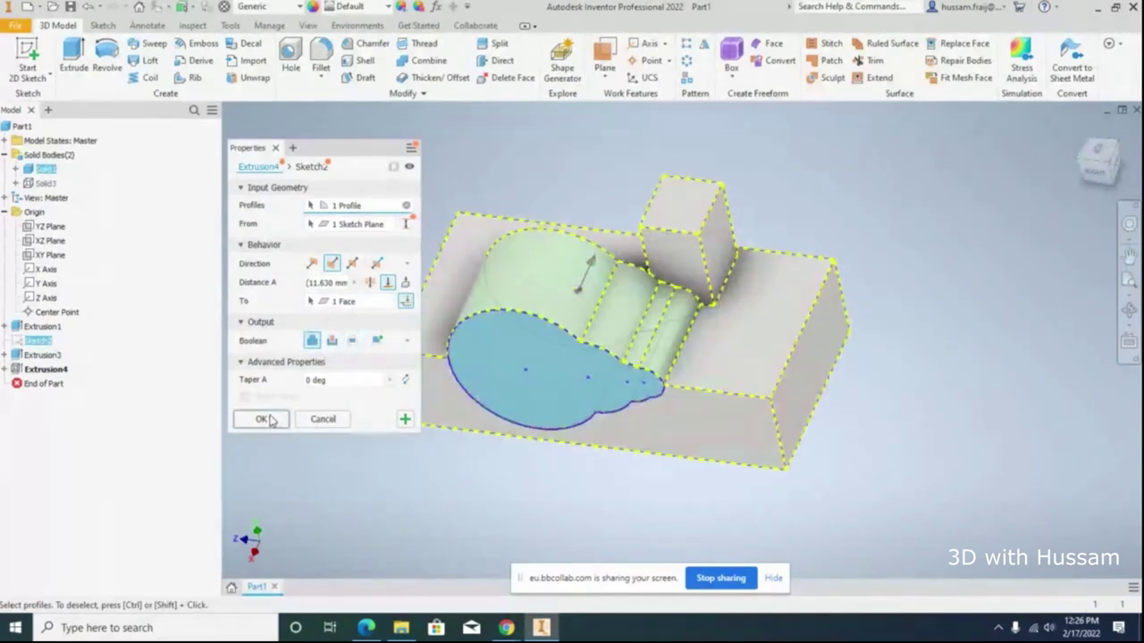
click(261, 419)
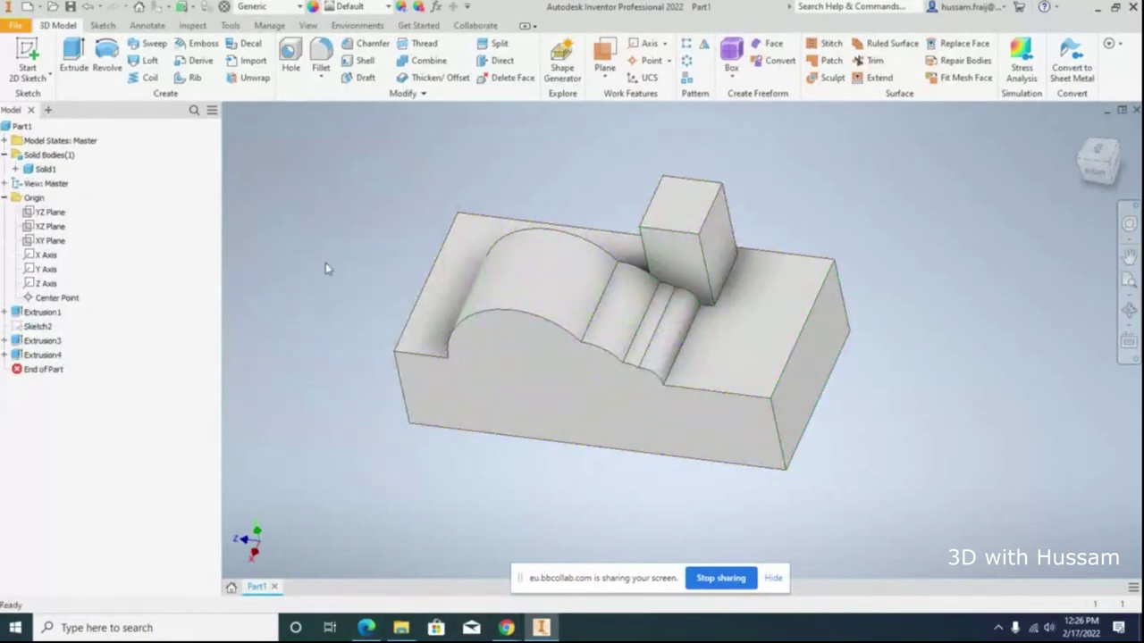
click(366, 628)
Step: Outline the rows of Figure 5-2 with blue pen lines, then return Inventor to the home view
scroll(666, 326, up, 2)
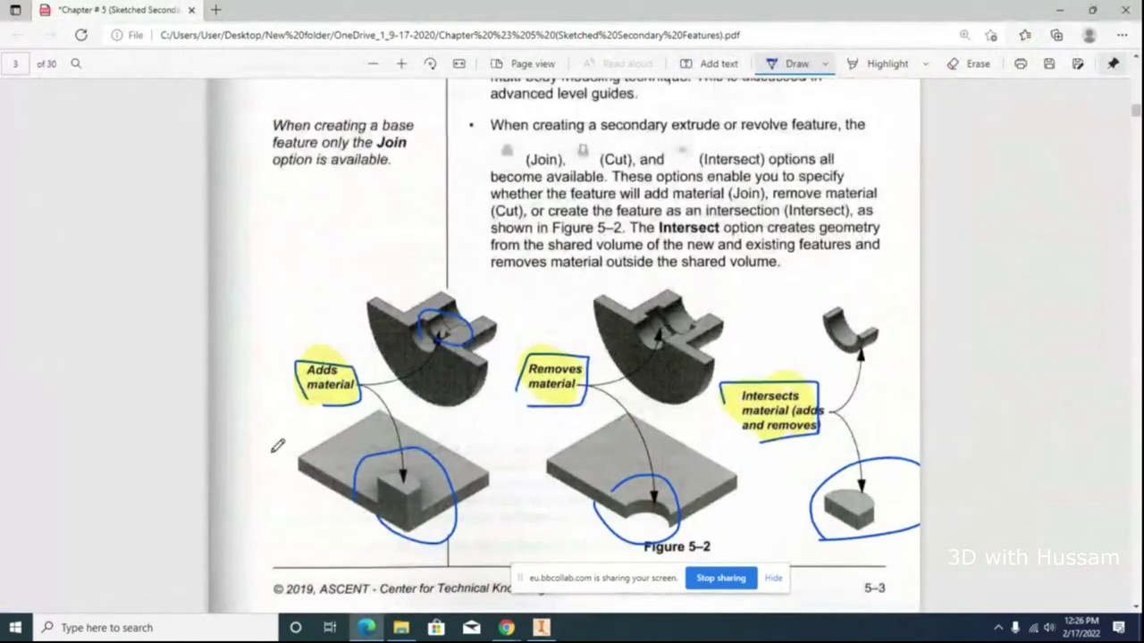
mouse_move(265, 477)
mouse_down()
mouse_move(583, 435)
mouse_move(921, 436)
mouse_up()
drag(920, 529, 299, 527)
drag(264, 398, 629, 304)
mouse_move(742, 300)
mouse_down()
mouse_move(901, 358)
mouse_move(209, 447)
mouse_up()
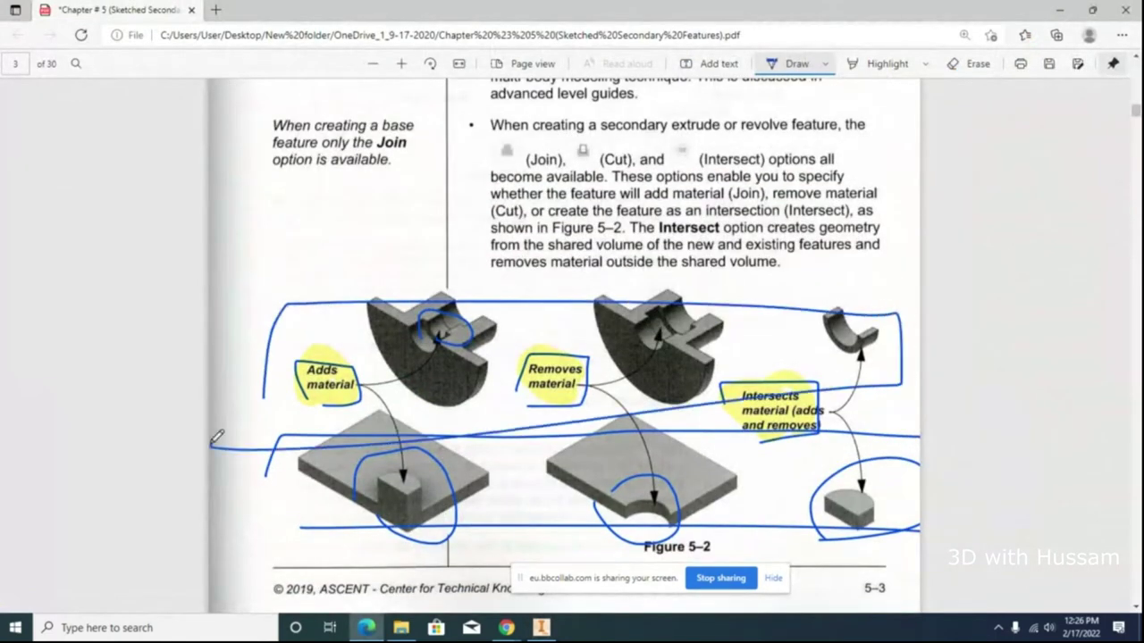
click(543, 628)
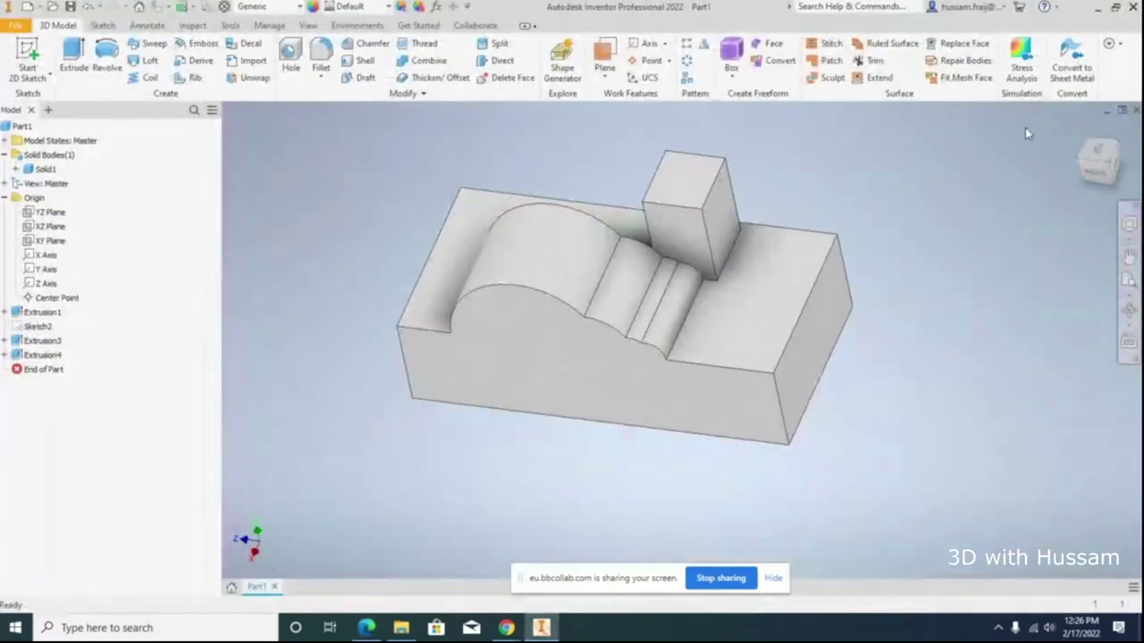
click(1078, 128)
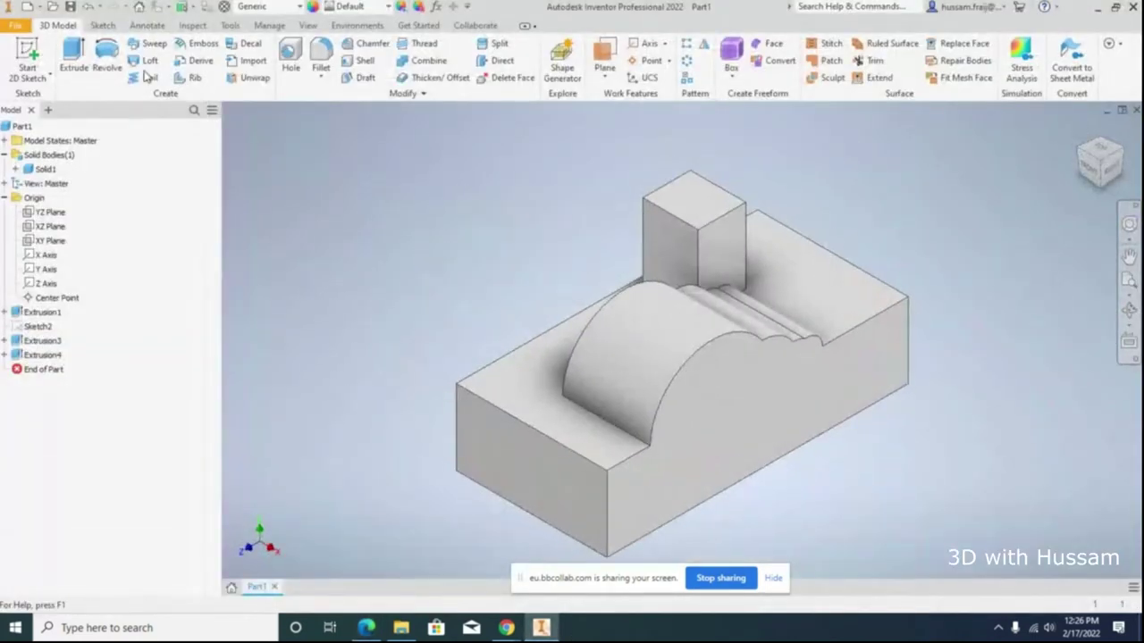
Step: Create a new part, Part2, from the Standard (mm).ipt template
click(16, 26)
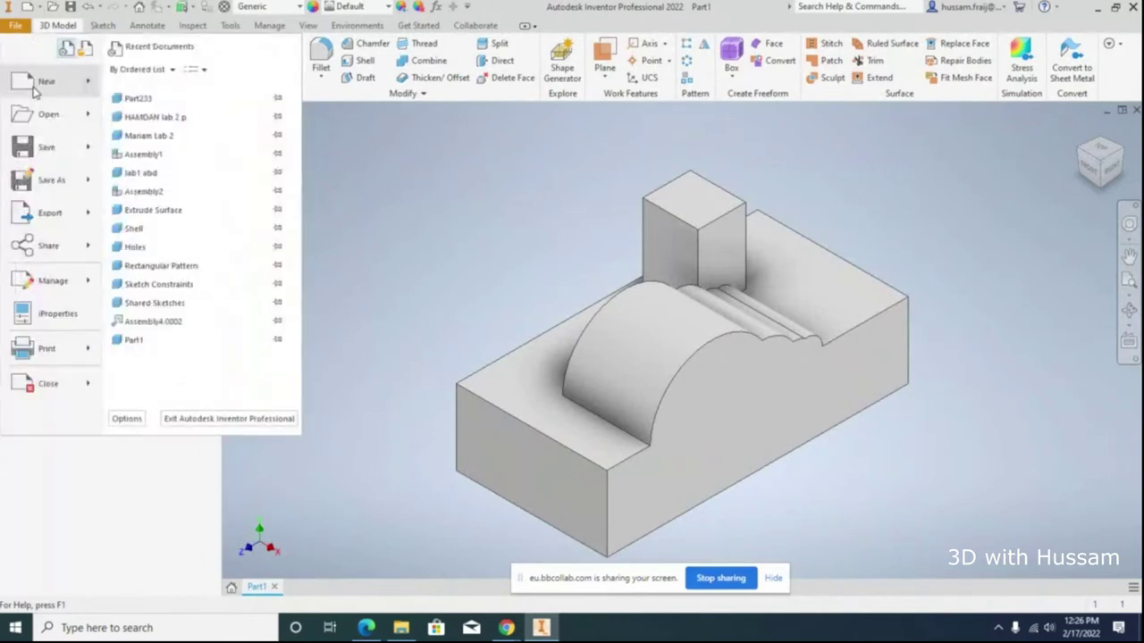
click(36, 88)
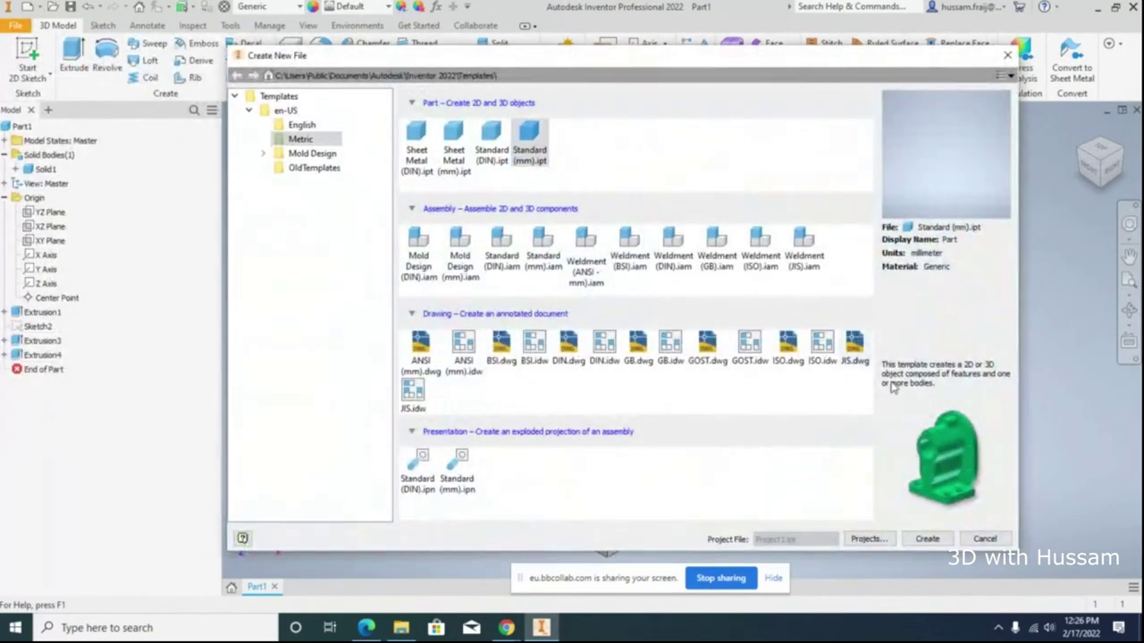
click(929, 540)
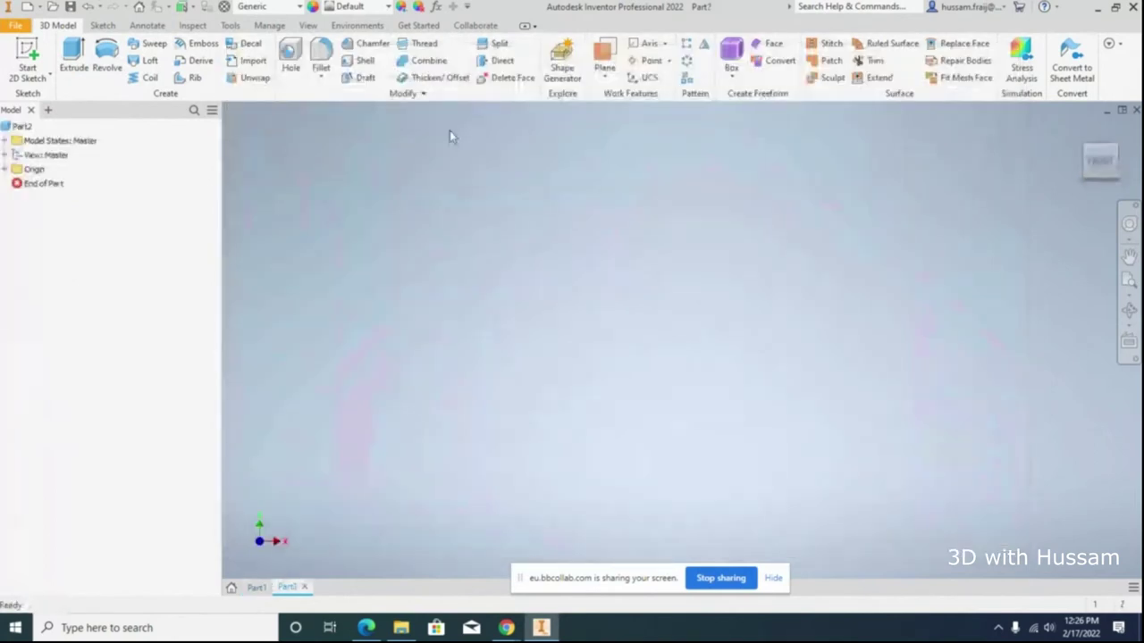
click(32, 79)
Step: Start a sketch on the XY plane and draw a 15 by 2 mm upright rectangle
click(45, 100)
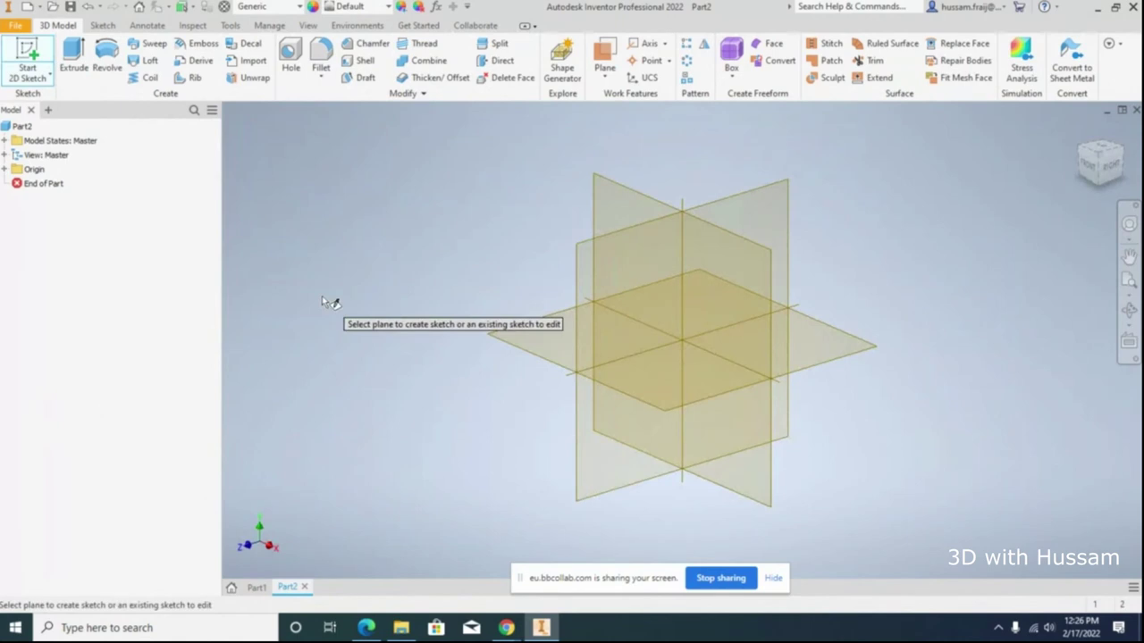
click(524, 327)
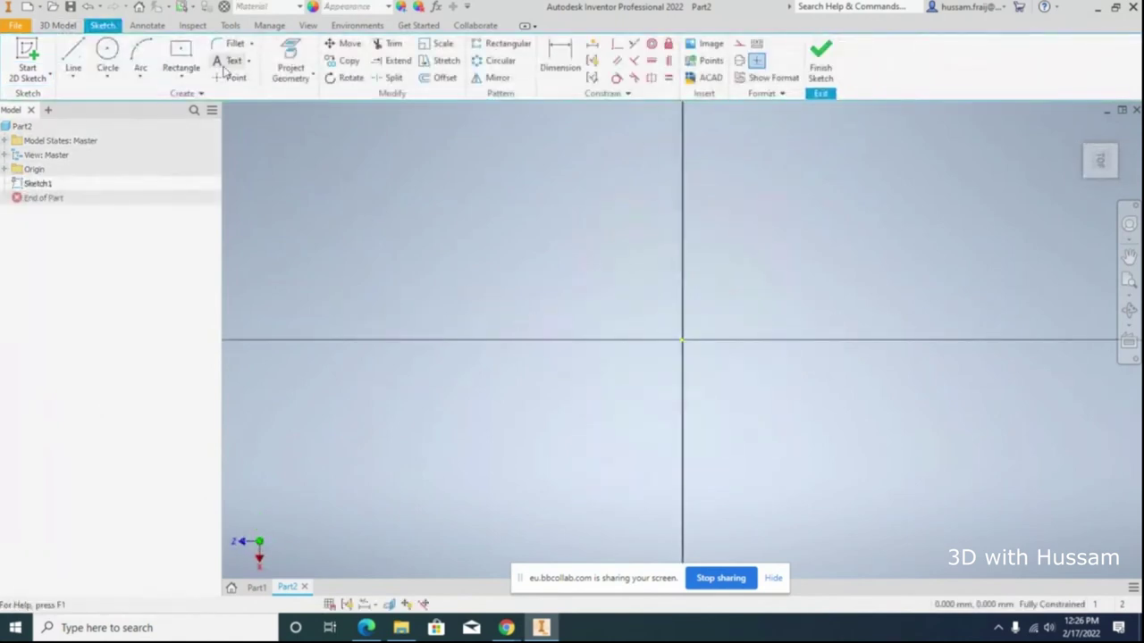
click(183, 75)
click(192, 100)
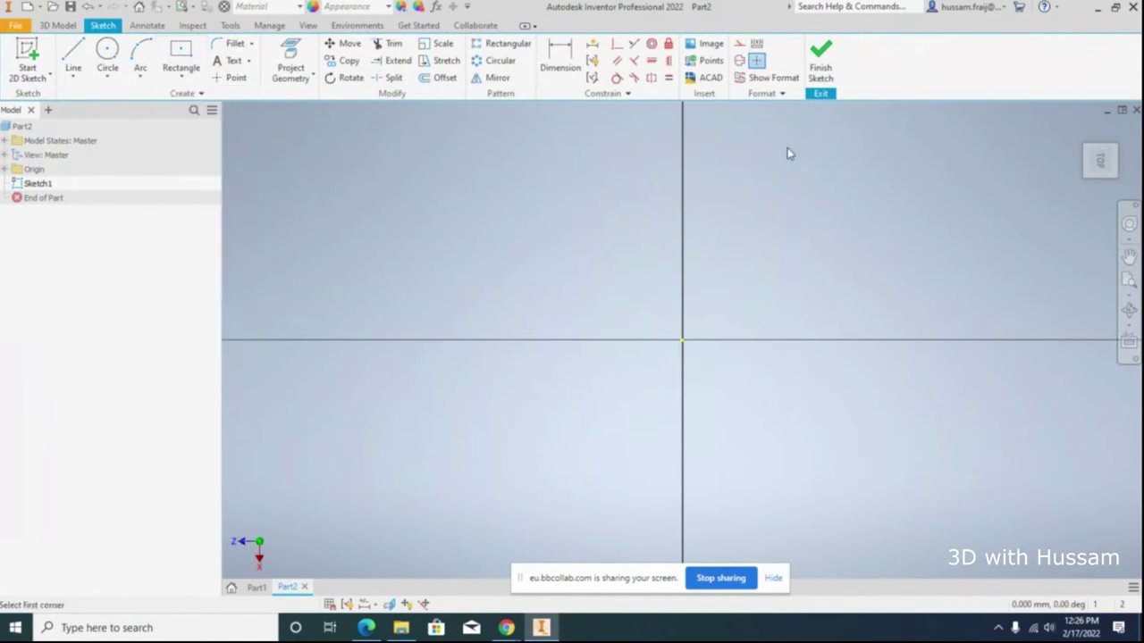
click(726, 220)
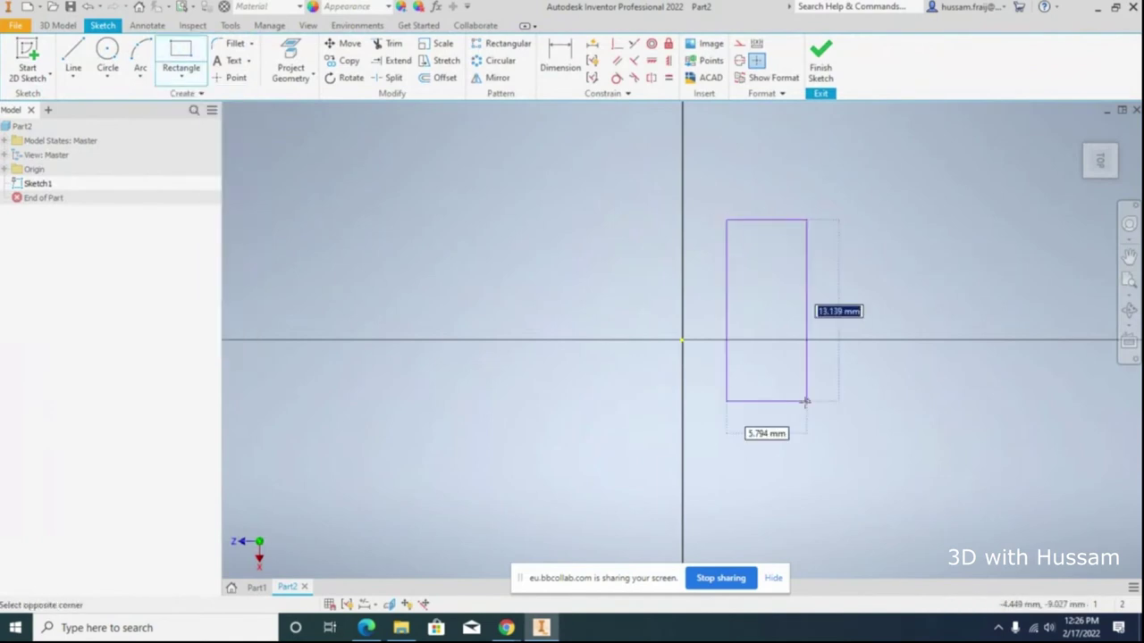
text(15)
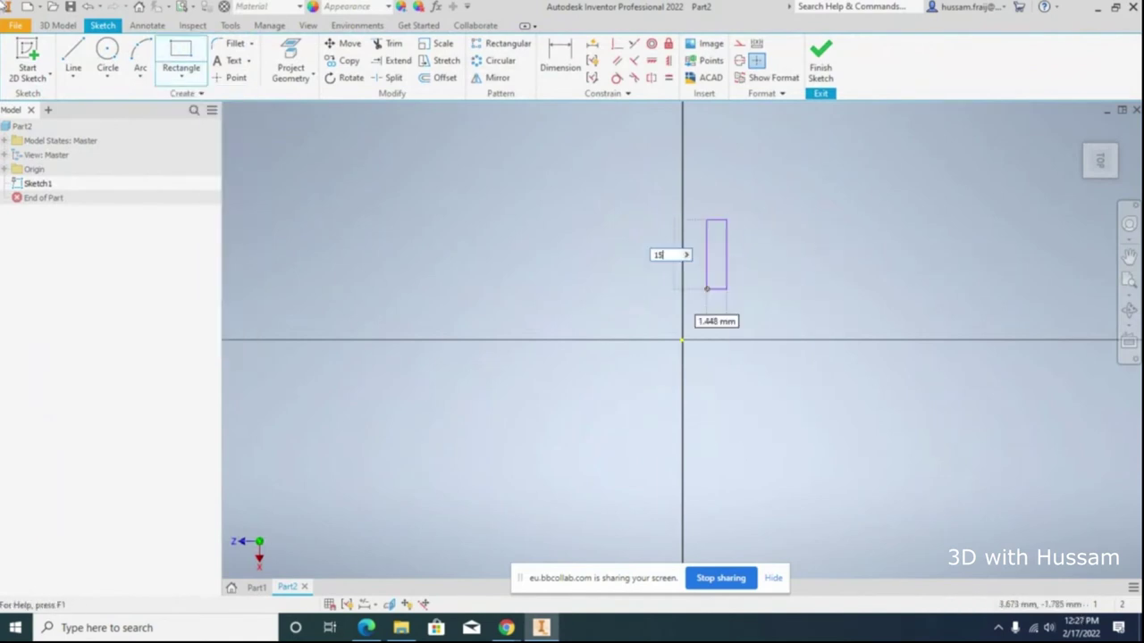
key(Tab)
text(2)
key(Return)
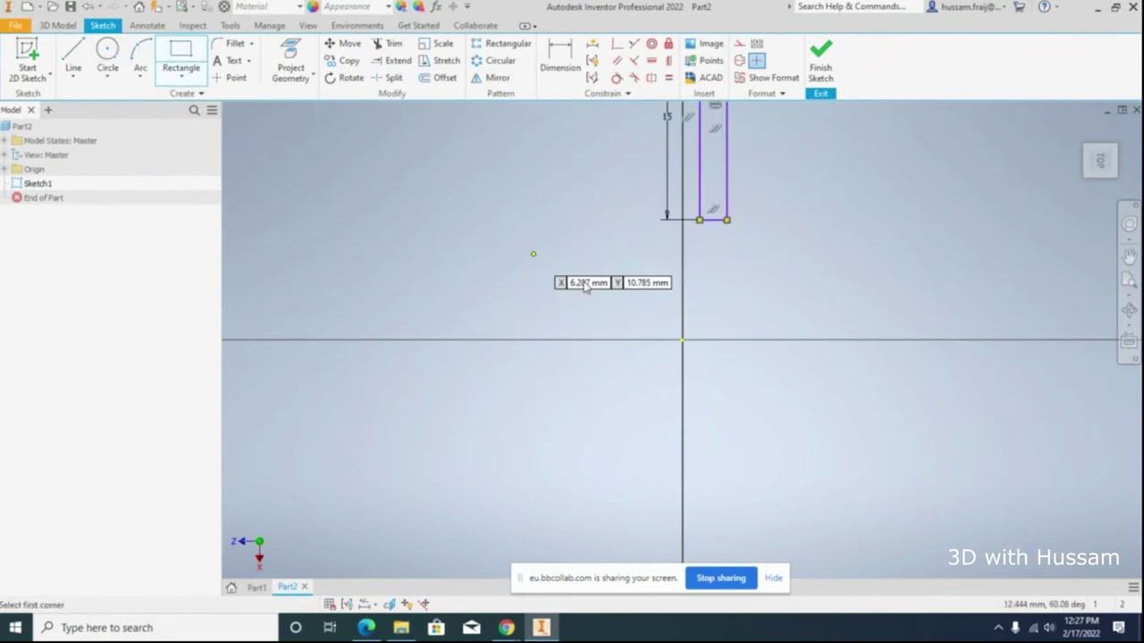
right_click(591, 289)
click(563, 247)
Step: Shift the tall rectangle right and add a 2 by 15 mm rectangle at its lower-left corner
scroll(636, 347, up, 3)
scroll(541, 383, down, 5)
scroll(662, 172, up, 3)
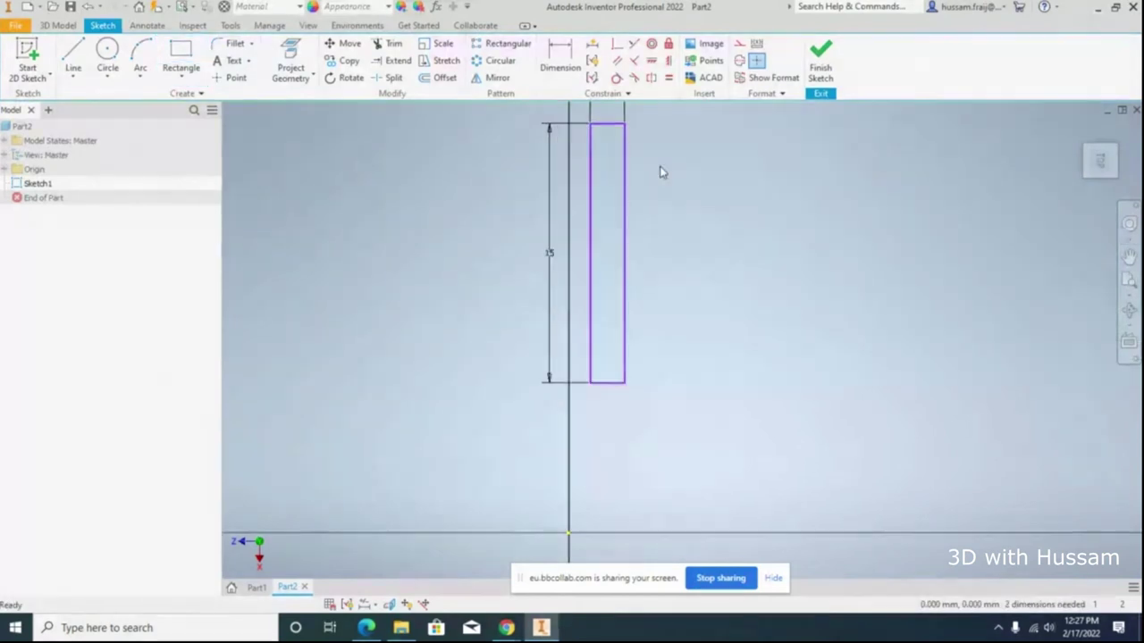
key(x)
key(Escape)
drag(624, 382, 636, 447)
click(181, 55)
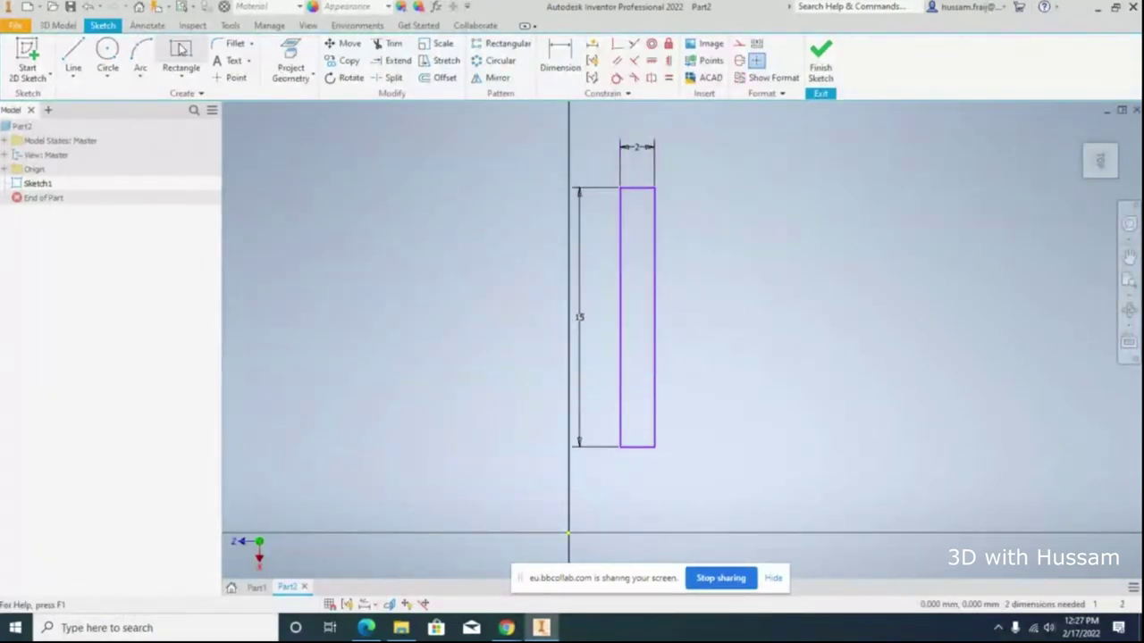
click(620, 446)
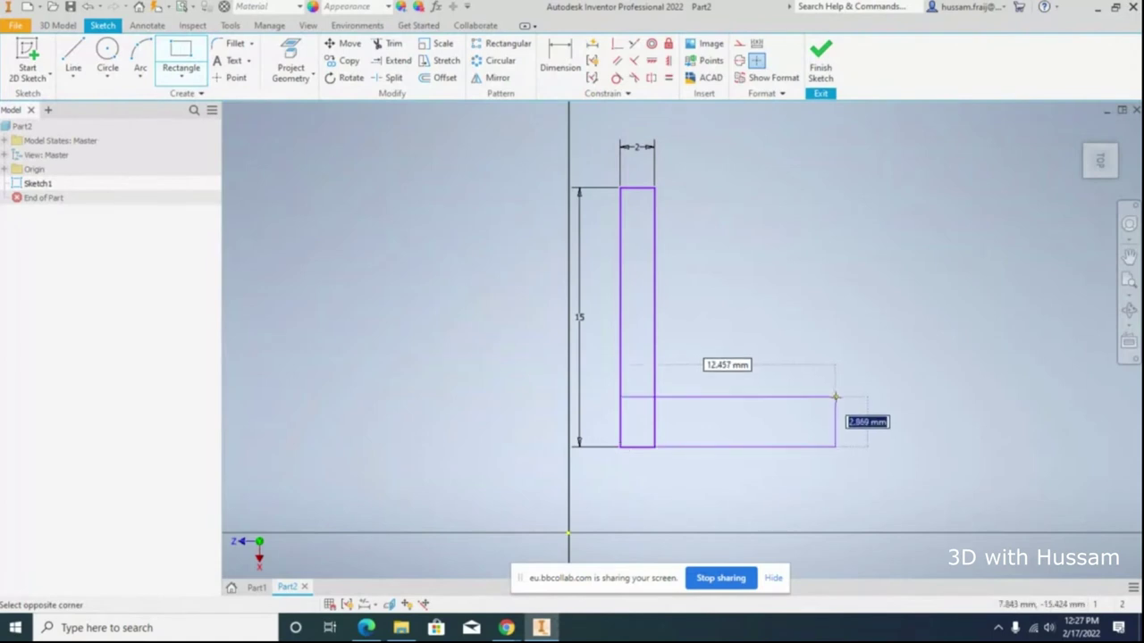
text(2)
key(Tab)
text(15)
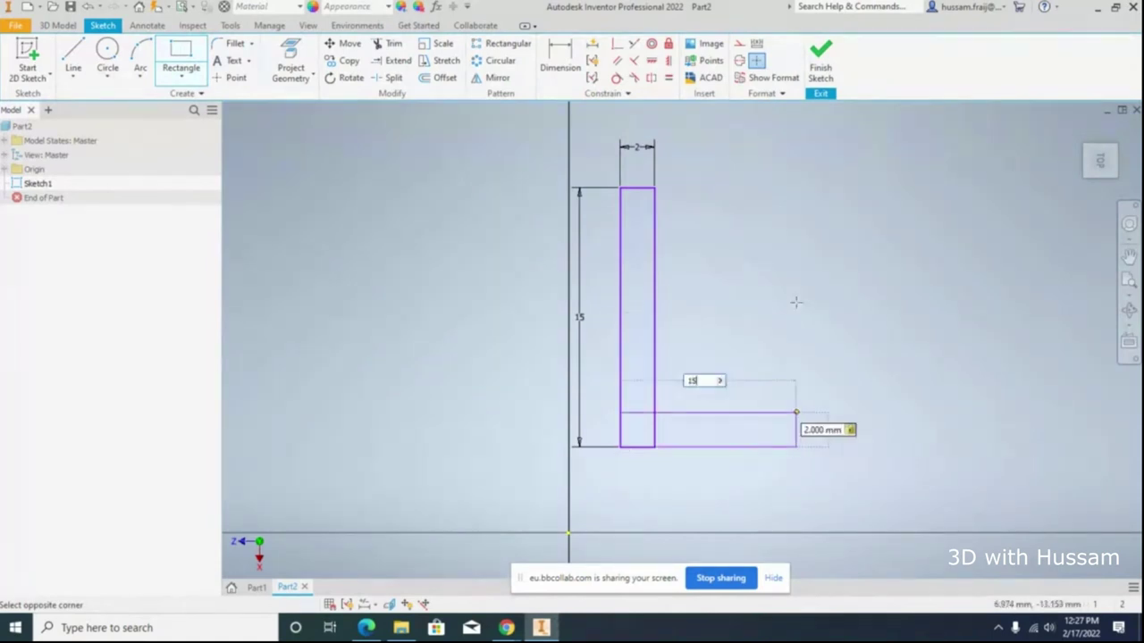
key(Return)
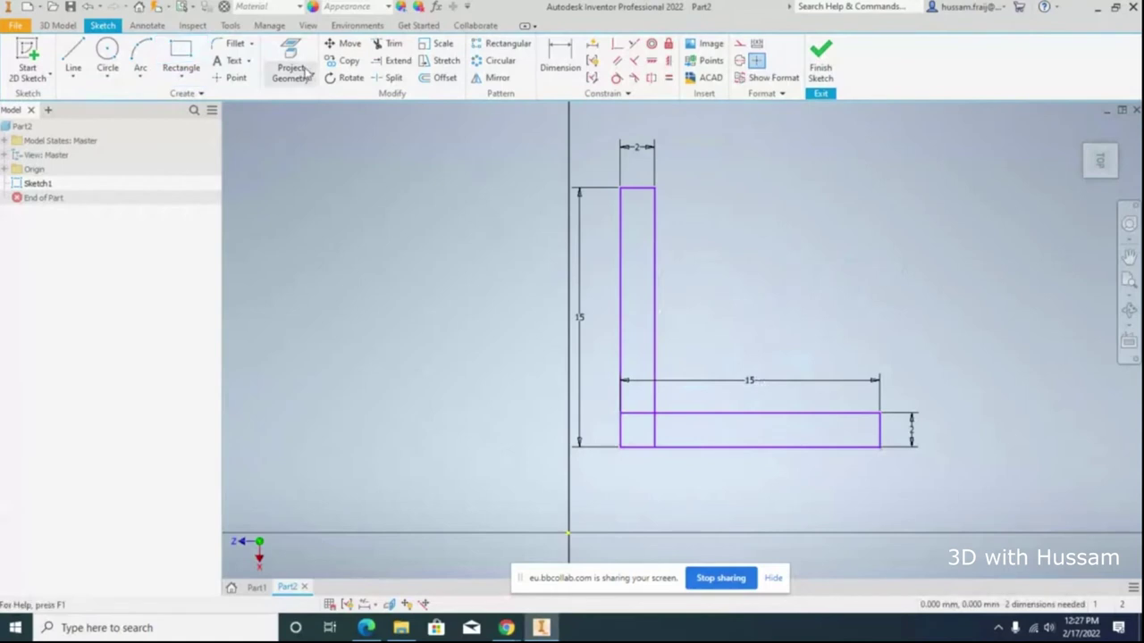
Step: Draw a vertical line up from the origin, trim the inner segments, and finish the L sketch
click(73, 55)
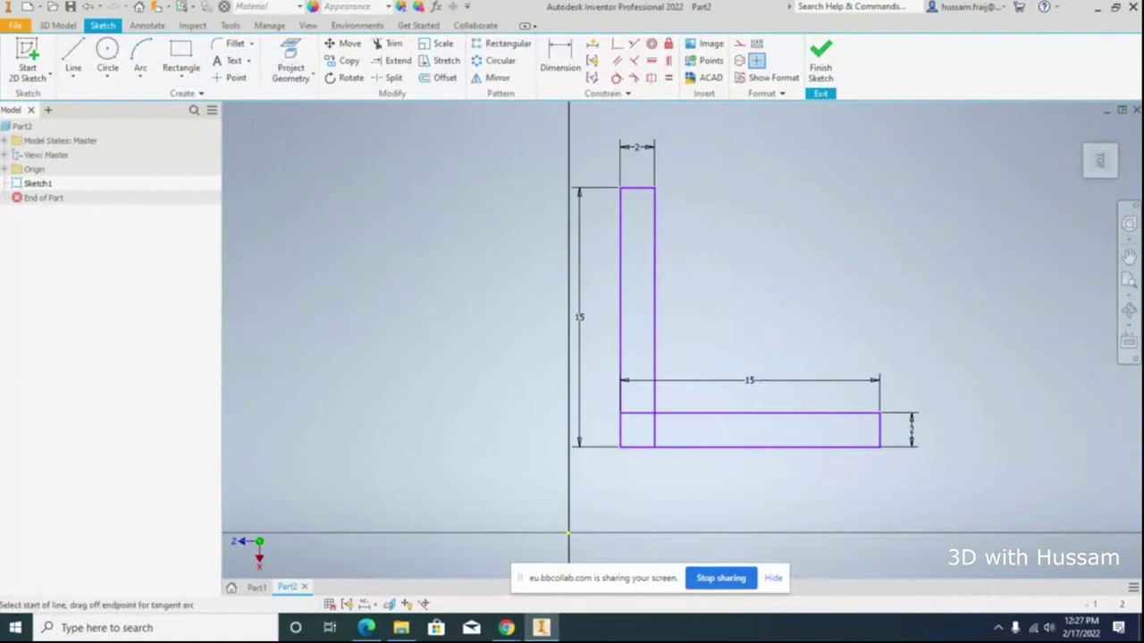
click(568, 534)
click(569, 115)
key(Escape)
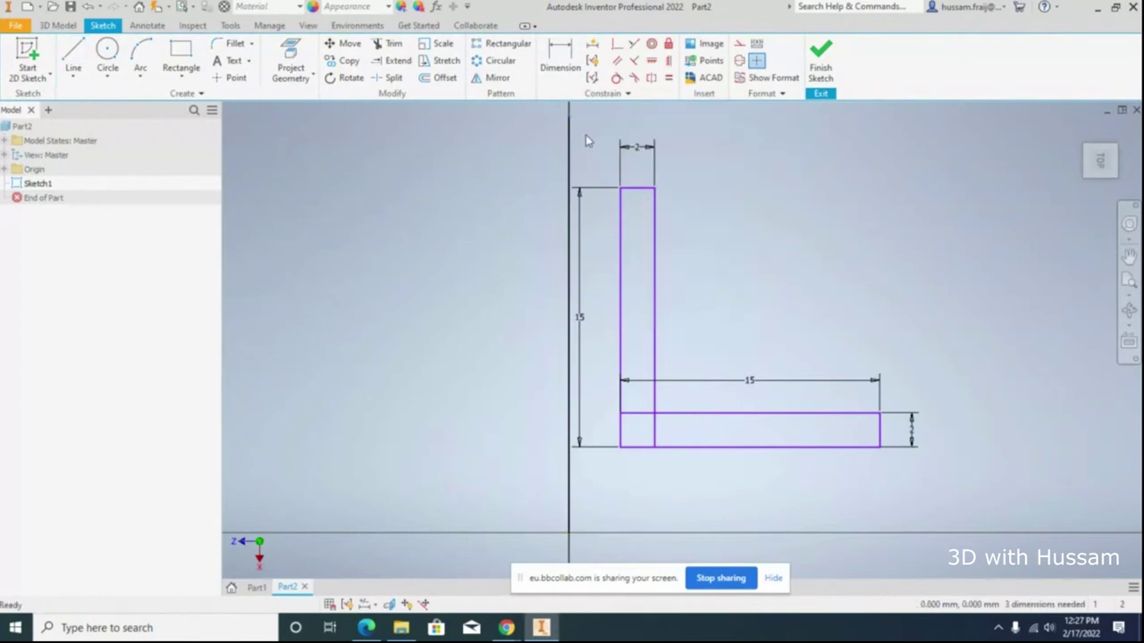
click(389, 43)
click(653, 435)
click(638, 414)
right_click(774, 306)
key(Escape)
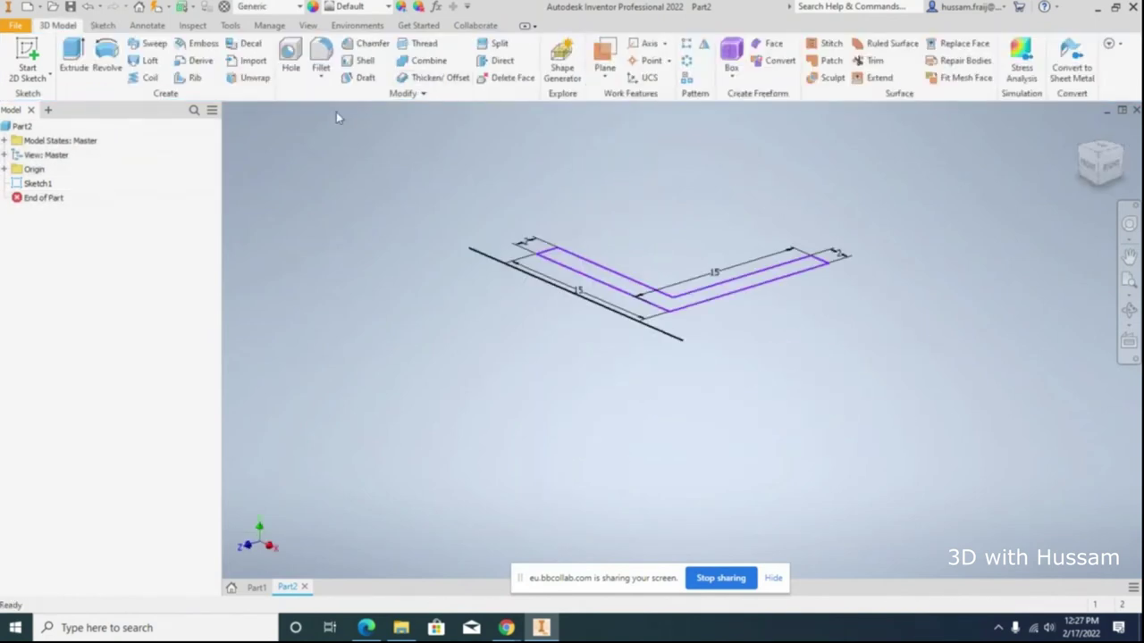
Step: Revolve the L profile 360 degrees about the sketch line into a flanged hollow tube
click(108, 68)
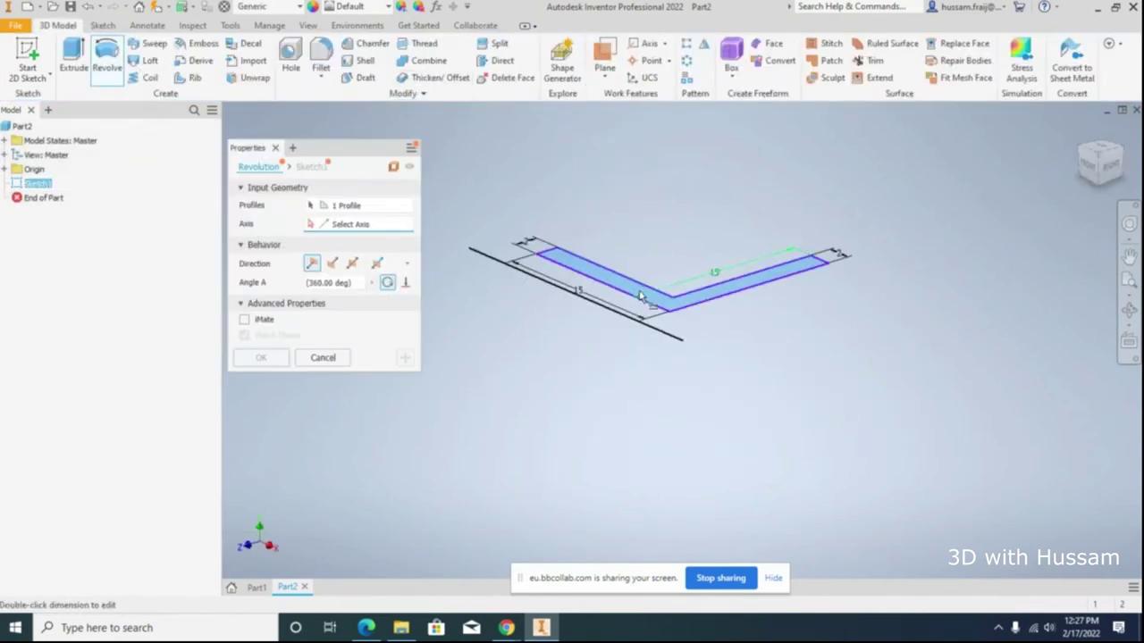
click(619, 310)
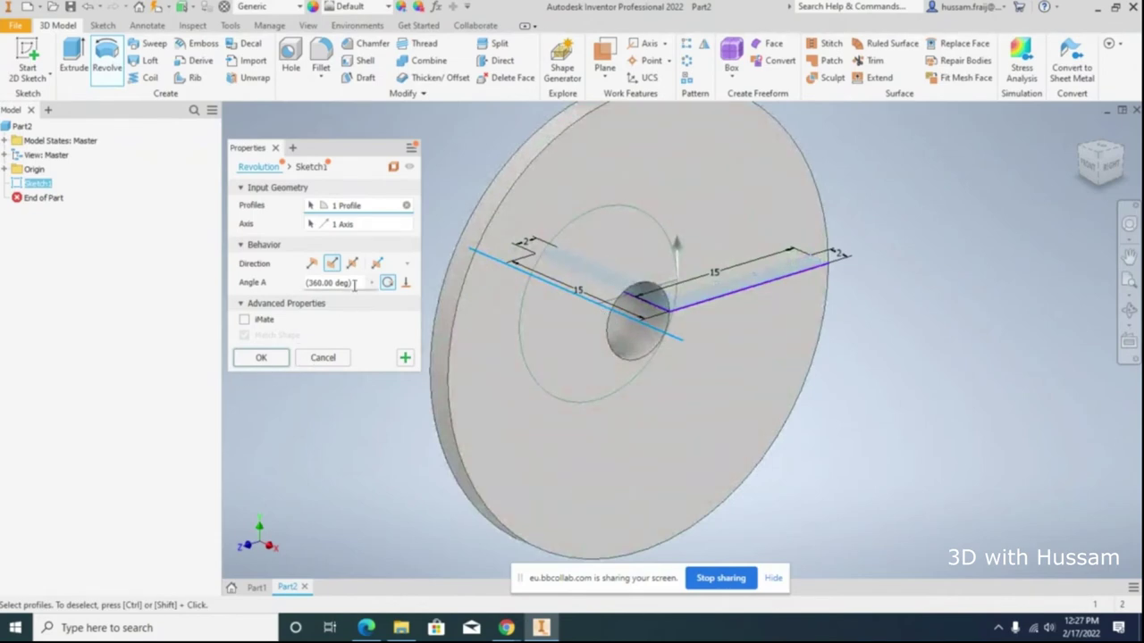
click(261, 357)
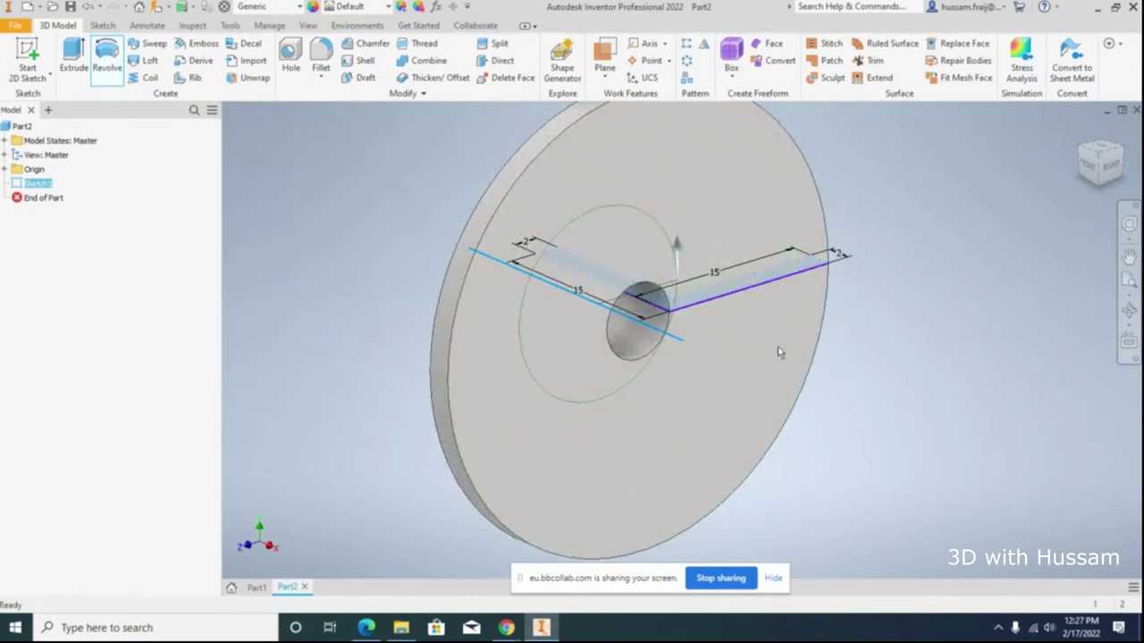
click(1129, 310)
drag(728, 324, 827, 390)
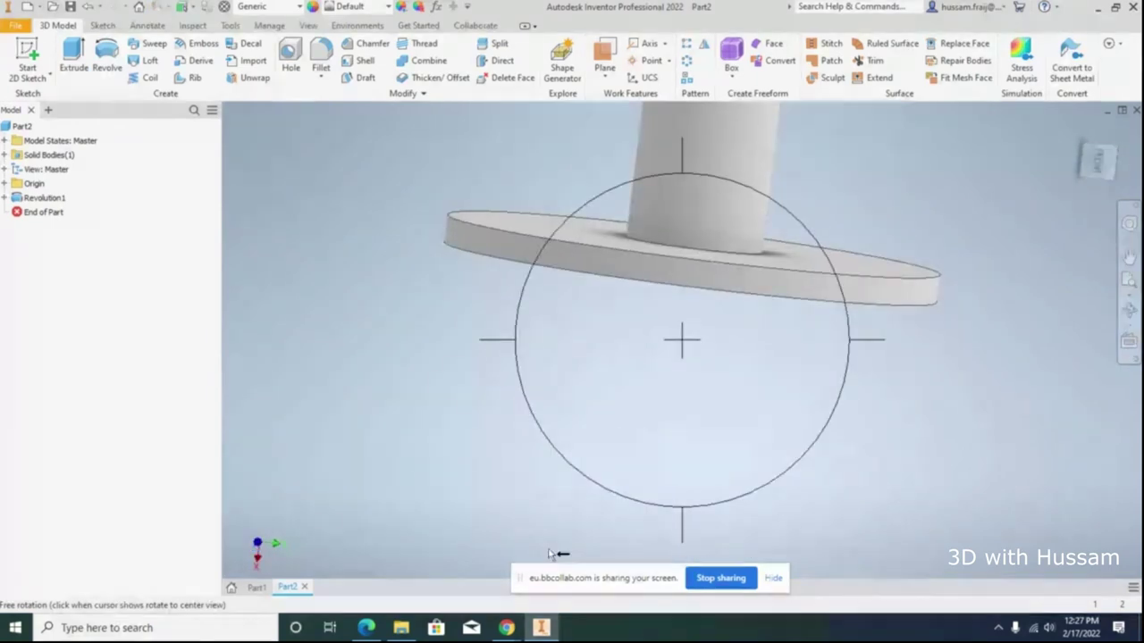
click(366, 627)
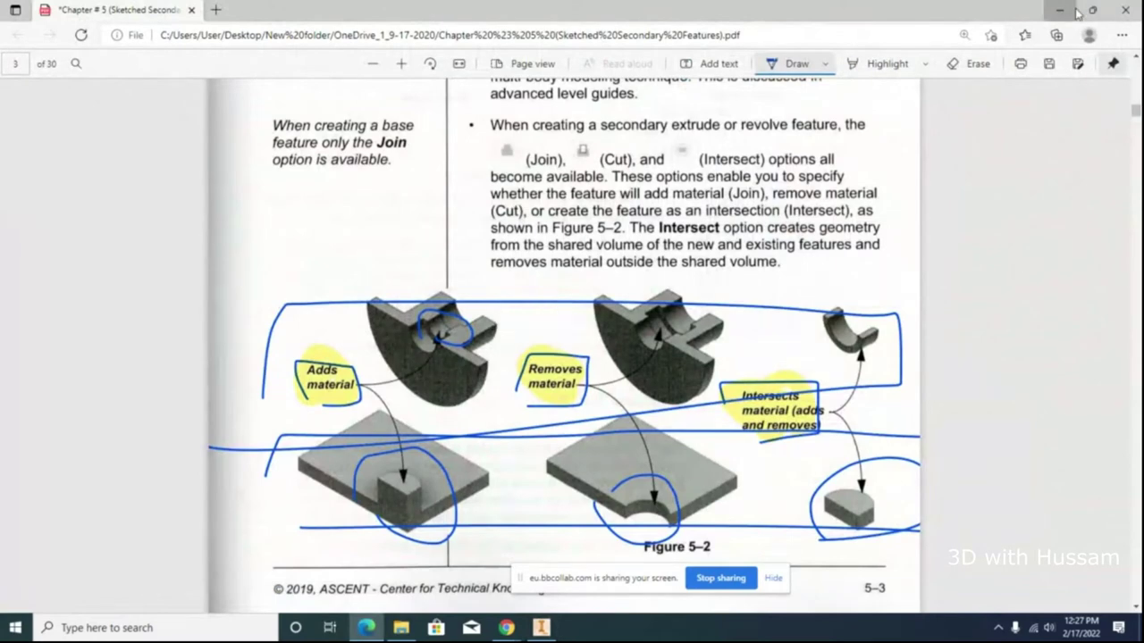
Step: Edit Revolution1 to sweep 180 degrees with the direction flipped
key(alt+Tab)
right_click(314, 197)
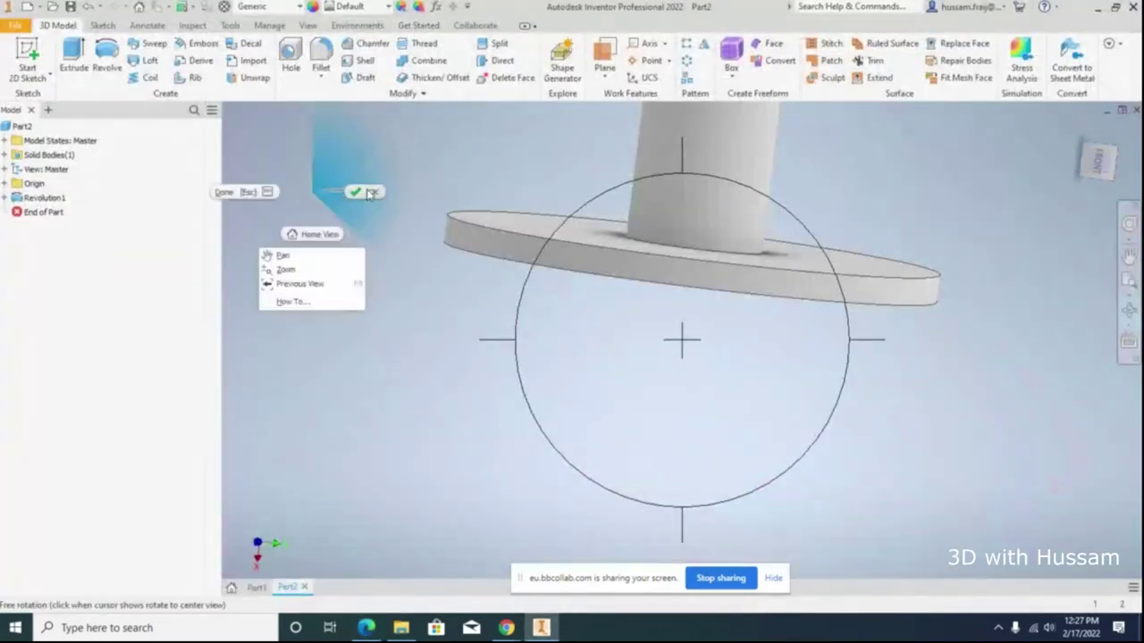
click(280, 253)
right_click(57, 205)
click(94, 332)
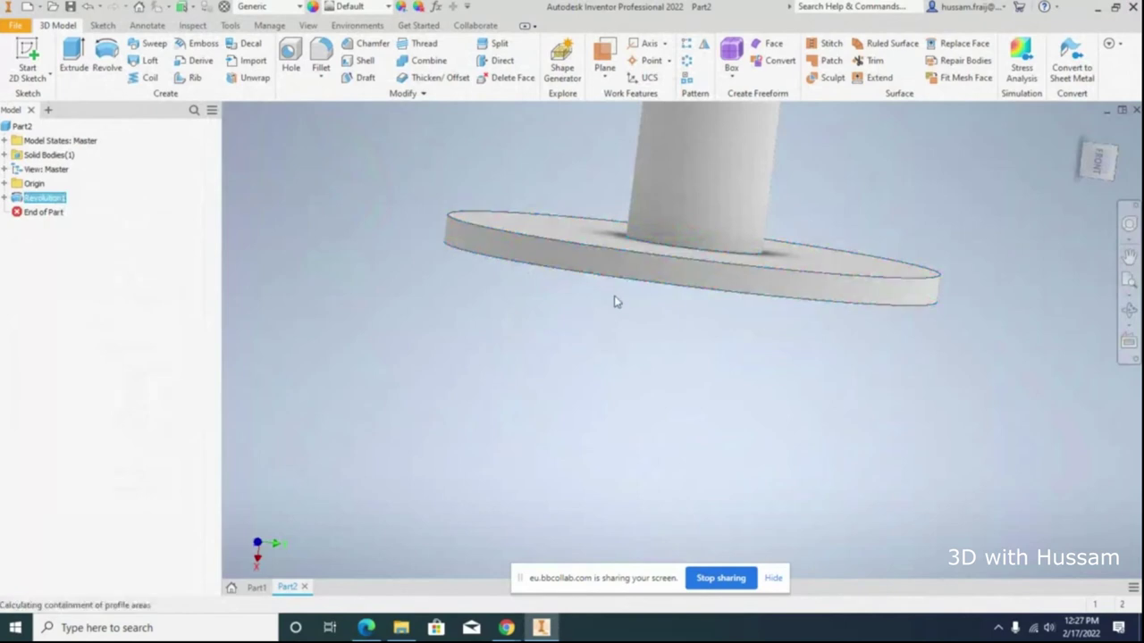
click(339, 283)
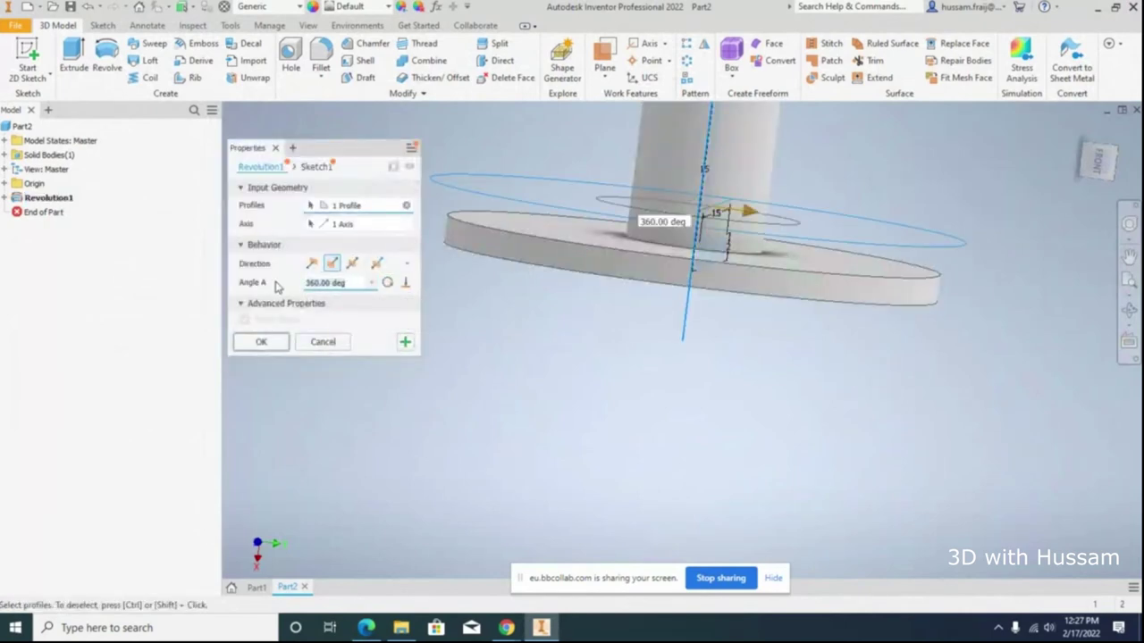
text(180)
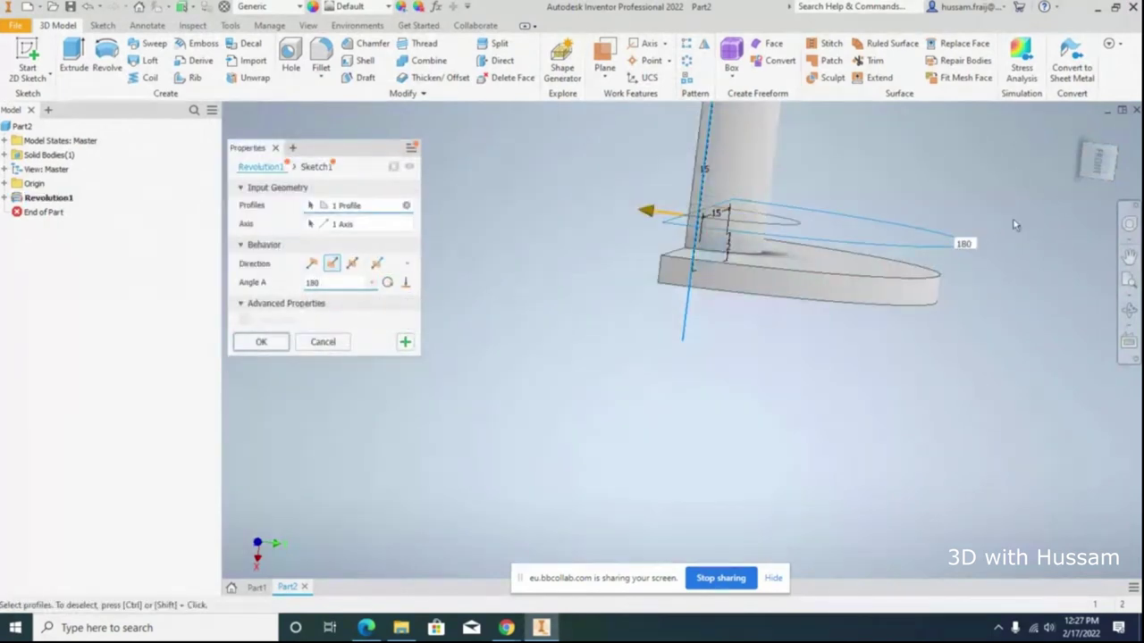
click(1076, 131)
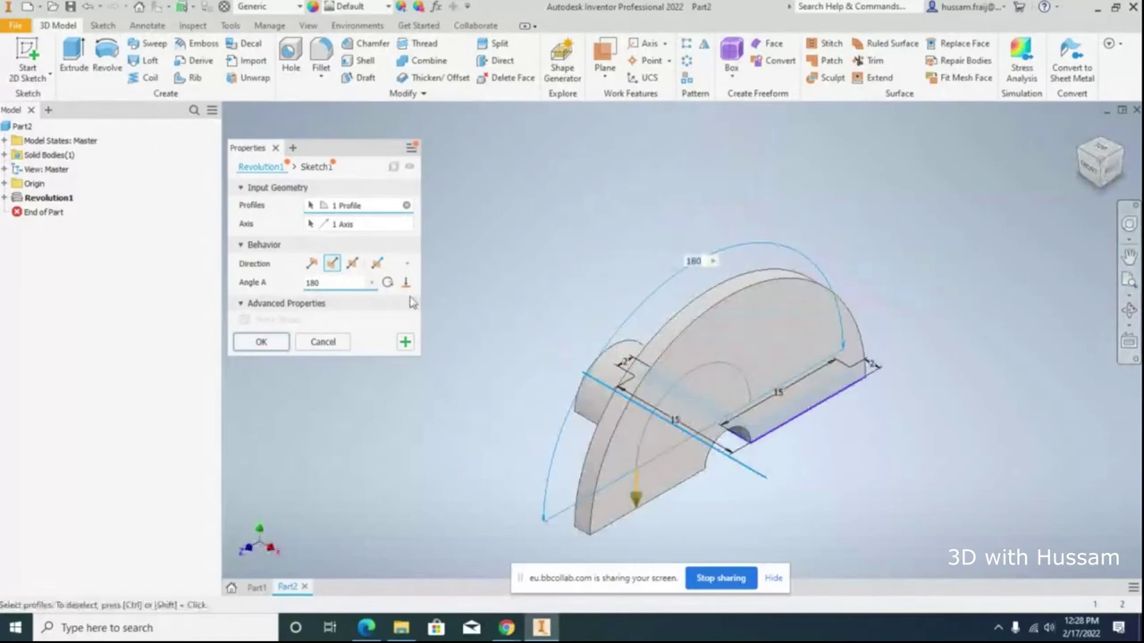
click(313, 265)
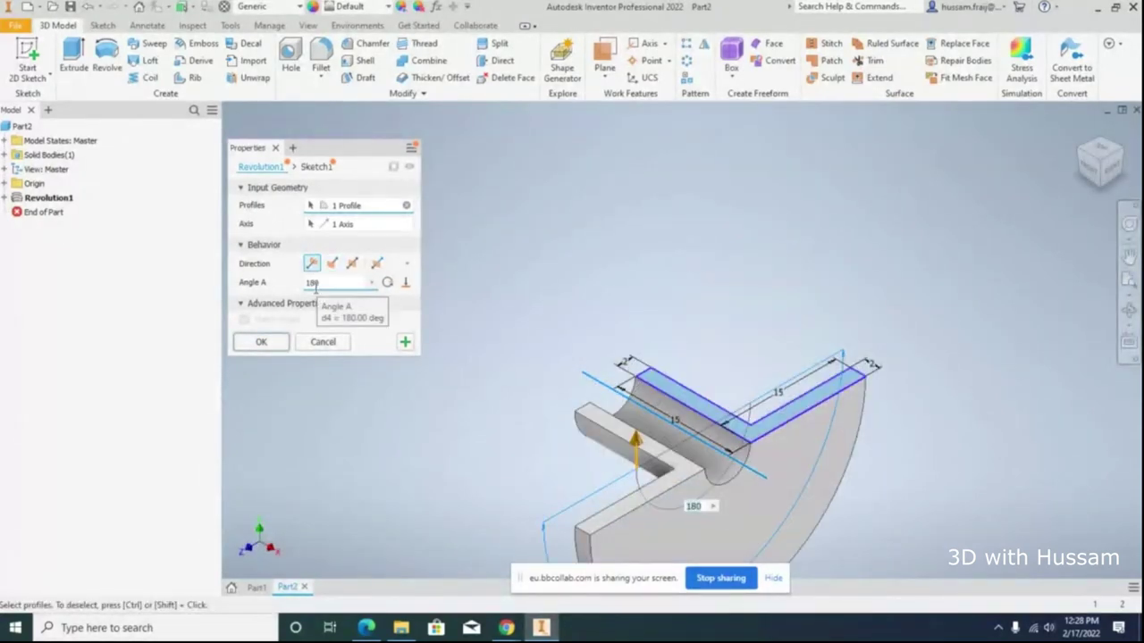
click(258, 341)
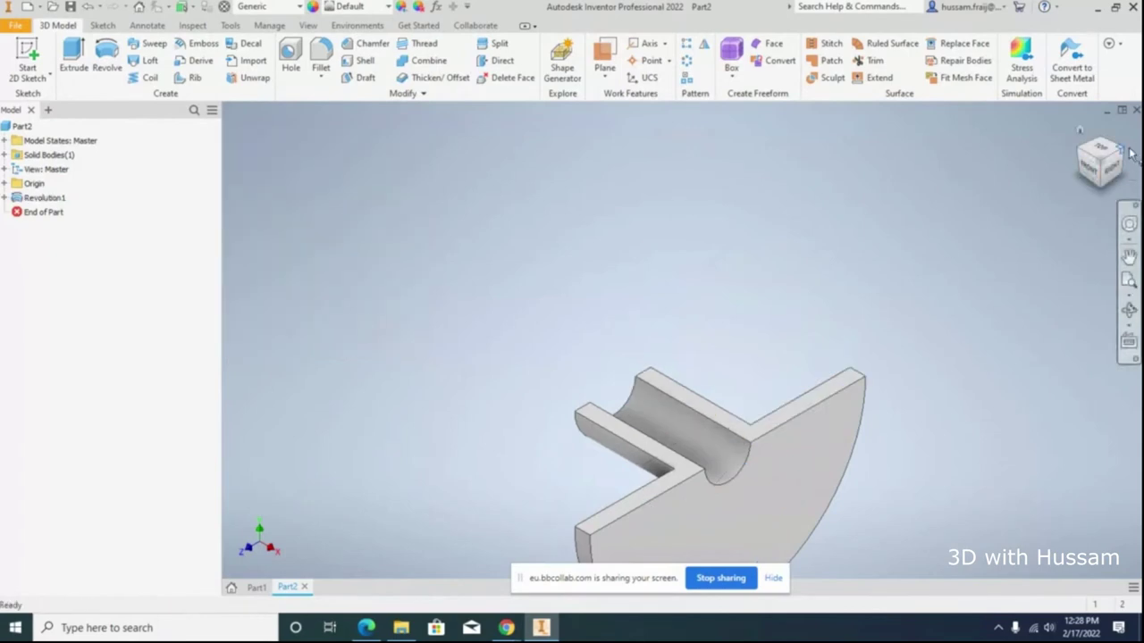
Step: Start a 2D sketch on the part's top face and draw a 2 by 2 mm square
drag(1130, 153, 681, 198)
scroll(757, 228, up, 2)
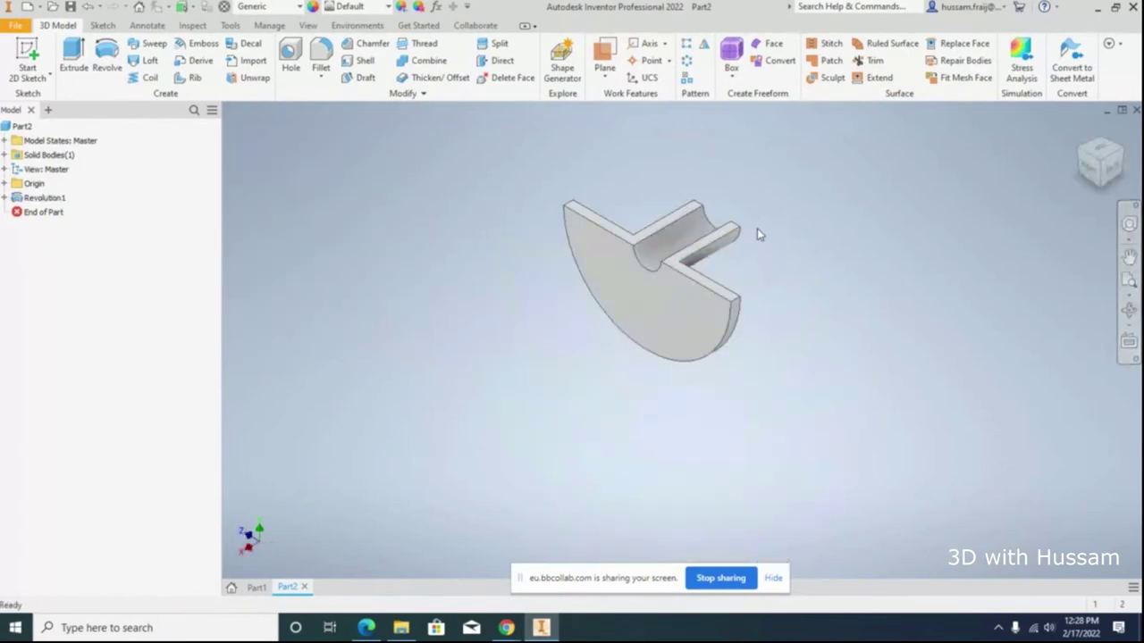
scroll(759, 229, down, 3)
middle_drag(760, 230, 775, 250)
scroll(764, 240, down, 3)
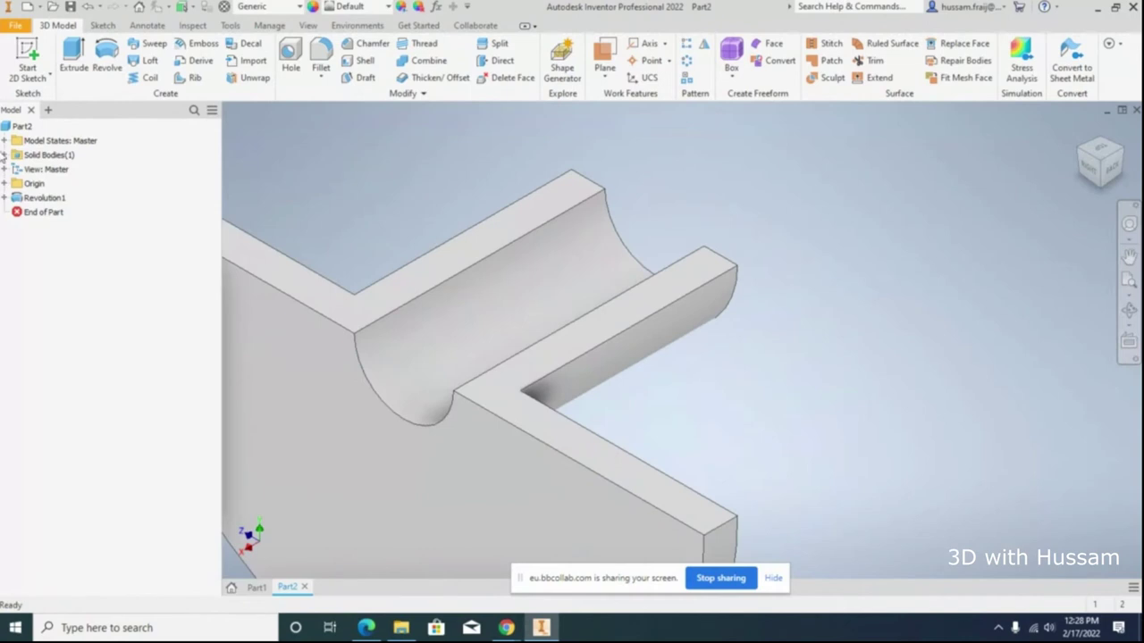
click(49, 78)
click(45, 96)
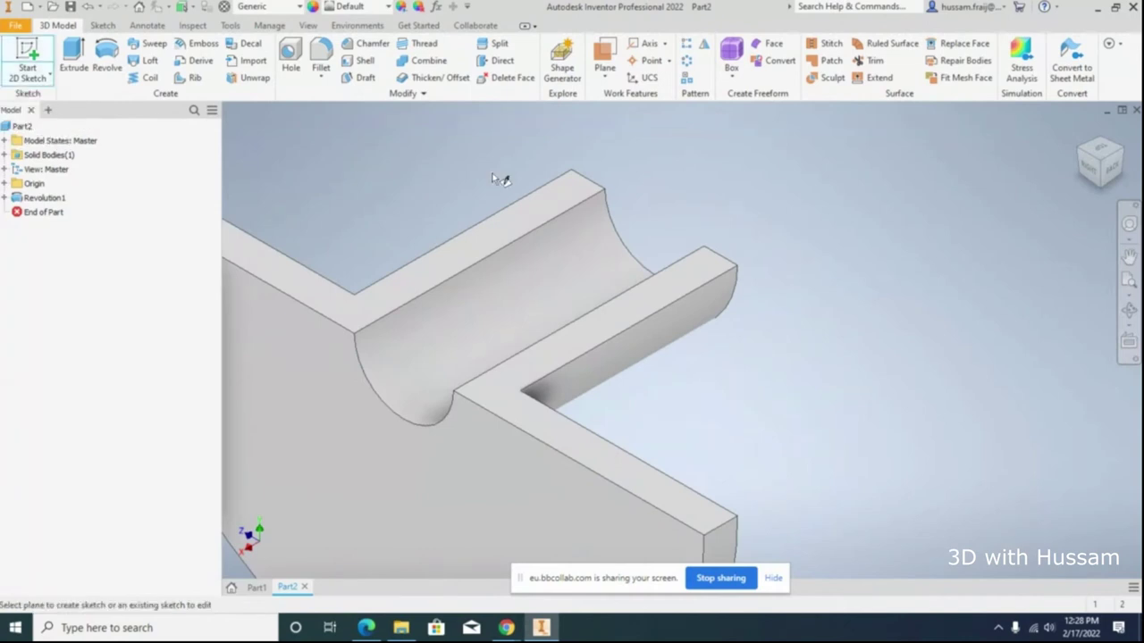
click(466, 248)
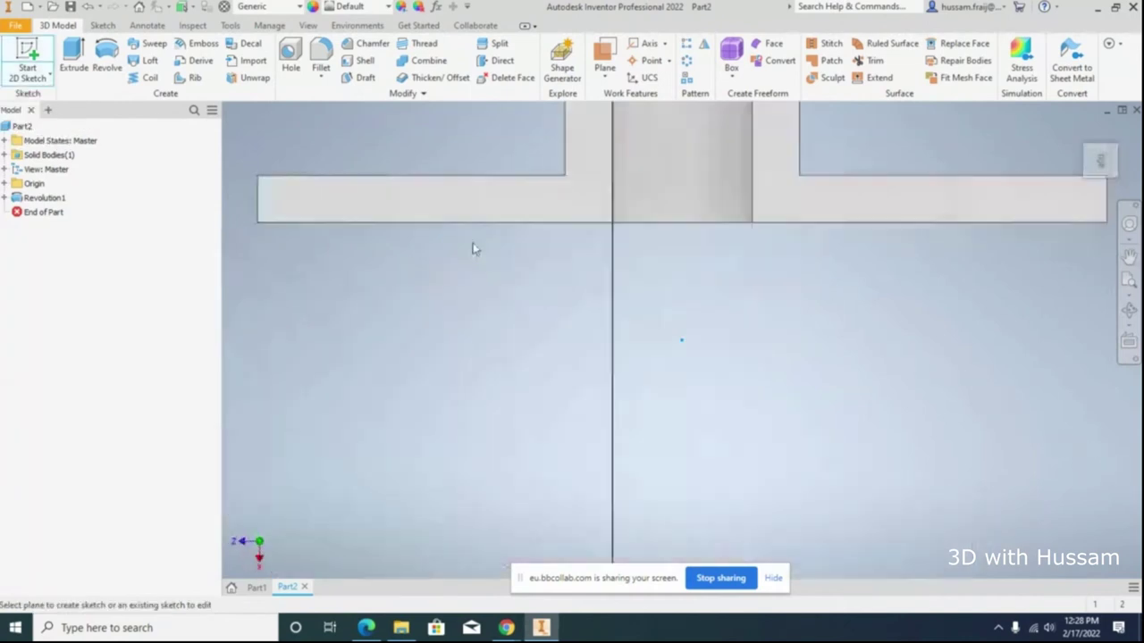
scroll(643, 205, down, 3)
click(195, 68)
scroll(548, 197, down, 3)
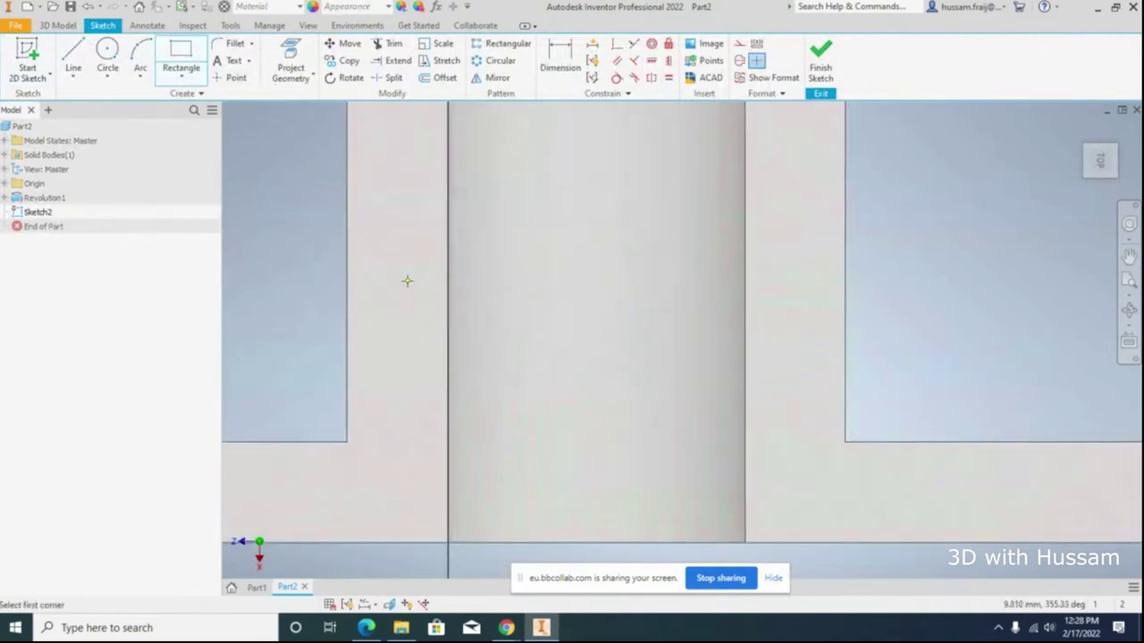
click(408, 281)
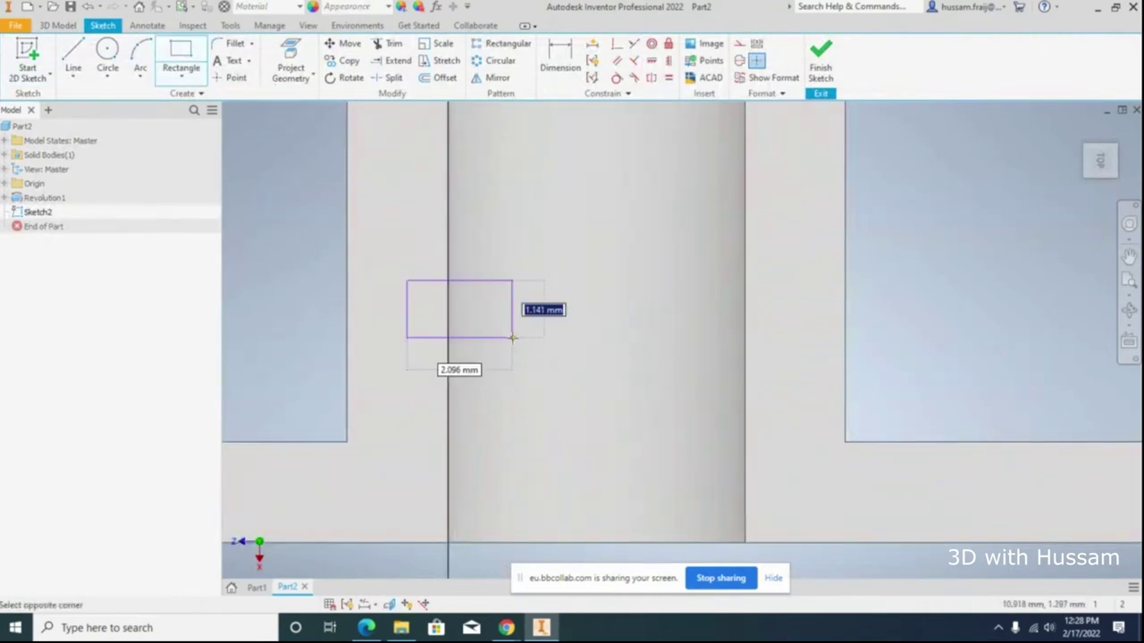
text(2)
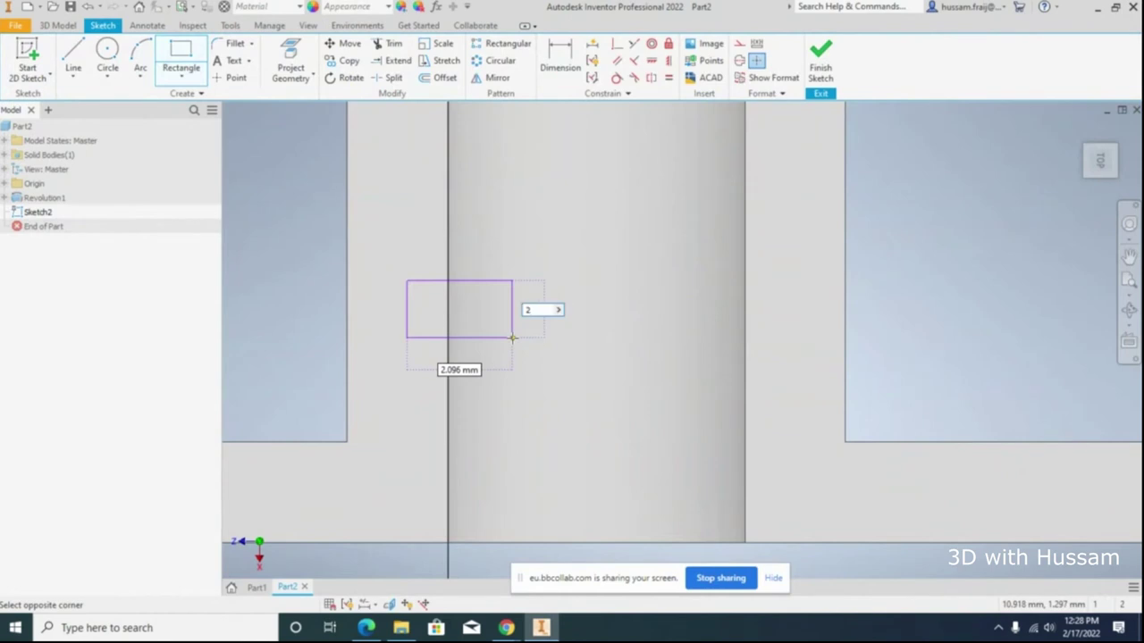
key(Tab)
text(2)
key(Return)
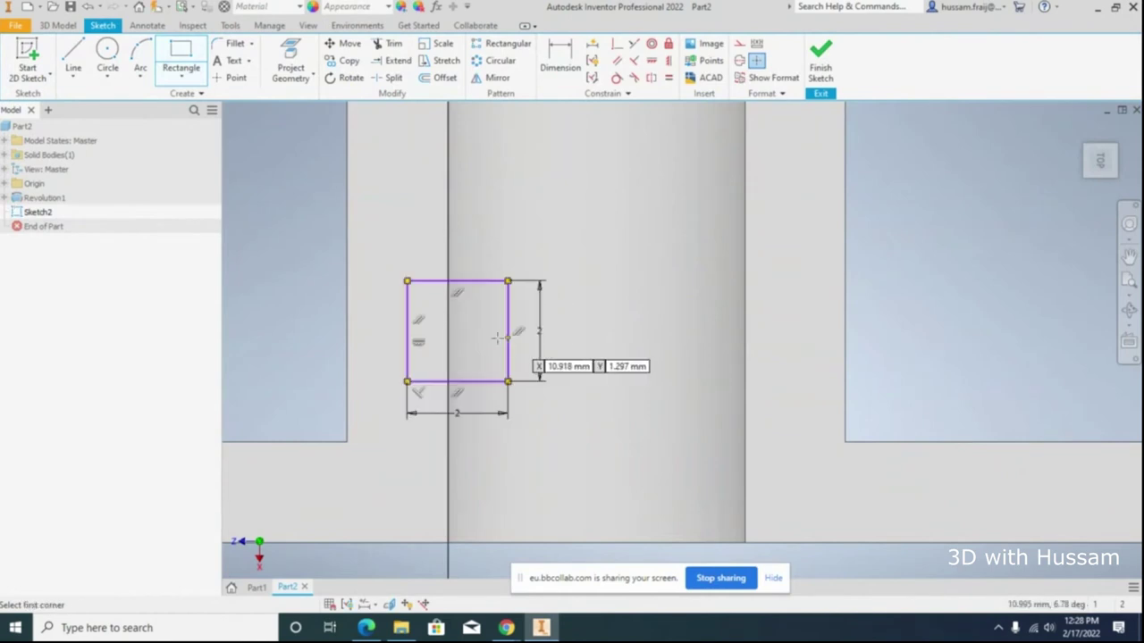
key(Escape)
Step: Draw a straight line along the half tube as the revolve axis and finish the sketch
scroll(572, 299, up, 3)
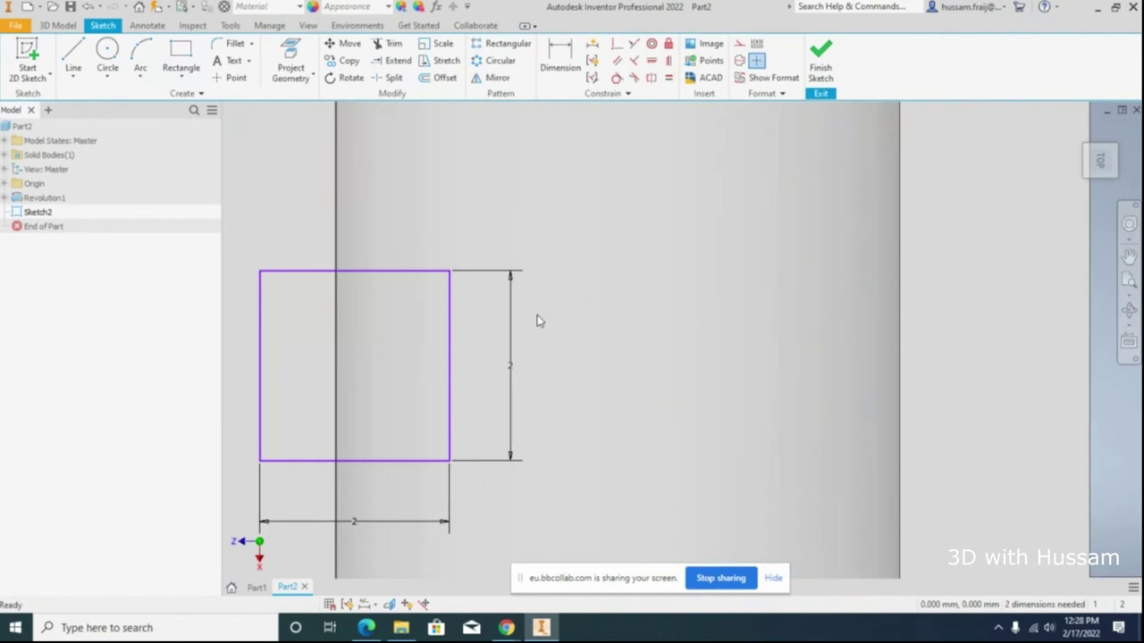
scroll(538, 322, down, 5)
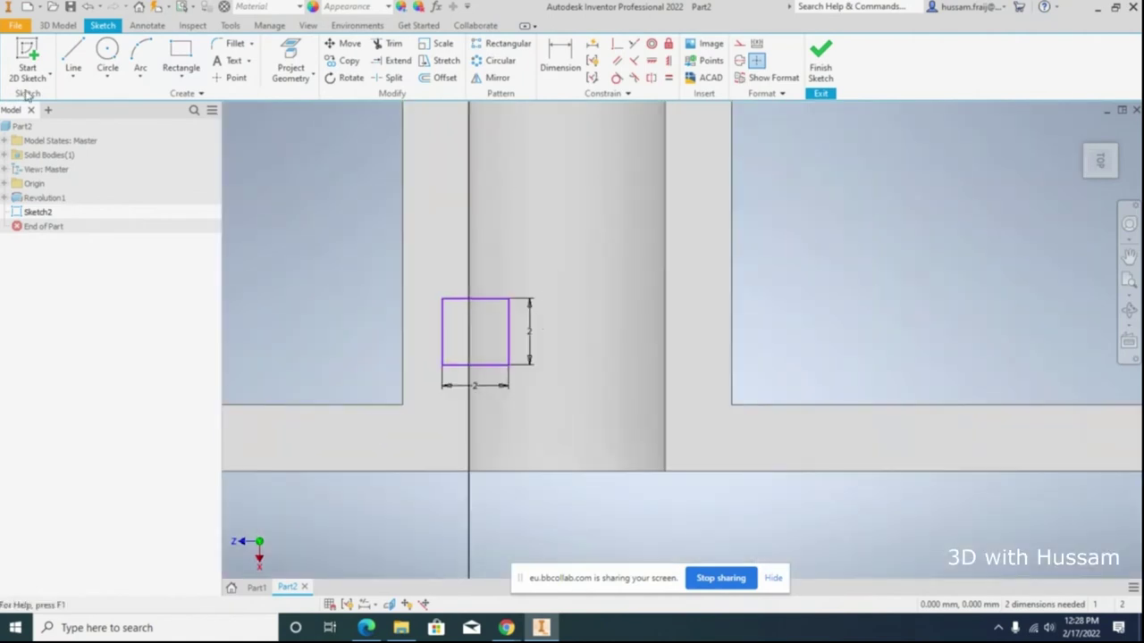
click(73, 52)
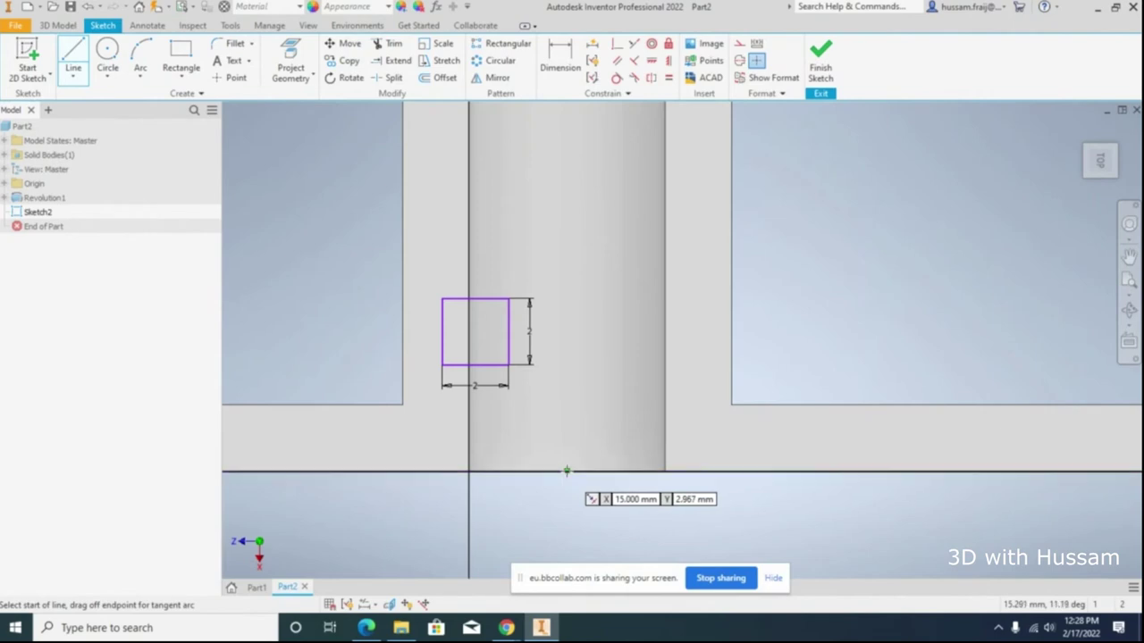
click(566, 471)
click(567, 122)
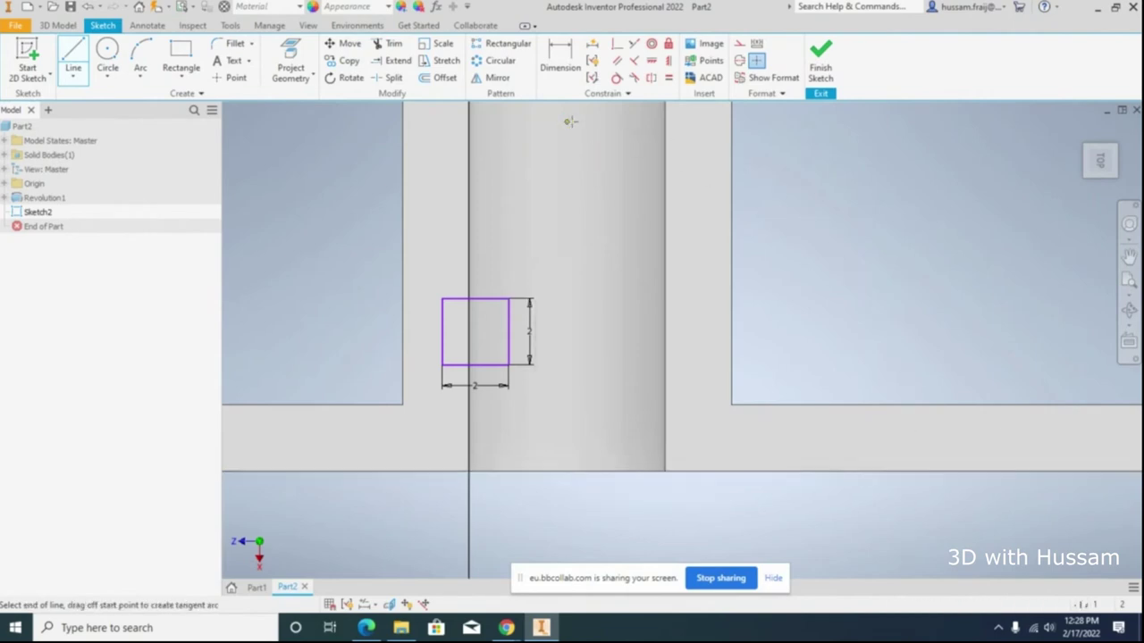
click(820, 60)
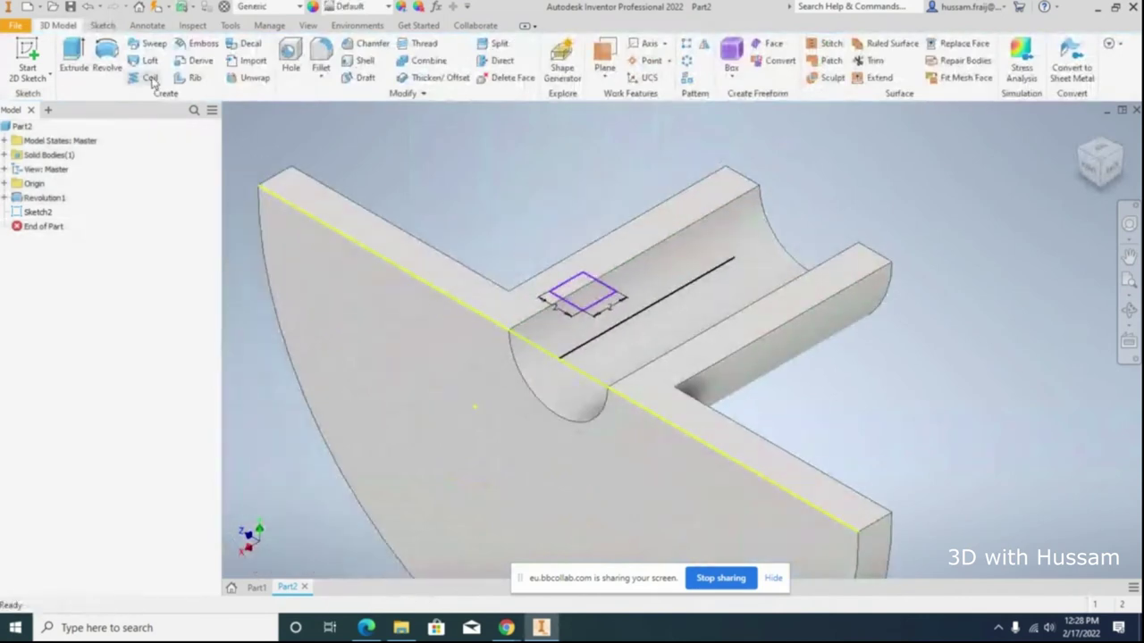
Step: Revolve the 2 mm square 180 degrees about the sketched line in the flipped direction
click(106, 58)
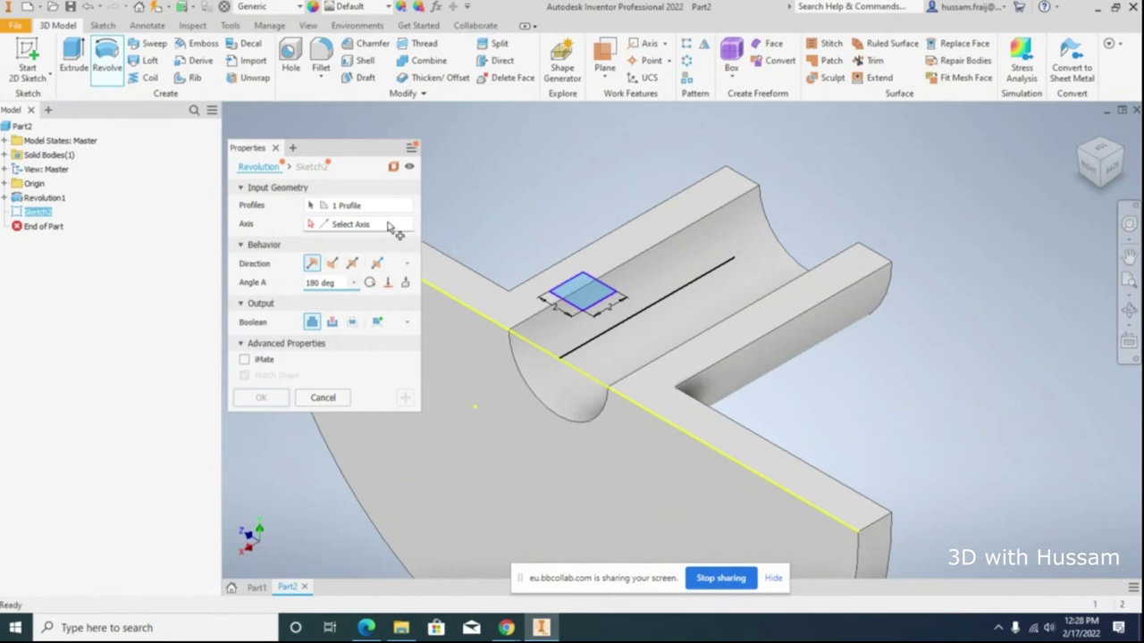
click(649, 324)
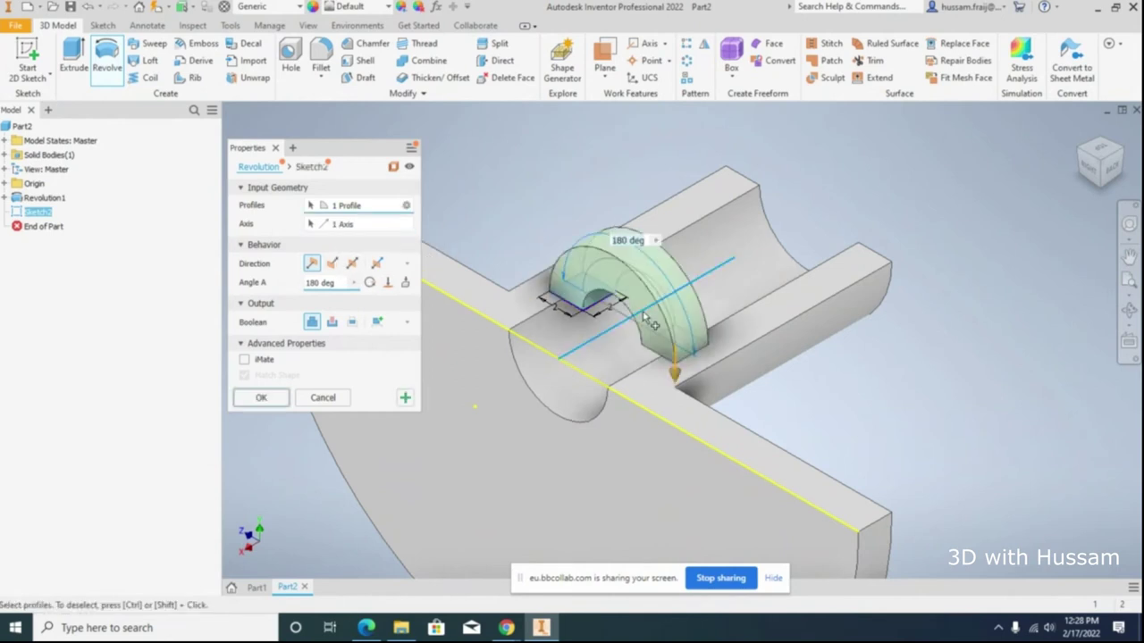
click(332, 264)
click(263, 397)
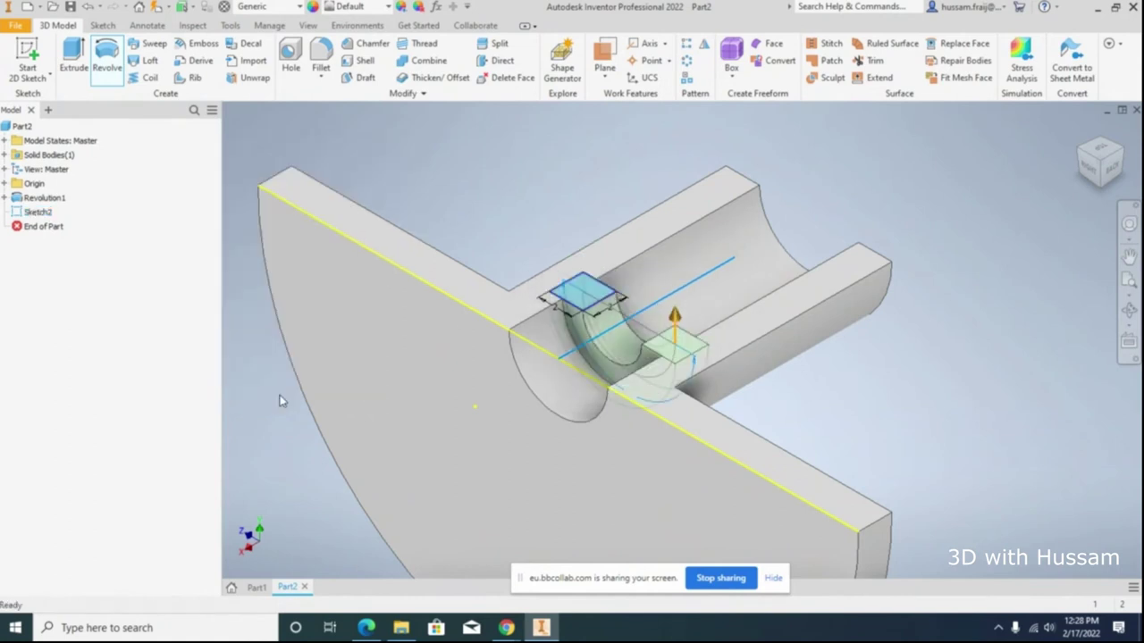
click(367, 628)
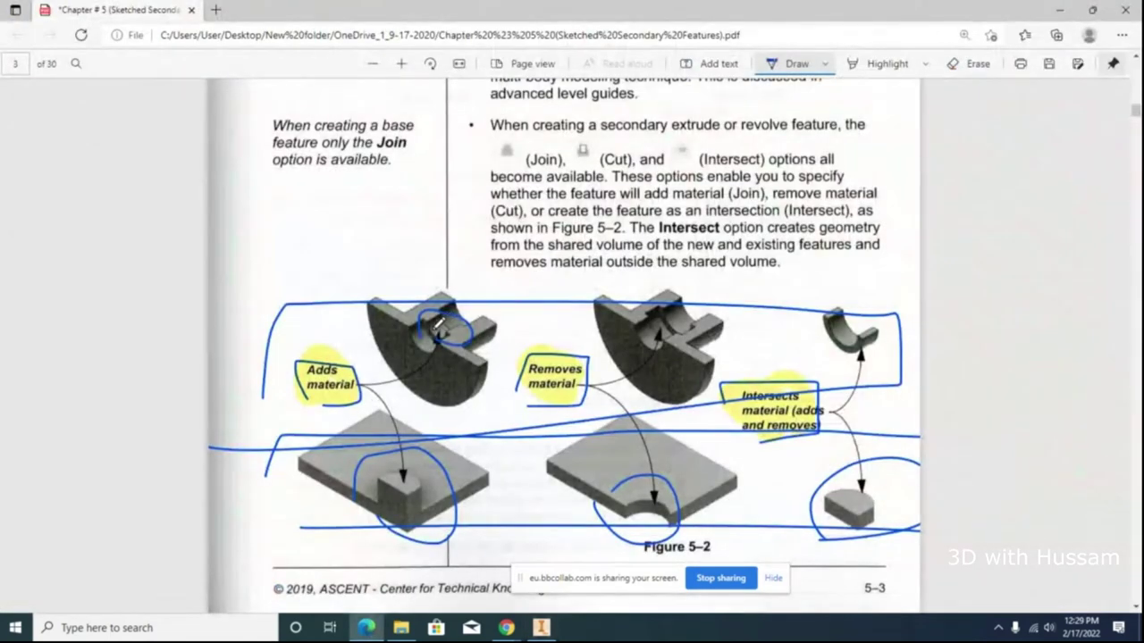
Step: Erase the ink circle around the left model in Figure 5-2 and return to Inventor
ctrl+scroll(437, 328, up, 3)
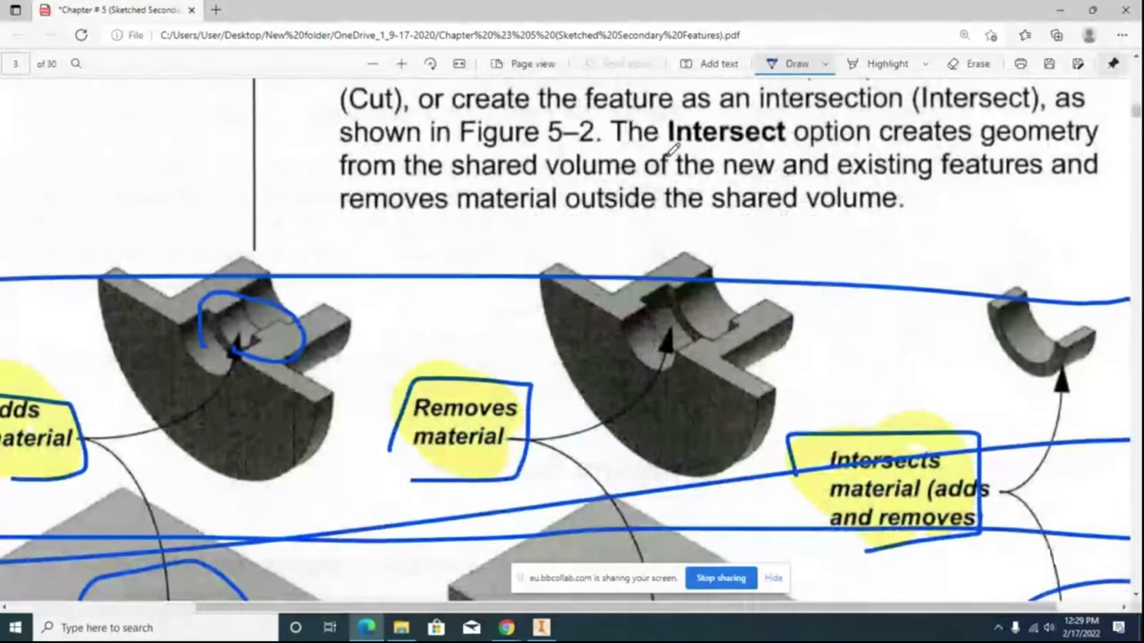
click(970, 63)
click(286, 317)
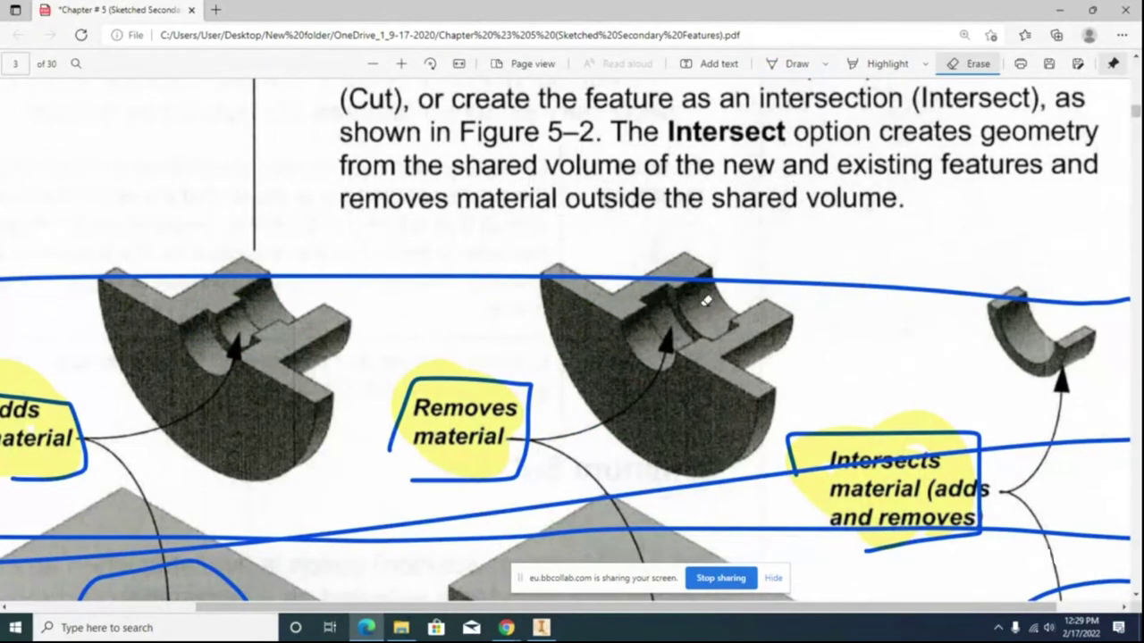
click(1059, 10)
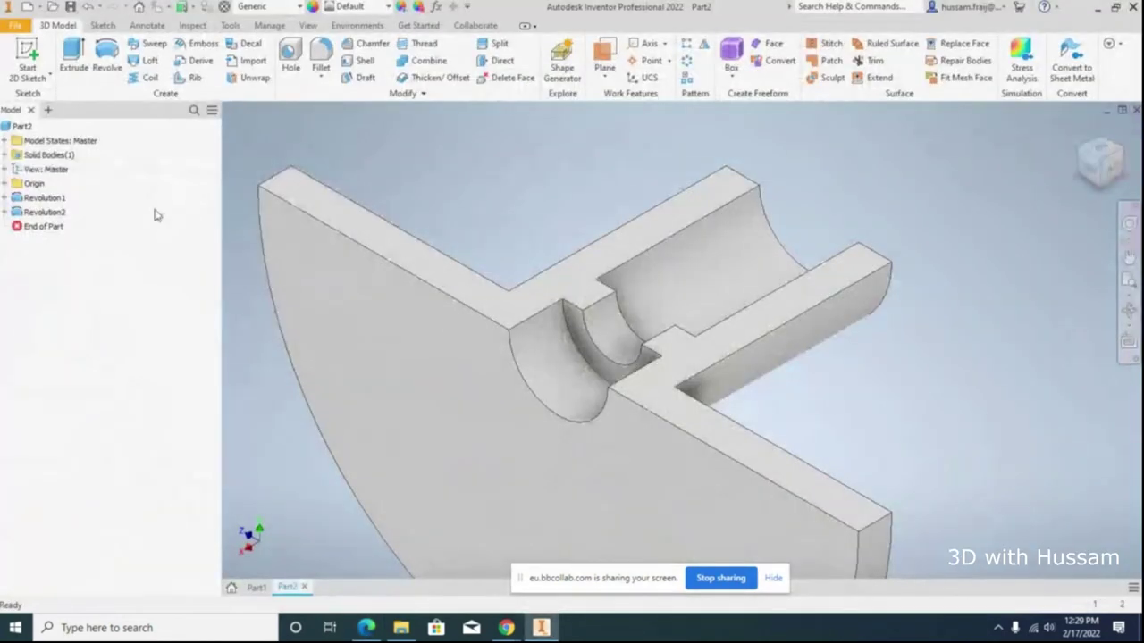
Step: Switch Revolution2 to the Cut boolean, carving a 2 mm half-ring groove into the channel
right_click(41, 212)
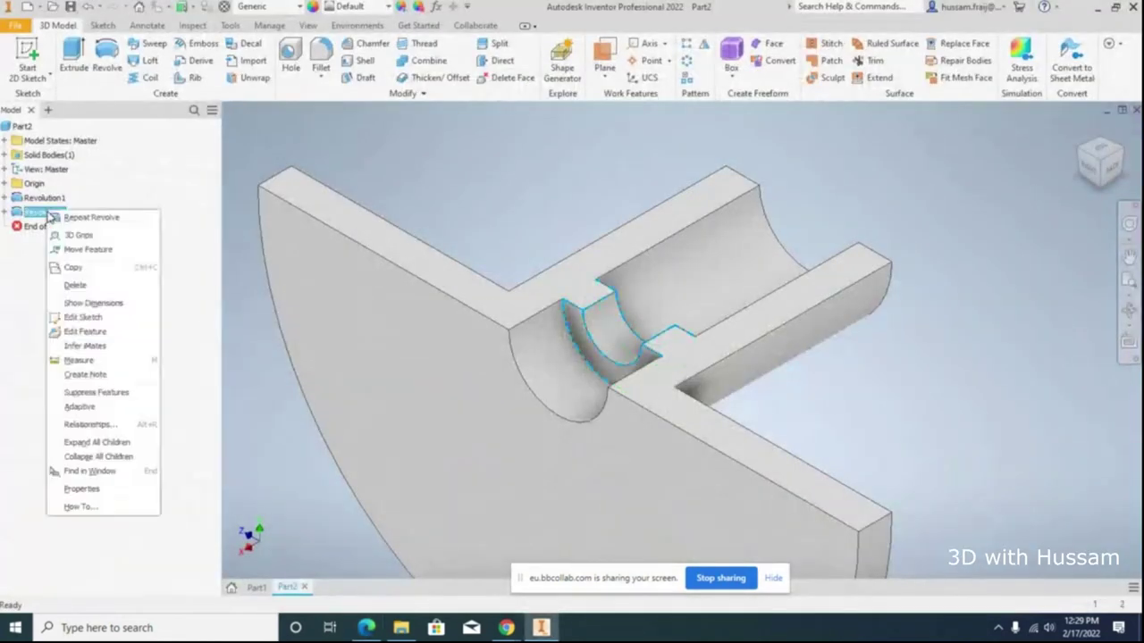
click(100, 334)
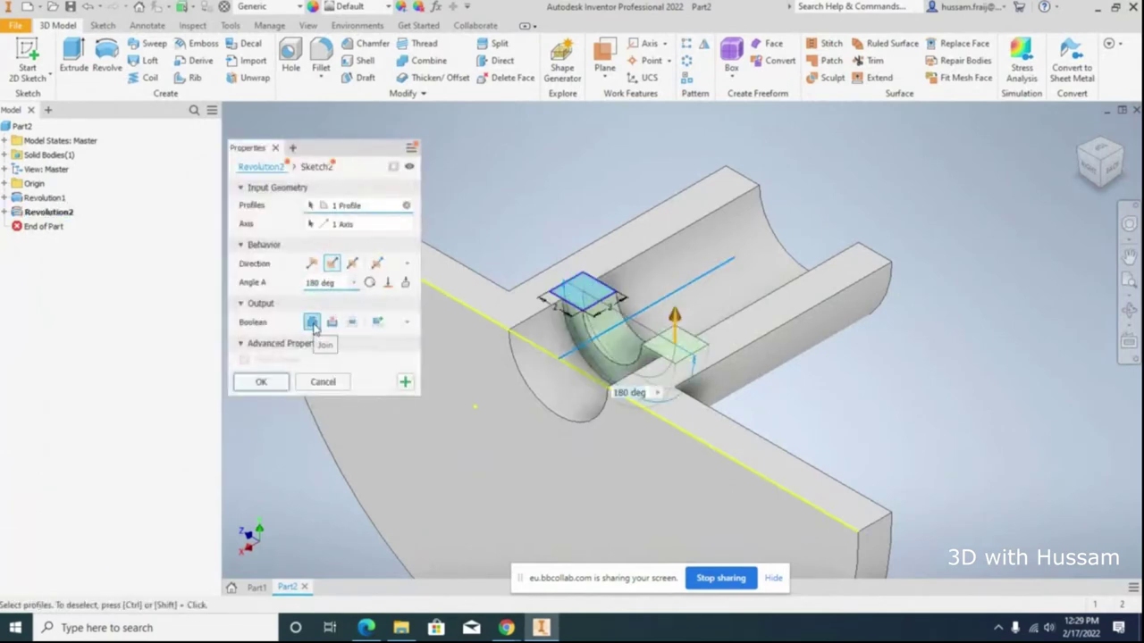
click(333, 322)
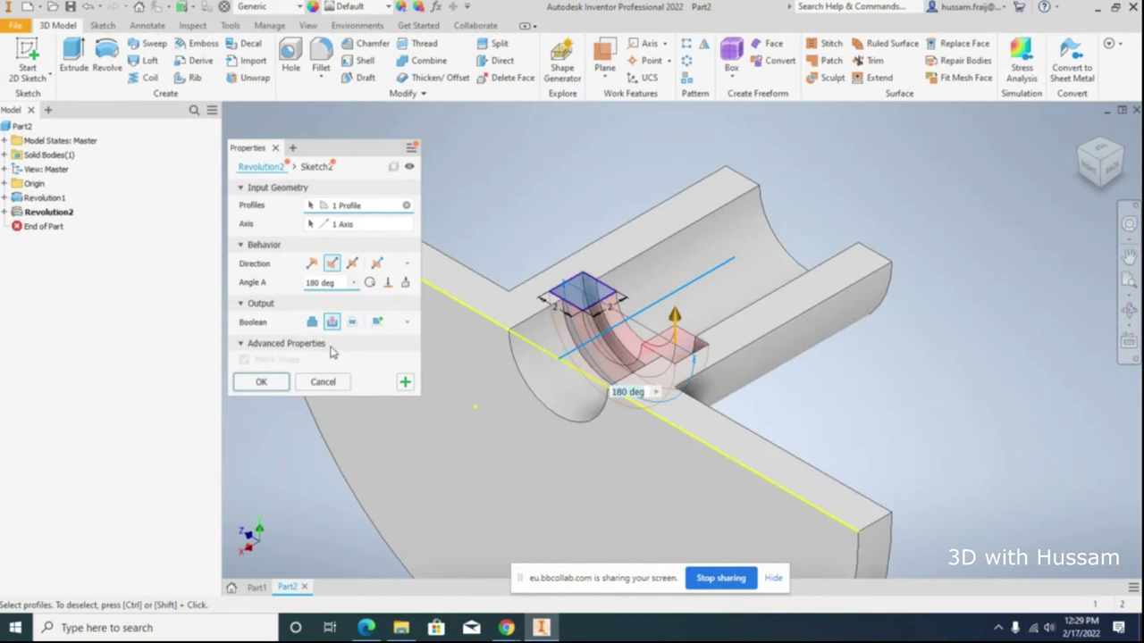
click(261, 382)
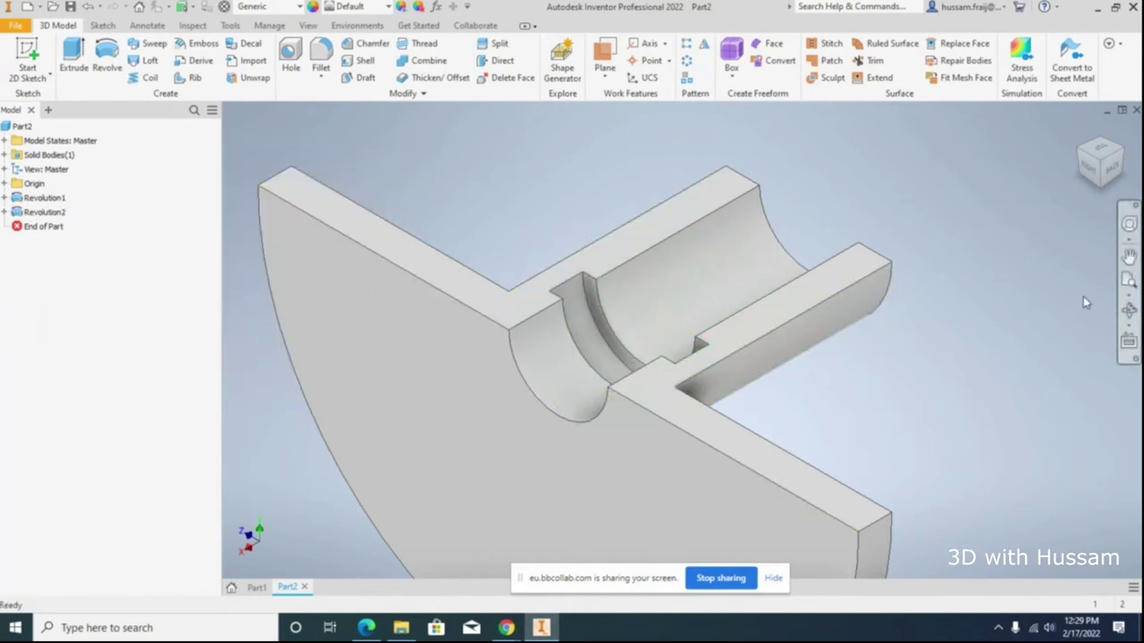
click(1129, 309)
drag(689, 467, 557, 293)
Step: Edit Revolution2 to use the Intersect boolean, leaving only the 2 mm curved half-ring
right_click(492, 293)
click(523, 298)
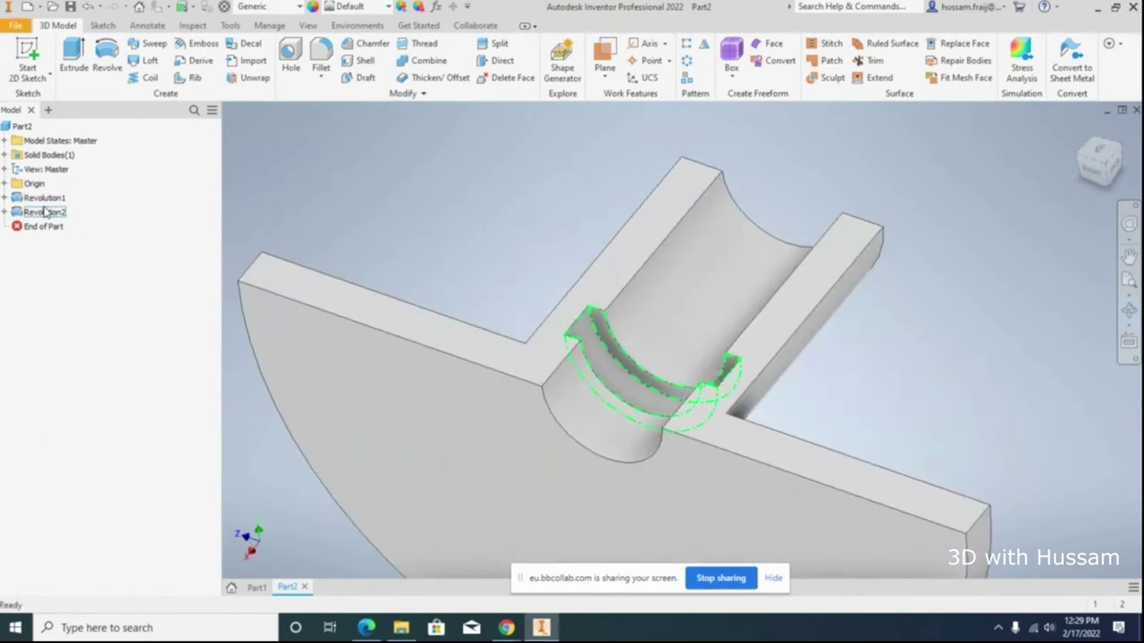
right_click(47, 216)
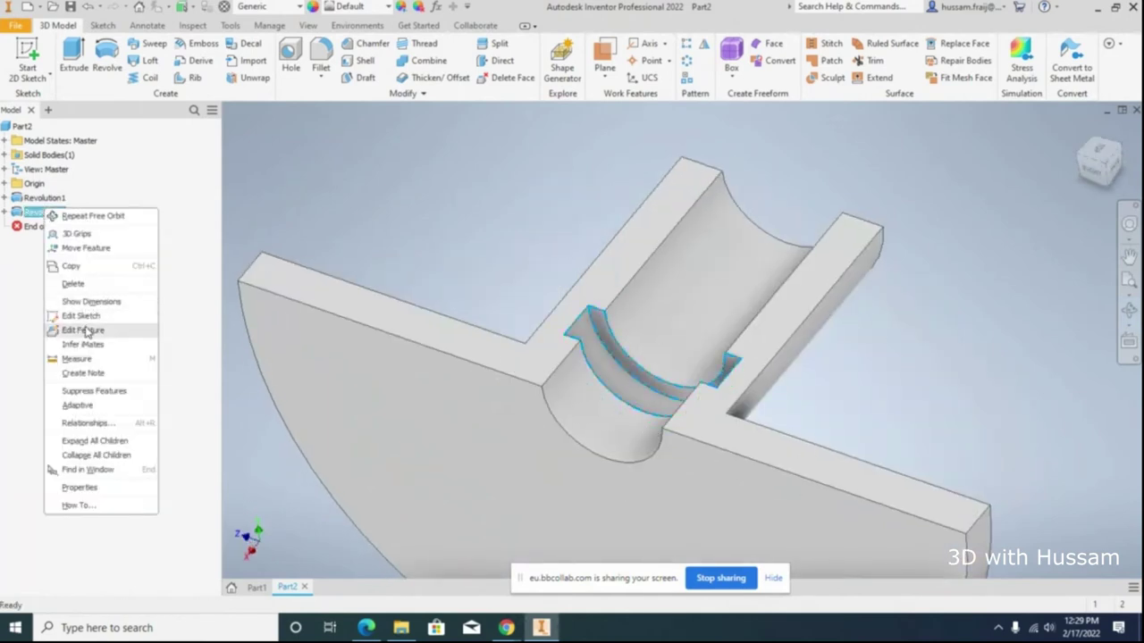
click(82, 330)
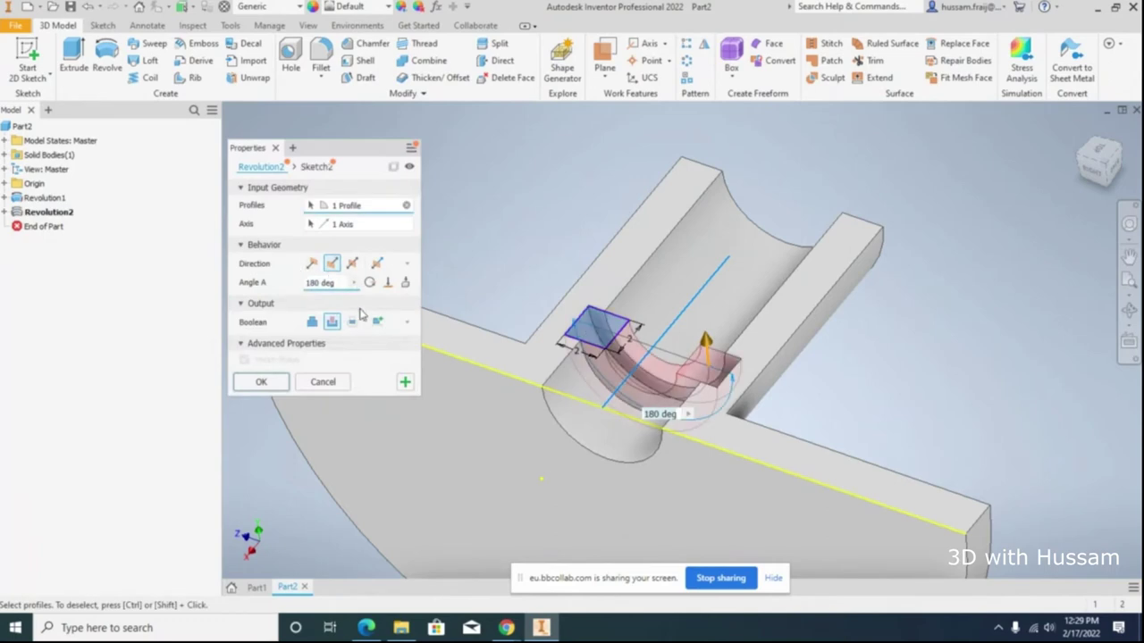
scroll(616, 340, up, 3)
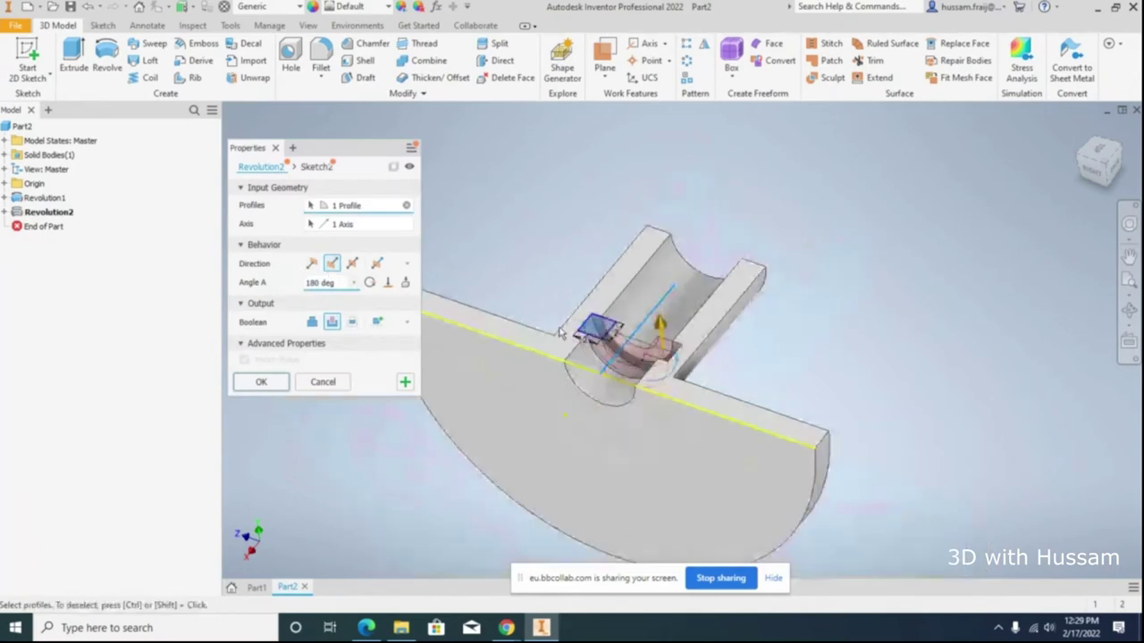
scroll(727, 355, up, 2)
click(354, 321)
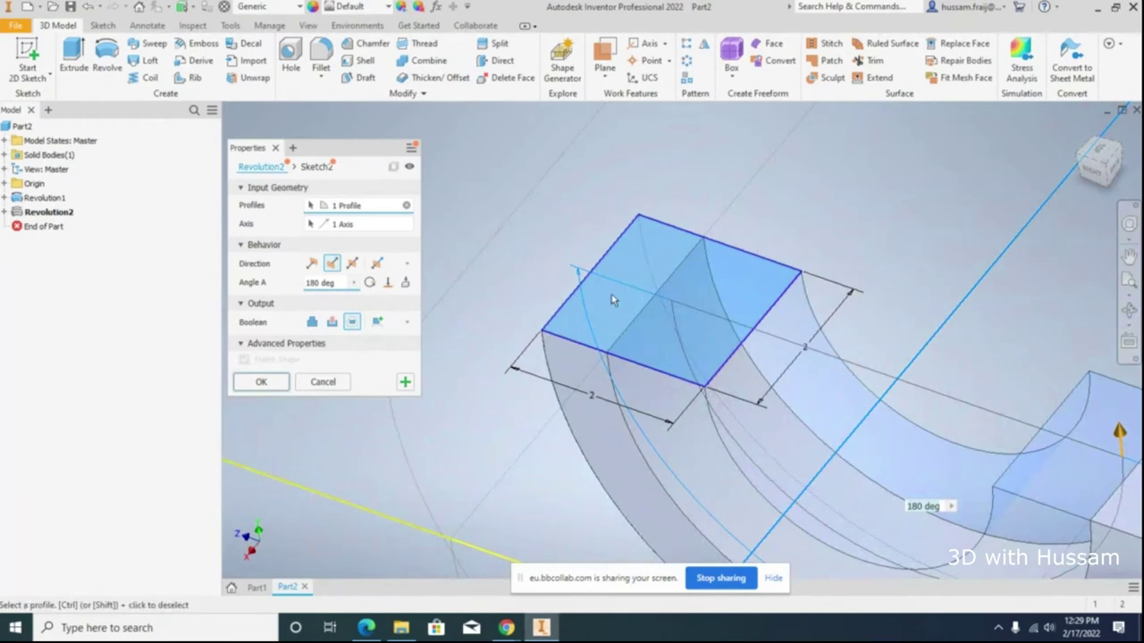
scroll(563, 344, down, 5)
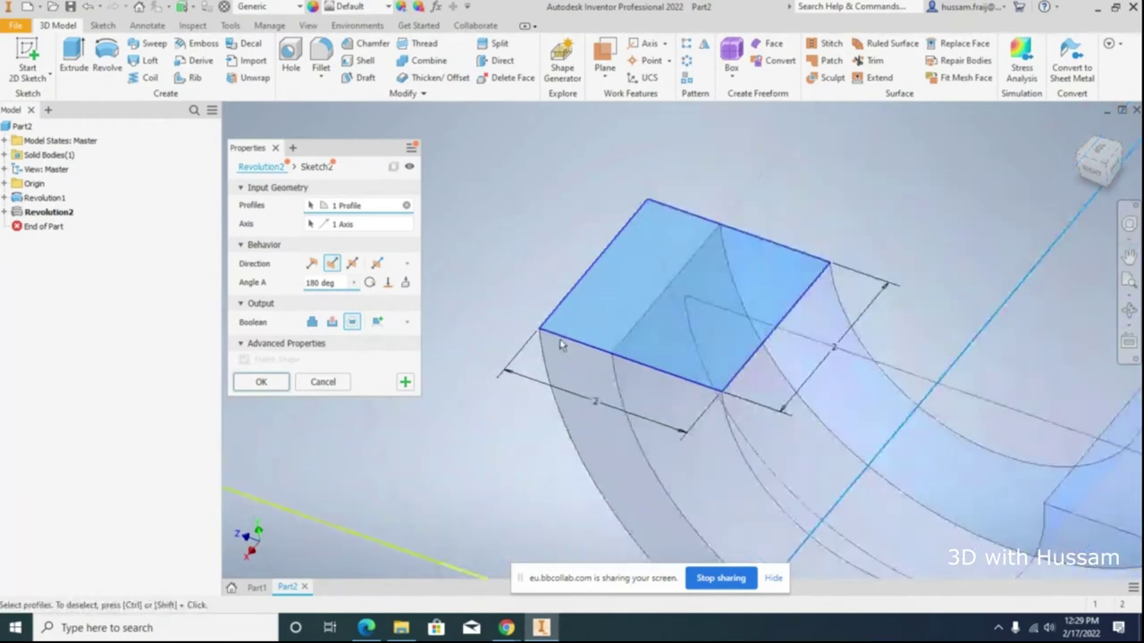
click(261, 381)
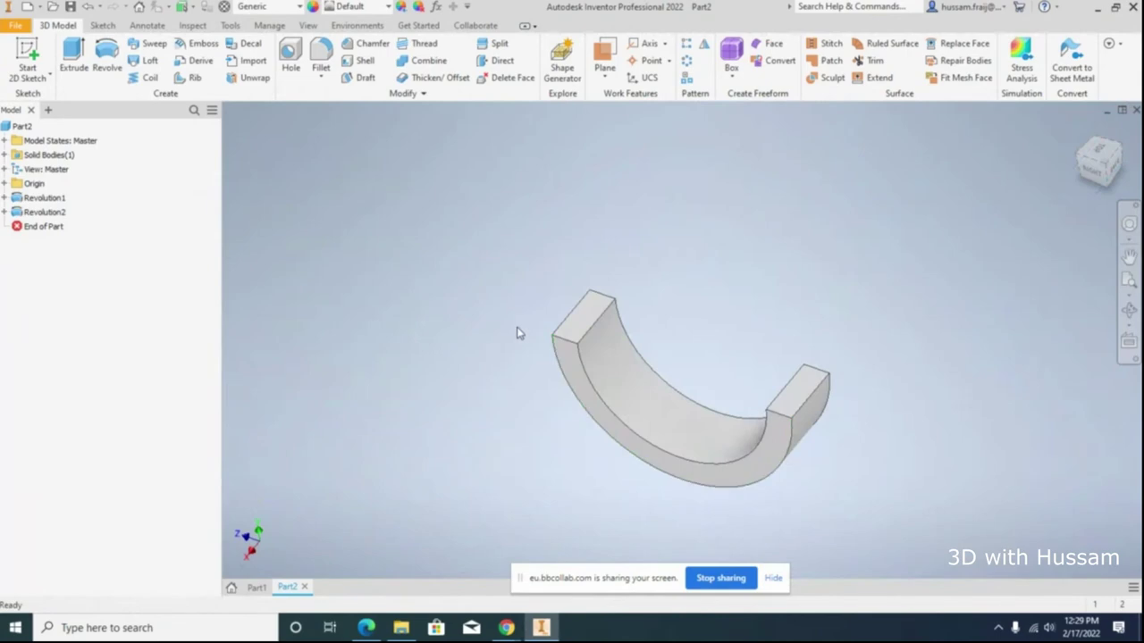
Step: In the textbook PDF, highlight the small curved Intersect result, then erase the highlight
click(362, 628)
drag(970, 368, 1072, 278)
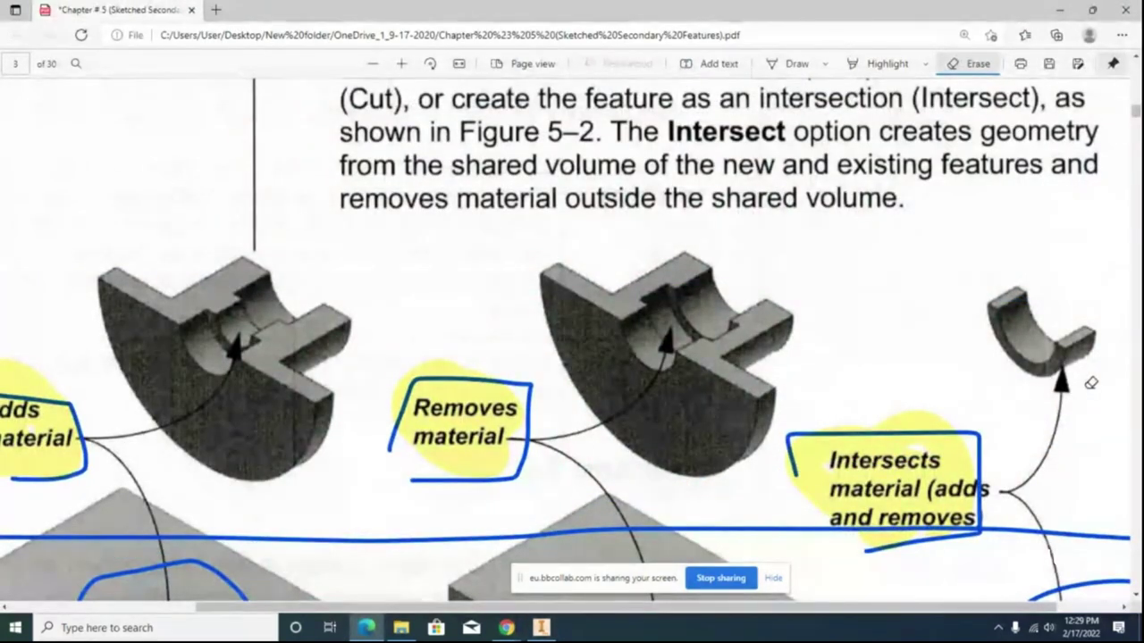
click(887, 63)
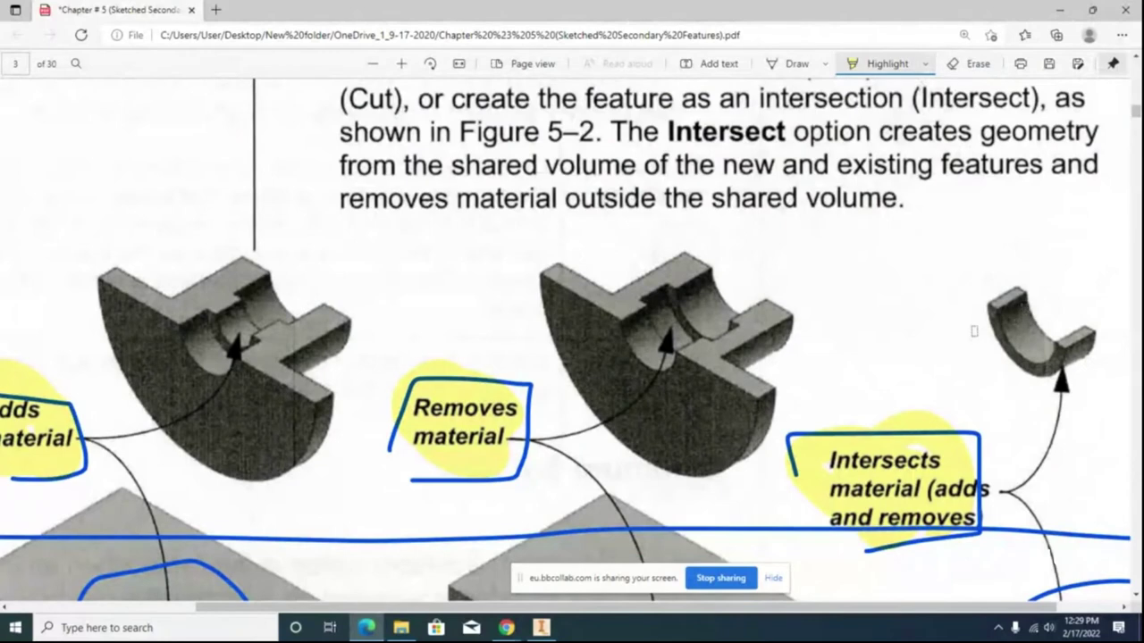
mouse_move(1058, 274)
mouse_down()
mouse_move(950, 332)
mouse_move(938, 375)
mouse_move(929, 342)
mouse_up()
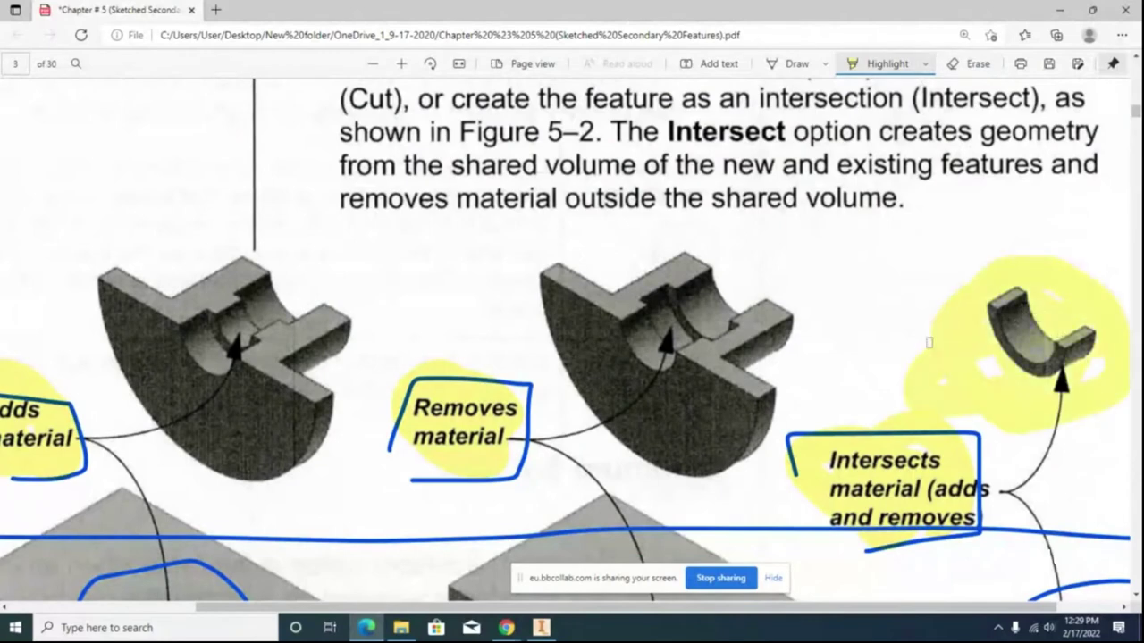
scroll(863, 363, down, 1)
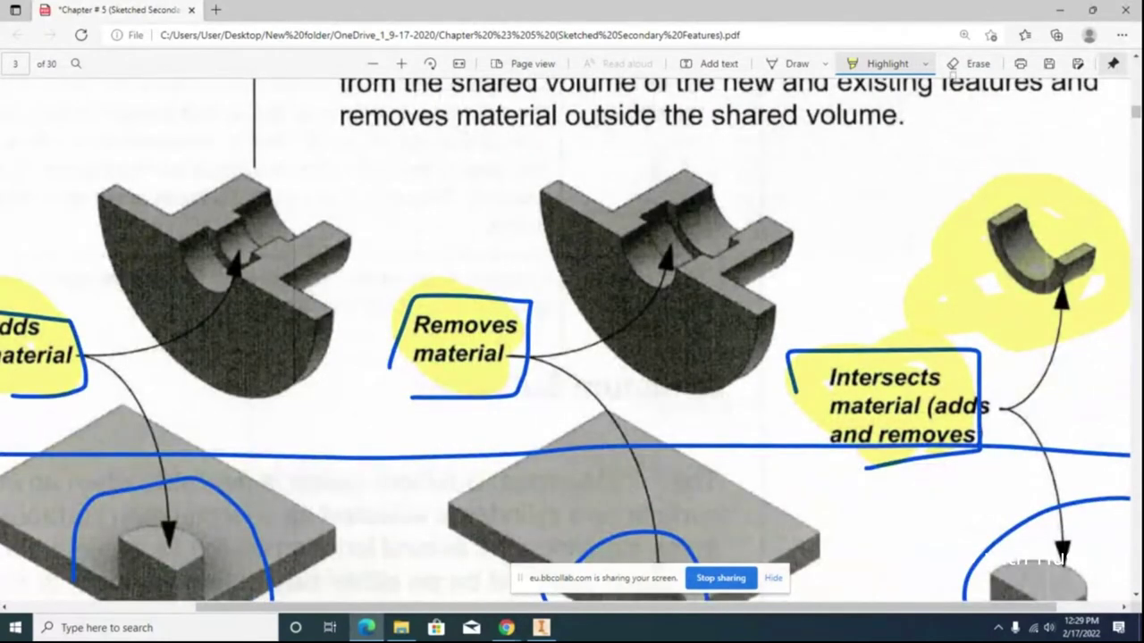
click(972, 64)
drag(947, 339, 876, 332)
Step: Scroll the chapter down to the Minimum Solution example in Figure 5-4, then return to Inventor
ctrl+scroll(790, 367, down, 2)
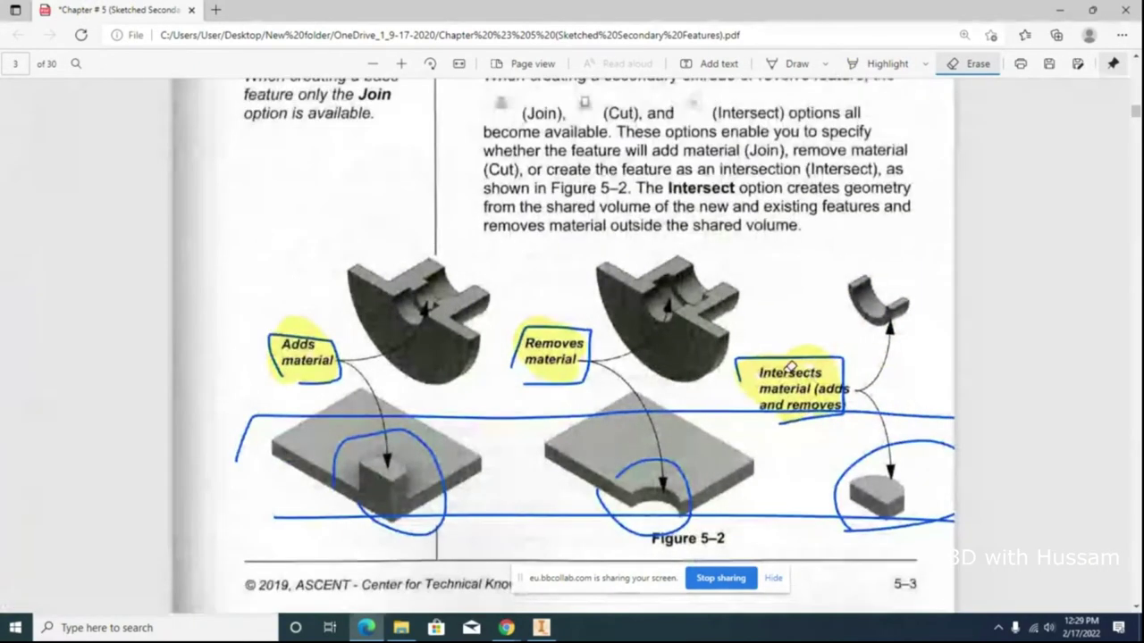
scroll(753, 319, down, 4)
scroll(720, 284, down, 14)
scroll(720, 283, up, 5)
scroll(719, 282, down, 2)
scroll(720, 284, down, 7)
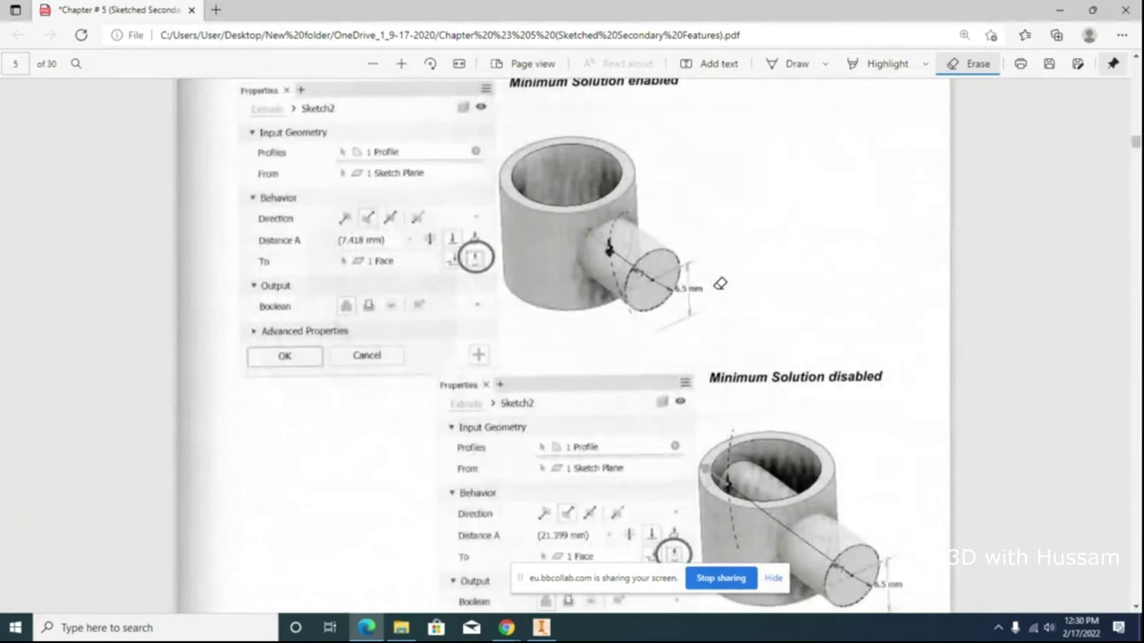
scroll(546, 235, down, 4)
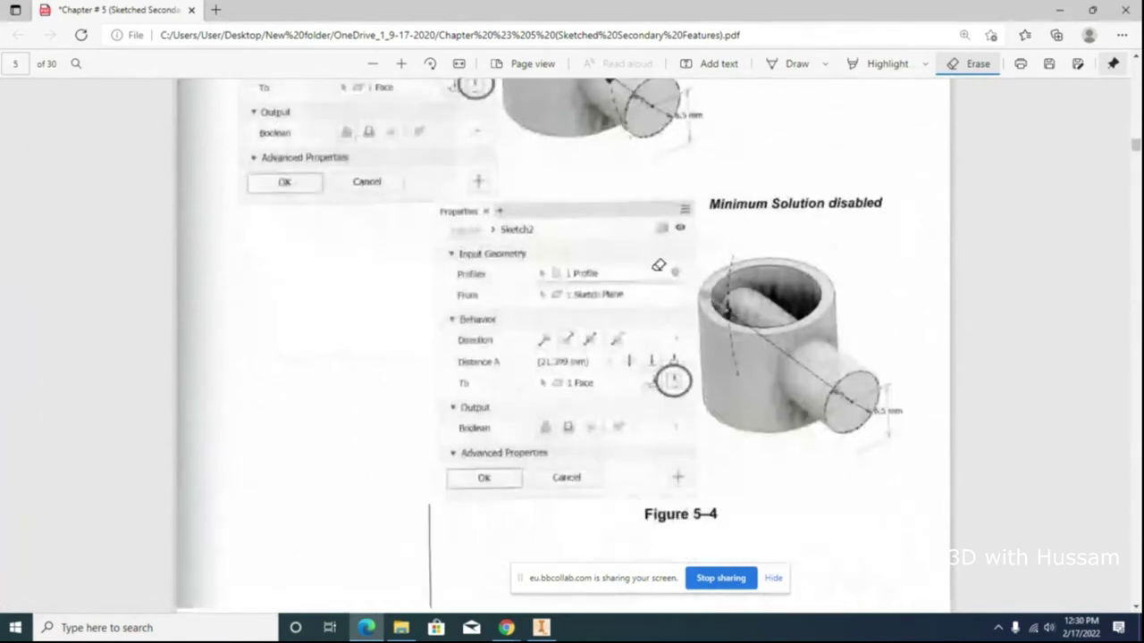
scroll(846, 153, up, 1)
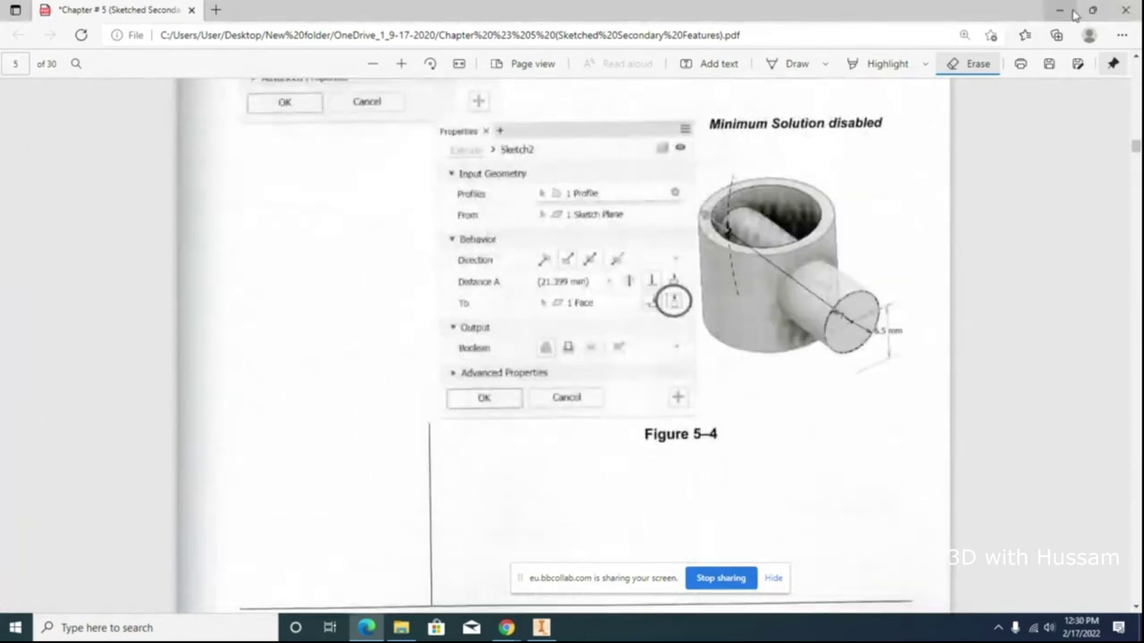
click(1072, 11)
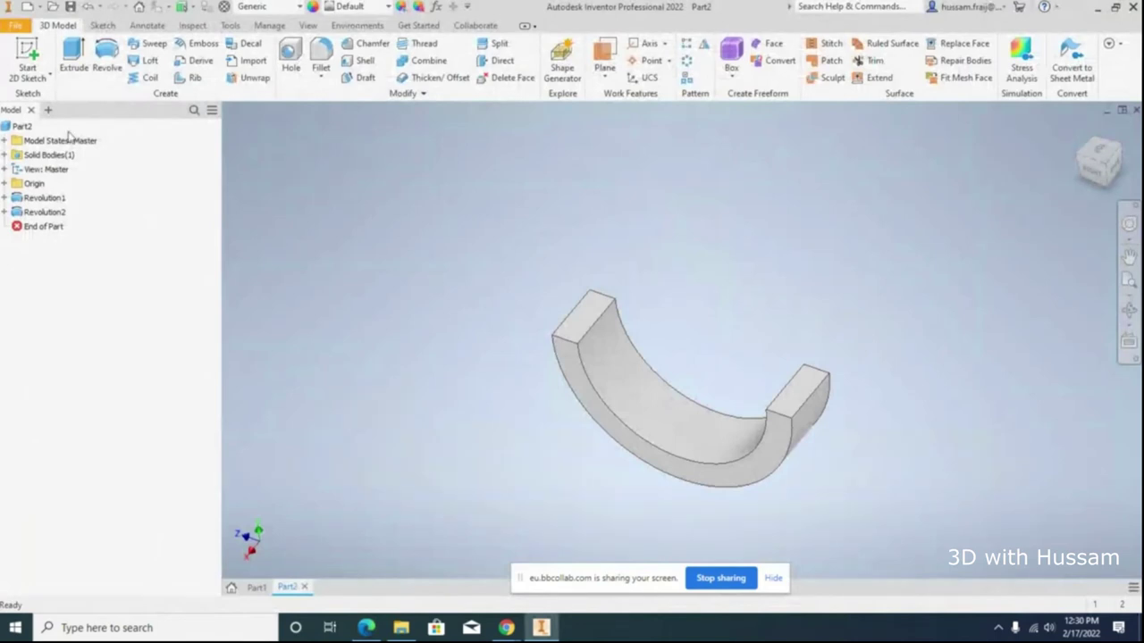
Step: Delete the Revolution2 feature from Part2
click(45, 212)
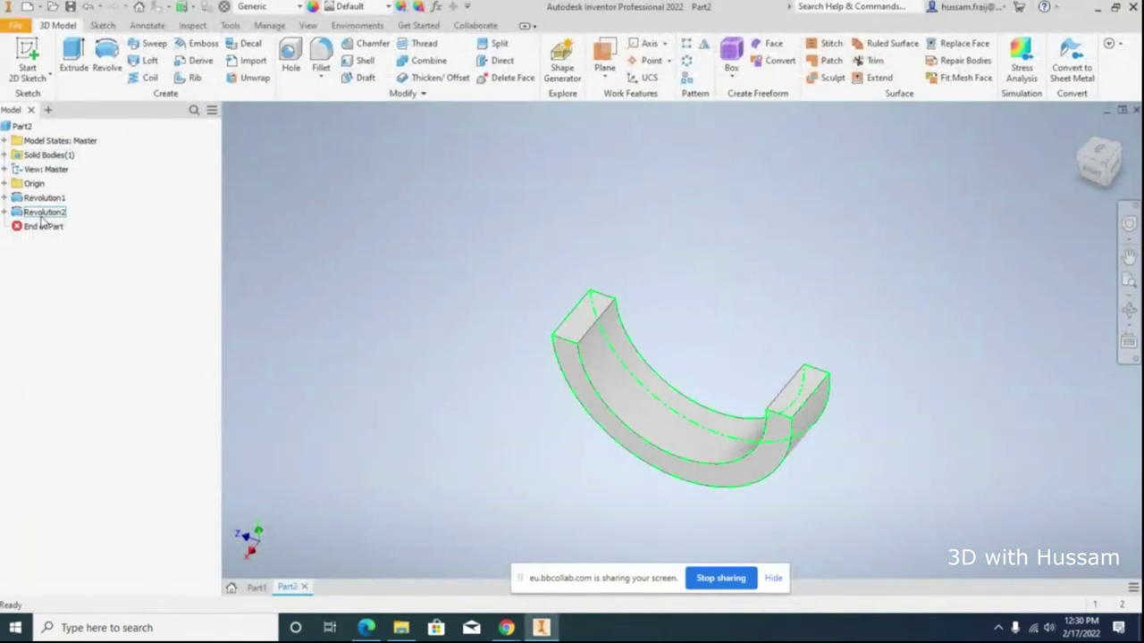
right_click(46, 215)
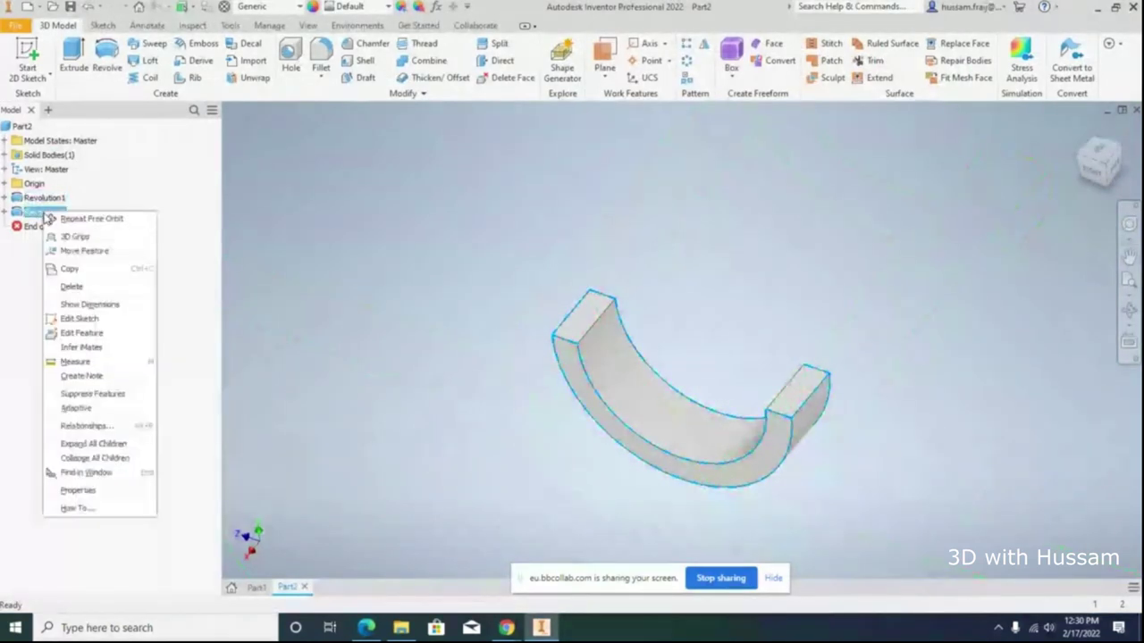
click(72, 286)
click(159, 184)
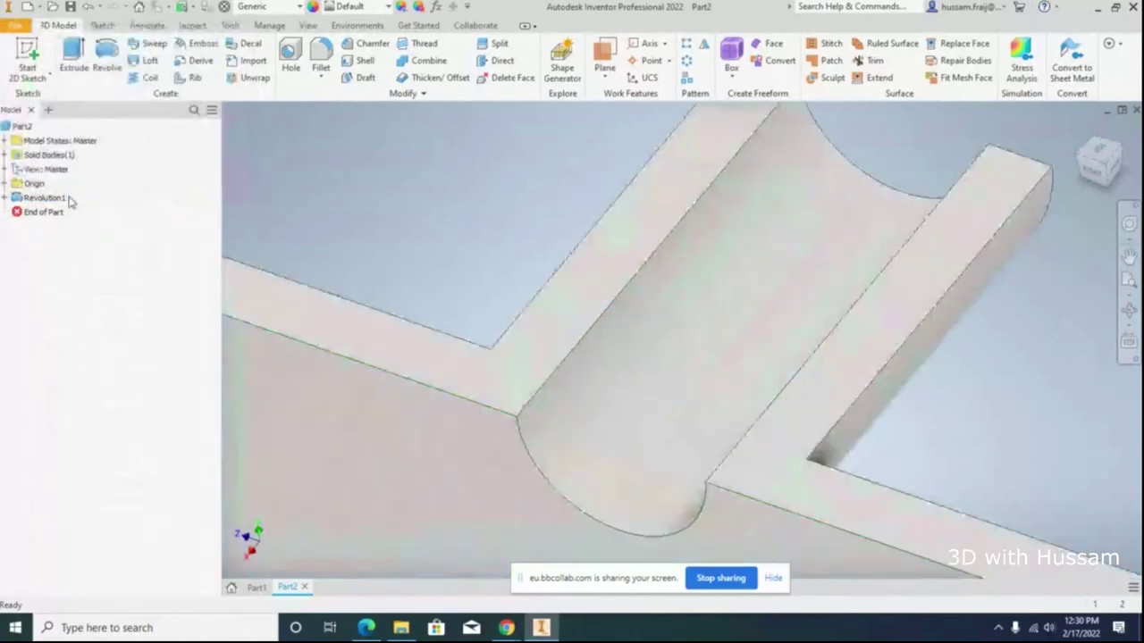
Step: Re-edit Revolution1 to a full 360-degree revolve and orbit to inspect the flanged hub
right_click(57, 198)
click(99, 319)
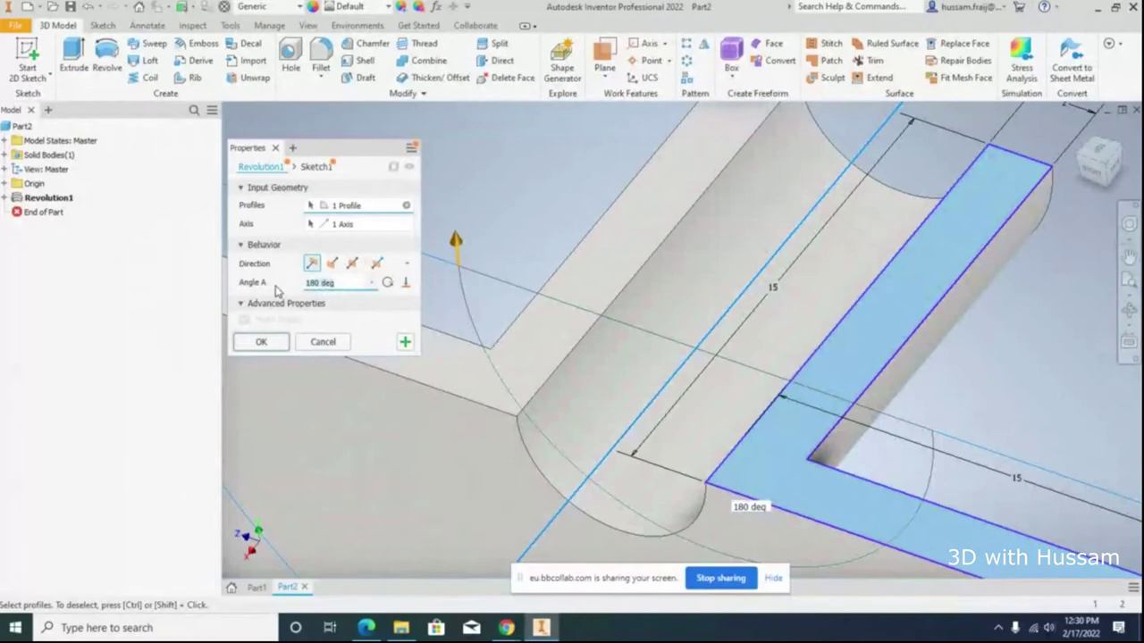
click(260, 342)
key(F2)
drag(1039, 247, 1103, 258)
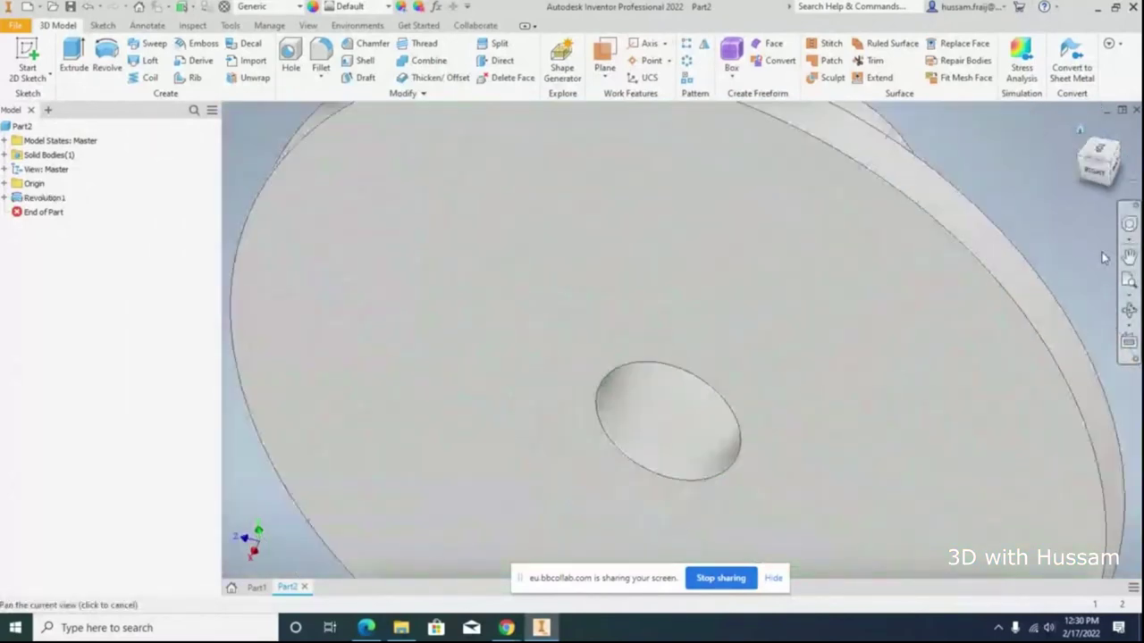
key(F6)
key(F4)
drag(668, 378, 721, 326)
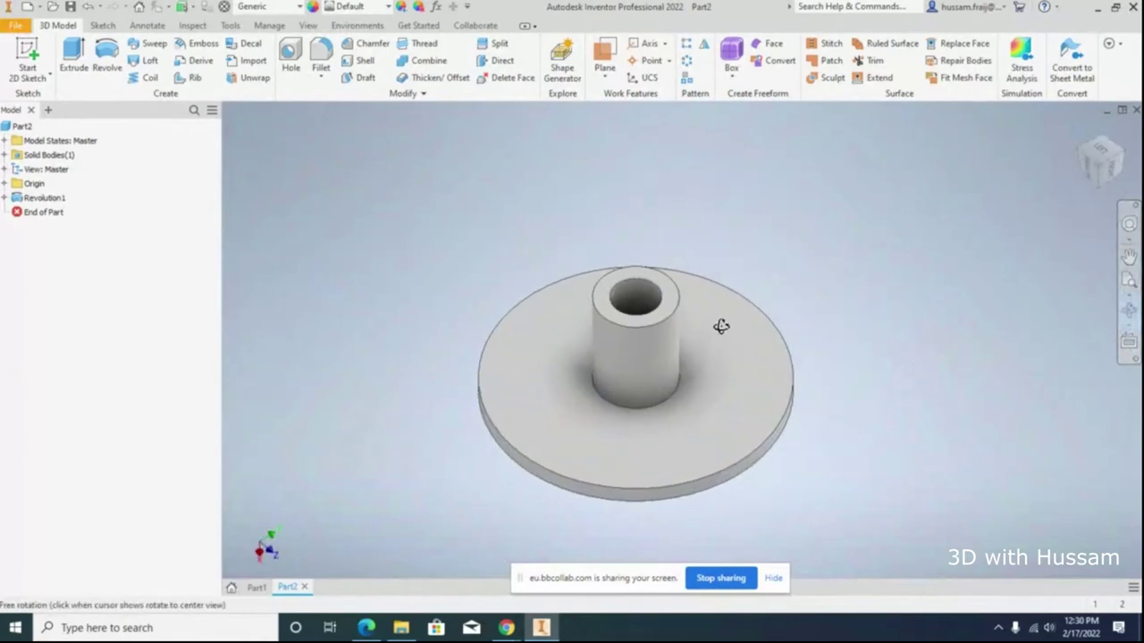
right_click(751, 268)
click(825, 258)
click(30, 82)
click(36, 97)
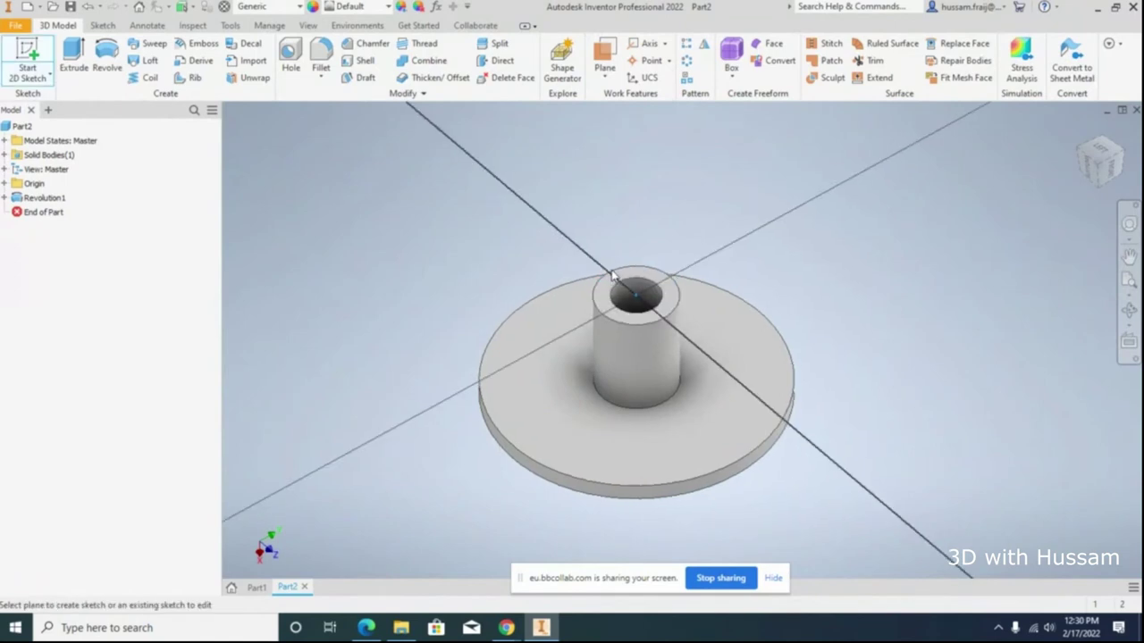
click(613, 277)
click(180, 61)
click(626, 262)
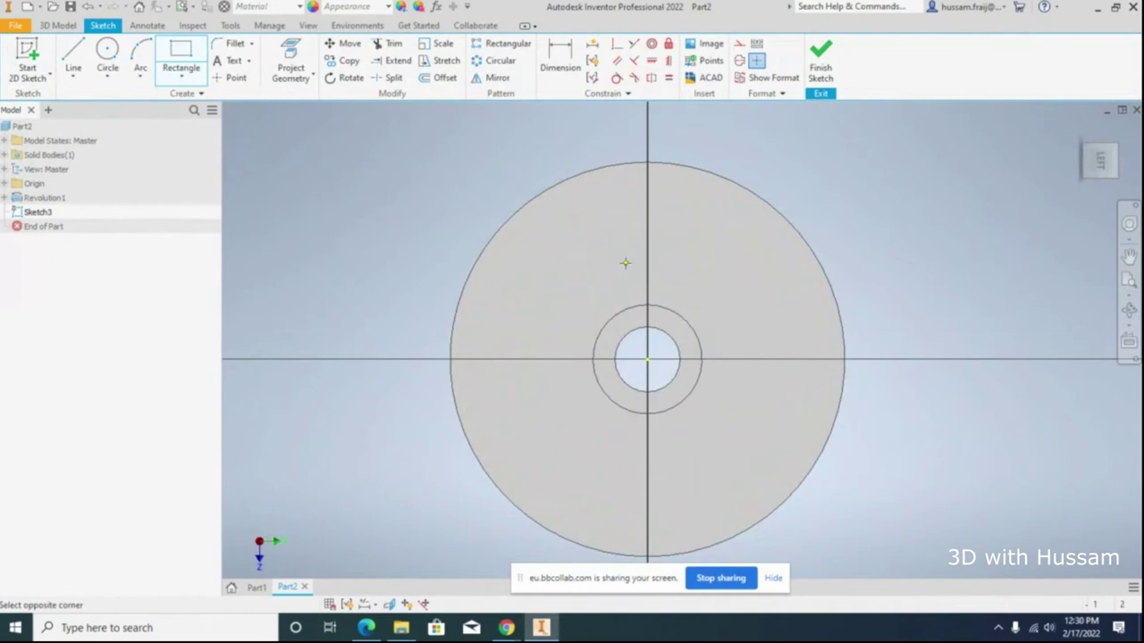
click(669, 319)
click(815, 64)
click(1128, 310)
drag(637, 367, 671, 438)
click(77, 57)
drag(629, 201, 675, 295)
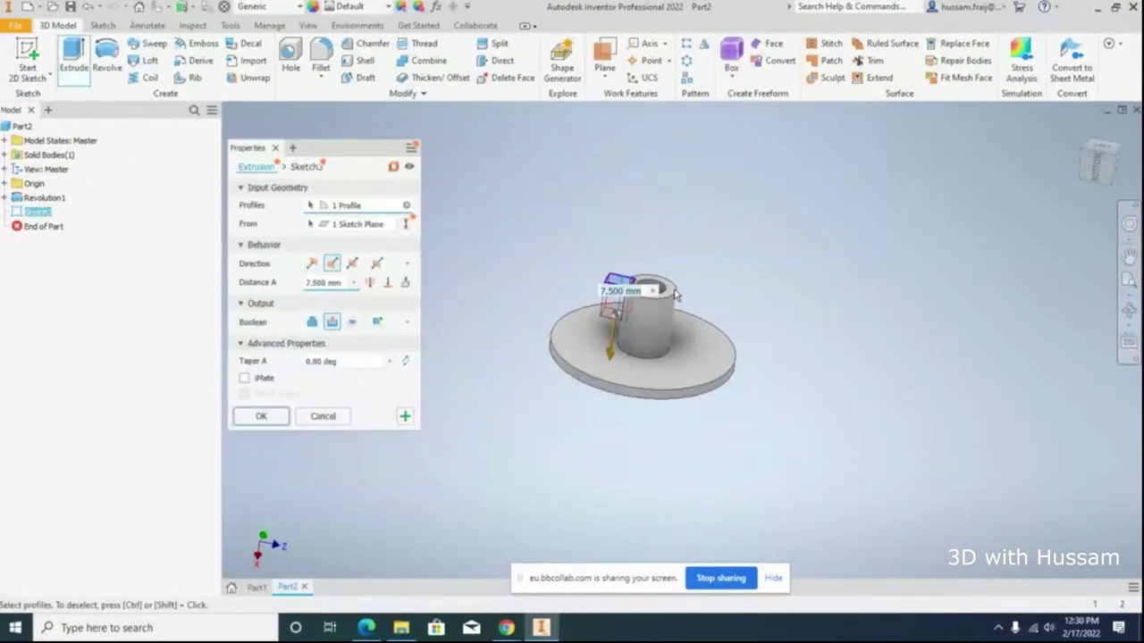
click(313, 322)
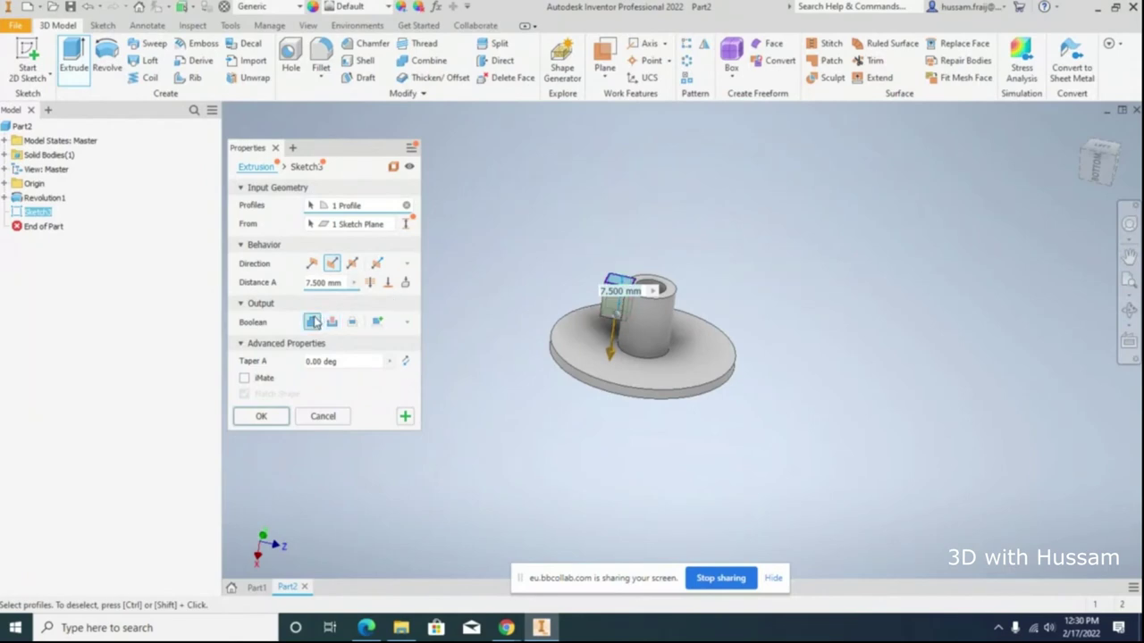
click(261, 416)
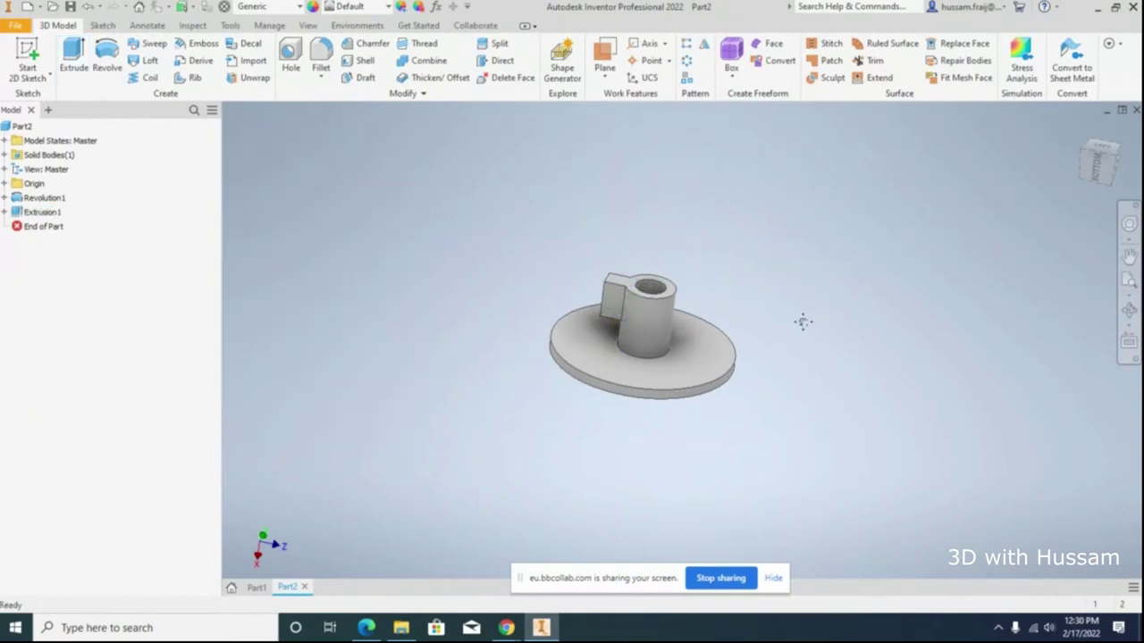
click(1129, 311)
drag(725, 319, 769, 299)
key(Escape)
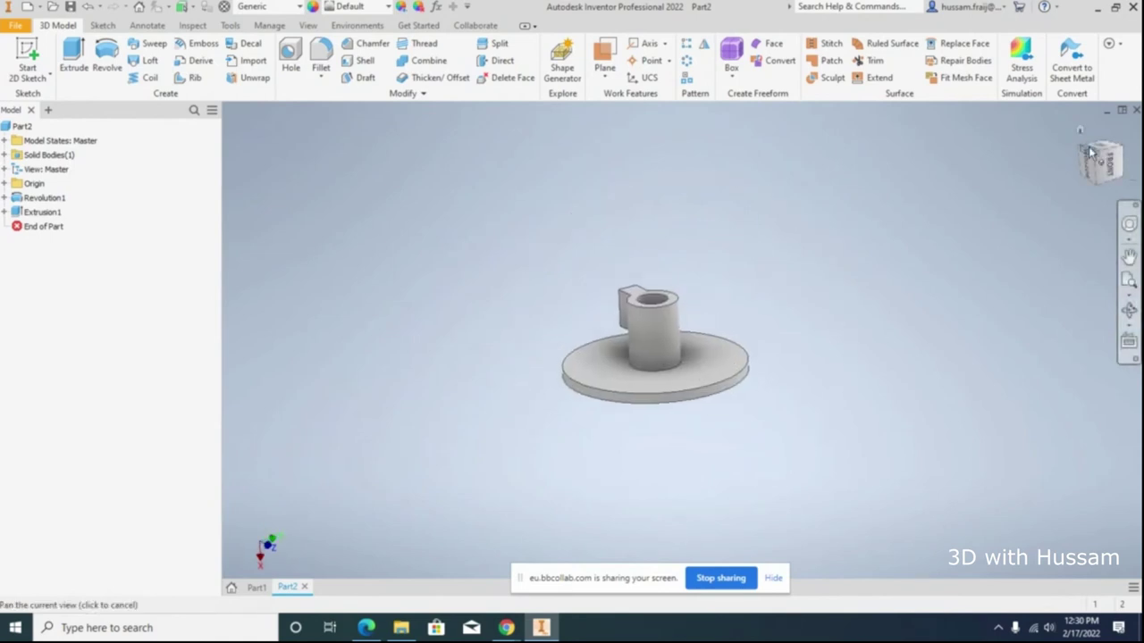
key(F2)
drag(1083, 135, 881, 302)
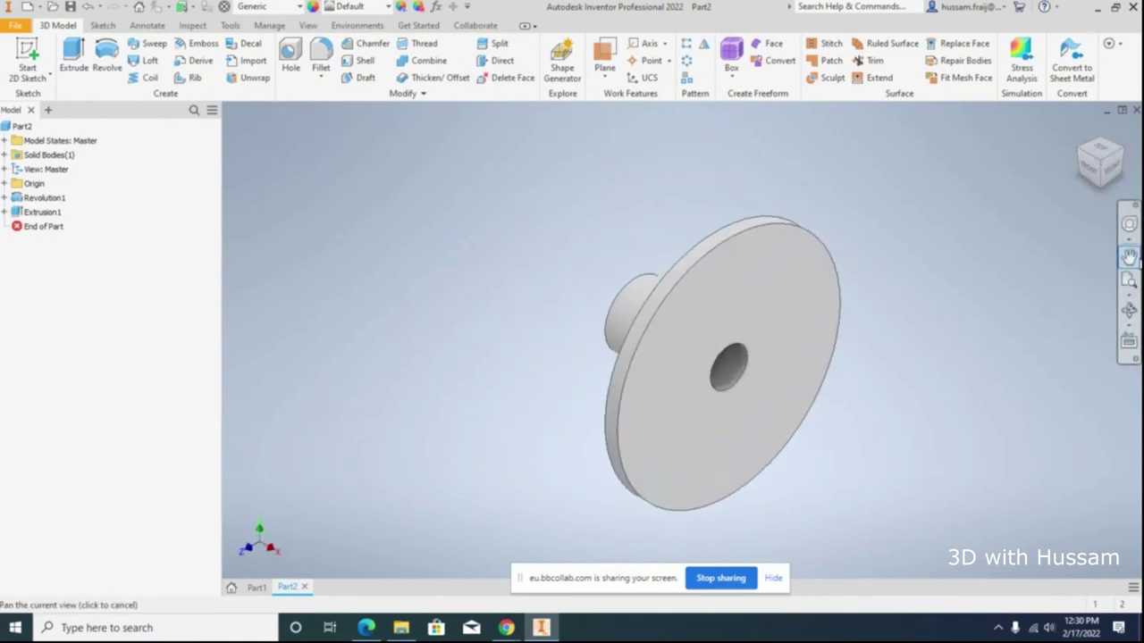
click(1129, 311)
drag(837, 365, 814, 256)
Step: Add Work Plane1 offset 7.500 mm from the XY Plane
right_click(814, 255)
click(863, 259)
key(])
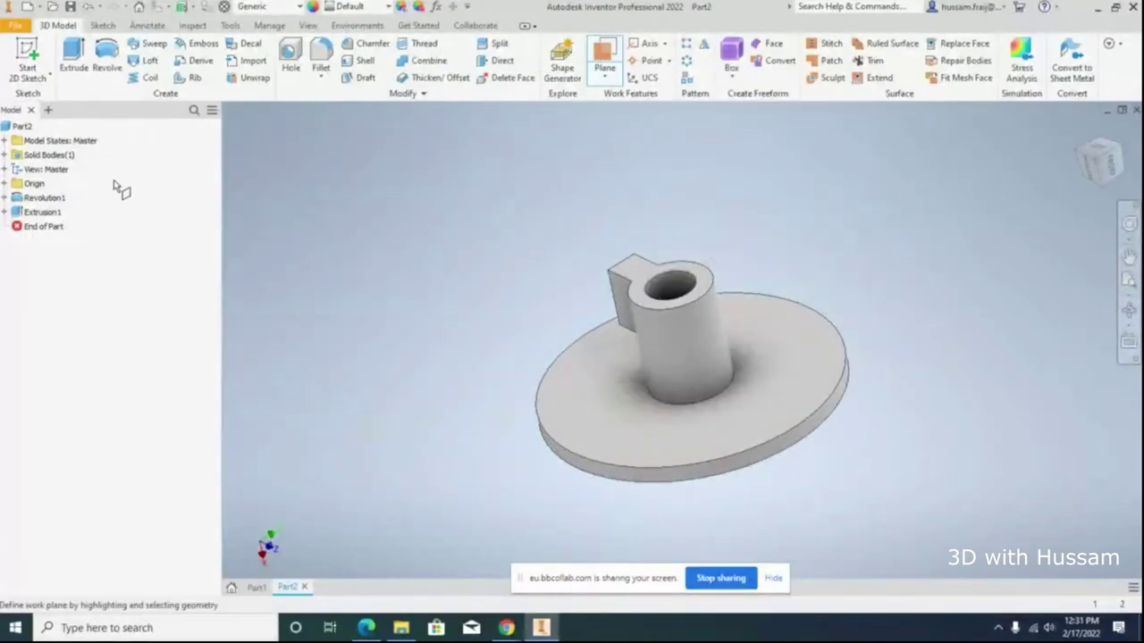
key(Escape)
click(4, 183)
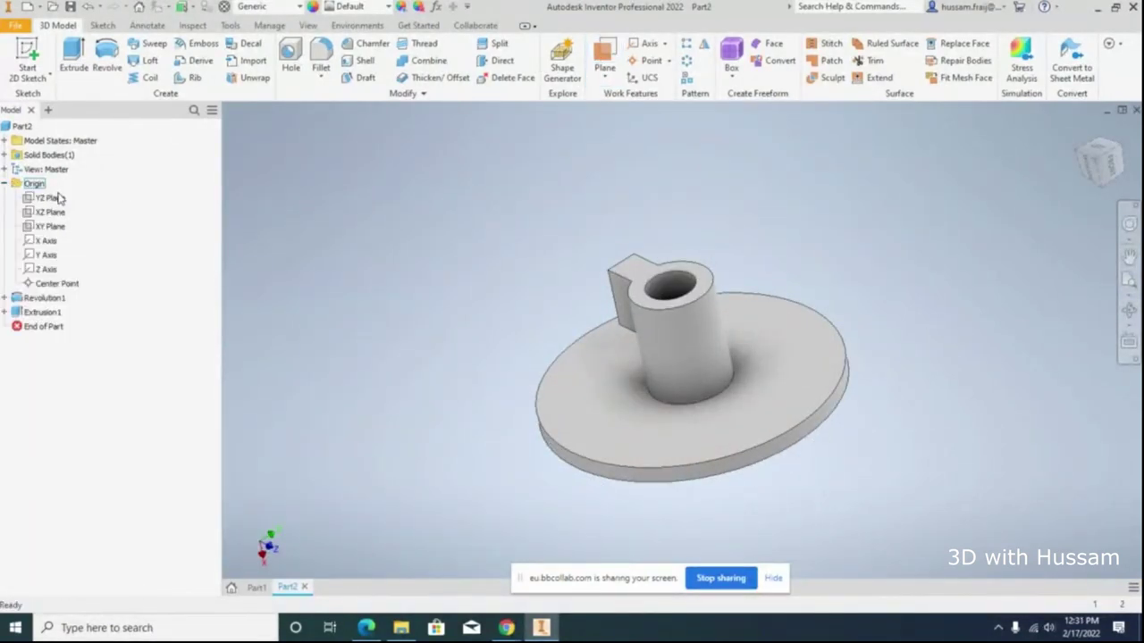
click(52, 198)
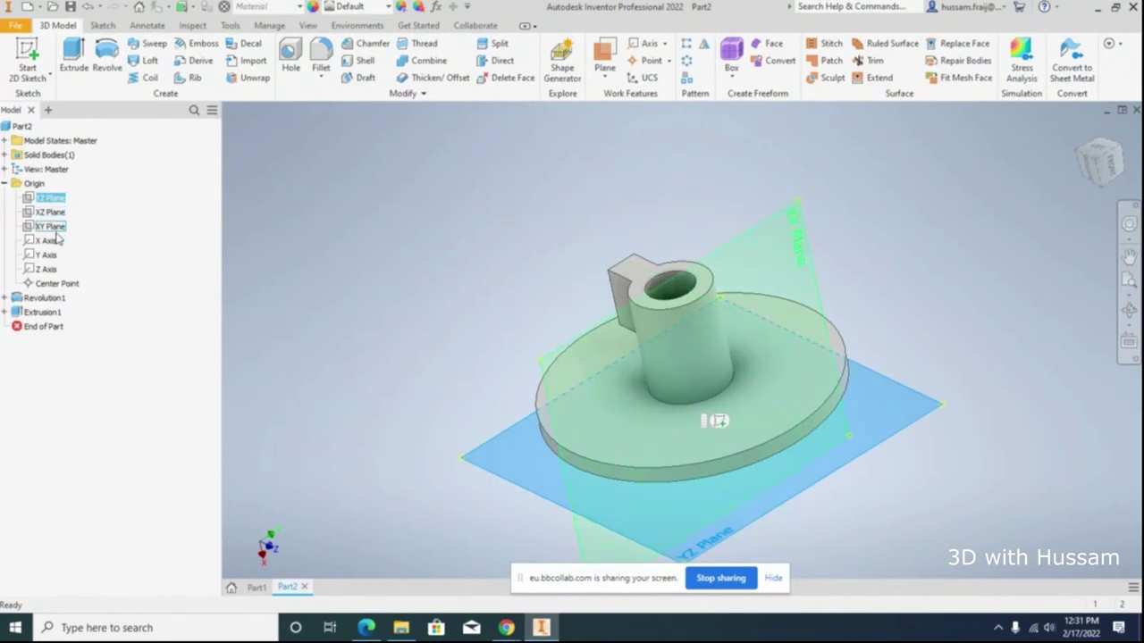
click(49, 226)
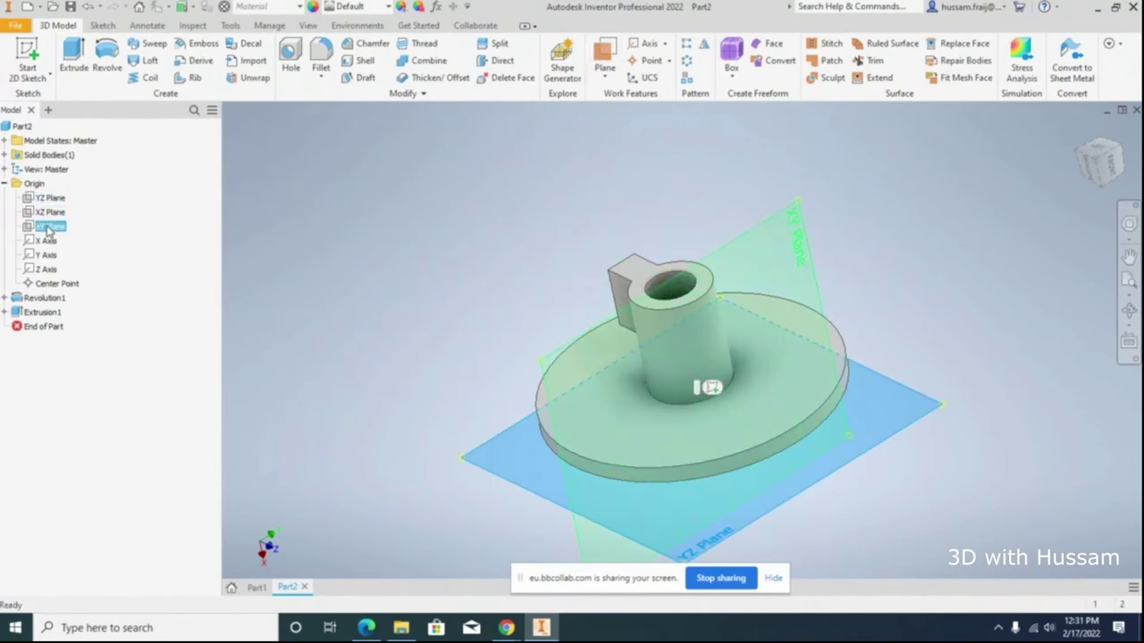
click(604, 55)
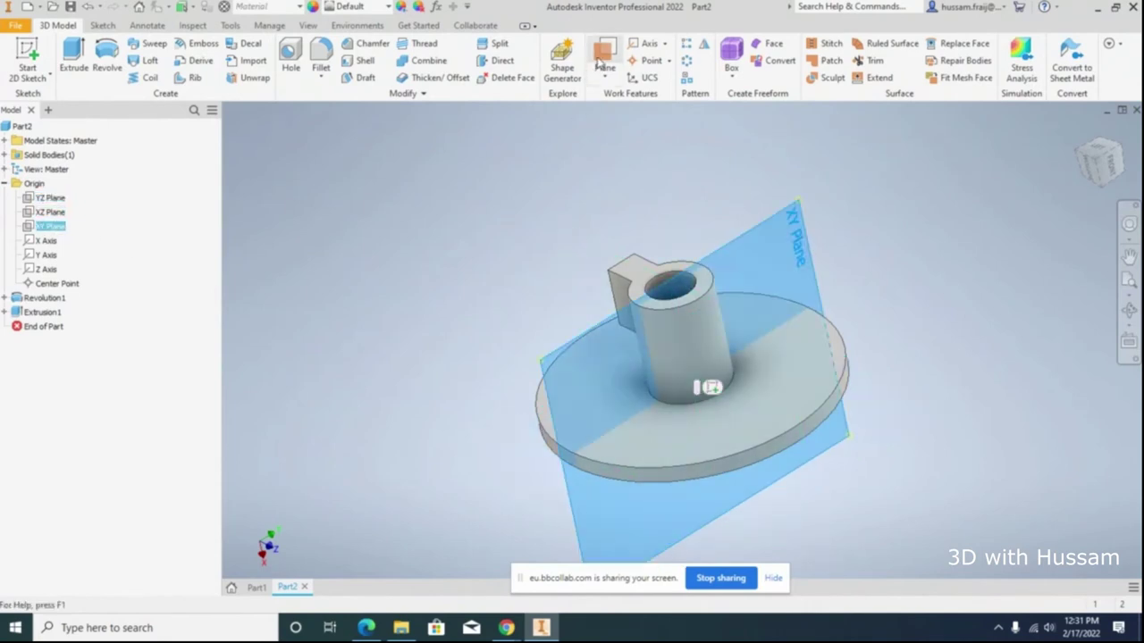
click(761, 243)
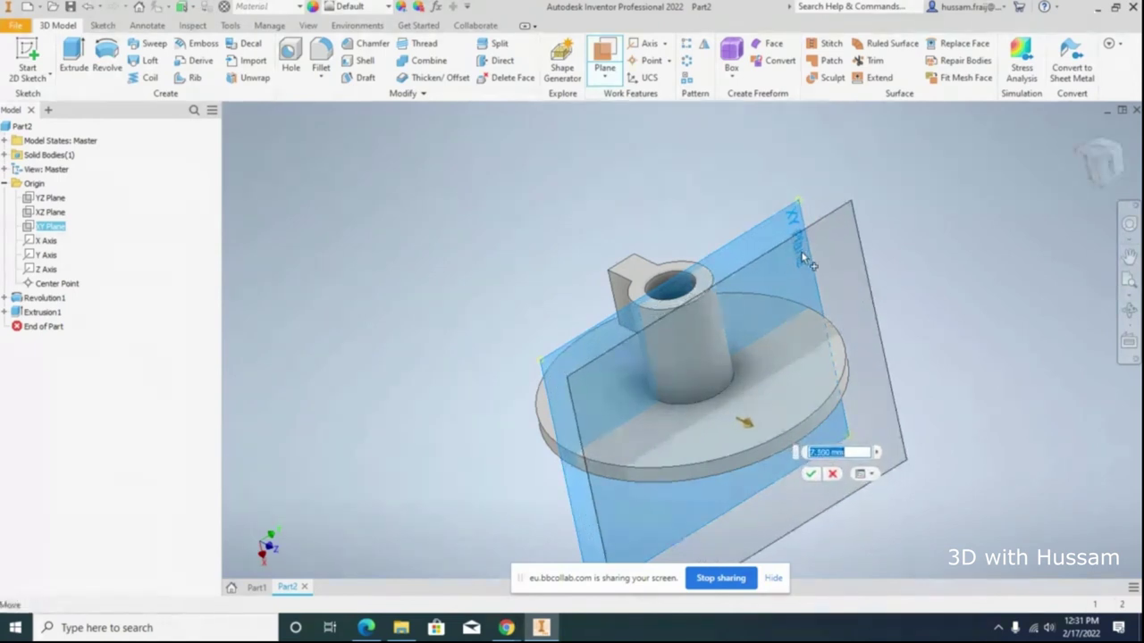
click(810, 473)
Step: Start a new 2D sketch on Work Plane1
click(40, 79)
click(45, 100)
click(776, 264)
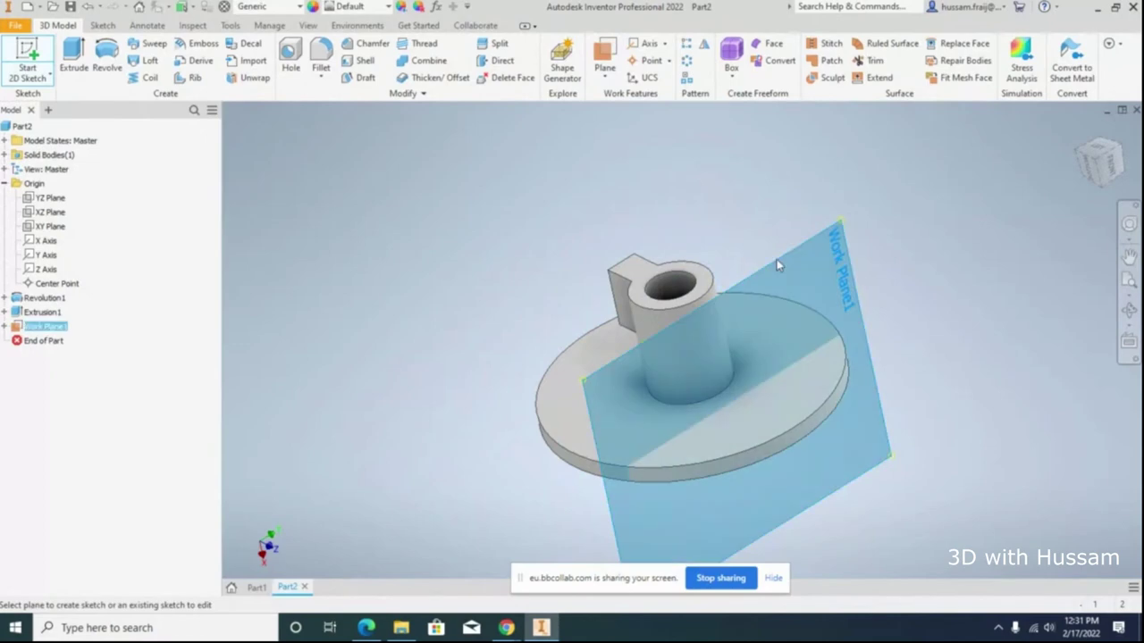
Step: Draw a circle of diameter 2 centred on the vertical axis
key(c)
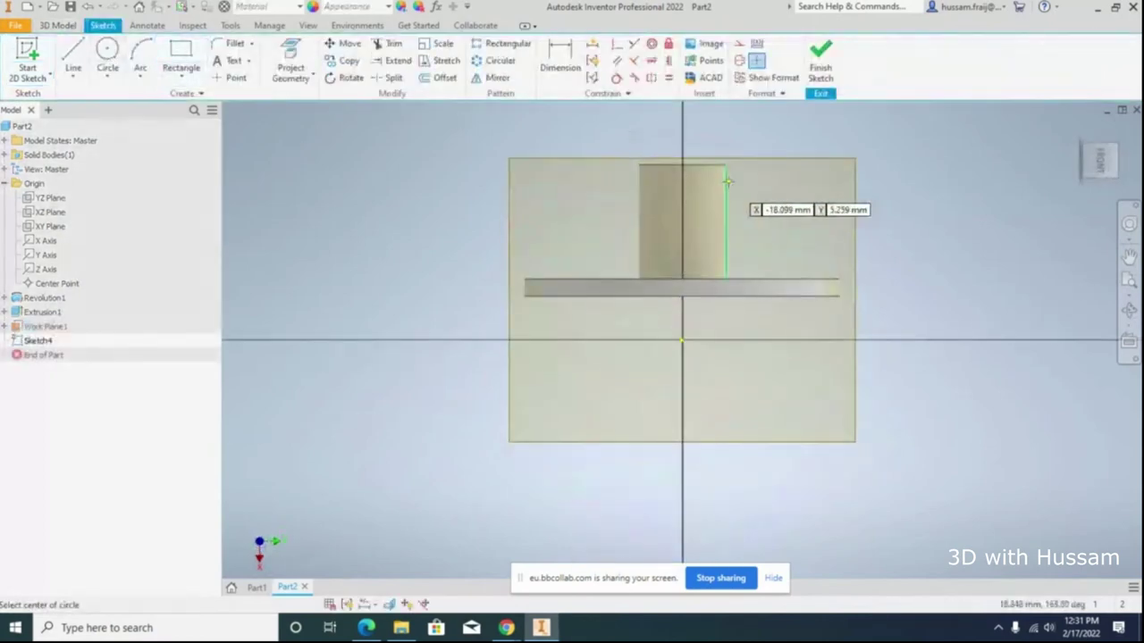
scroll(727, 181, up, 3)
click(631, 233)
key(Return)
key(Escape)
Step: Dimension the circle's position at 3 mm and move it down onto the hub's outer wall
key(F4)
drag(708, 325, 756, 289)
right_click(756, 289)
key(Escape)
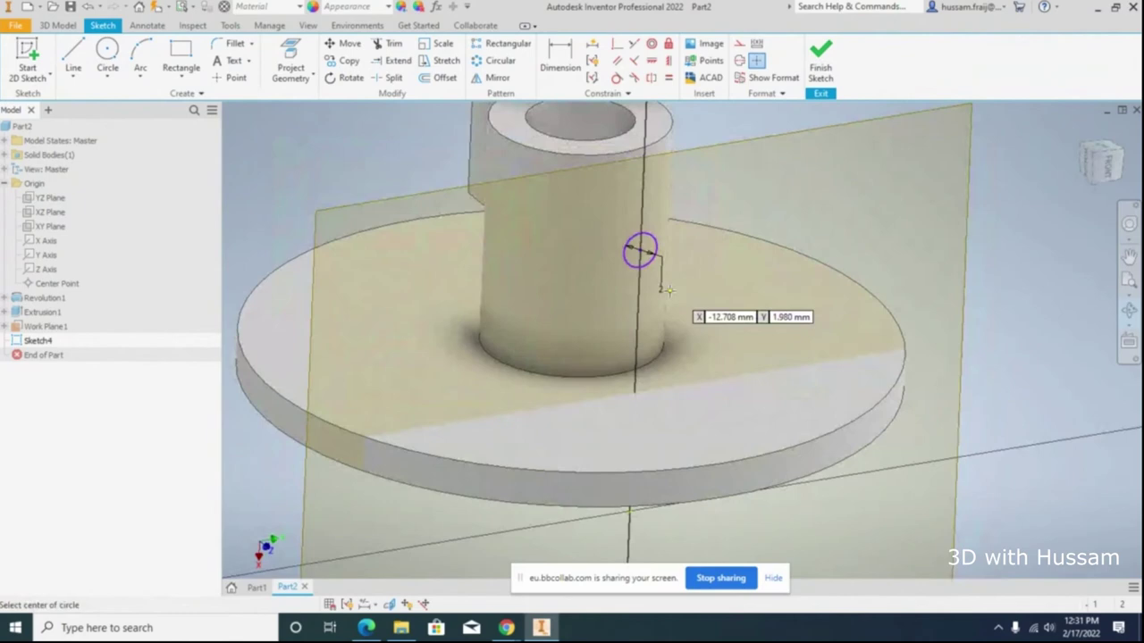
right_click(667, 291)
click(649, 327)
click(661, 290)
key(Return)
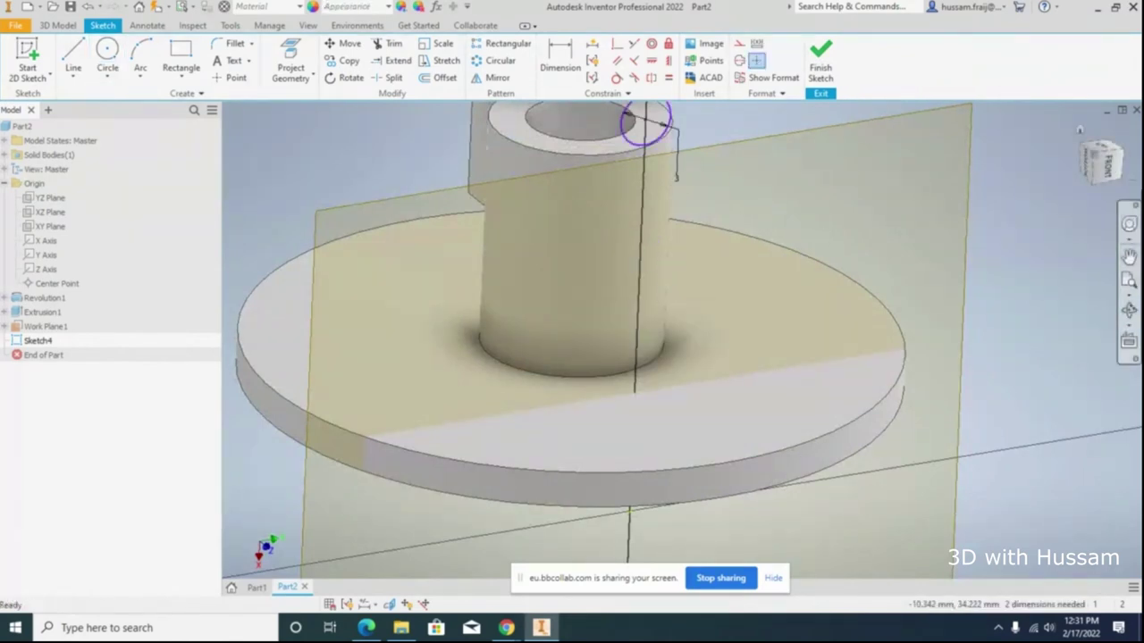
click(1101, 161)
scroll(714, 249, down, 3)
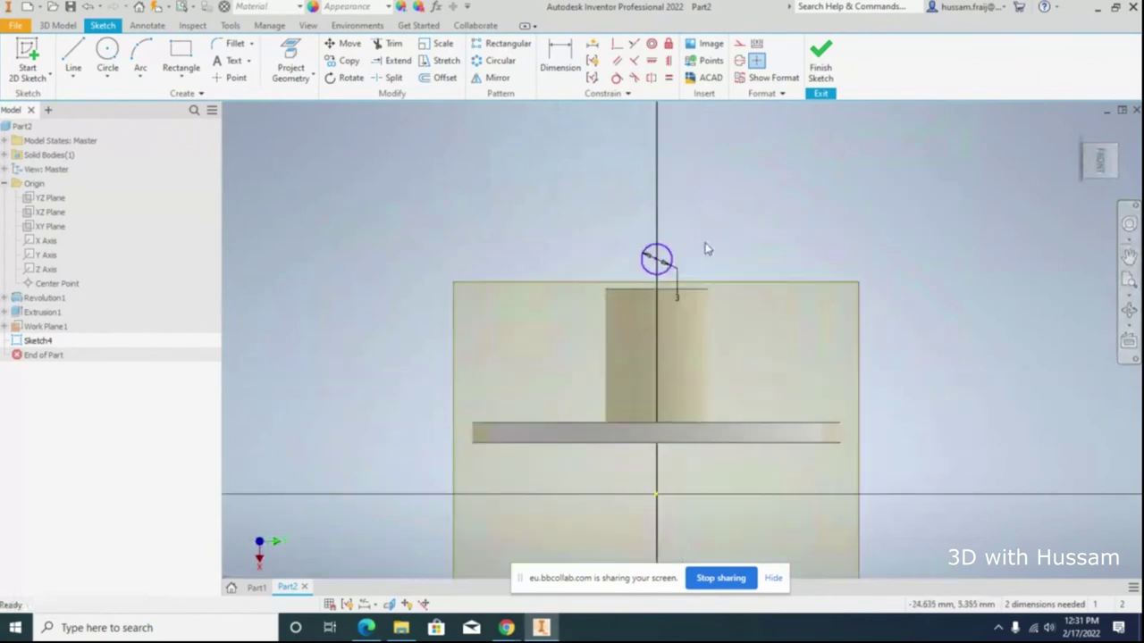
drag(660, 279, 660, 364)
Step: Orbit to a 3-D view and finish Sketch4
click(1126, 311)
drag(730, 391, 750, 414)
drag(827, 413, 731, 288)
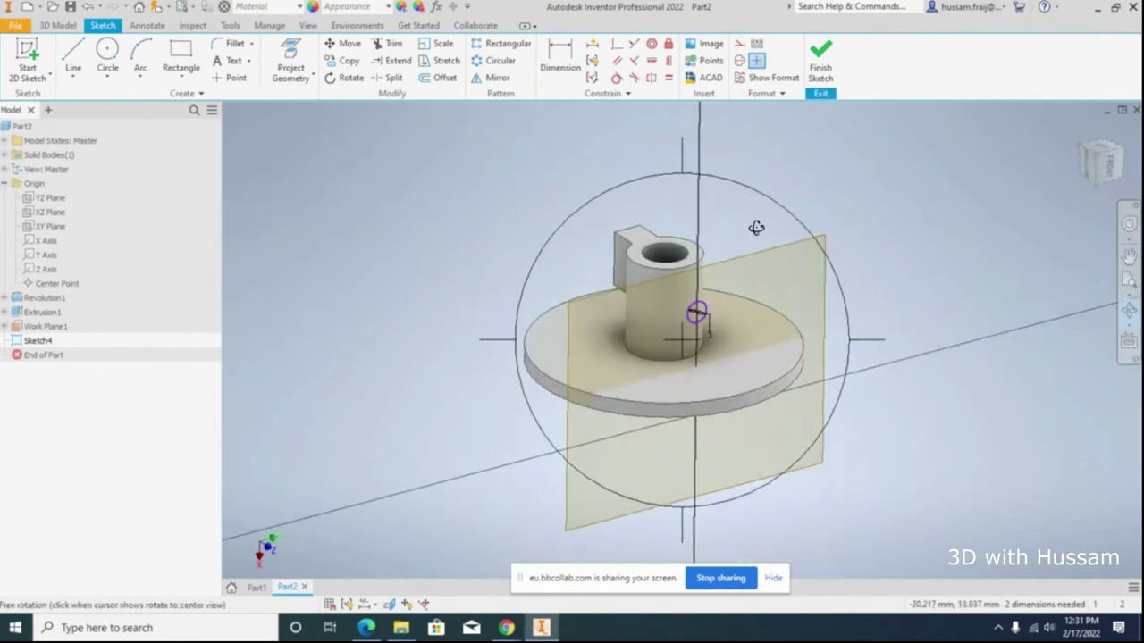
click(820, 63)
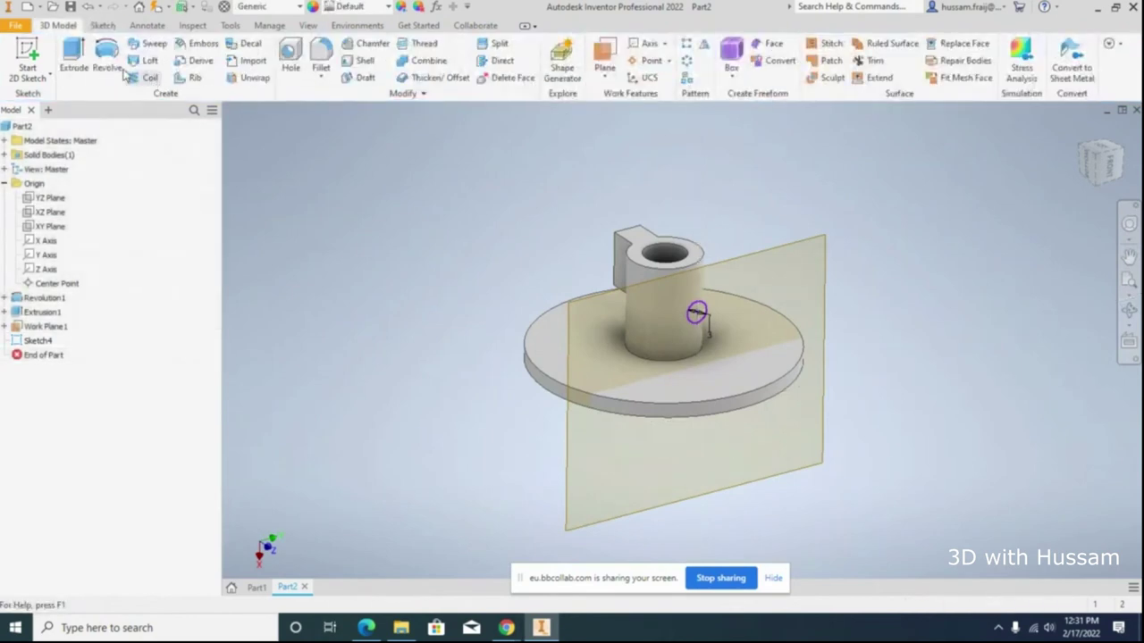
Step: Extrude the small circle 7.500 mm as Extrusion2, a round pin on the hub
click(74, 55)
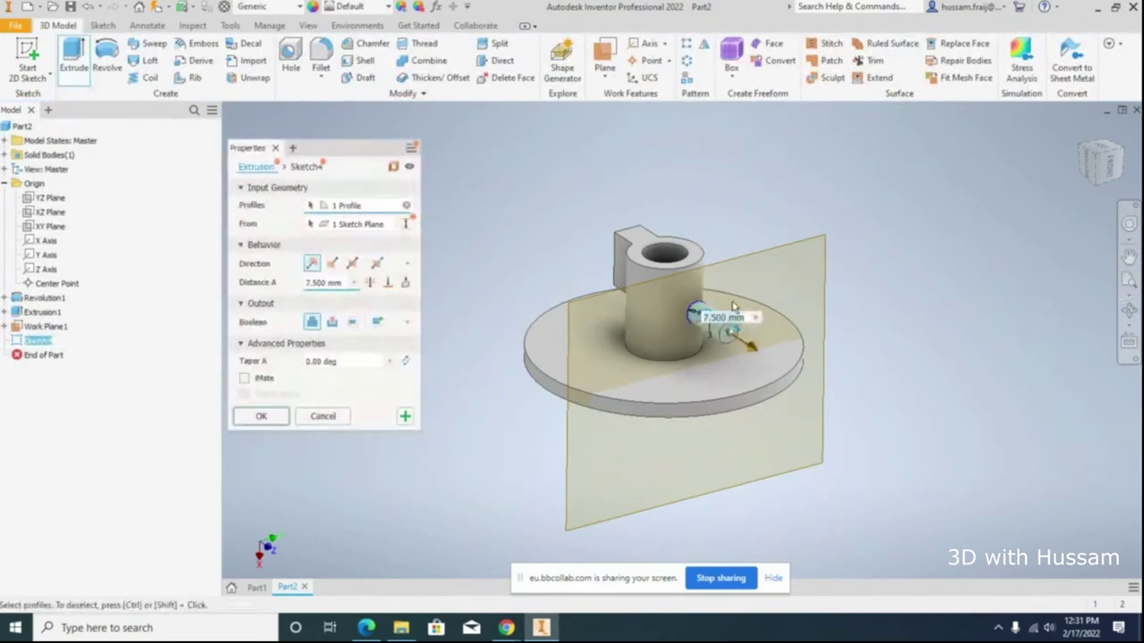
scroll(741, 283, up, 3)
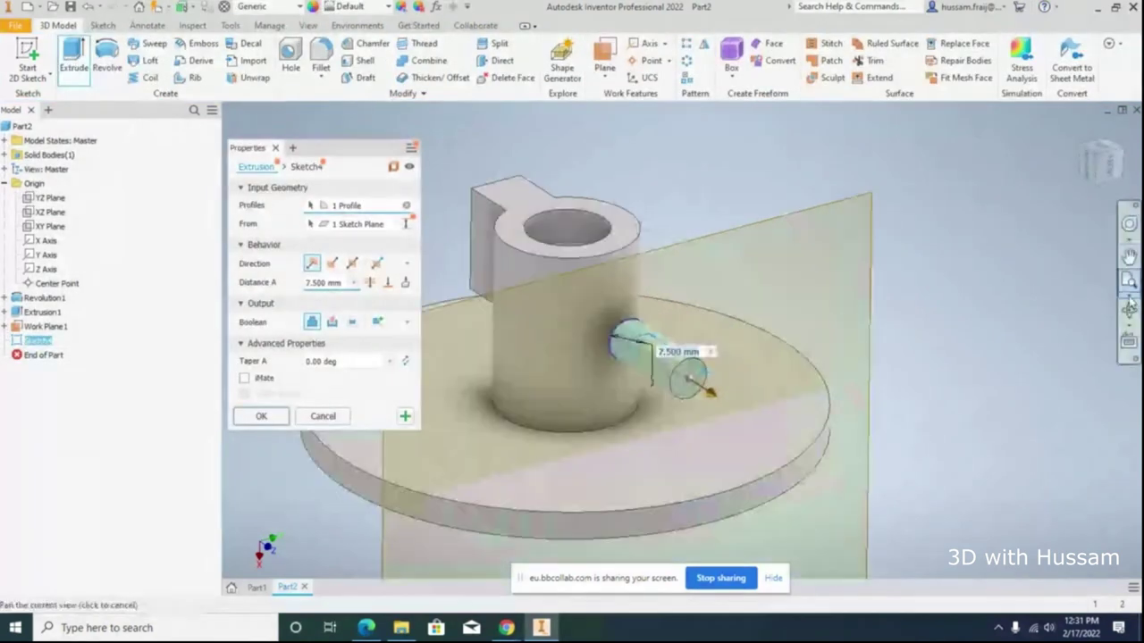
click(269, 417)
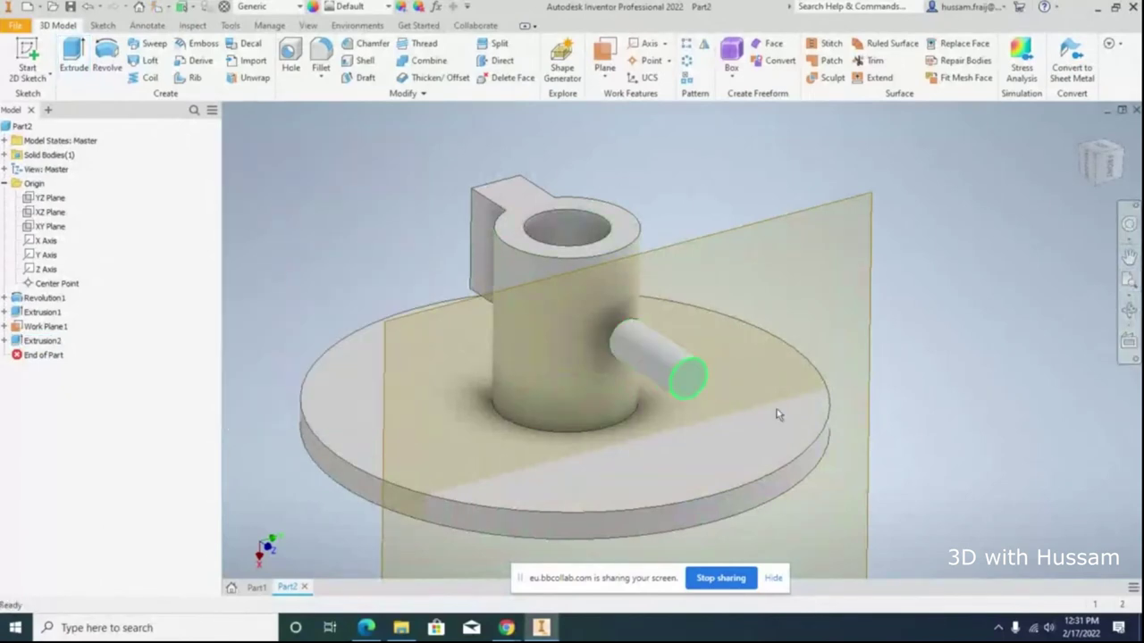
drag(596, 372, 684, 353)
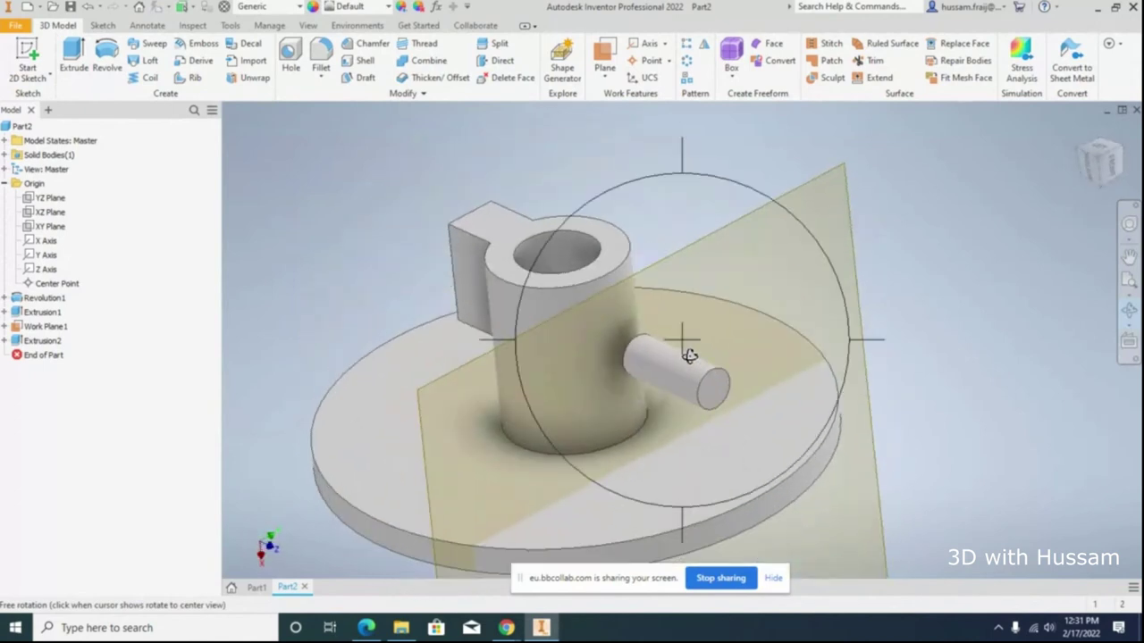
Step: Edit Extrusion2 to flip its direction and extend it Through All
right_click(59, 344)
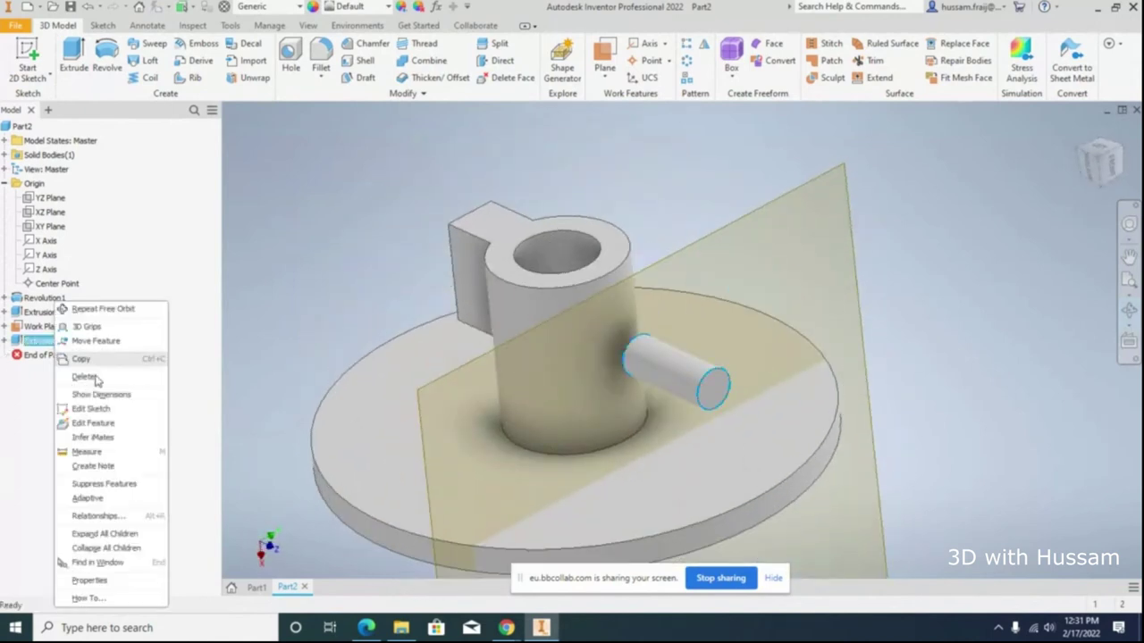
click(93, 422)
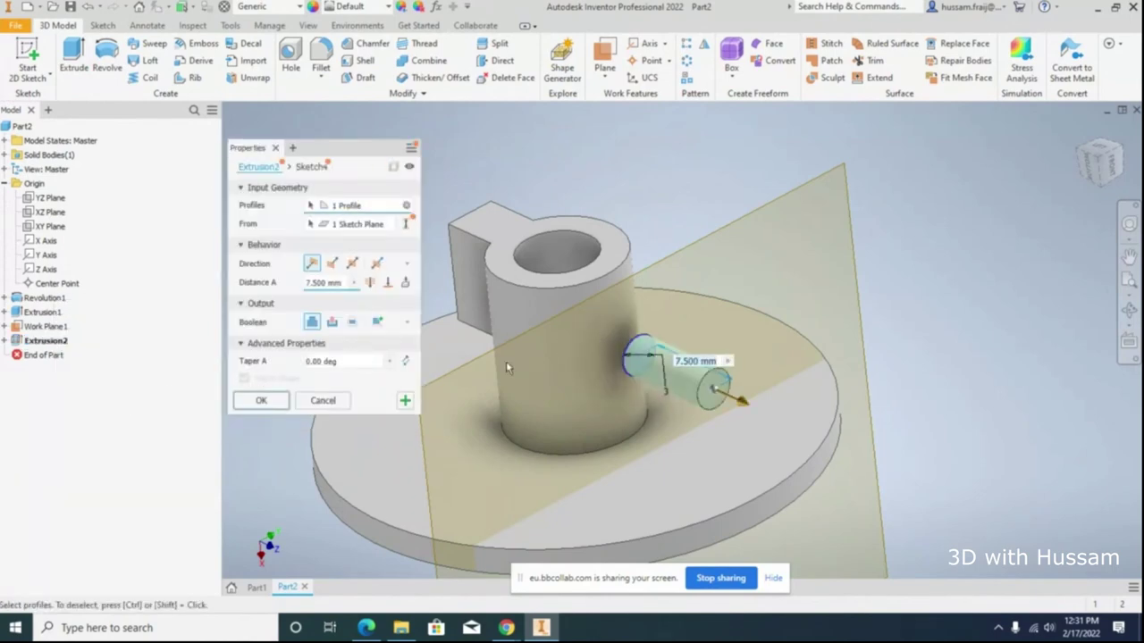
click(333, 264)
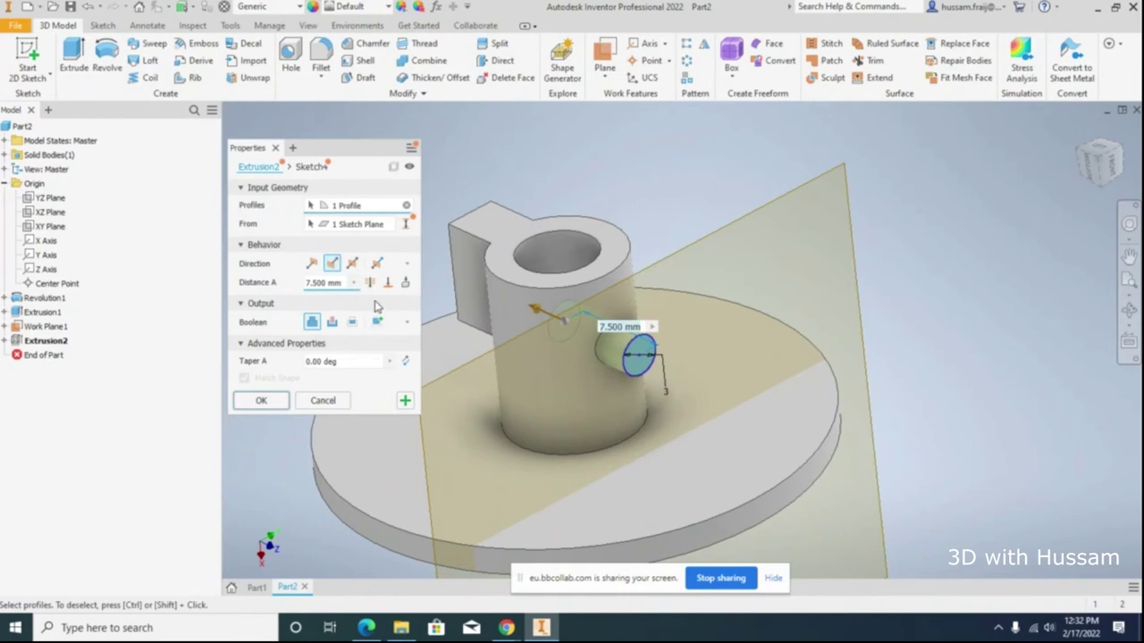
click(370, 283)
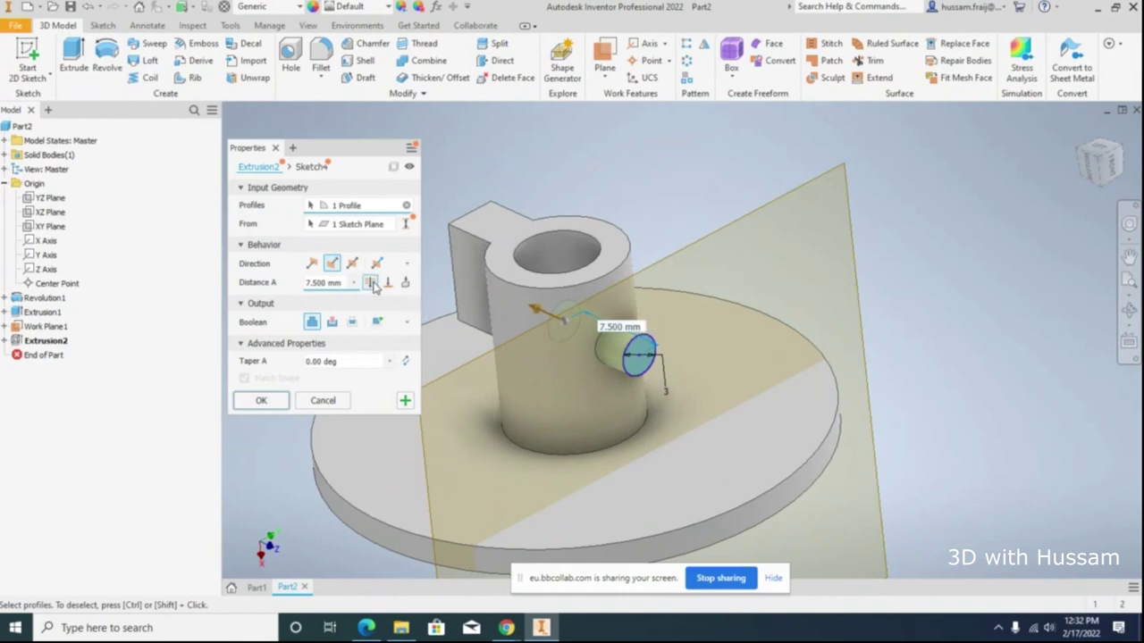
click(277, 403)
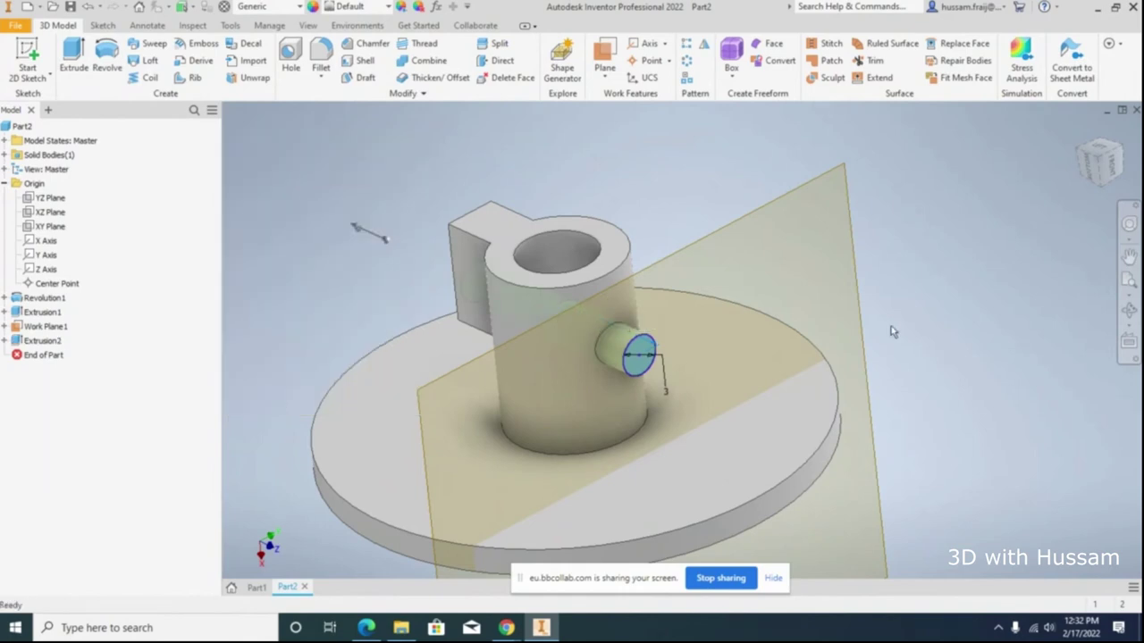
click(1130, 310)
drag(760, 365, 800, 314)
key(Escape)
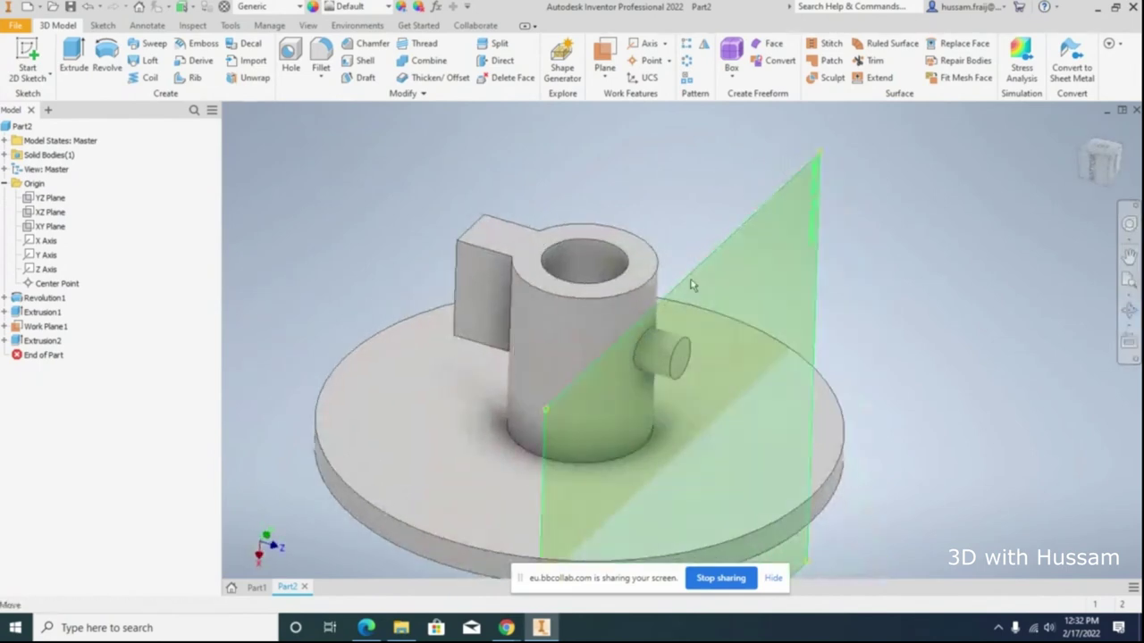
Step: Switch Extrusion2's Boolean to Cut, boring a round hole through the hub wall
right_click(51, 340)
click(93, 425)
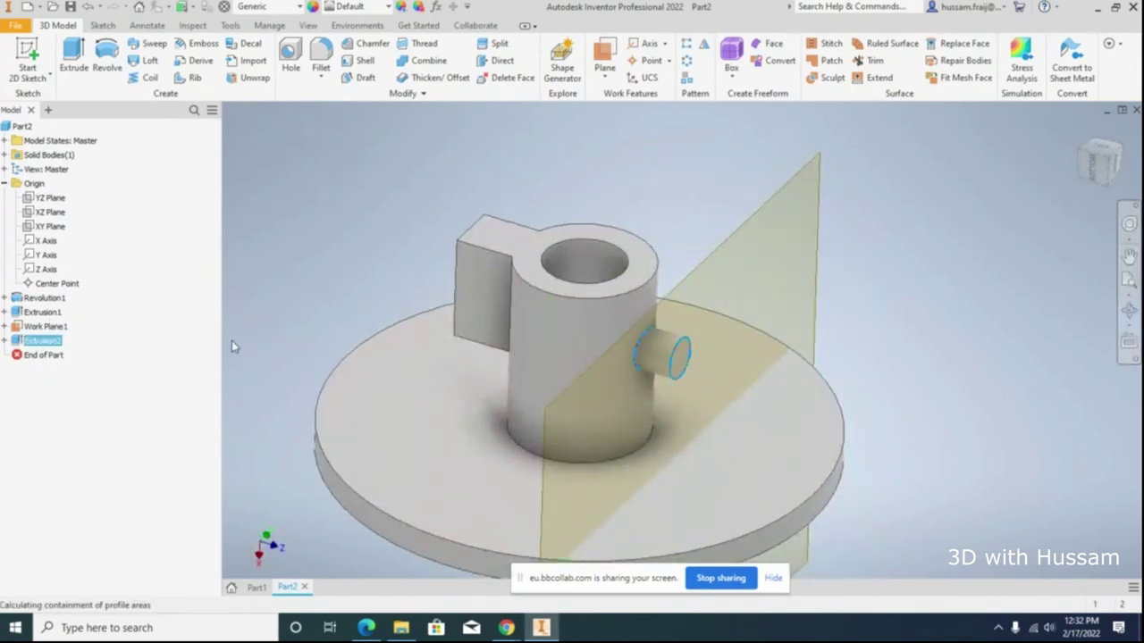
click(332, 322)
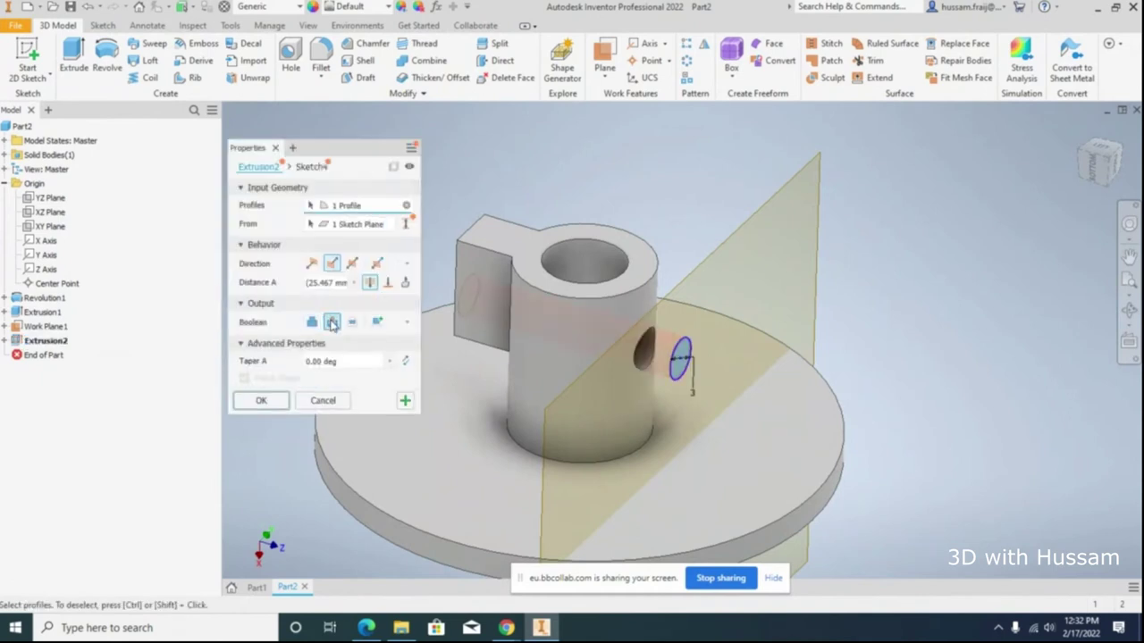
click(262, 401)
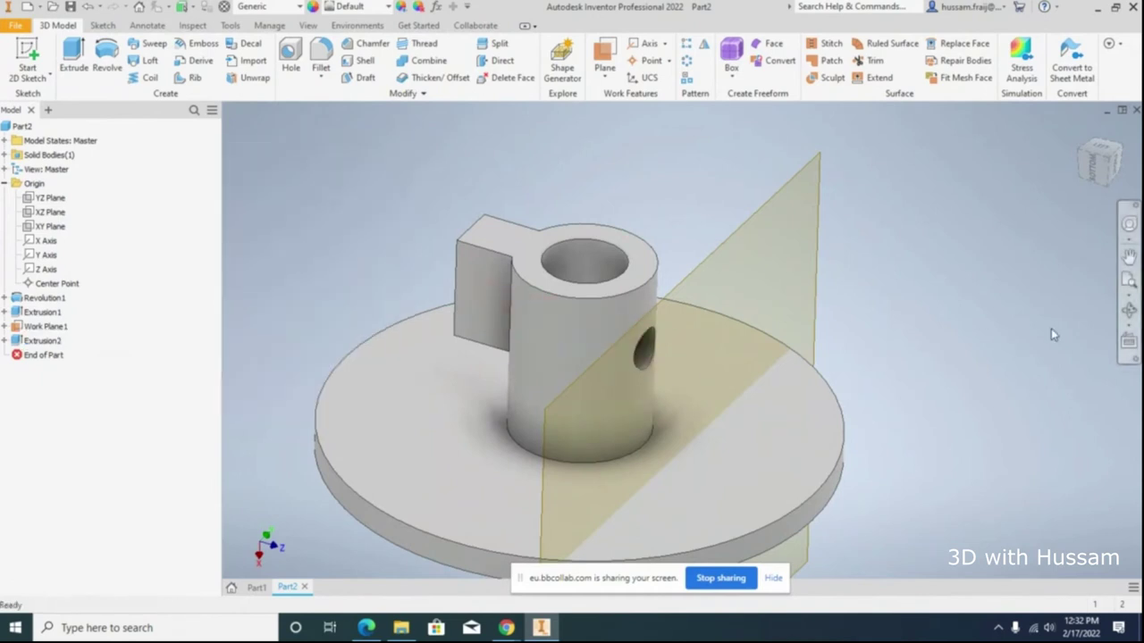
click(1129, 313)
drag(646, 323, 682, 313)
right_click(682, 313)
click(583, 316)
right_click(40, 342)
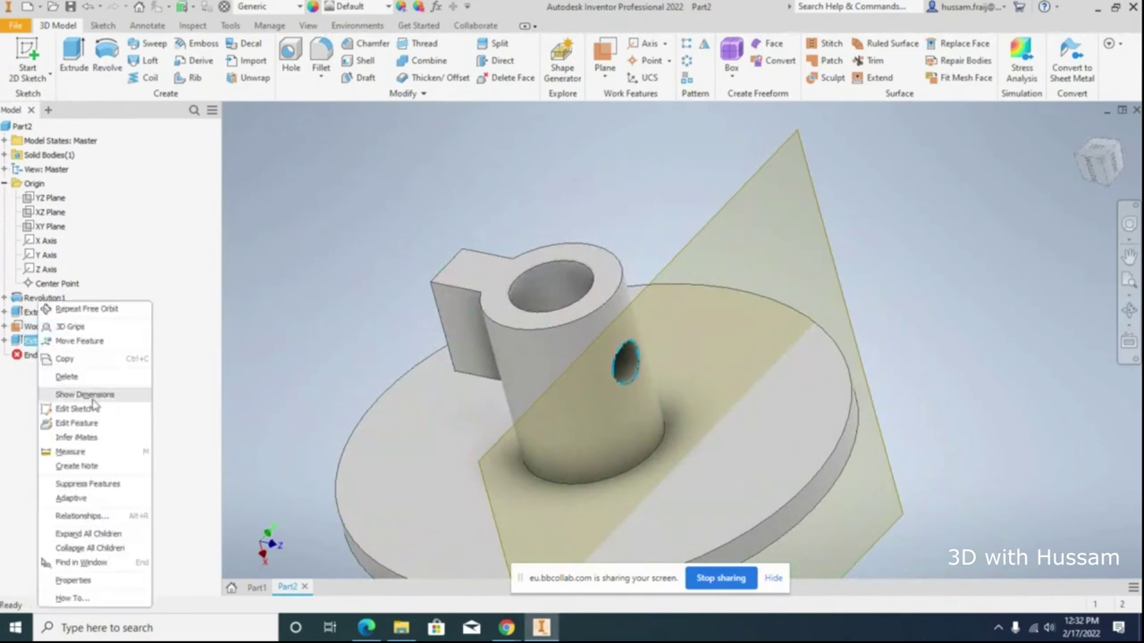
click(85, 426)
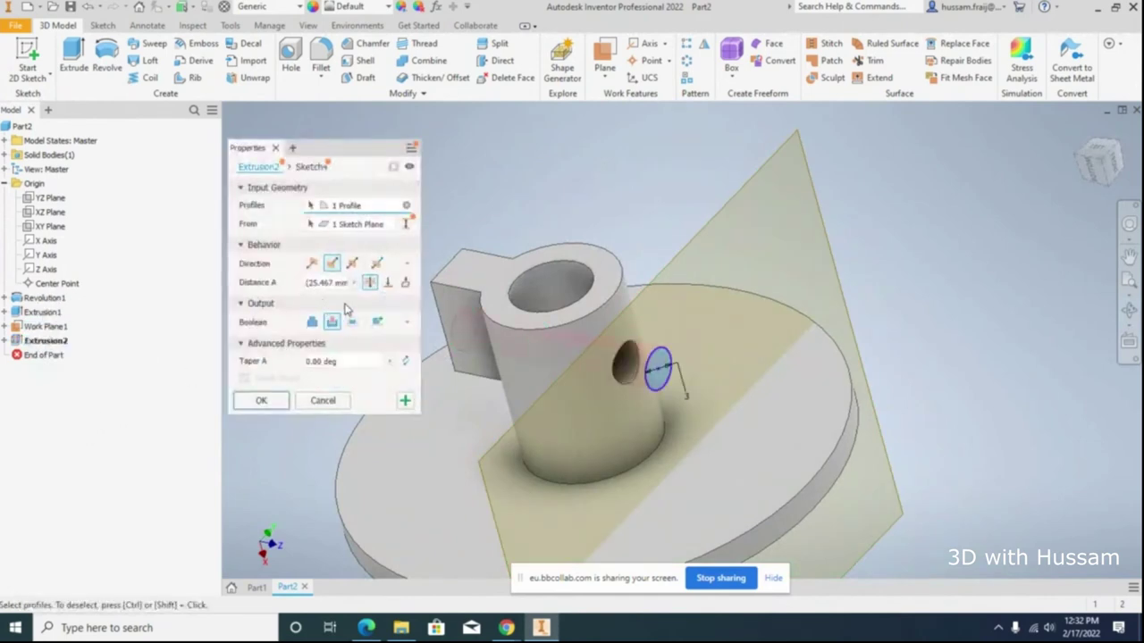
click(403, 283)
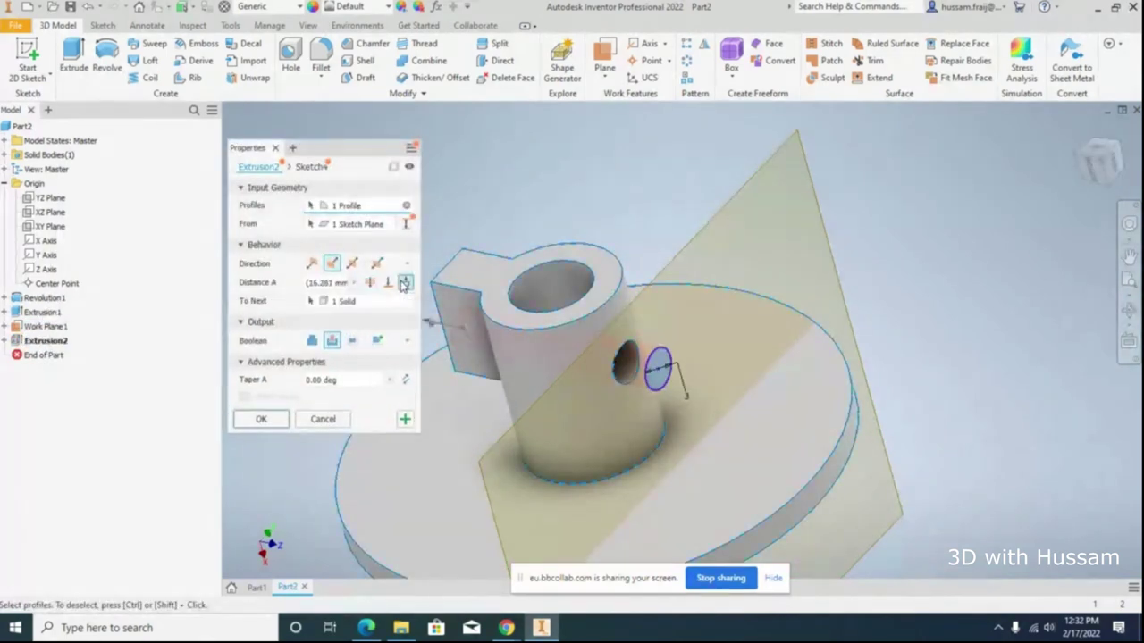
click(262, 420)
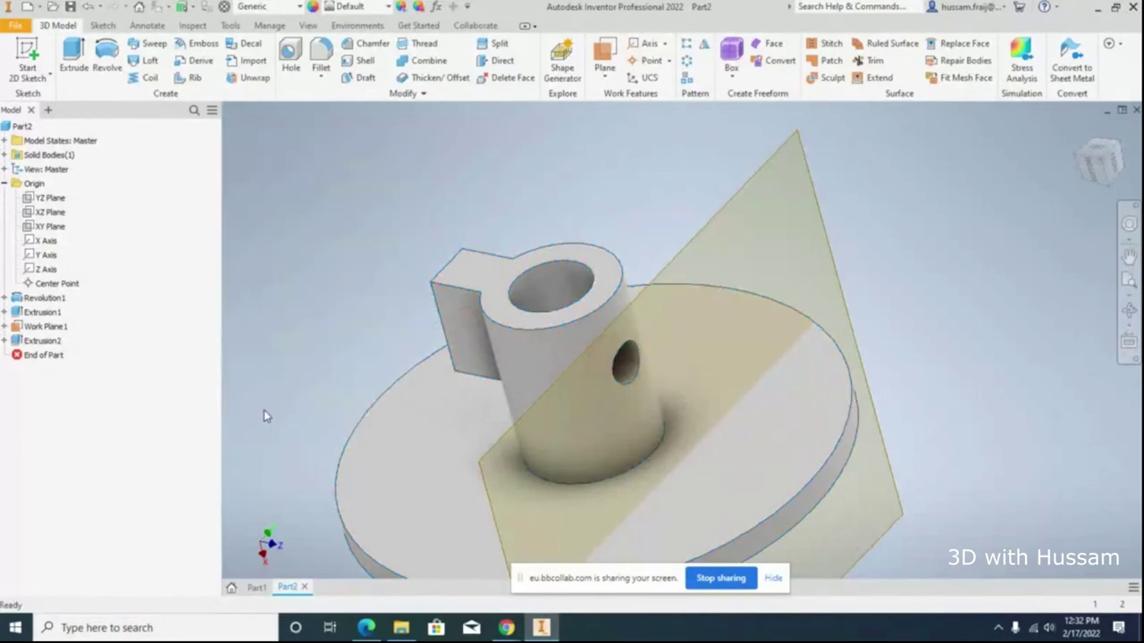
click(1128, 310)
drag(715, 359, 717, 427)
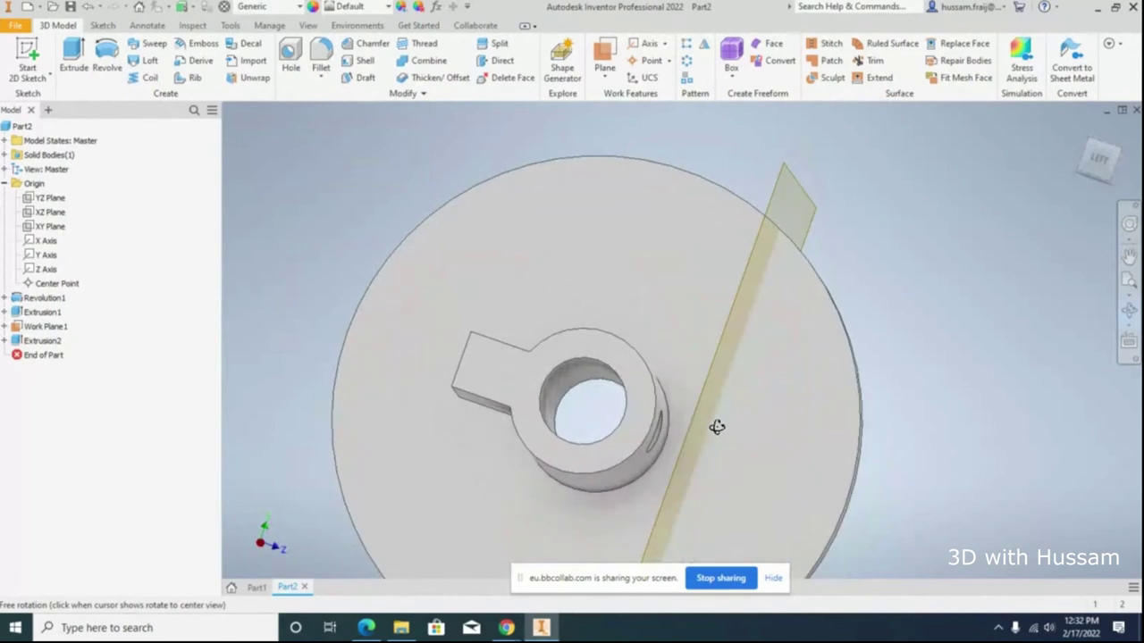
drag(633, 421, 712, 456)
scroll(712, 455, up, 3)
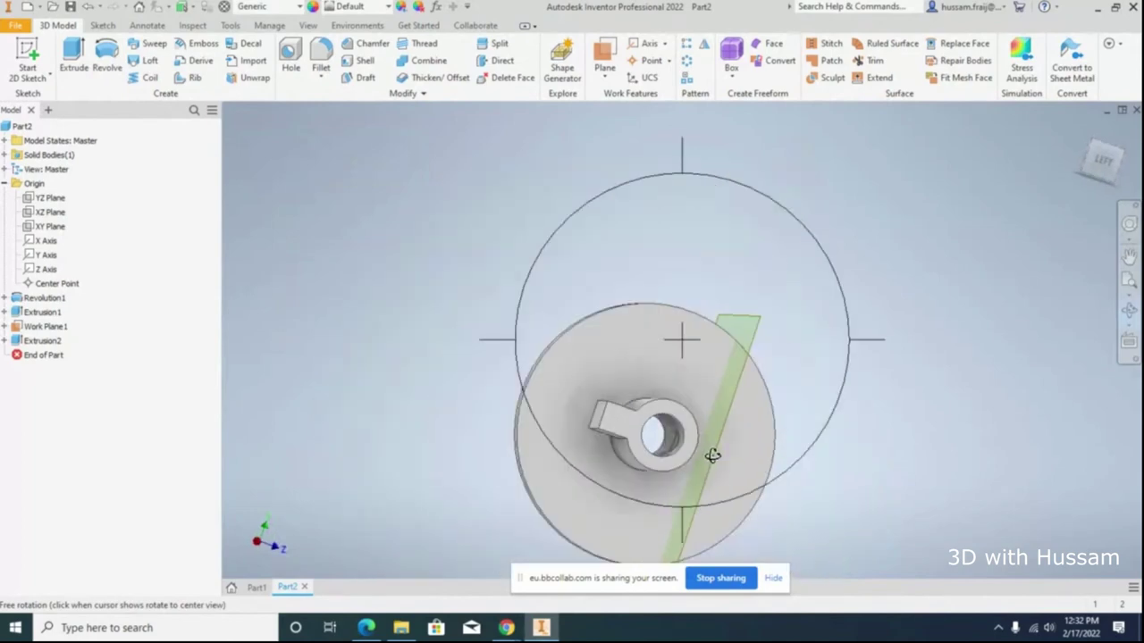
scroll(712, 456, down, 5)
right_click(709, 365)
click(642, 370)
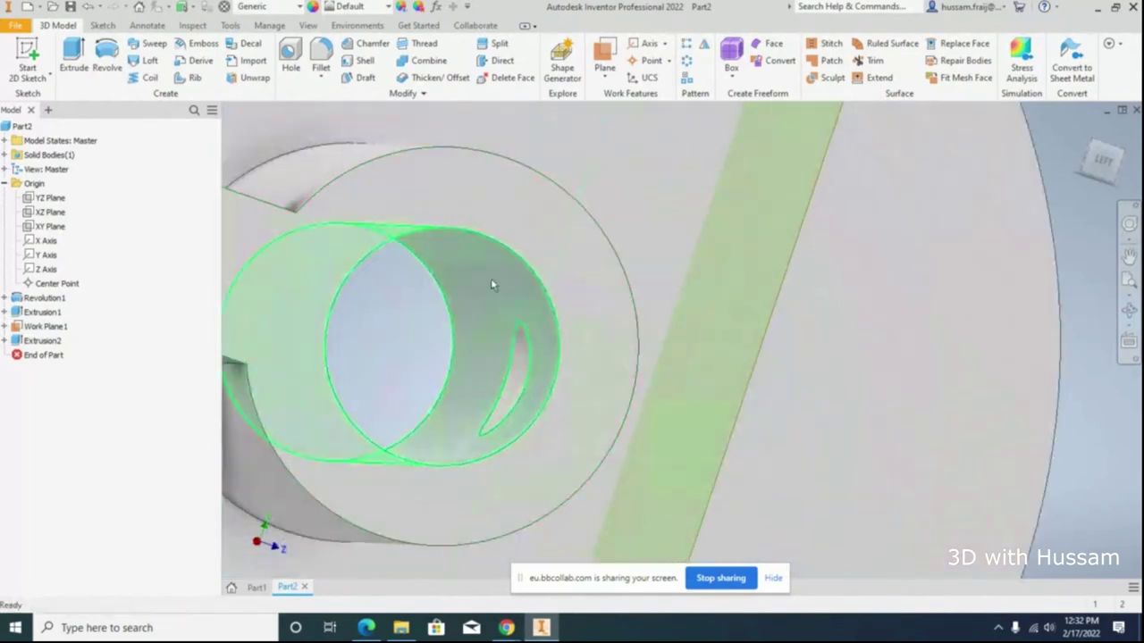
click(1128, 310)
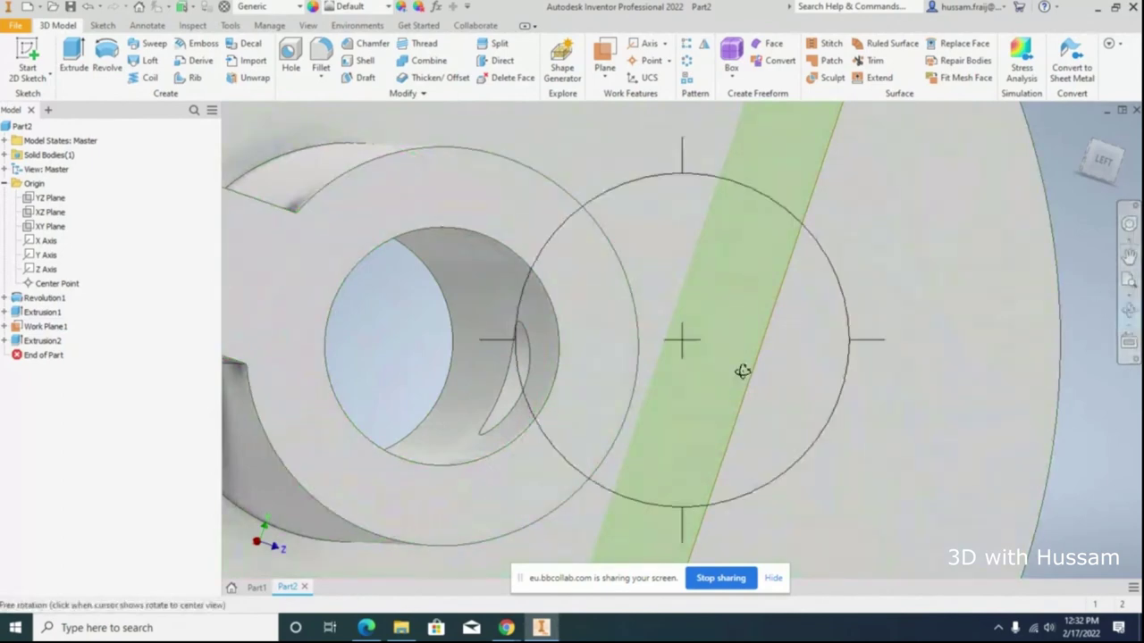
drag(646, 354, 455, 259)
key(Escape)
click(452, 261)
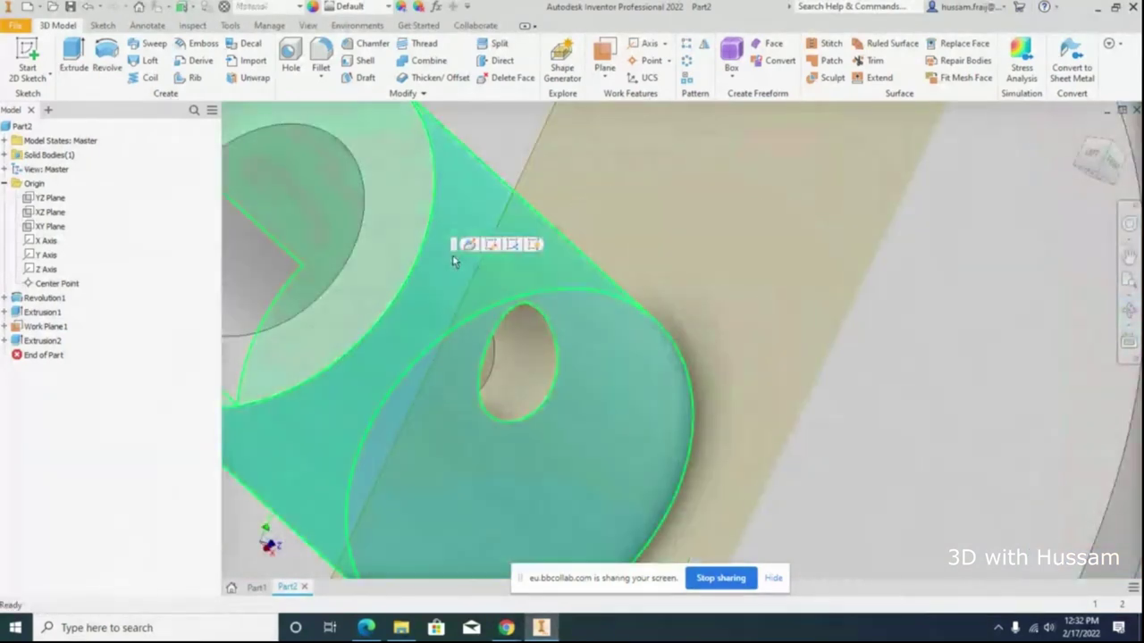
click(1128, 310)
drag(567, 334, 682, 306)
right_click(633, 365)
click(664, 372)
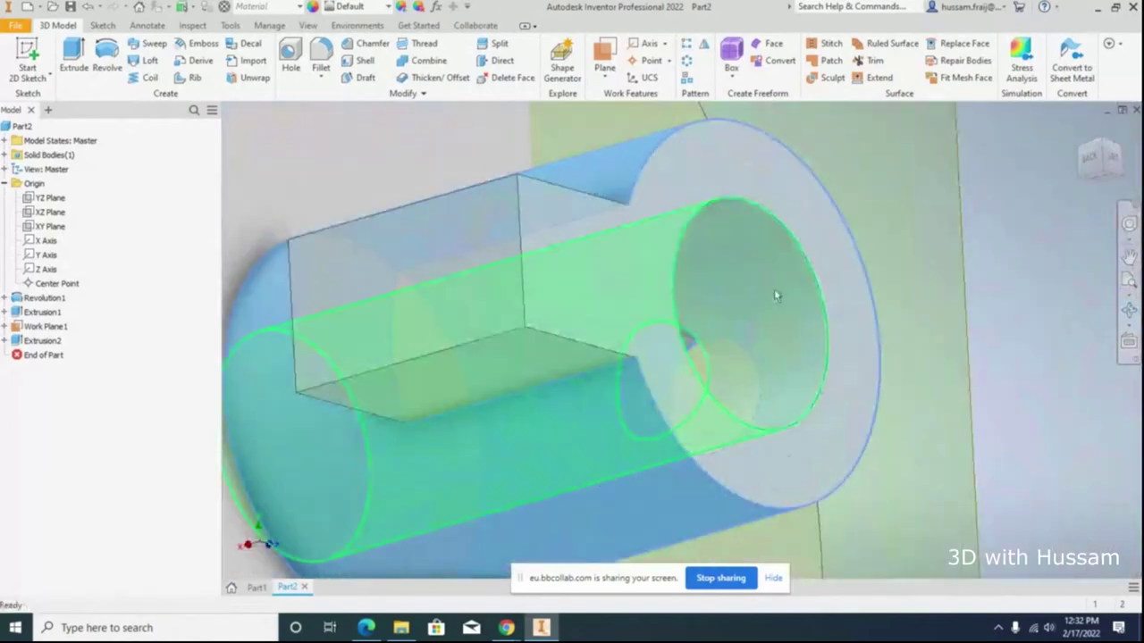
click(1082, 131)
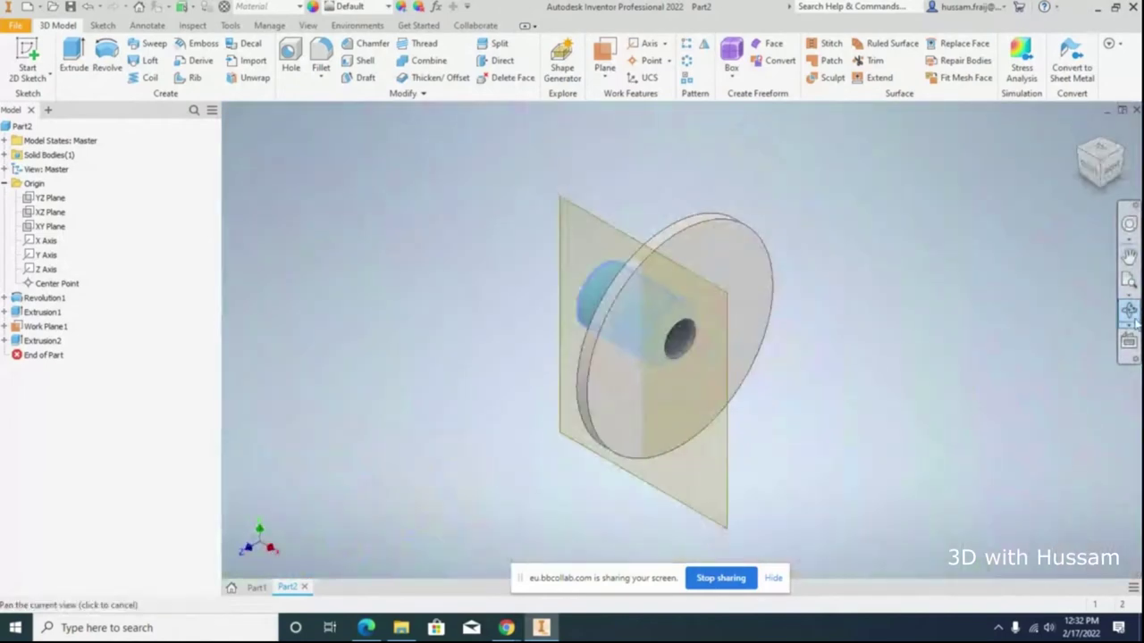
click(1128, 310)
drag(804, 333, 733, 211)
scroll(740, 334, up, 5)
key(Escape)
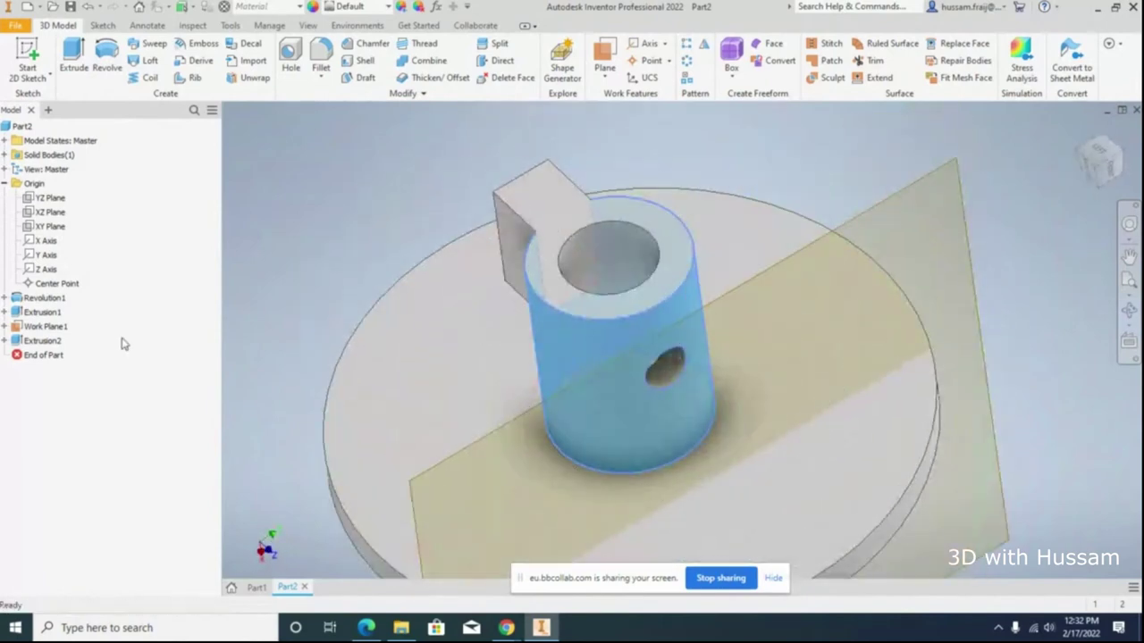
right_click(55, 346)
Step: Edit Extrusion2 so the hole extends To the tab's face (16.281 mm)
click(98, 425)
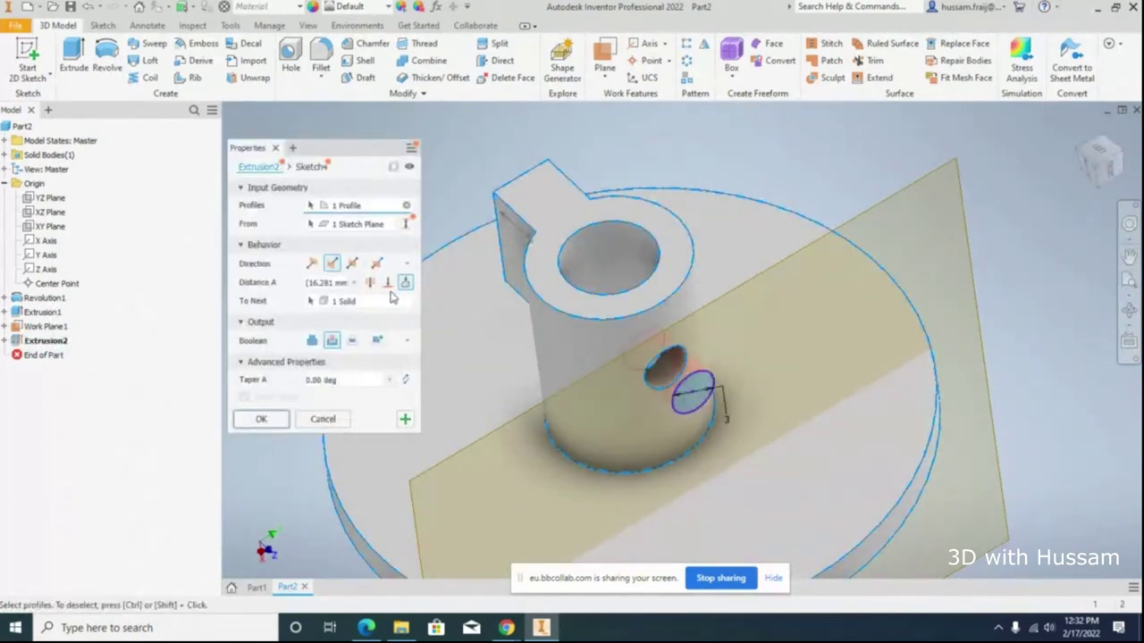
click(388, 283)
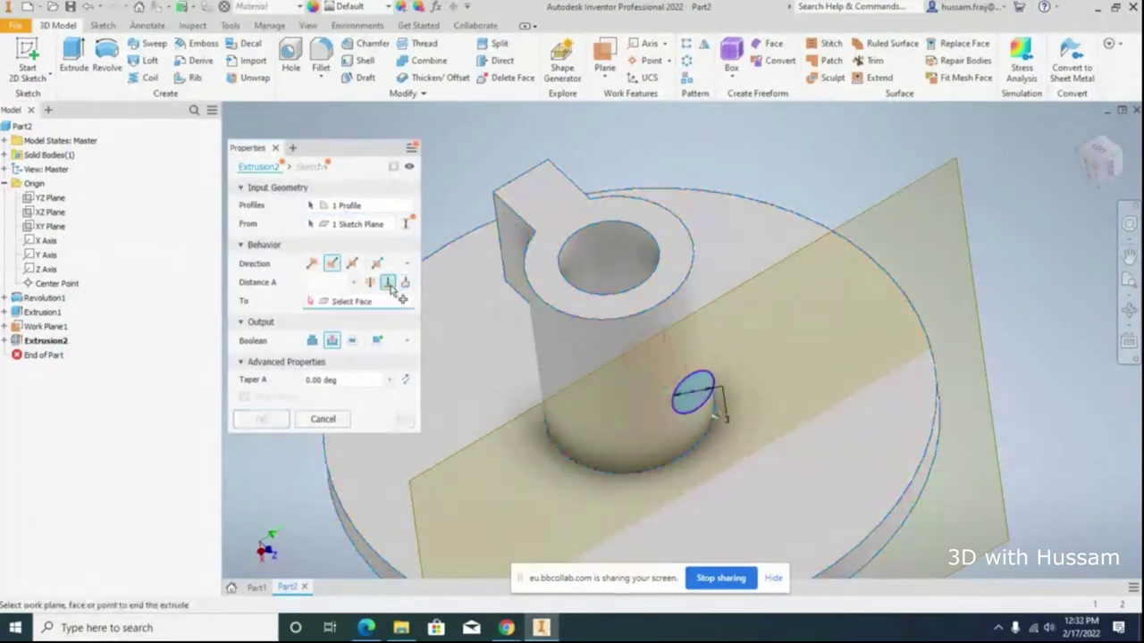
click(590, 250)
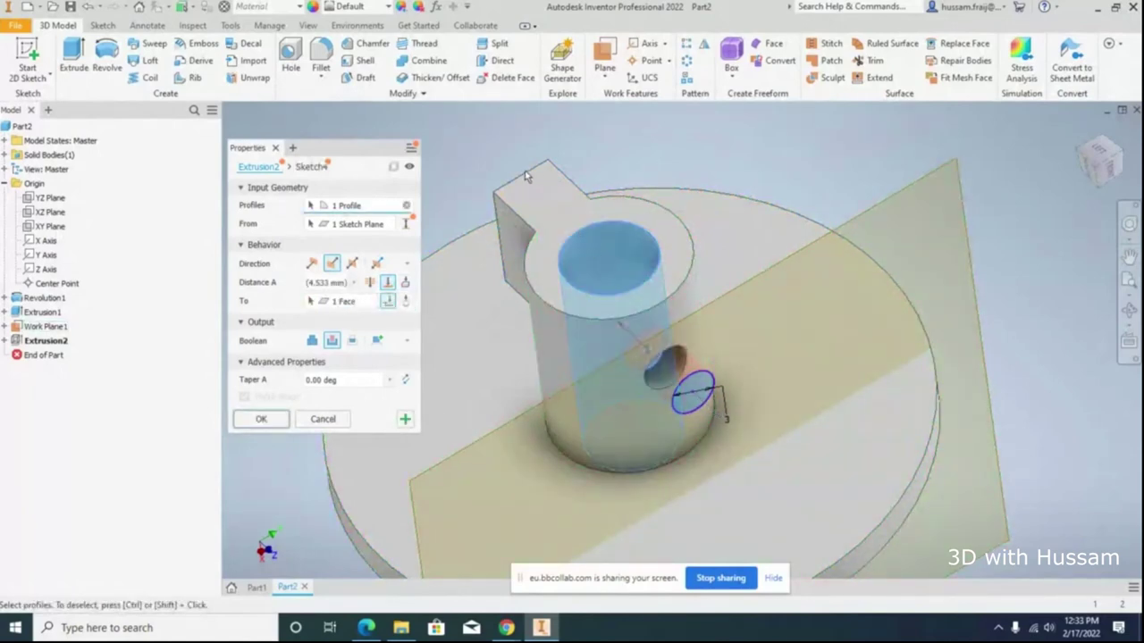
click(371, 302)
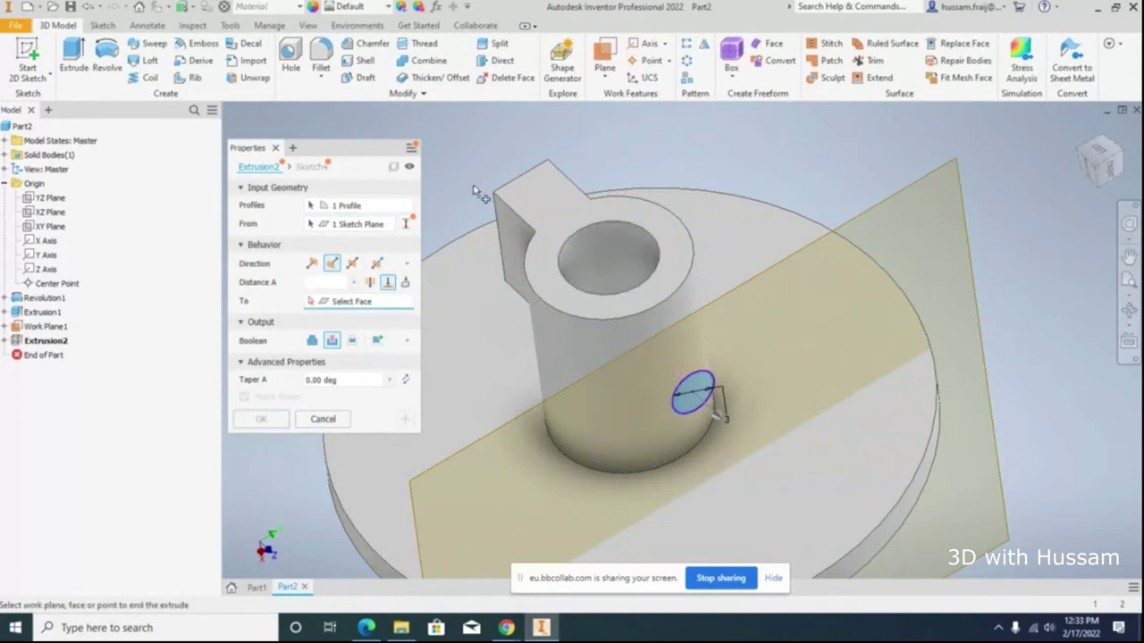
click(529, 181)
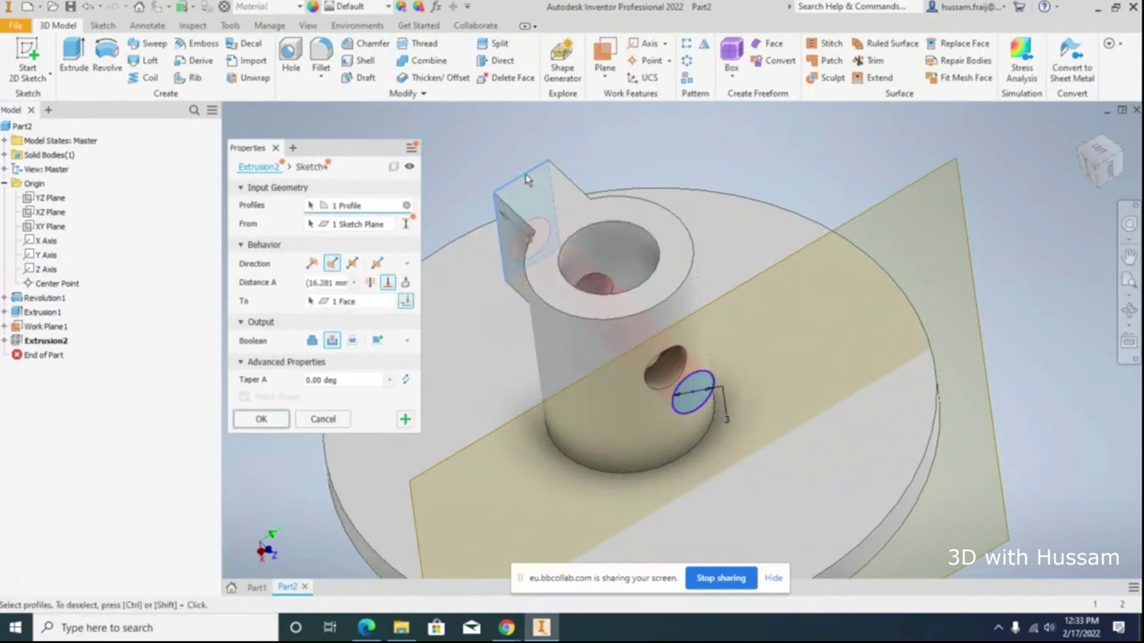
click(260, 420)
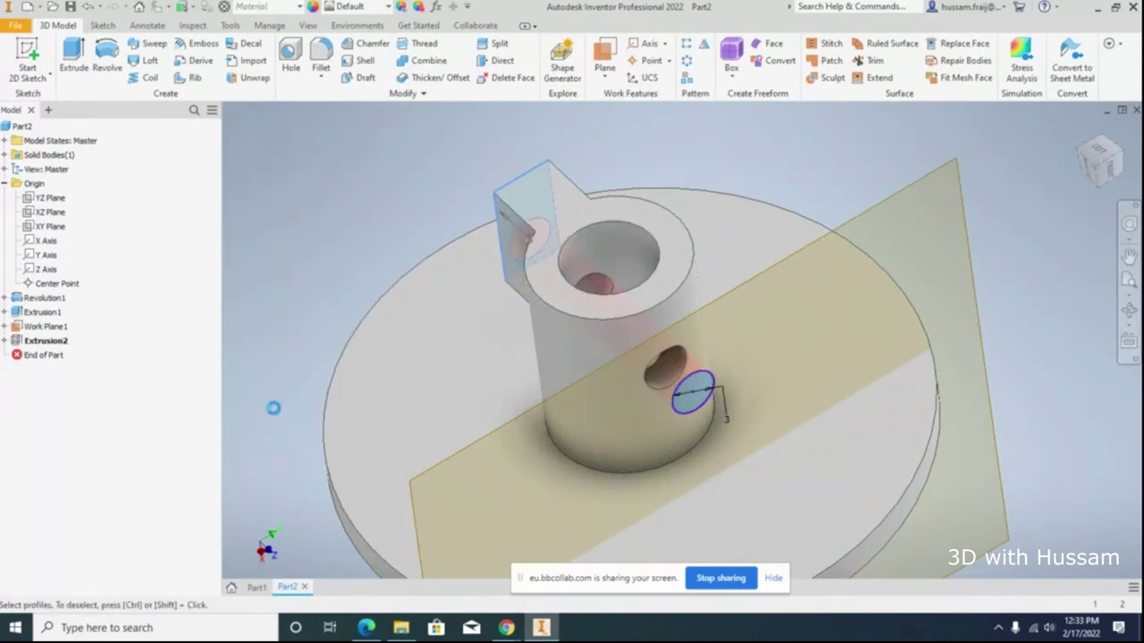
click(1129, 310)
Step: Orbit to a side view and start Sketch5 on the block's side face
drag(679, 344, 435, 245)
key(Escape)
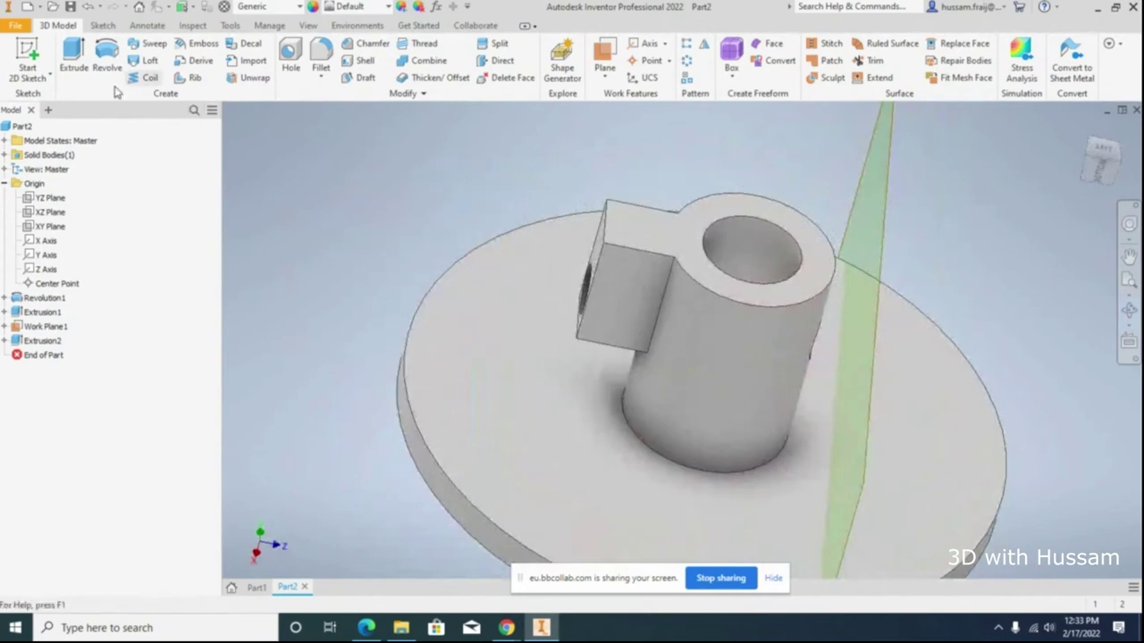
click(27, 63)
click(601, 241)
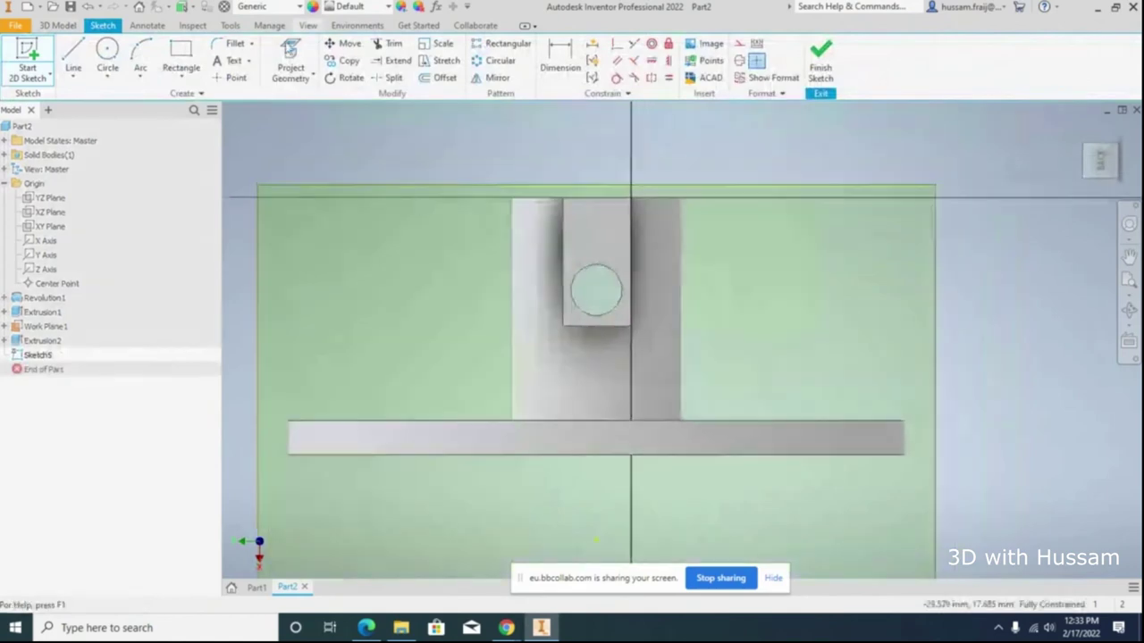
Step: Draw a small rectangle at the top edge of the tab
click(181, 56)
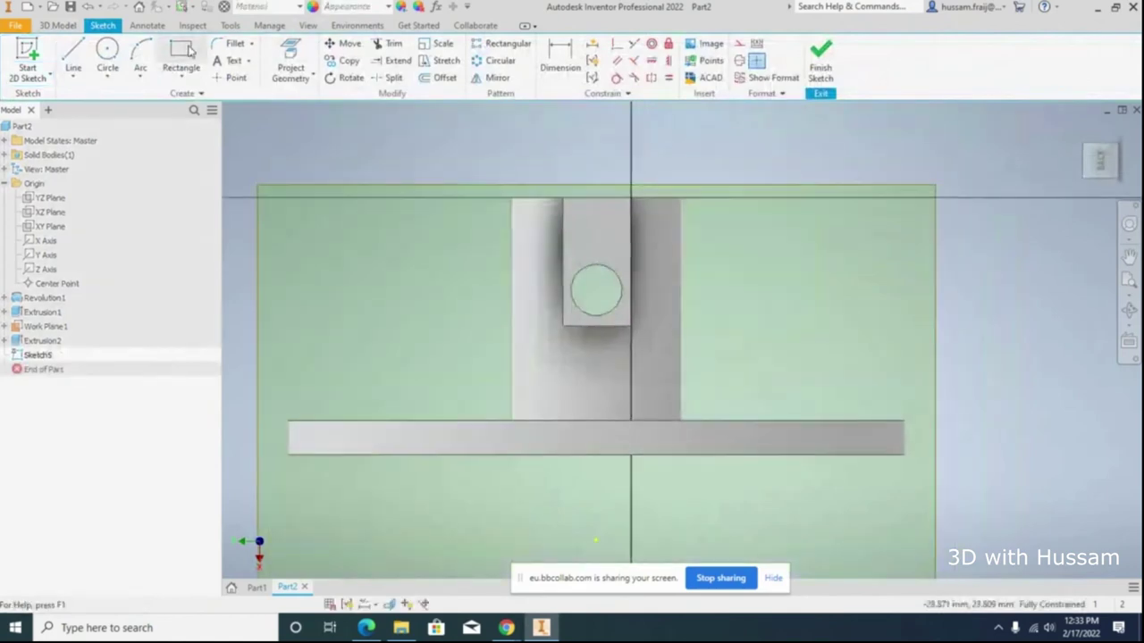
click(631, 197)
click(562, 235)
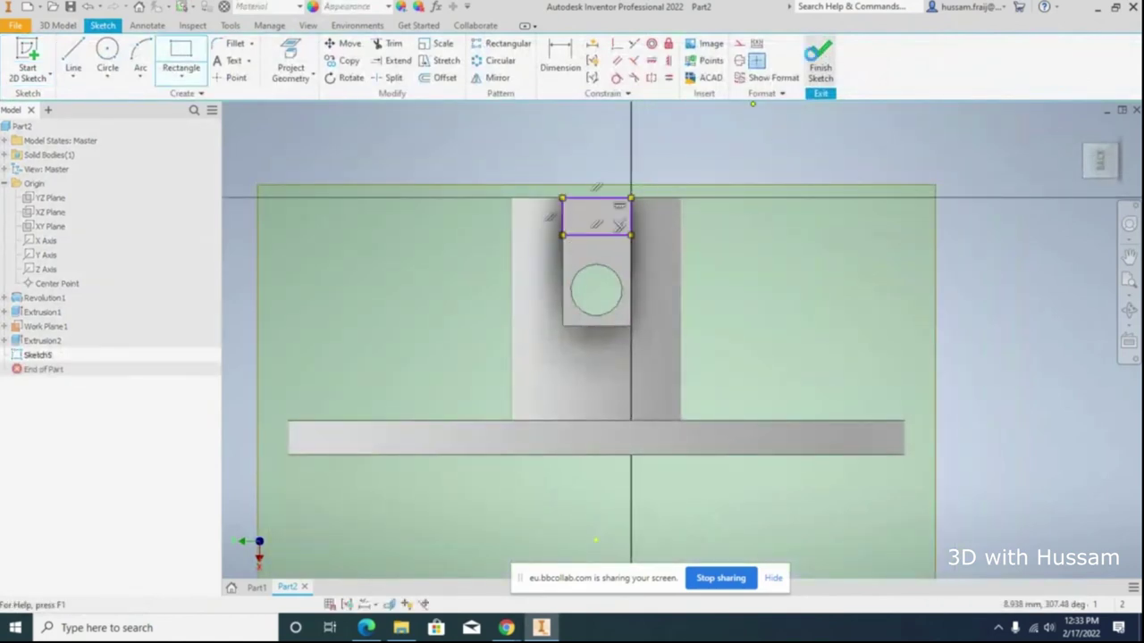
Step: Finish Sketch5 and extrude its rectangle into Extrusion3, a long arm off the tab's top
click(820, 62)
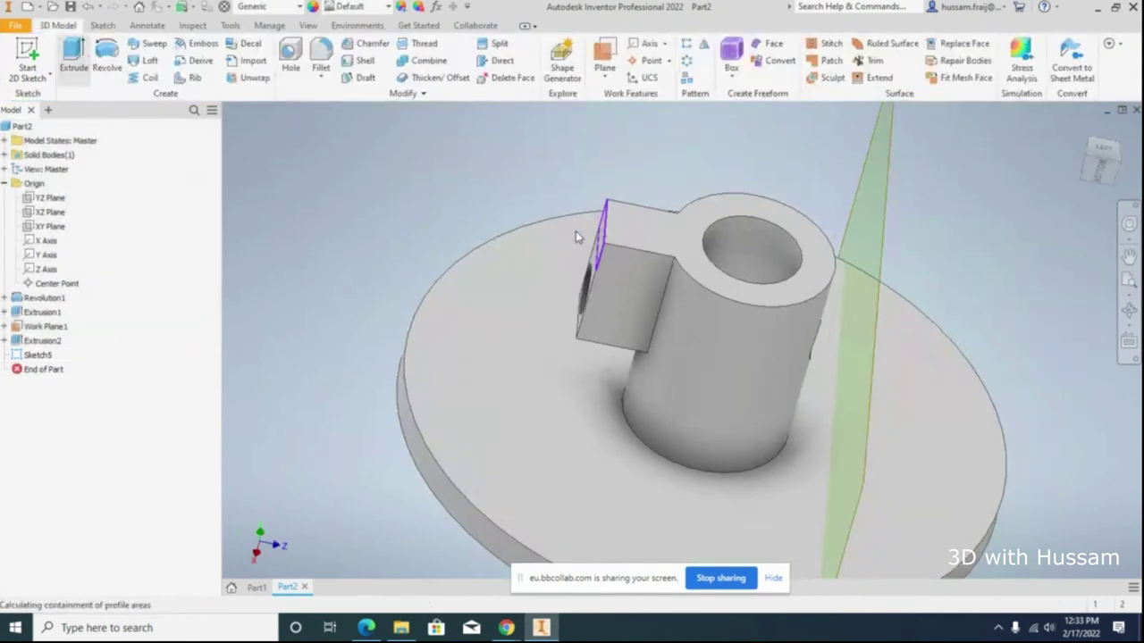
click(264, 416)
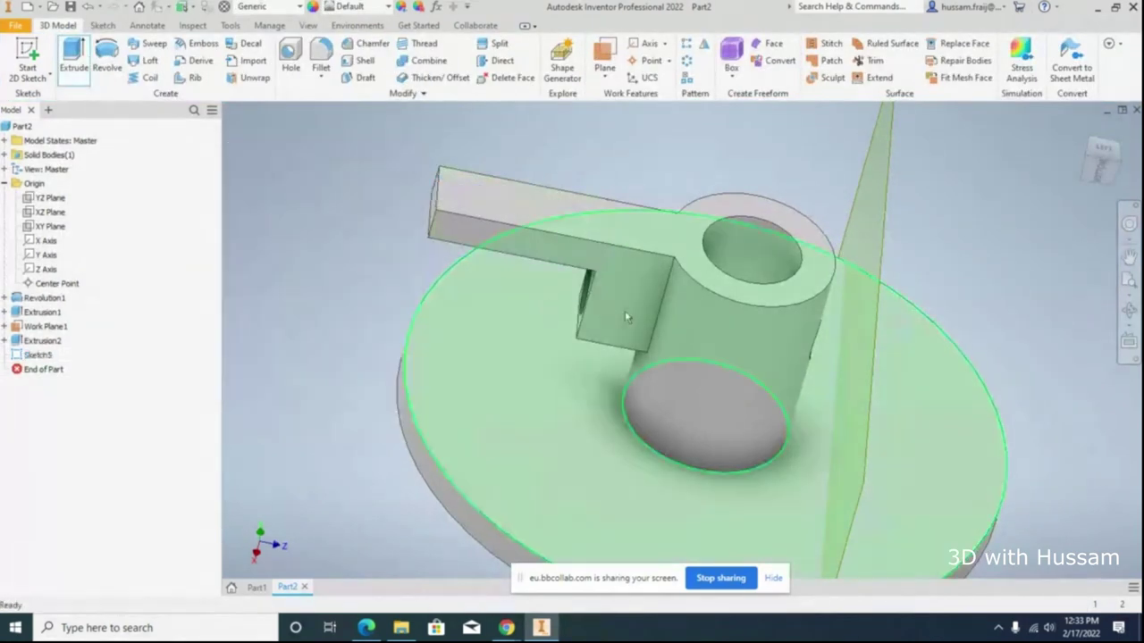
click(1130, 310)
drag(598, 372, 669, 333)
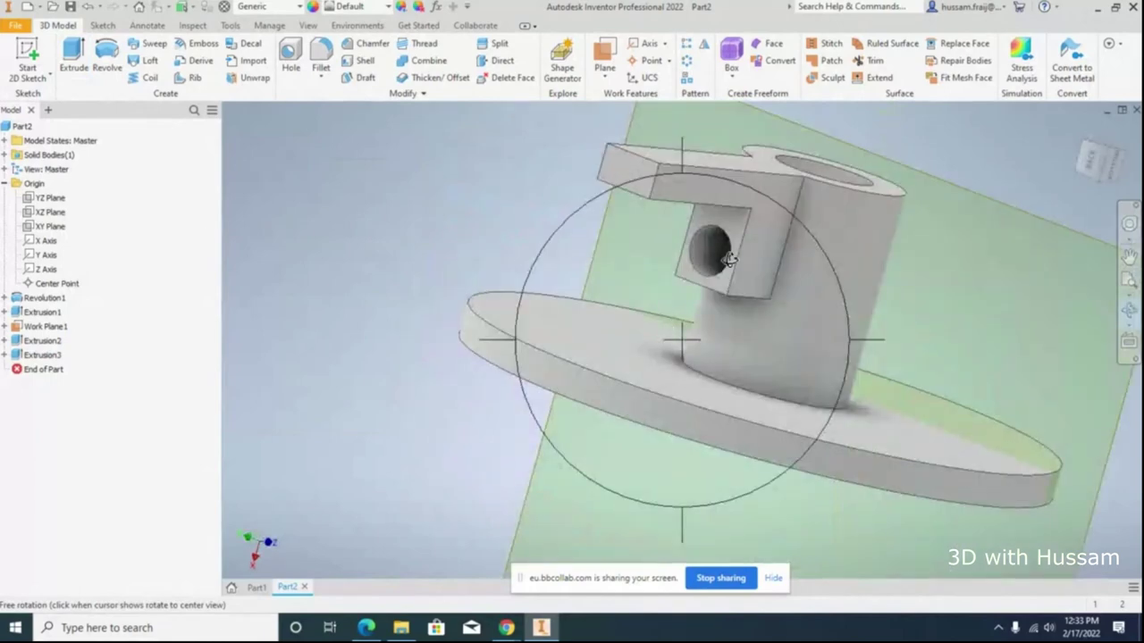
drag(729, 259, 632, 366)
scroll(666, 247, up, 3)
scroll(685, 324, down, 2)
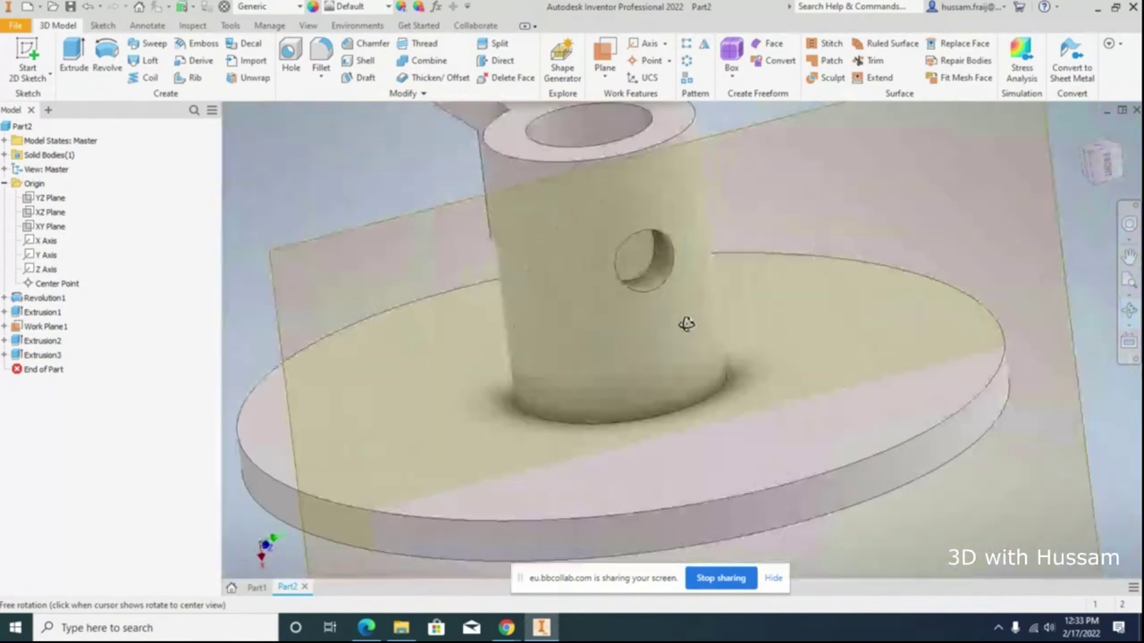
key(Escape)
right_click(56, 362)
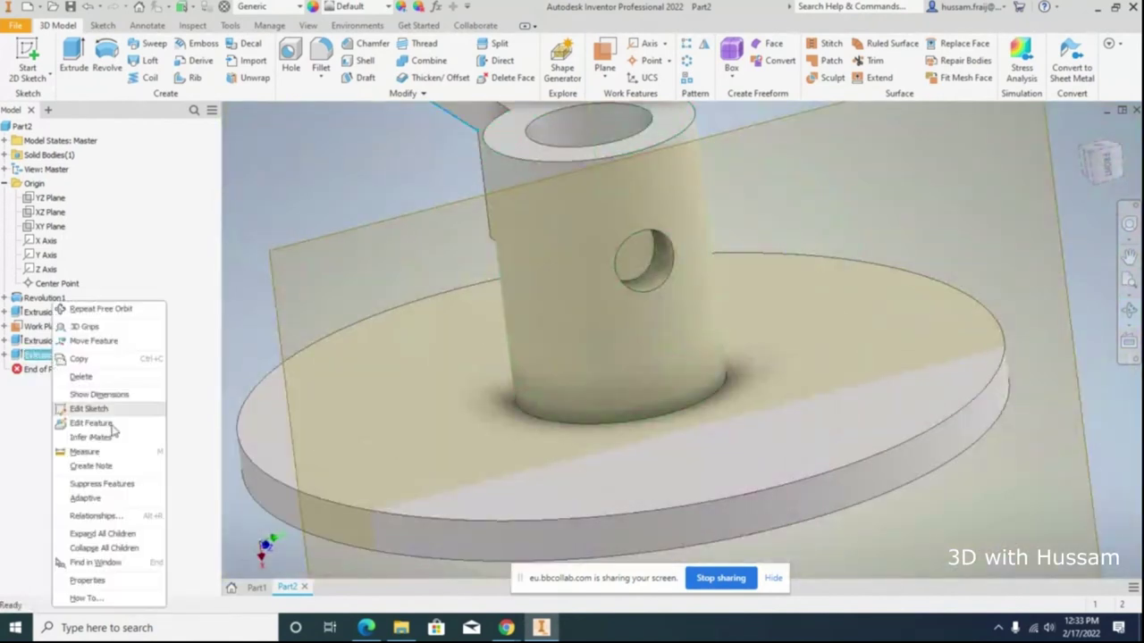
Step: Open Extrusion3's taper setting, then cancel without changing it
click(98, 431)
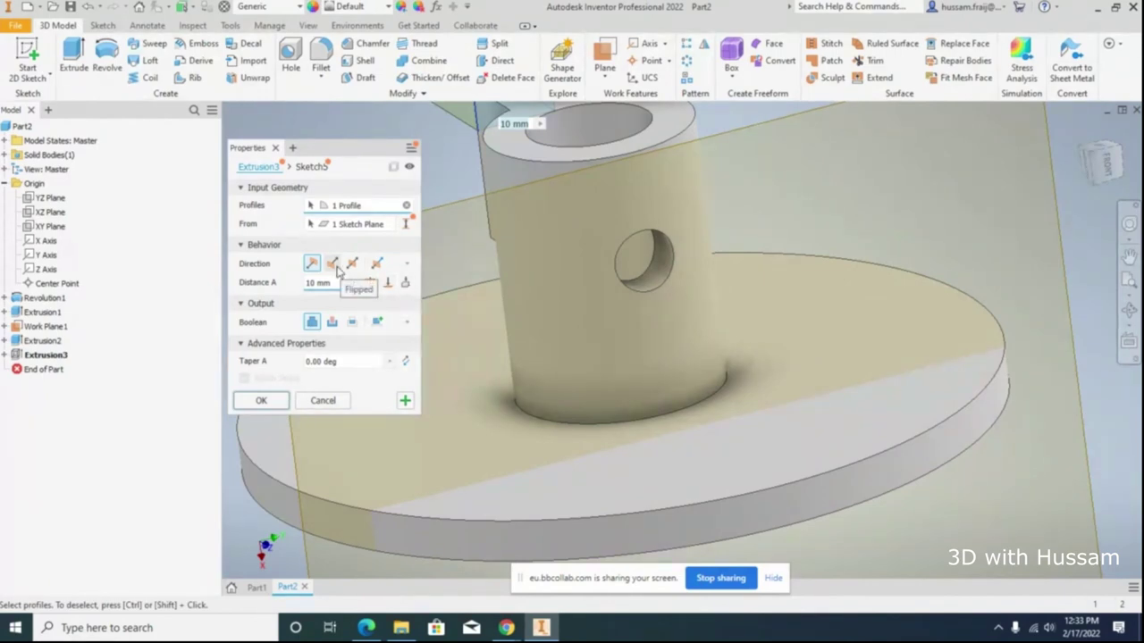
click(307, 360)
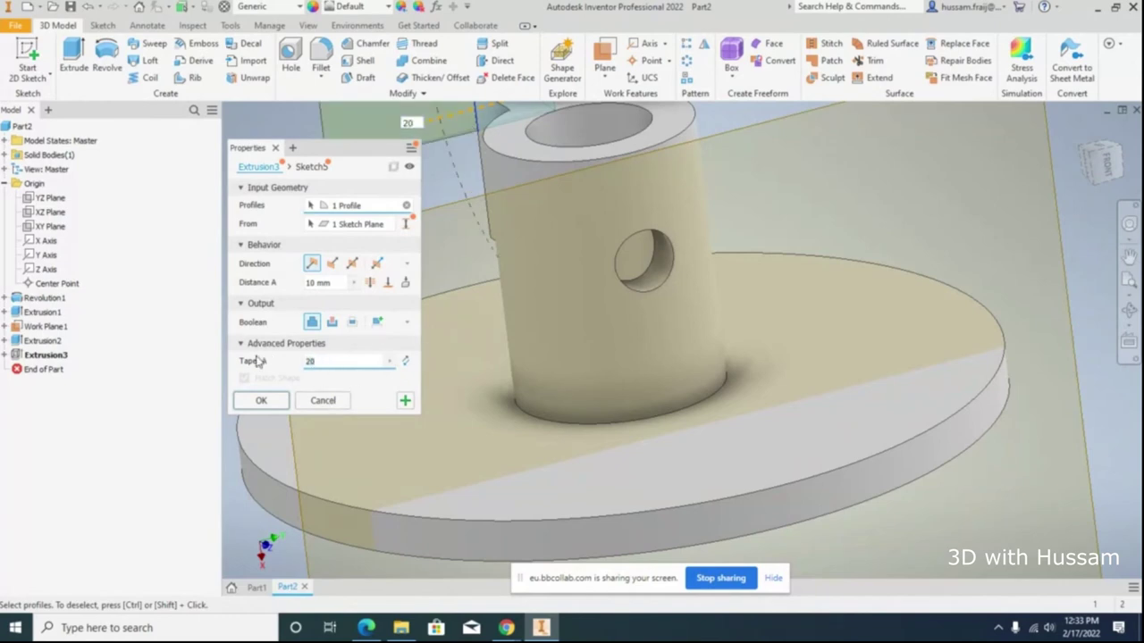
click(320, 403)
Step: Give Extrusion2 a 20 degree taper to flare the side hole, then orbit to inspect it
right_click(46, 342)
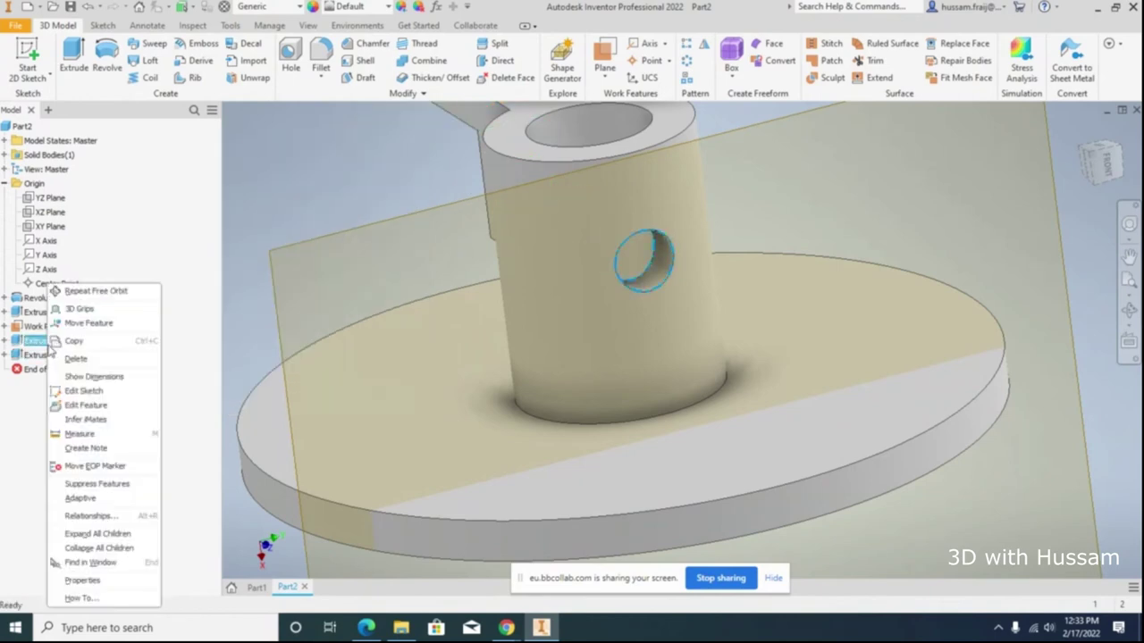
click(90, 401)
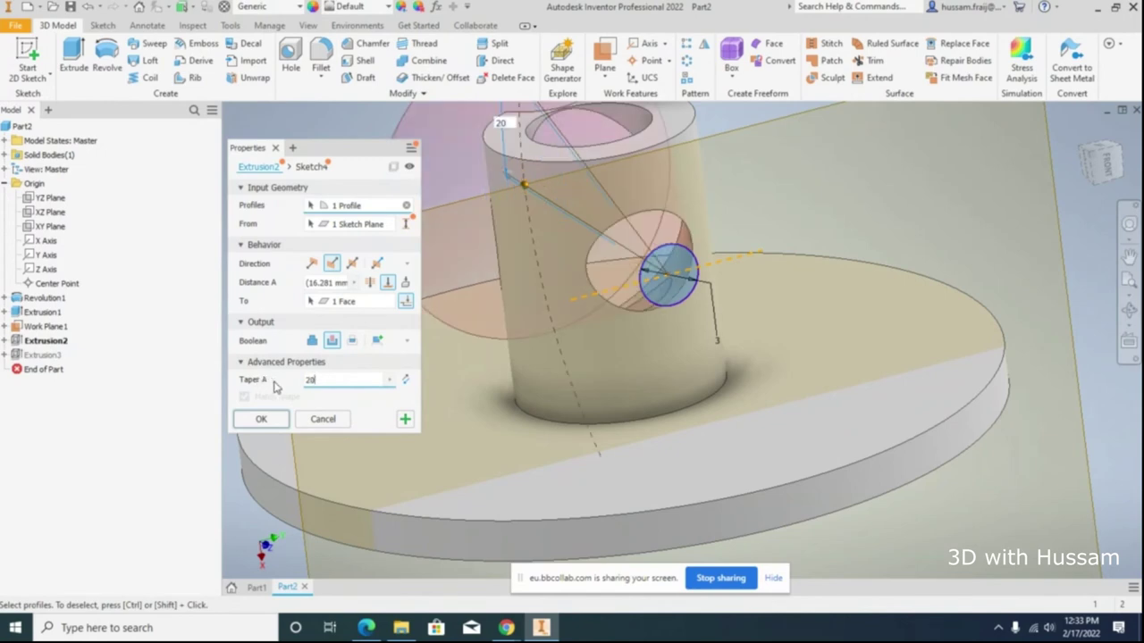
click(261, 419)
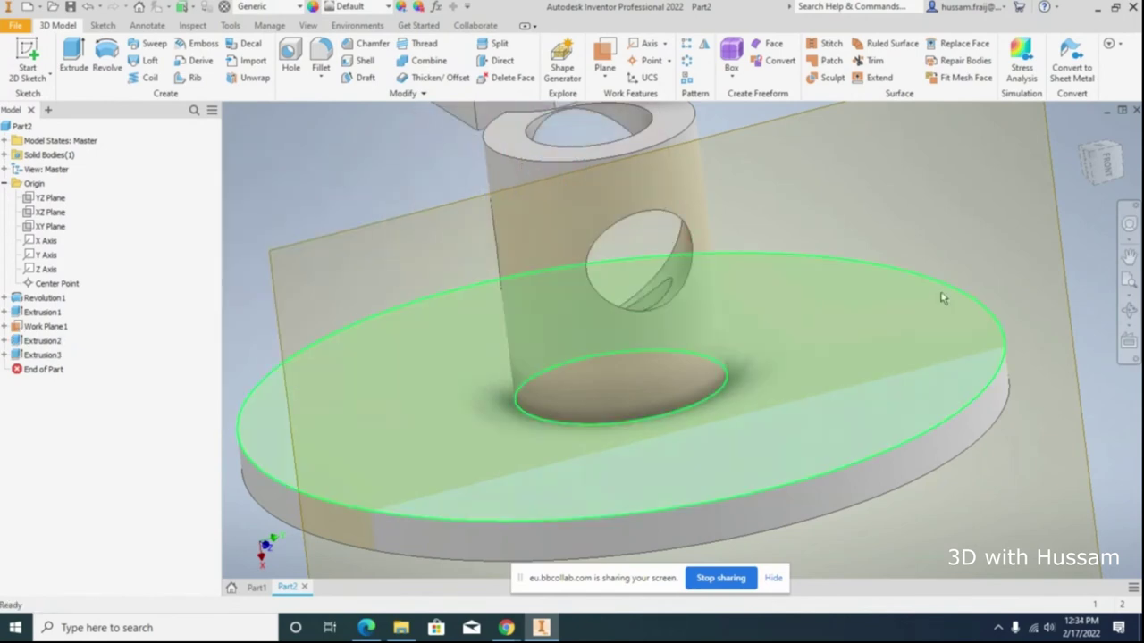
scroll(735, 363, up, 4)
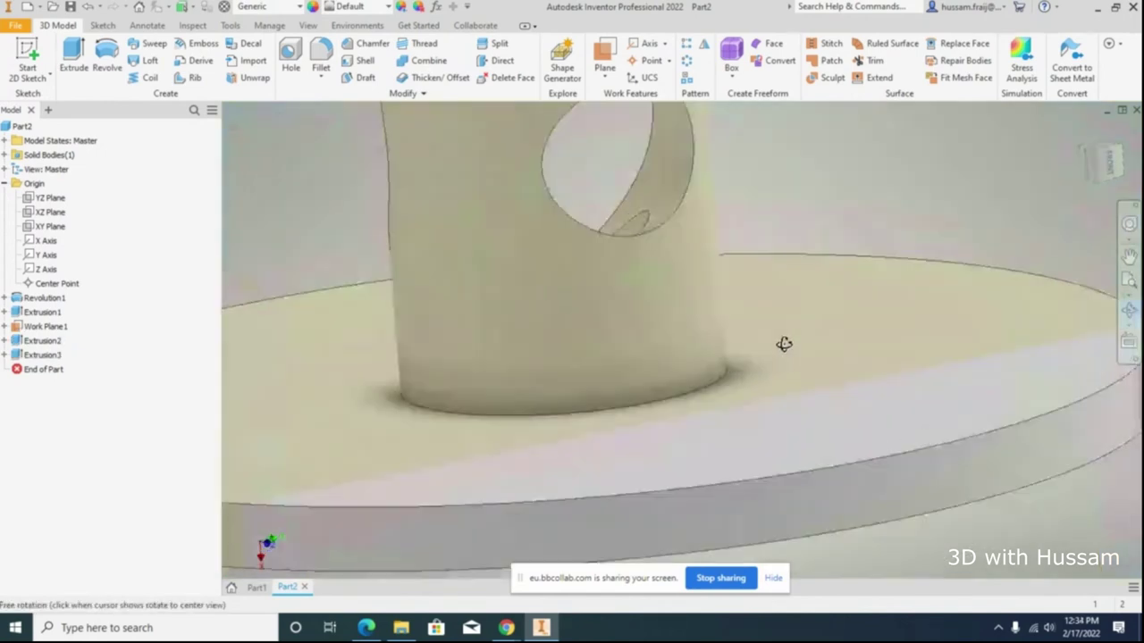
shift+middle_drag(784, 342, 621, 312)
scroll(747, 408, down, 4)
right_click(673, 312)
key(Escape)
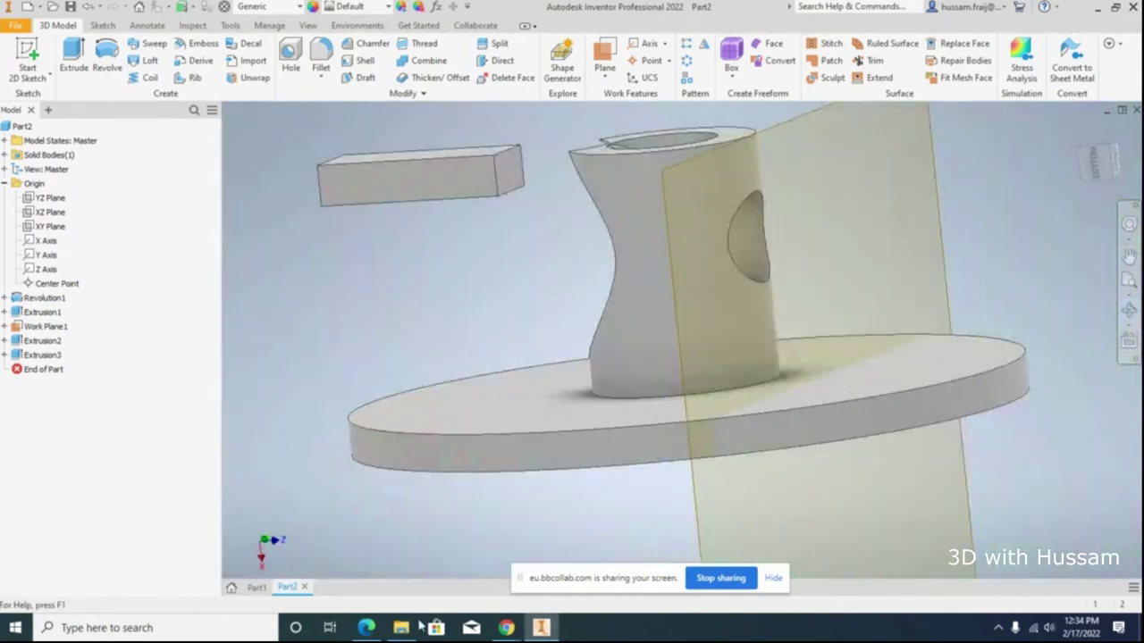
Step: Bring the chapter PDF back to the front at Figure 5-5
click(367, 627)
scroll(539, 299, down, 3)
scroll(539, 299, down, 10)
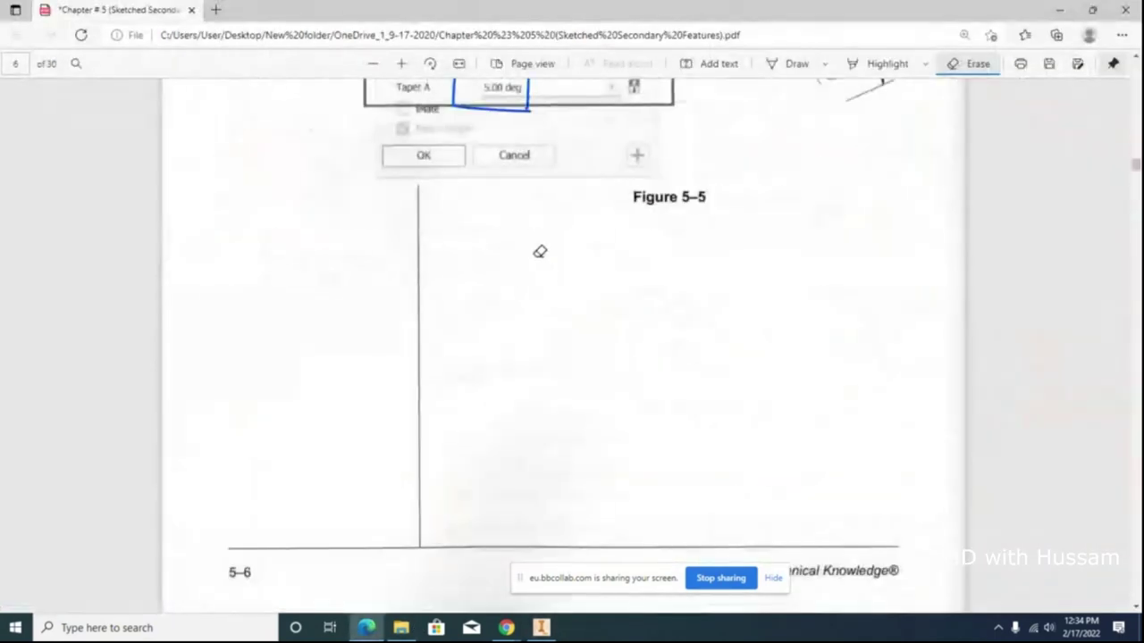
Step: Scroll the chapter PDF to page 8's Projected Geometry section, then minimize Edge
scroll(539, 250, down, 4)
scroll(543, 255, down, 3)
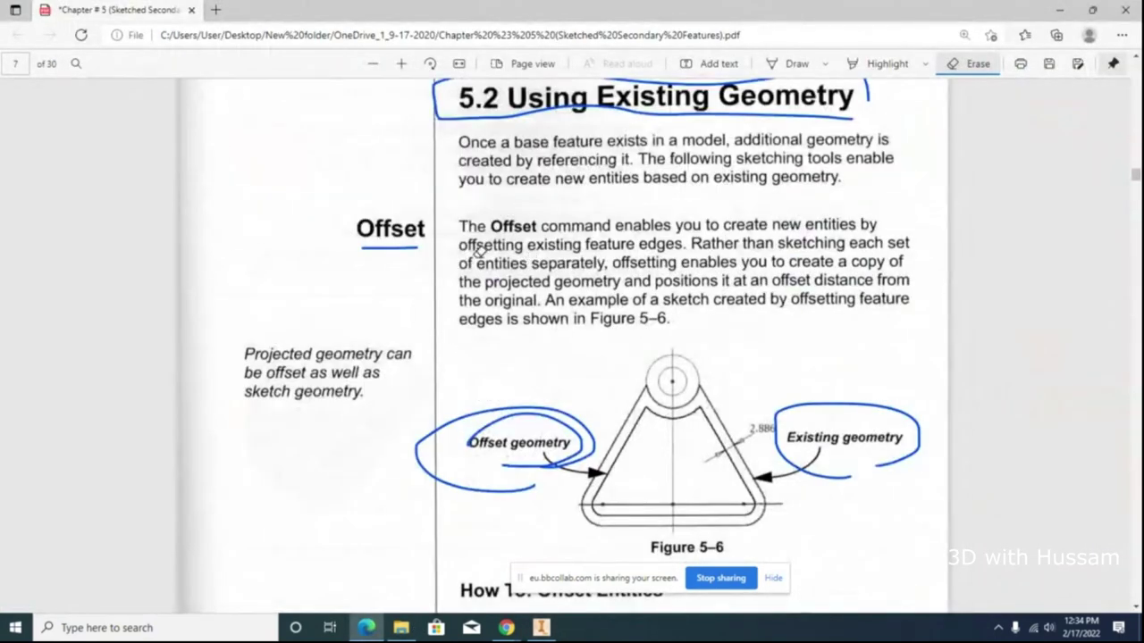
scroll(415, 191, down, 2)
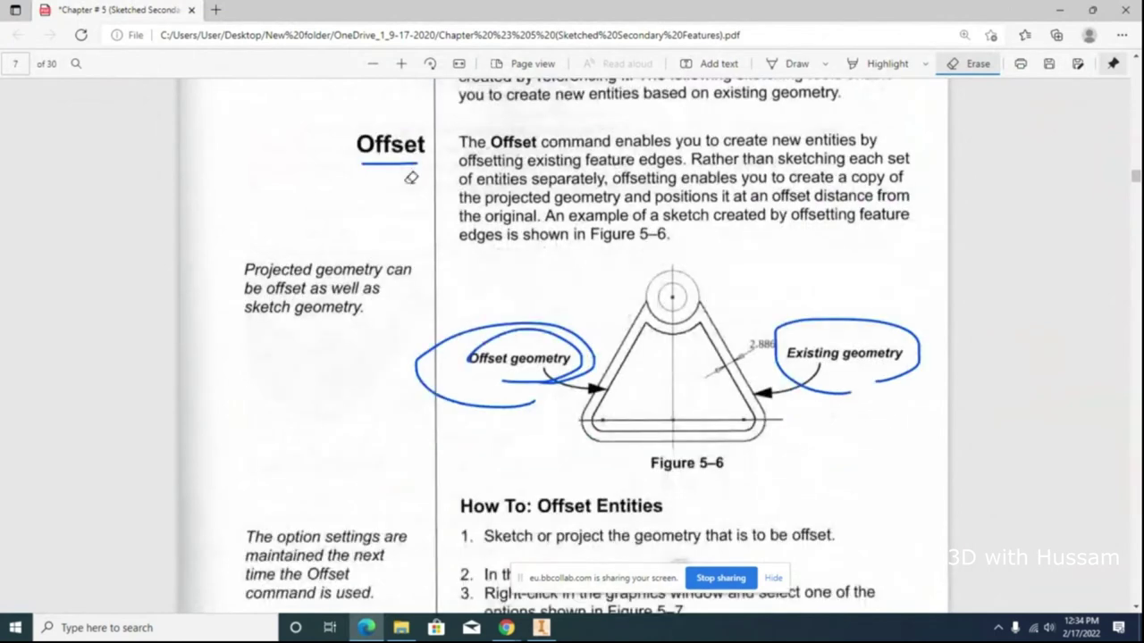
scroll(413, 161, down, 2)
scroll(415, 141, down, 4)
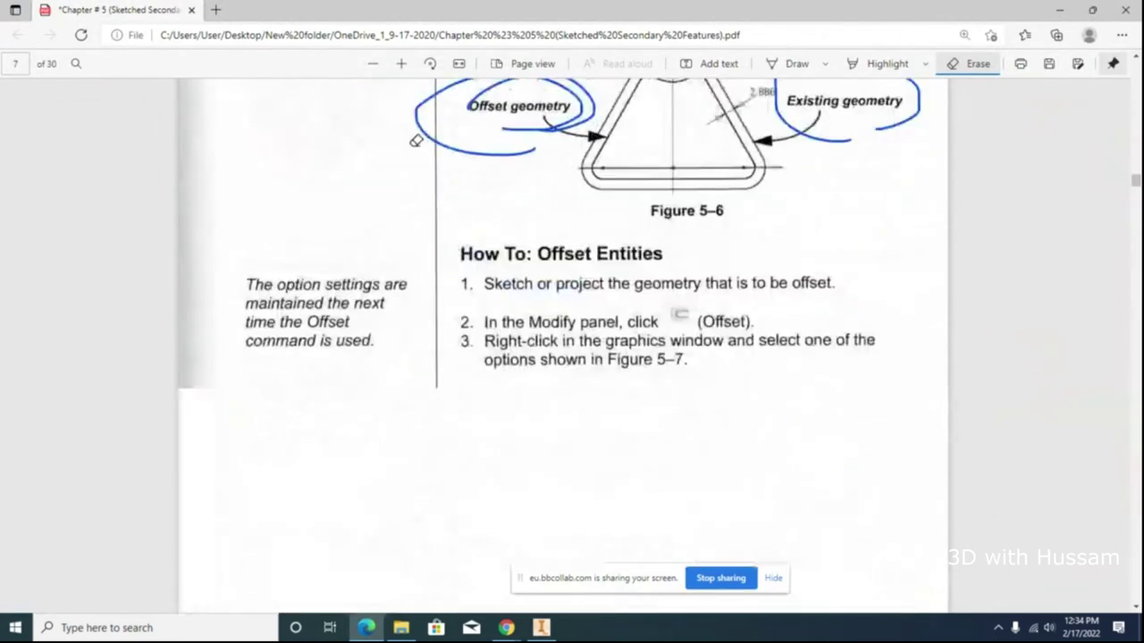
scroll(415, 141, down, 10)
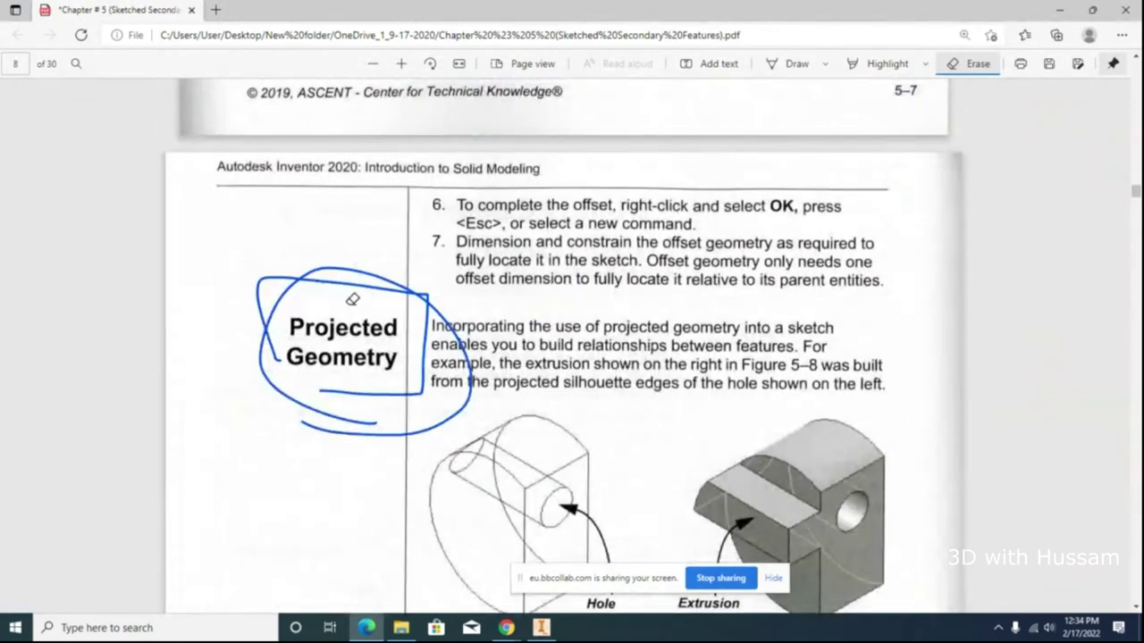
scroll(353, 300, down, 2)
click(1054, 11)
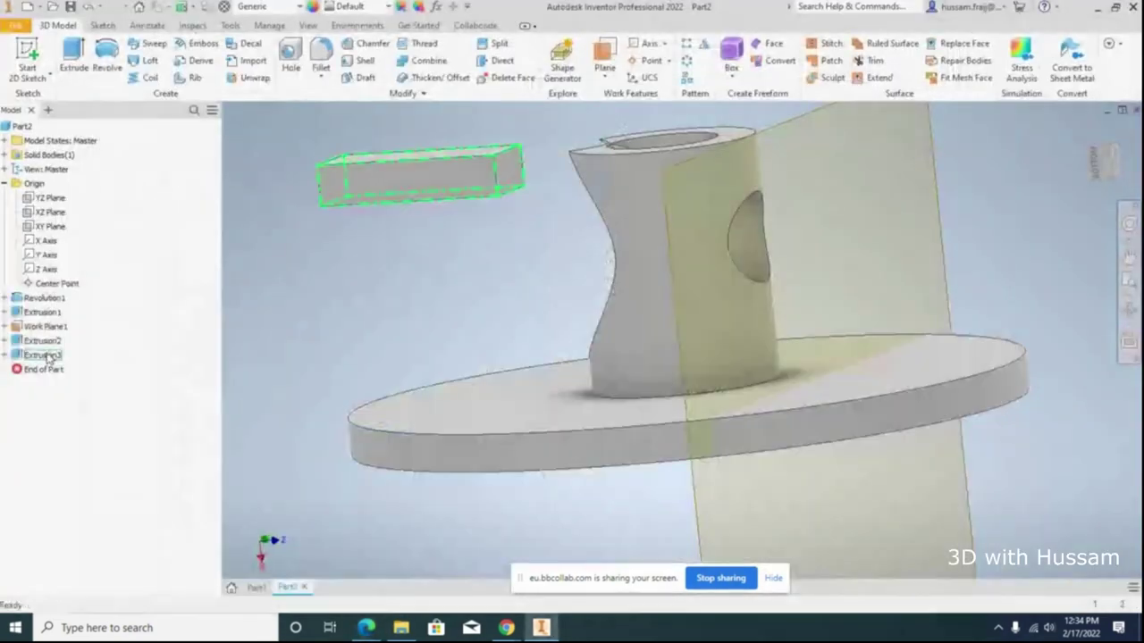
Step: Delete the Extrusion3 box feature
click(36, 355)
right_click(35, 354)
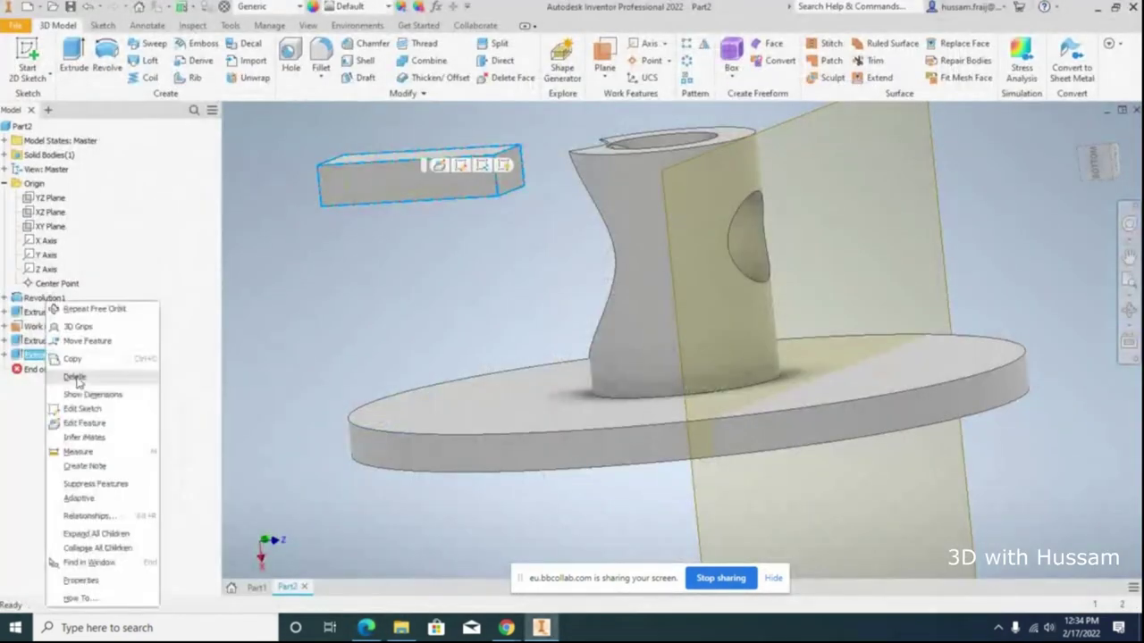
click(76, 378)
click(160, 189)
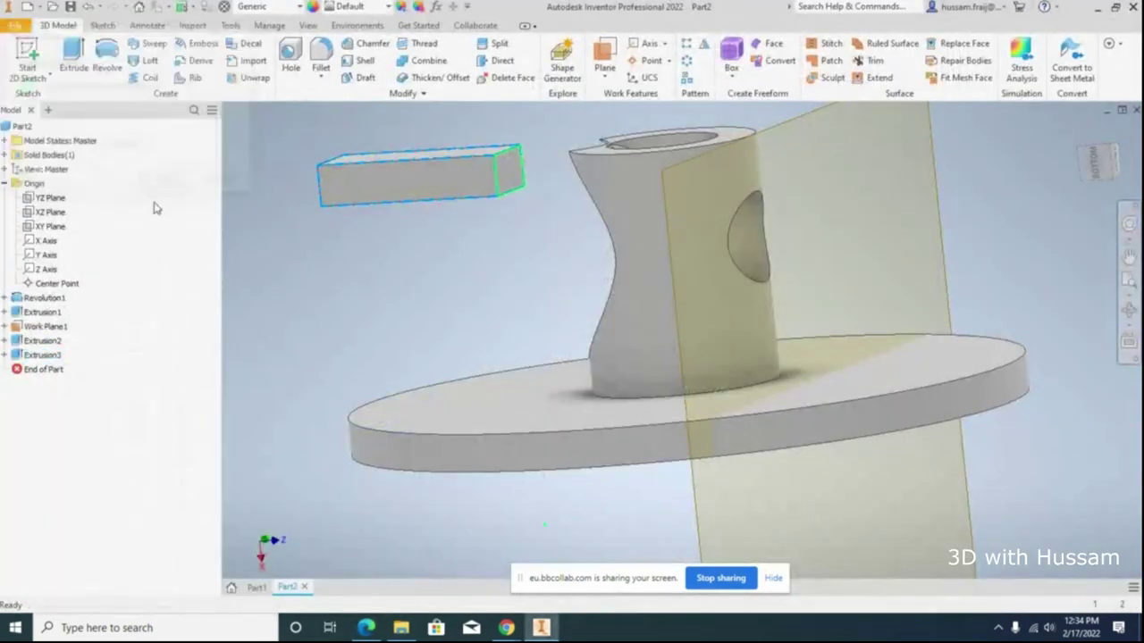
Step: Start deleting Extrusion2 but cancel to keep it
right_click(54, 343)
click(78, 376)
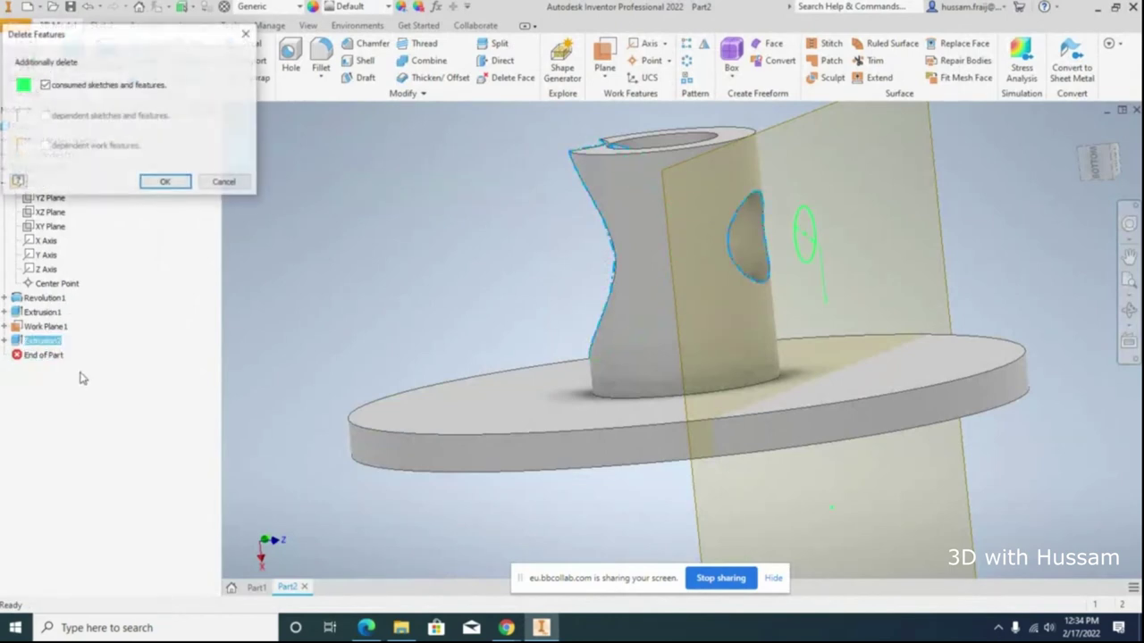
click(224, 182)
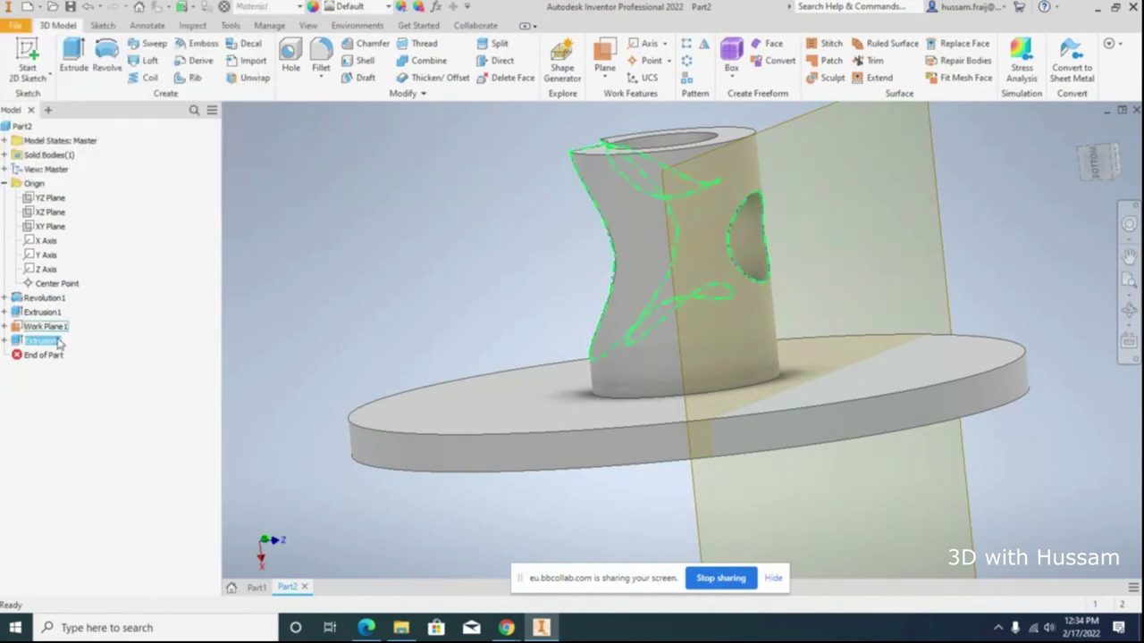
Step: Change Extrusion2 to a Join with Taper A 0 for a straight tab
right_click(51, 341)
click(99, 425)
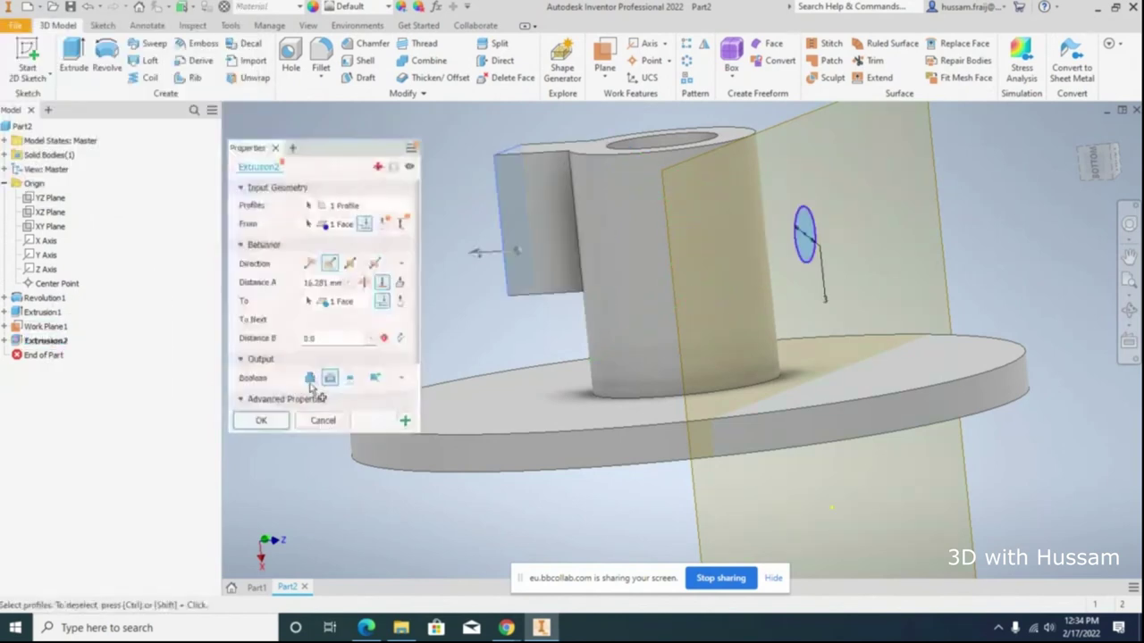
click(279, 362)
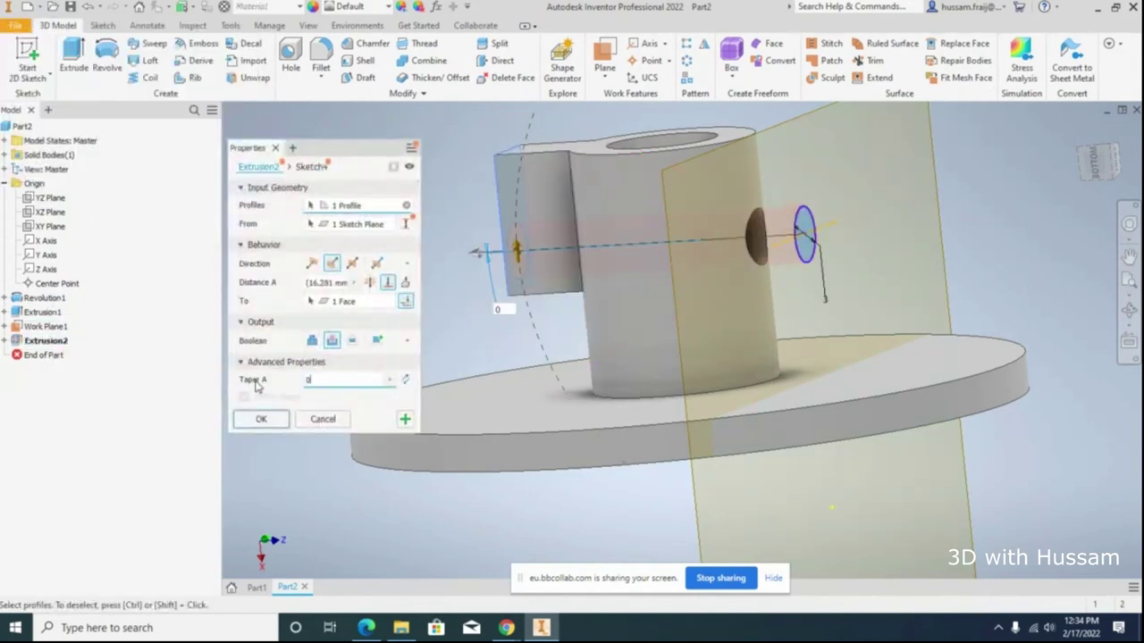
click(257, 420)
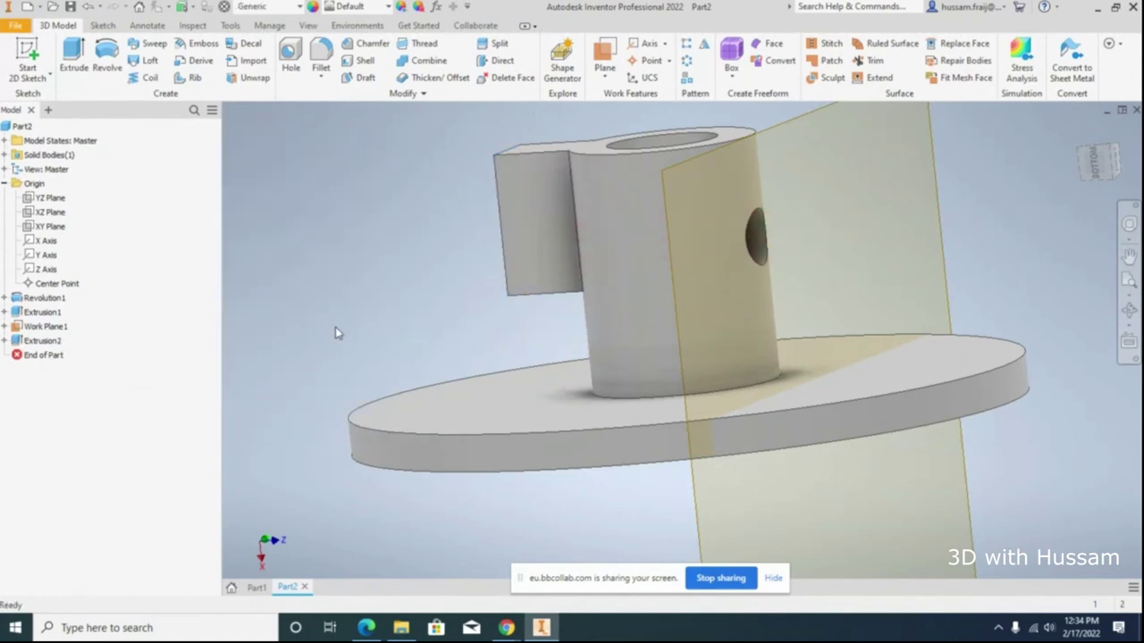
click(1129, 310)
drag(640, 339, 370, 257)
Step: Create Work Plane2 offset -4.750 mm below the top face of the hub and tab
click(604, 51)
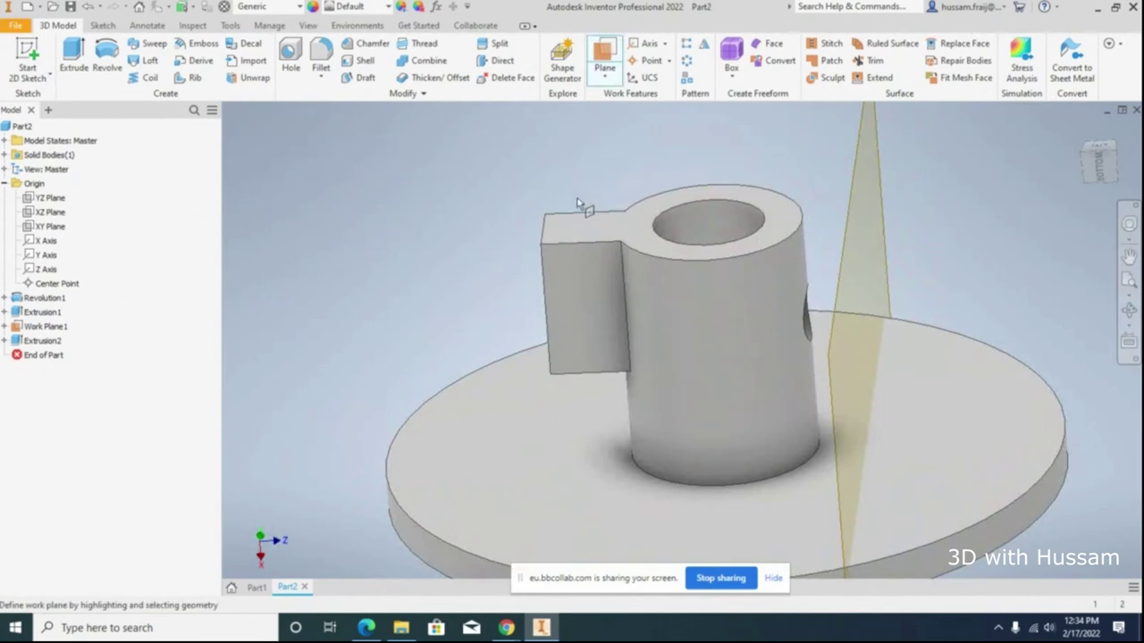
drag(593, 229, 592, 318)
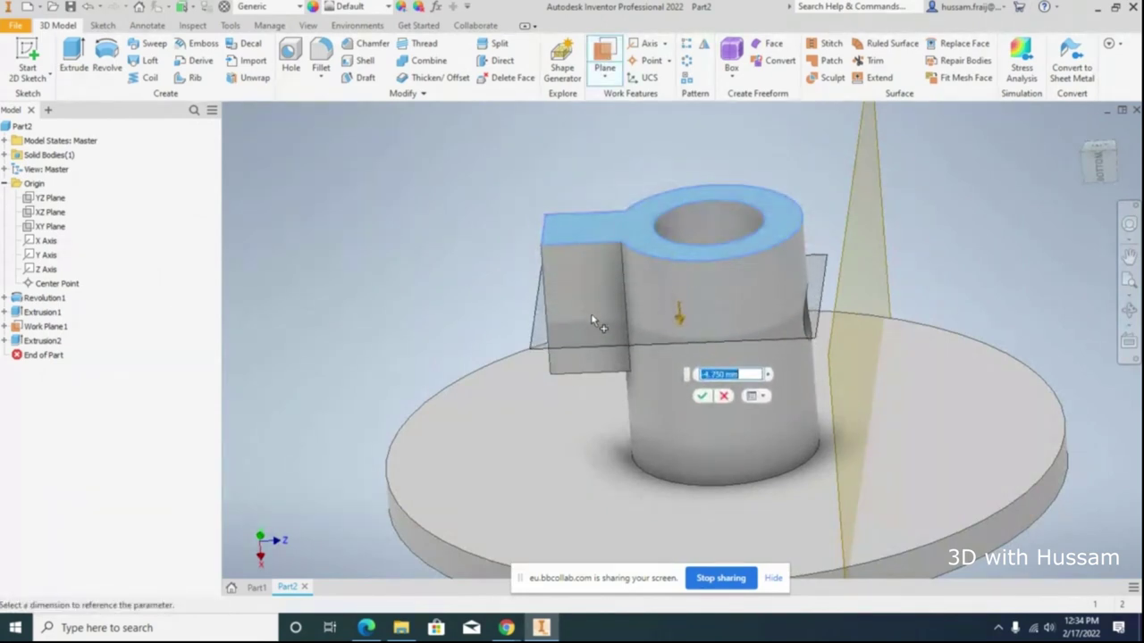
click(704, 396)
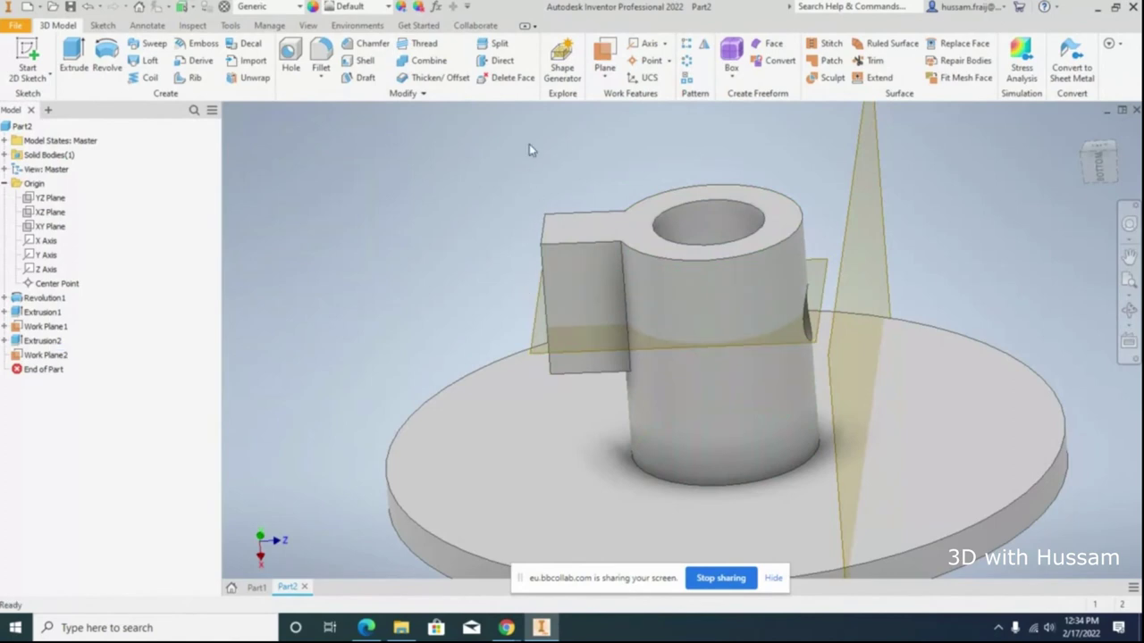
click(36, 79)
click(41, 98)
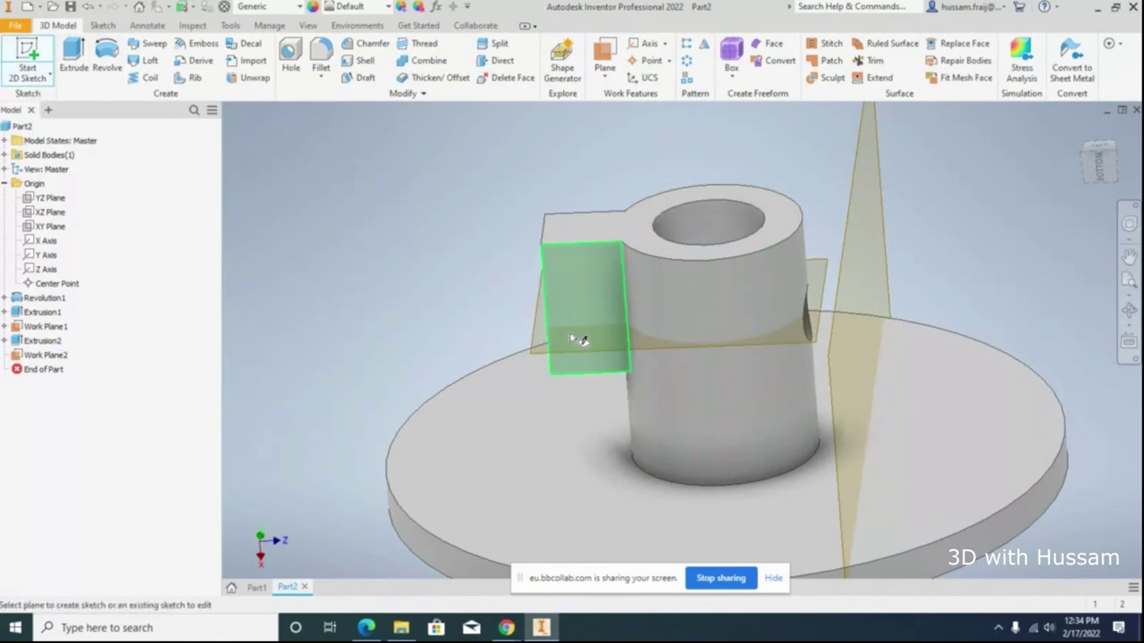
Step: On Work Plane2, draw a four-line wedge outline from the circle edge out past the tab
click(538, 337)
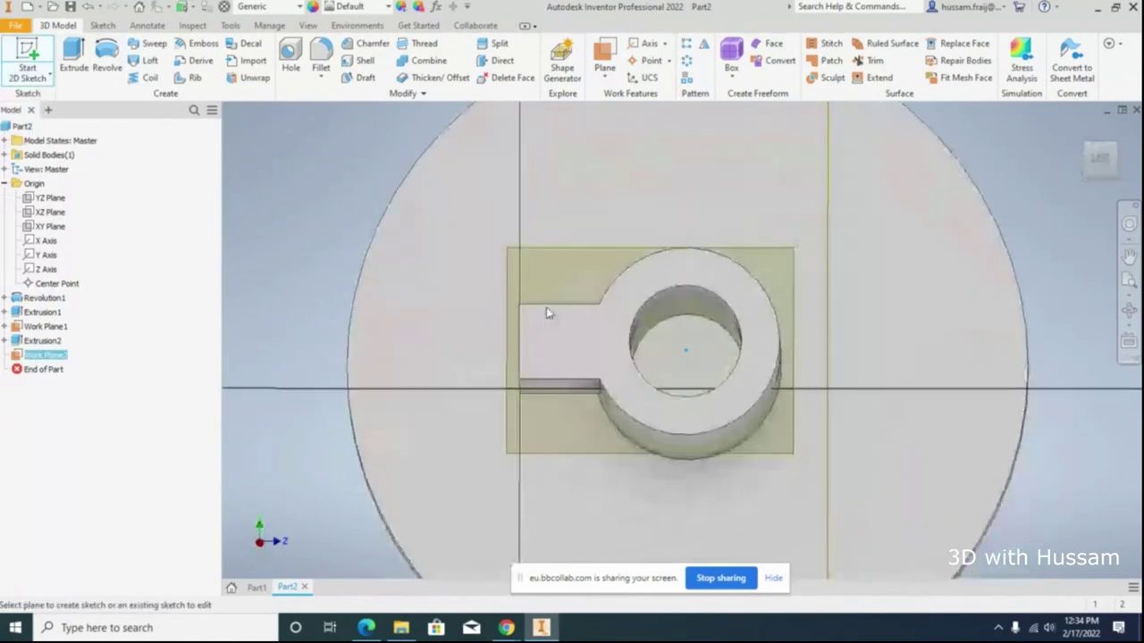
click(74, 55)
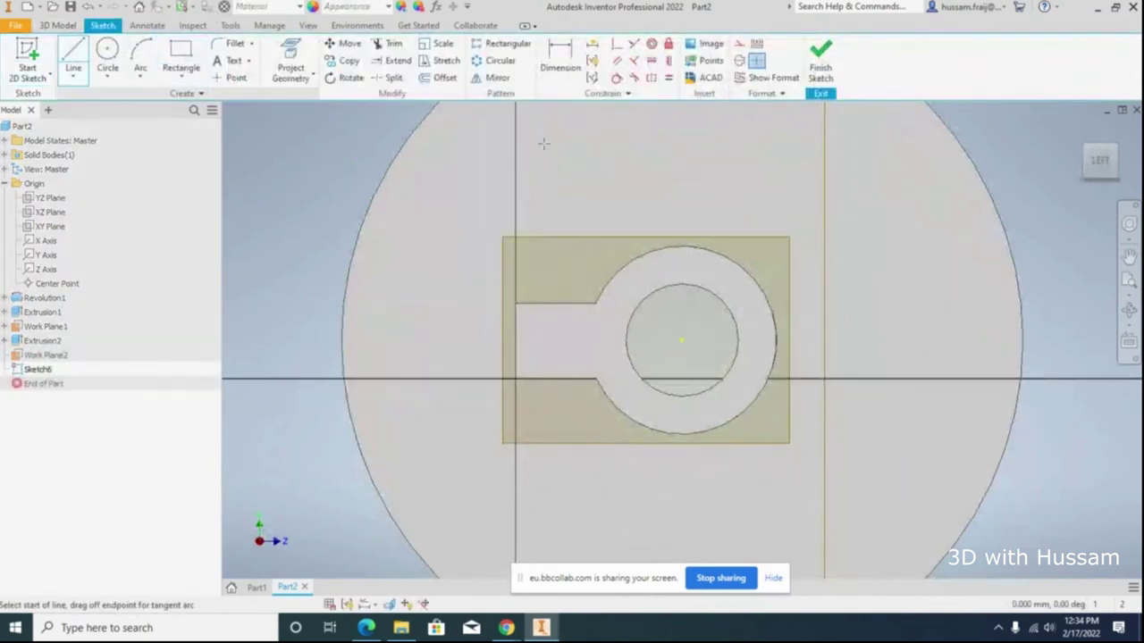
click(601, 295)
click(468, 231)
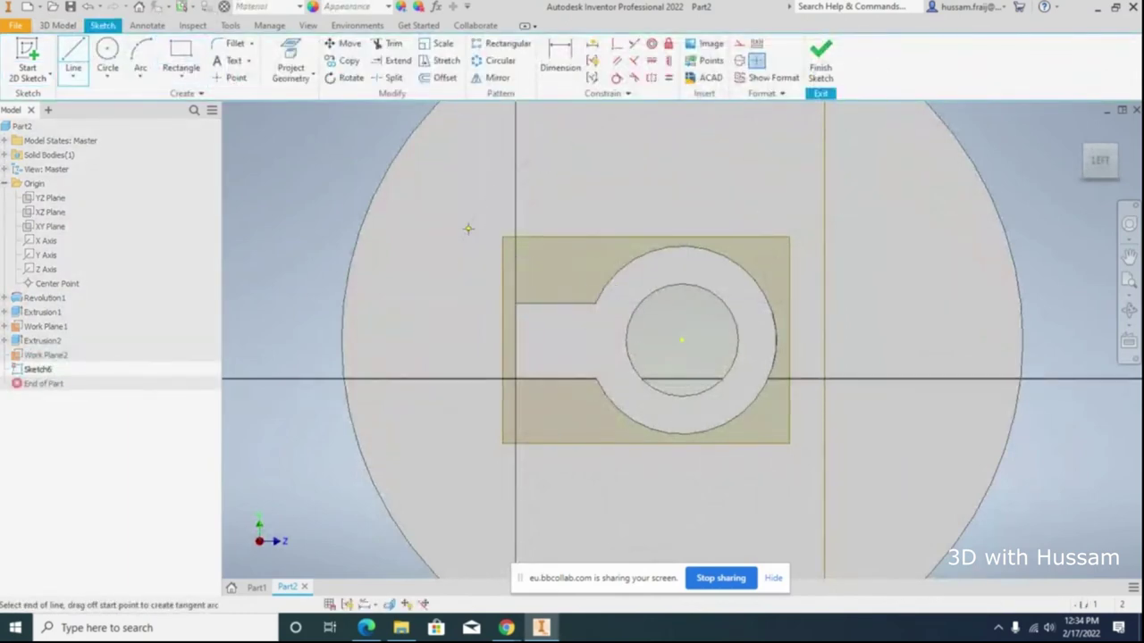
click(467, 458)
click(601, 393)
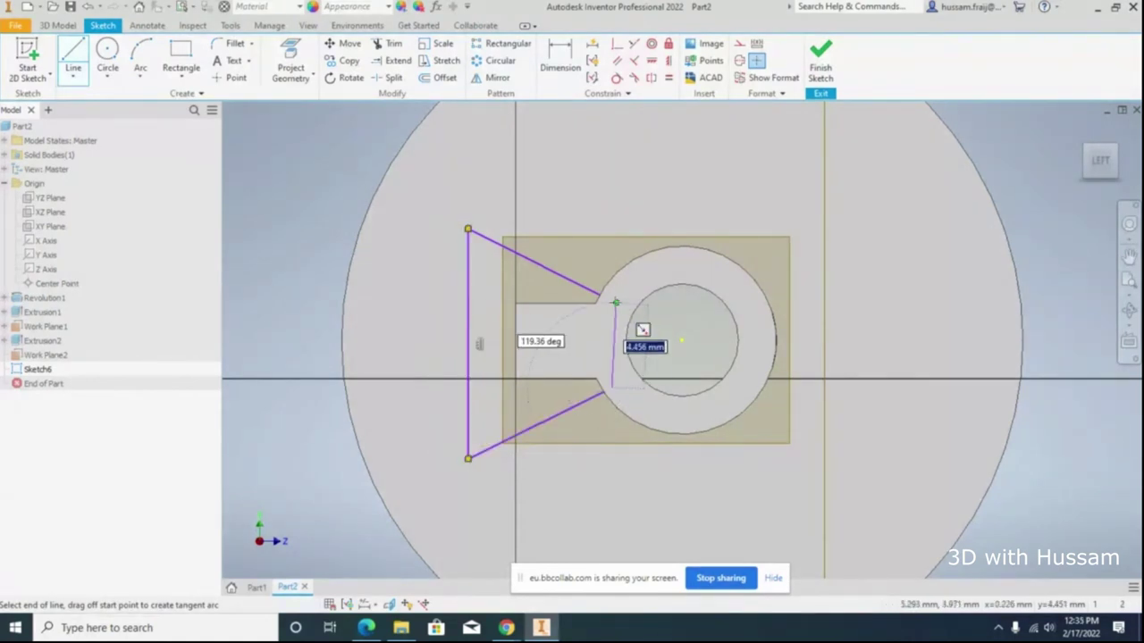
right_click(631, 234)
click(679, 221)
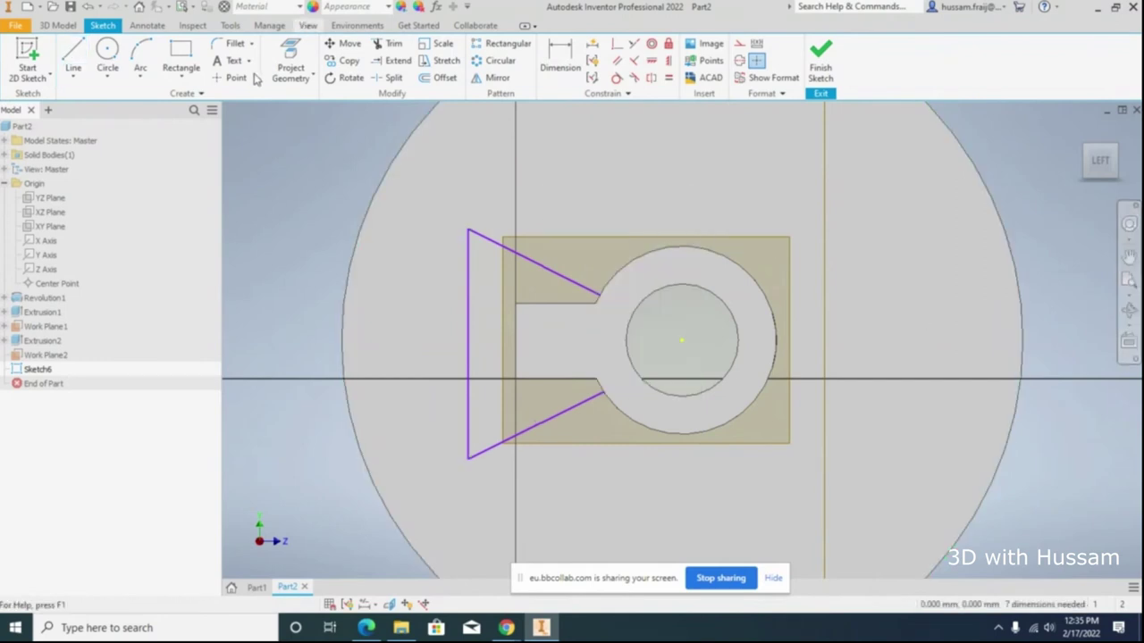
Step: Switch to wireframe, then back to shaded with edges, and finish Sketch6
click(308, 25)
click(259, 67)
click(304, 215)
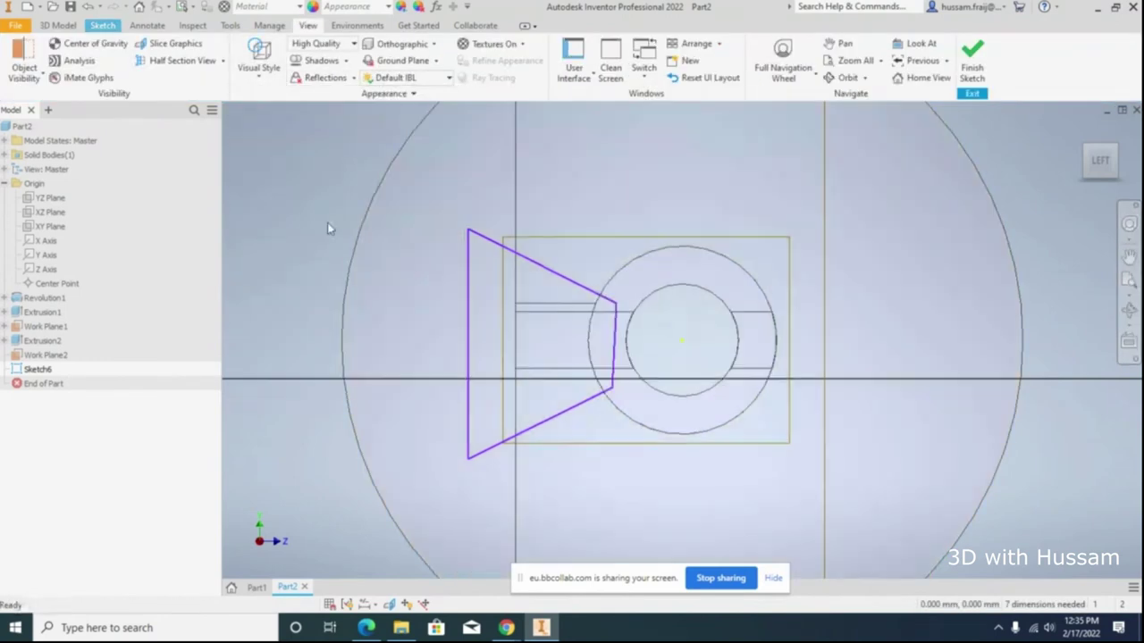
click(260, 77)
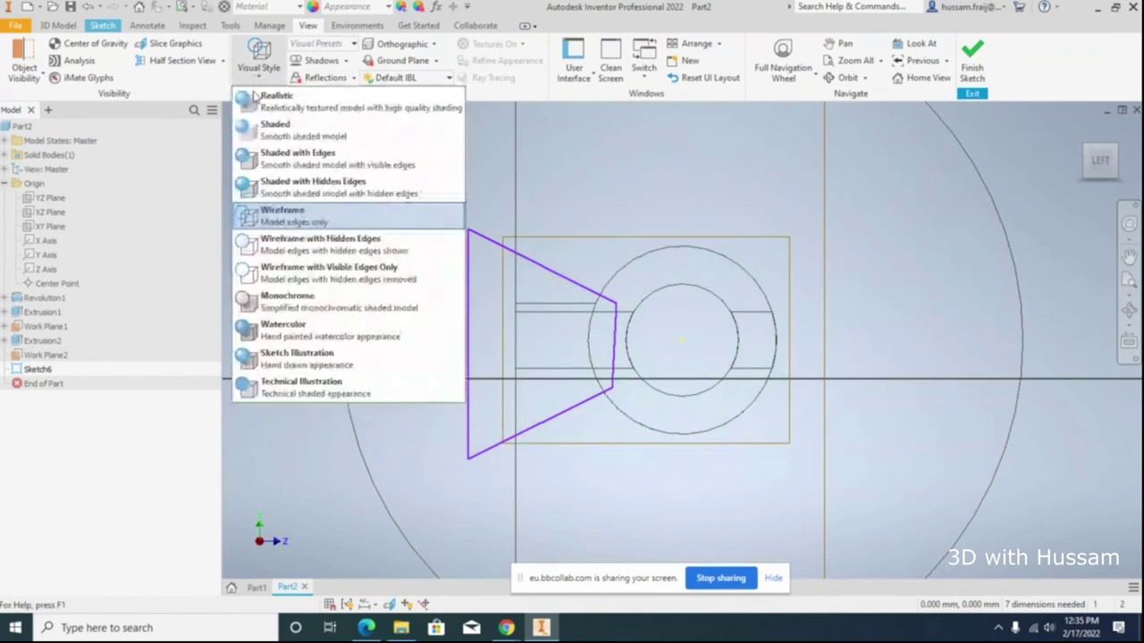
click(284, 167)
click(1129, 311)
mouse_move(787, 358)
mouse_down()
mouse_move(767, 345)
mouse_move(772, 296)
mouse_move(786, 276)
mouse_up()
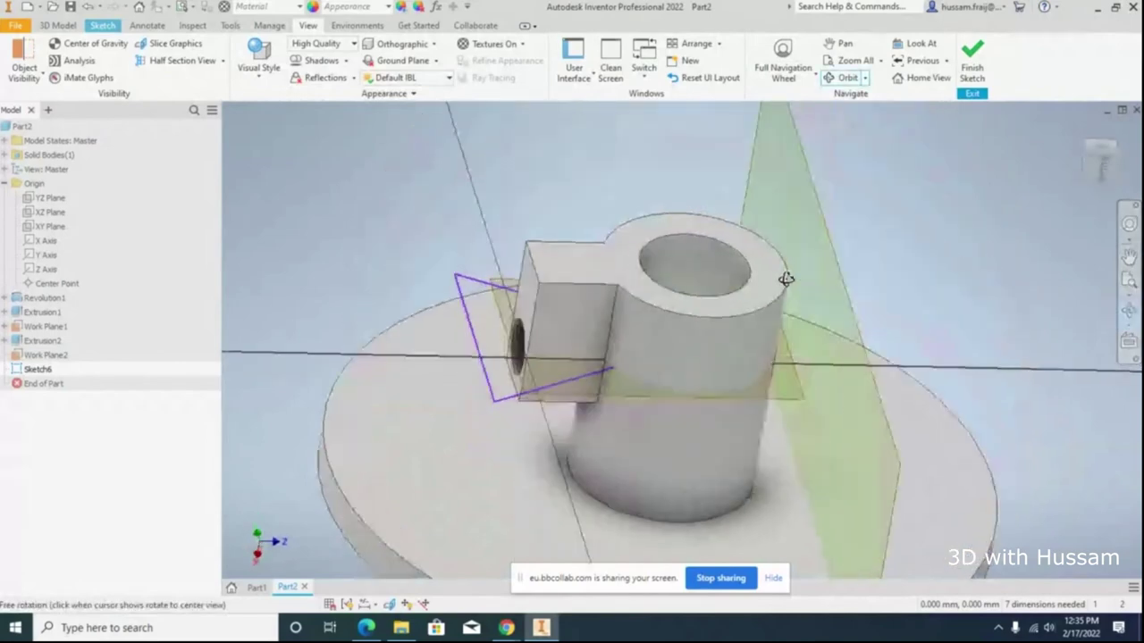
click(102, 25)
click(824, 54)
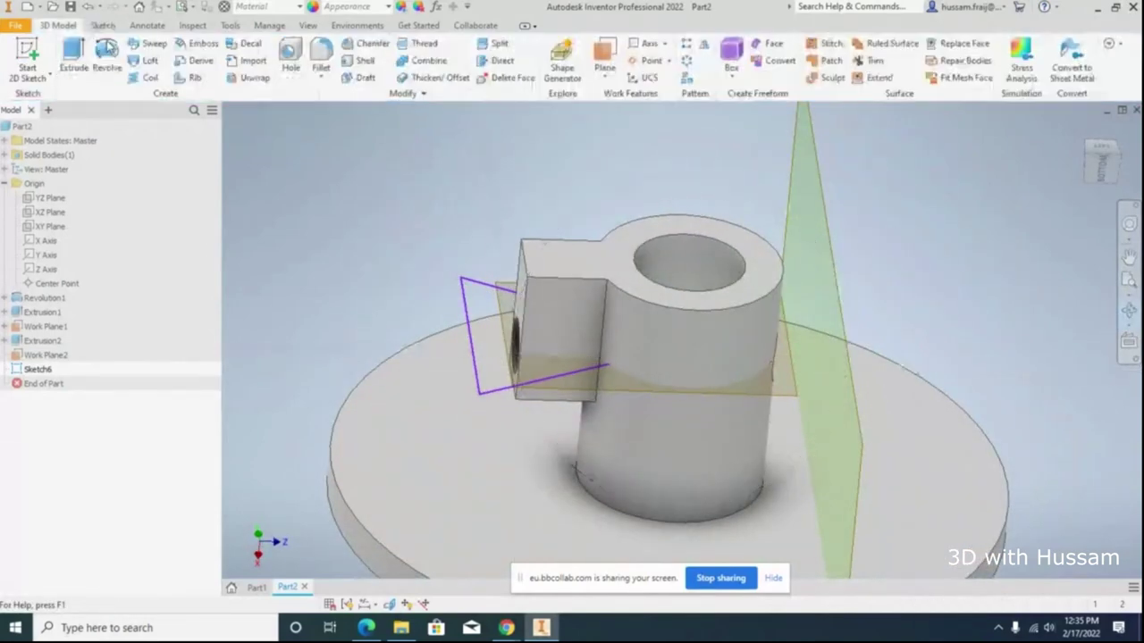
Step: Extrude Sketch6's wedge 1.750 mm in the flipped direction as Extrusion4, then orbit to inspect
click(74, 55)
drag(554, 145, 536, 277)
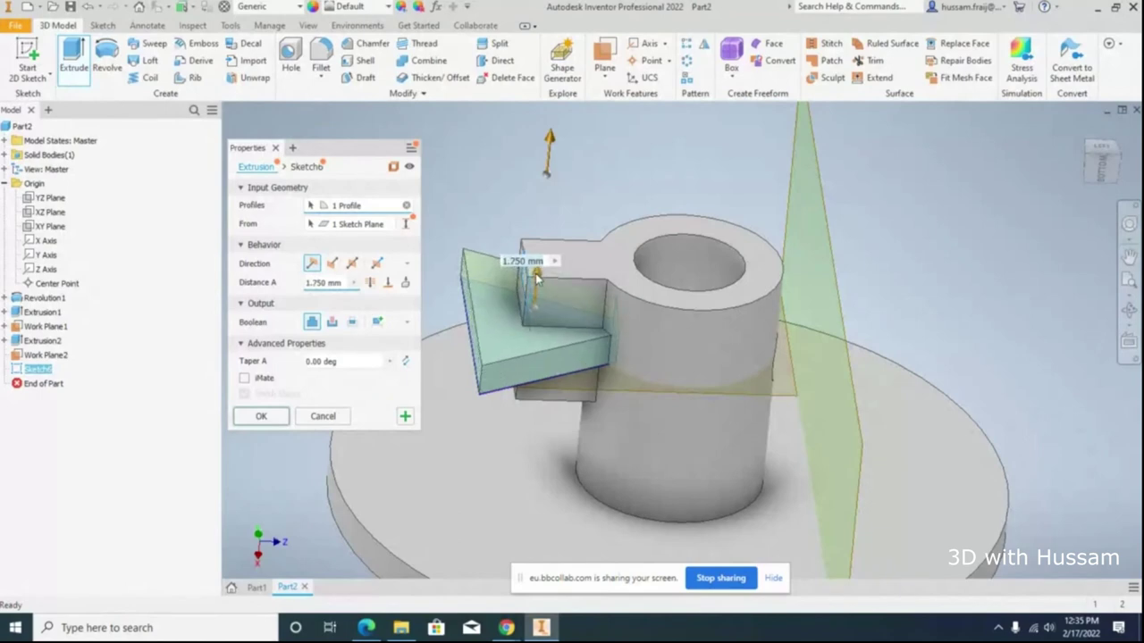
click(282, 416)
click(1128, 315)
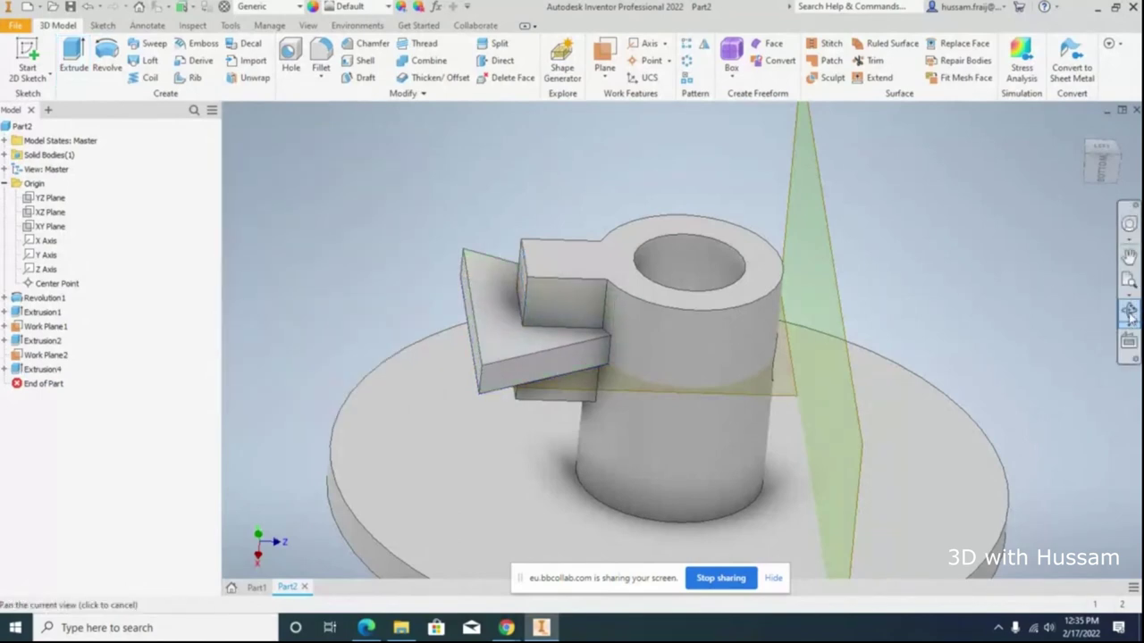
drag(778, 370, 529, 179)
mouse_move(595, 272)
mouse_down()
mouse_move(584, 285)
mouse_move(597, 294)
mouse_move(575, 299)
mouse_move(596, 273)
mouse_up()
scroll(596, 272, up, 3)
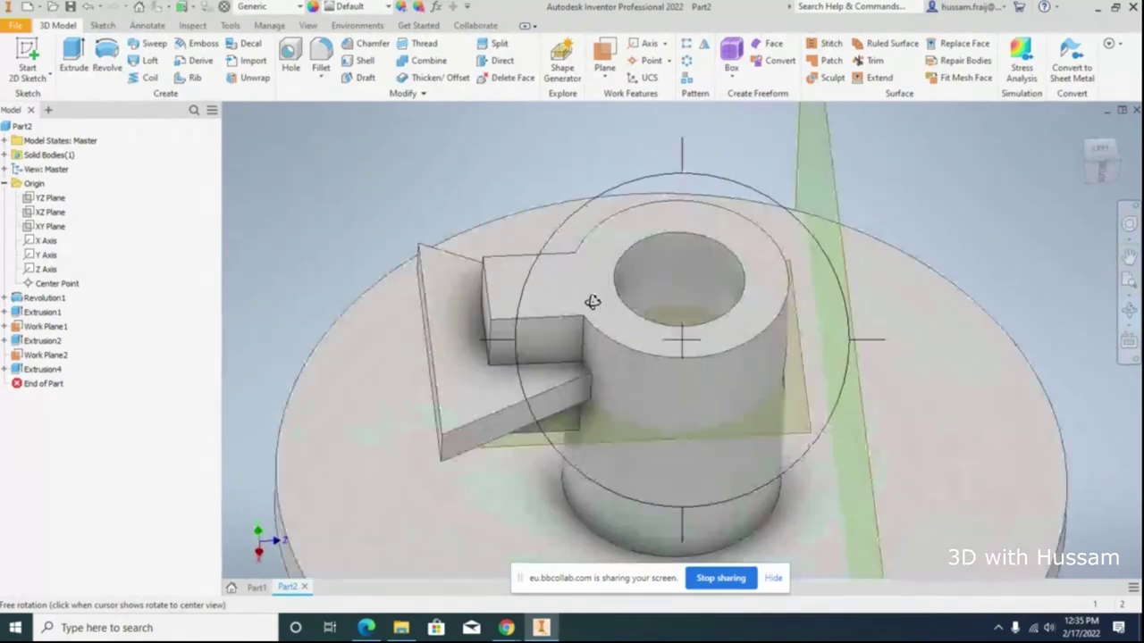
right_click(581, 201)
click(474, 245)
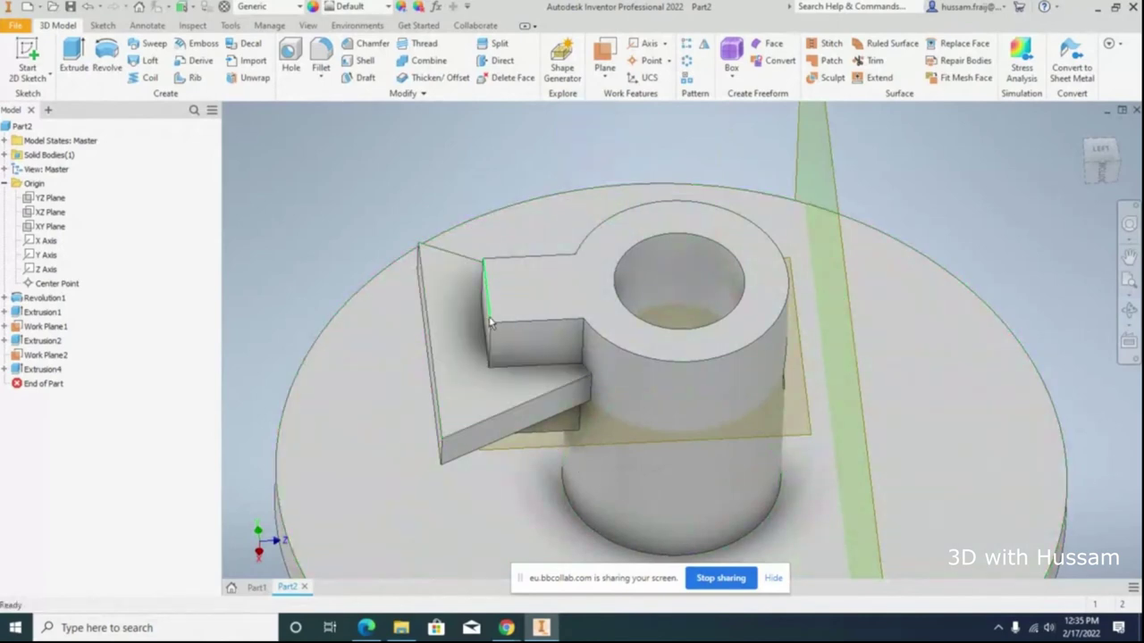
click(47, 78)
click(39, 98)
click(450, 277)
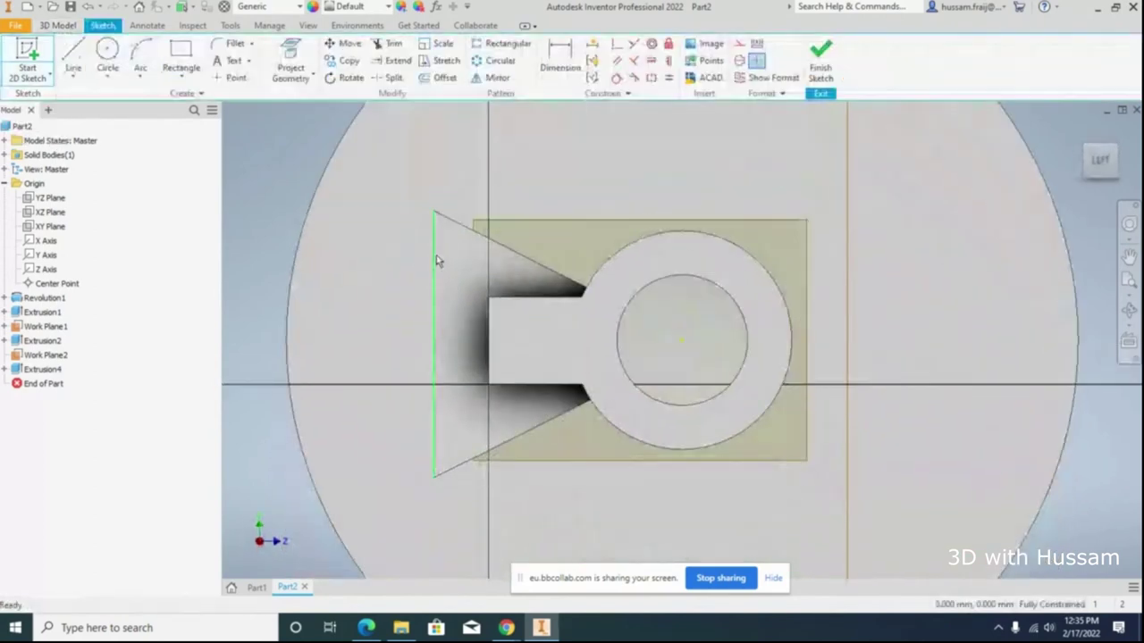
click(291, 52)
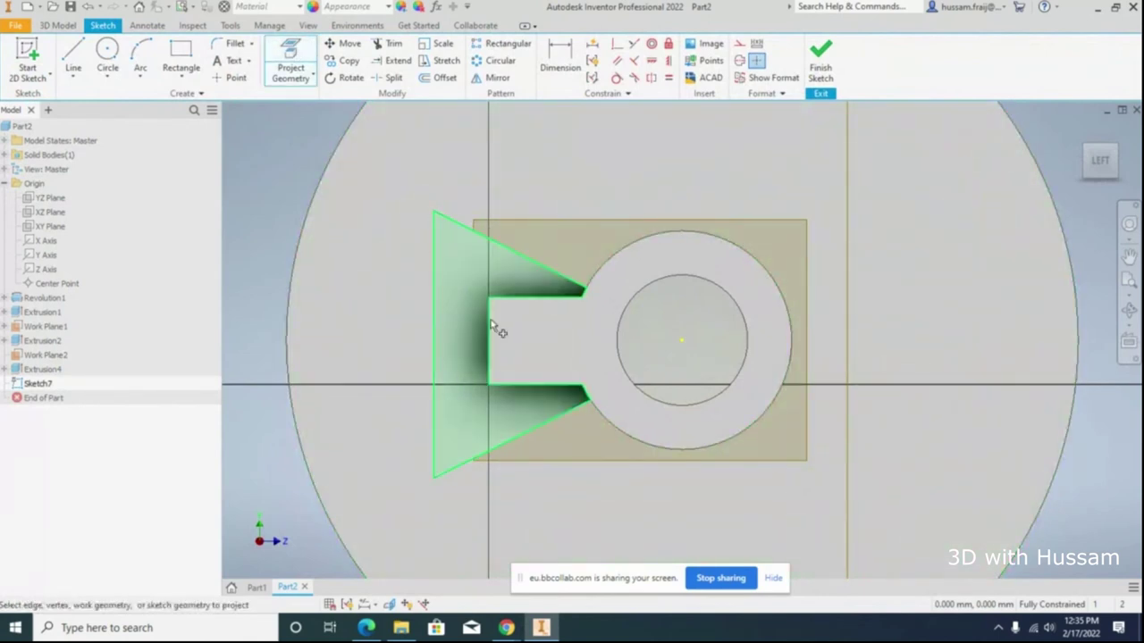
click(480, 264)
right_click(605, 158)
key(Escape)
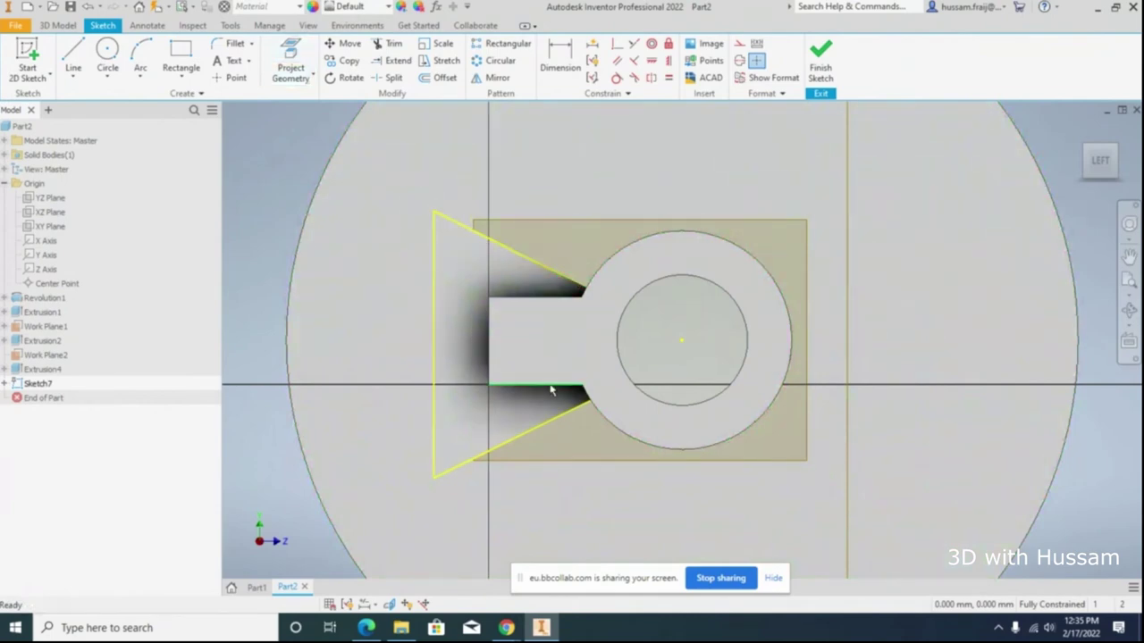
click(1128, 310)
mouse_move(759, 363)
mouse_down()
mouse_move(799, 357)
mouse_move(605, 327)
mouse_move(556, 338)
mouse_up()
scroll(555, 338, up, 6)
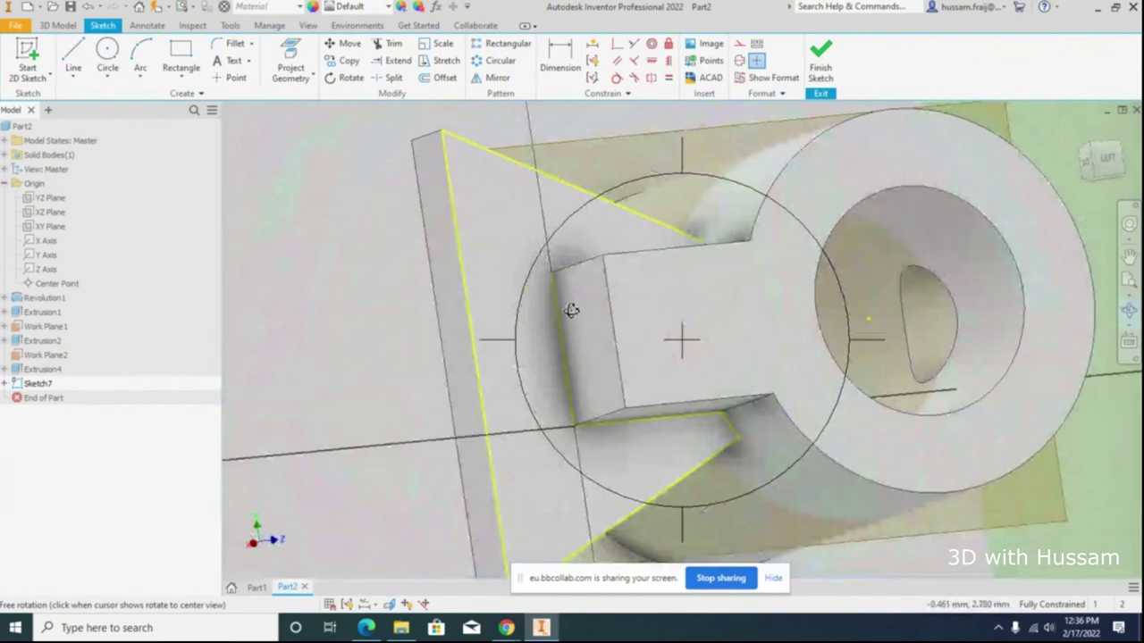
drag(584, 319, 593, 313)
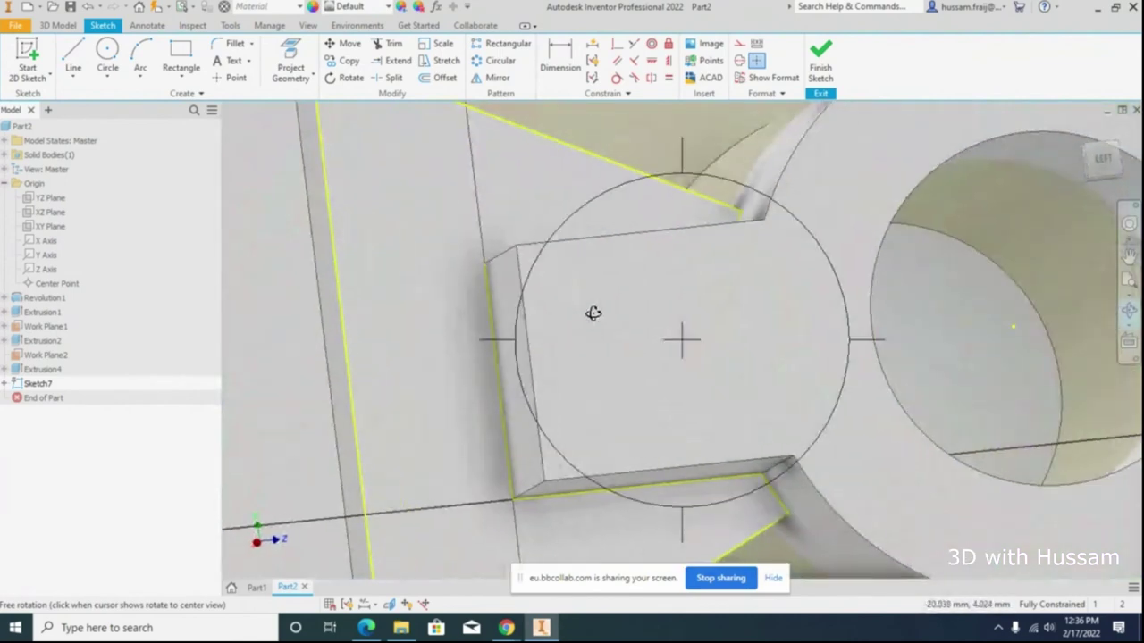
key(F2)
click(1105, 161)
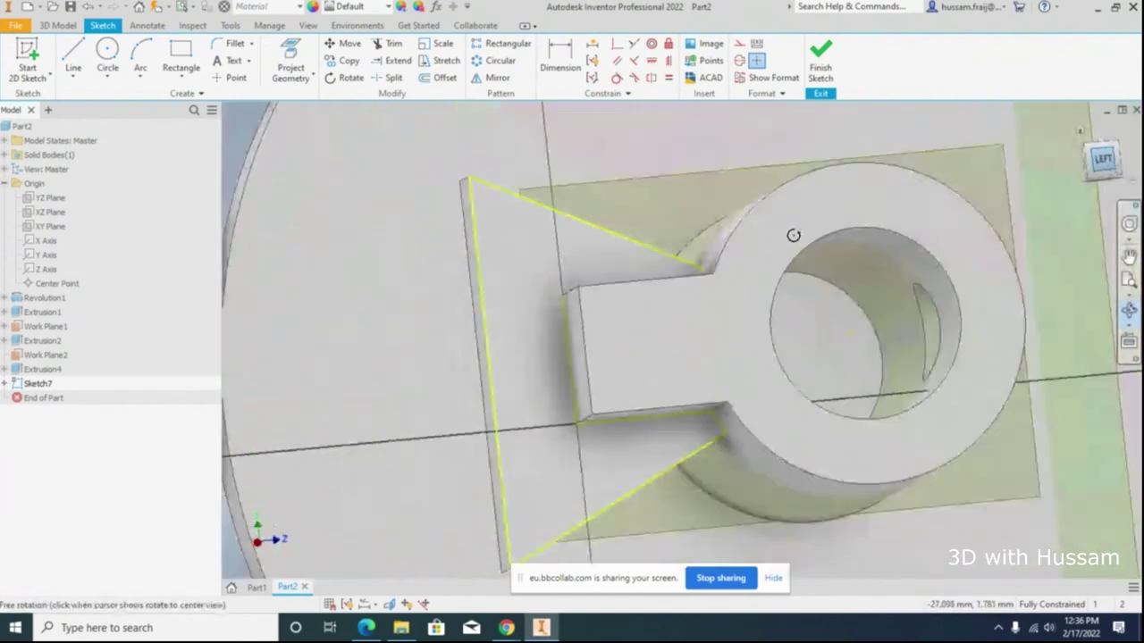
scroll(710, 432, up, 4)
scroll(702, 414, down, 4)
scroll(693, 308, up, 3)
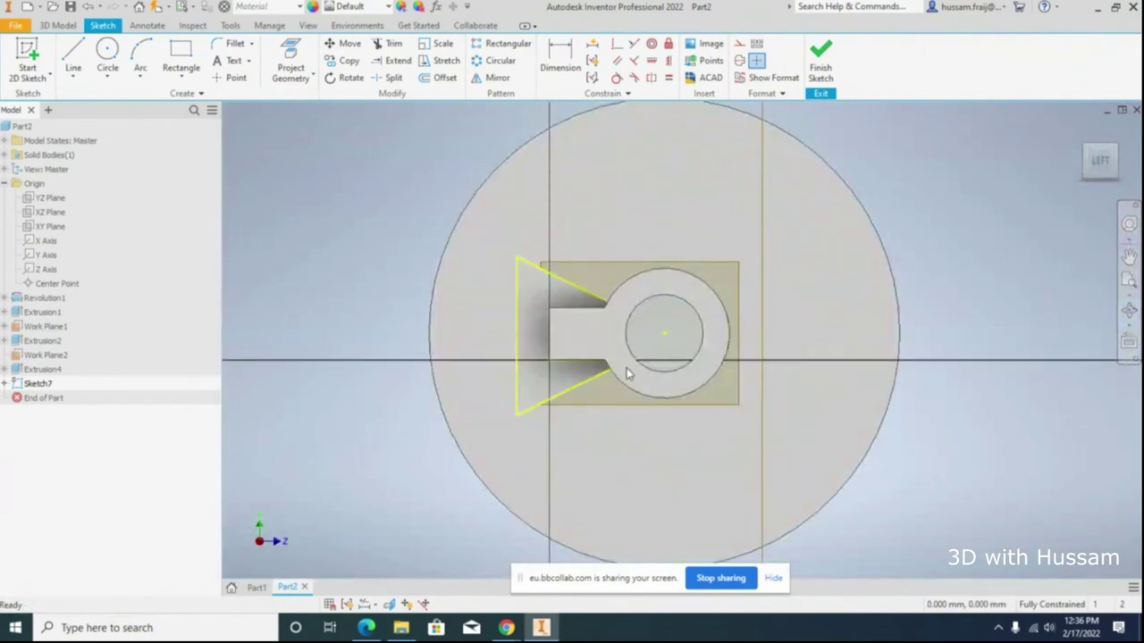
scroll(626, 374, up, 3)
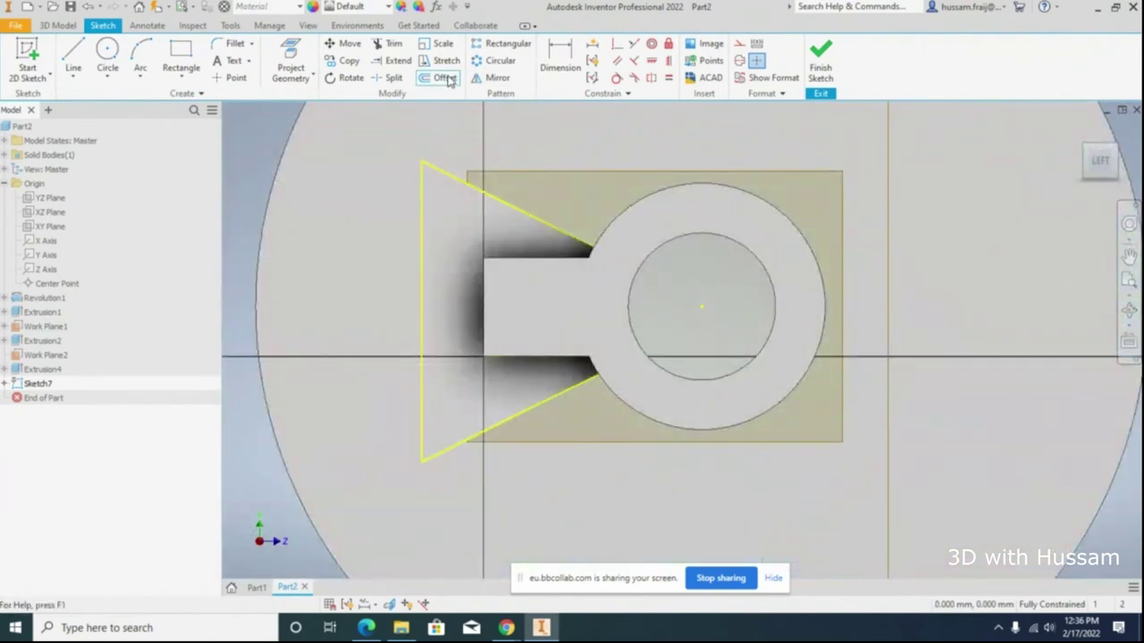
click(471, 175)
Step: Offset the triangular notch loop 0.5 mm inward and finish Sketch7
click(468, 190)
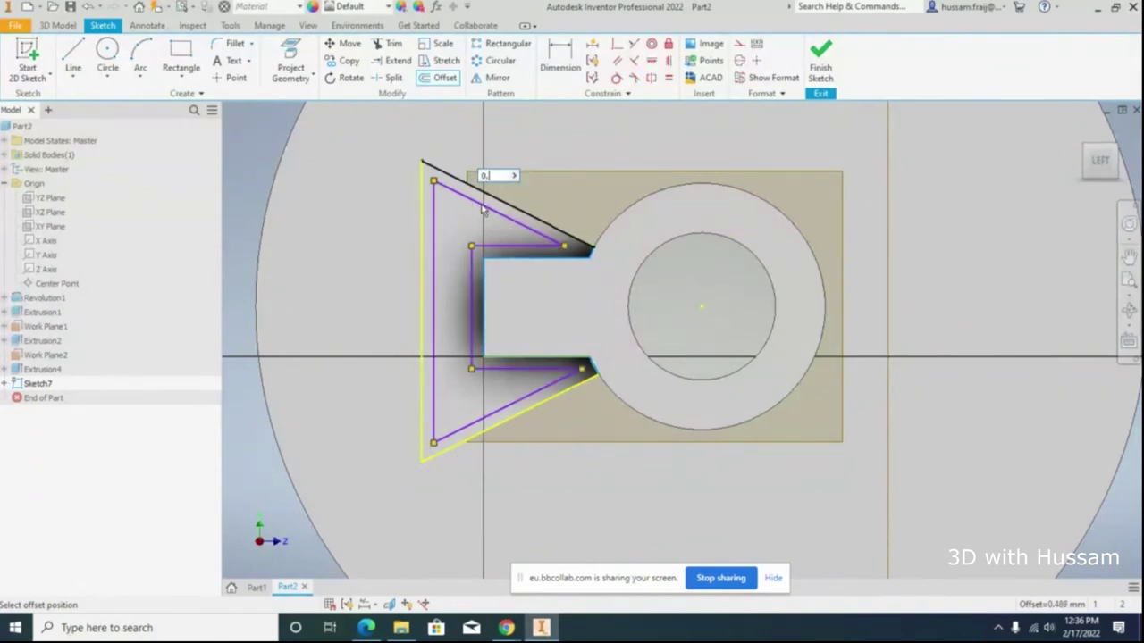
click(482, 209)
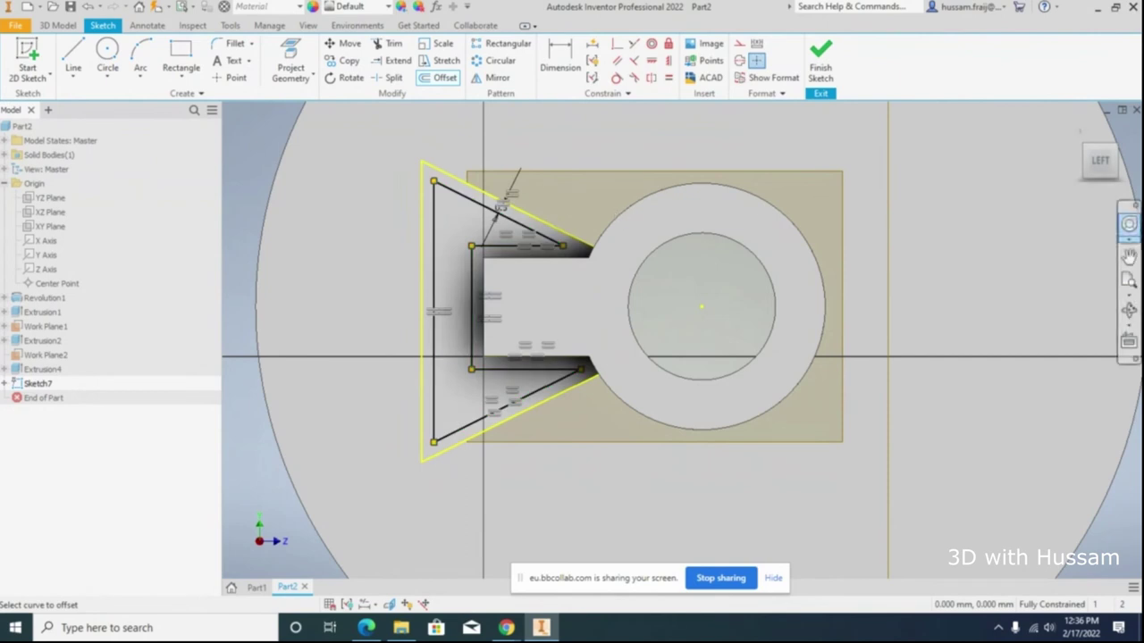
click(1129, 310)
key(Escape)
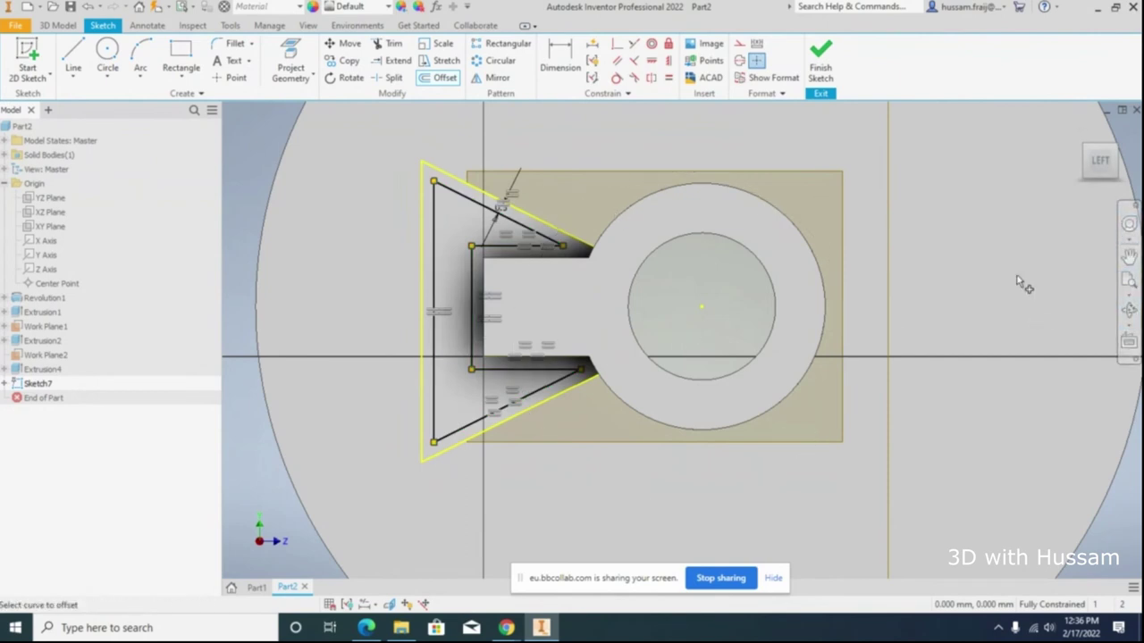
key(F6)
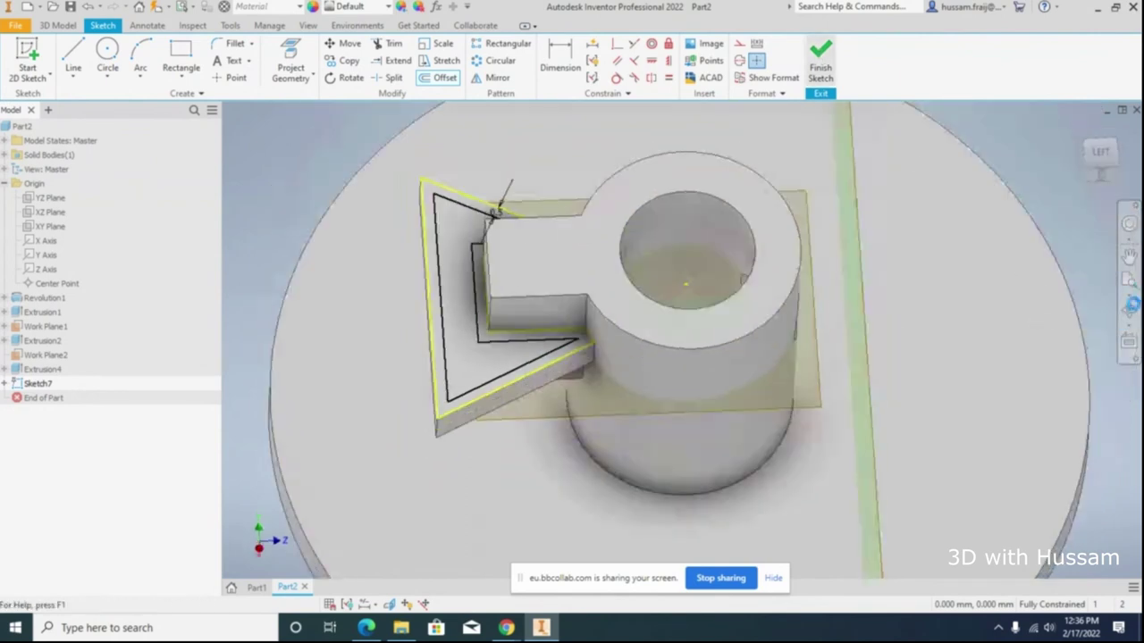
key(ctrl+Return)
scroll(515, 328, up, 3)
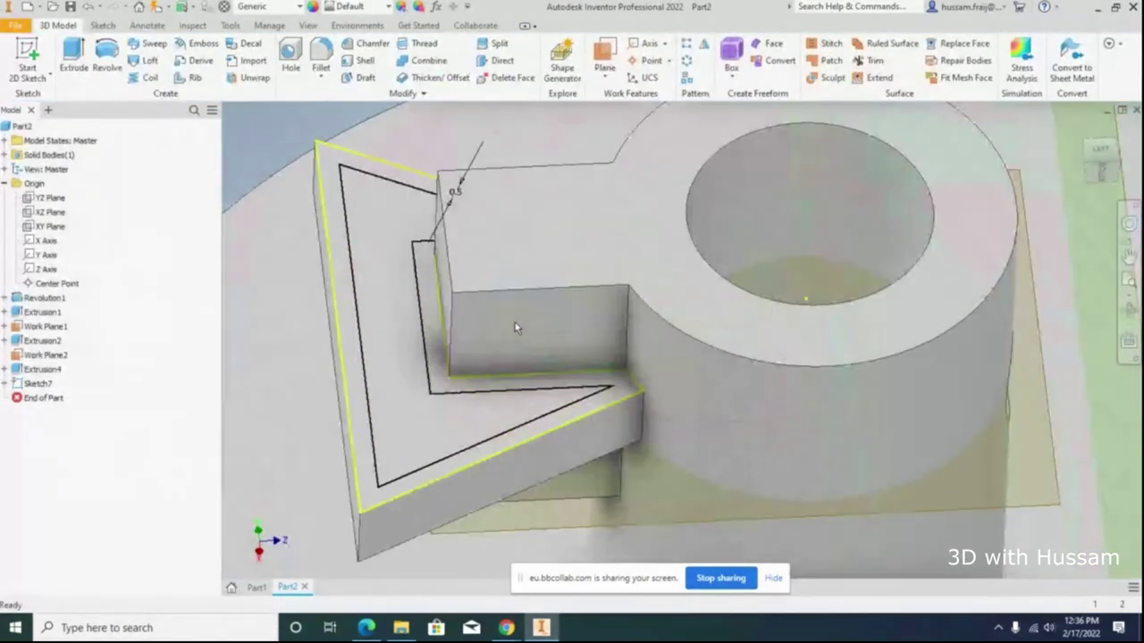
Step: Extrude the 0.5 mm band between outline and offset 1.750 mm as Extrusion5
click(78, 64)
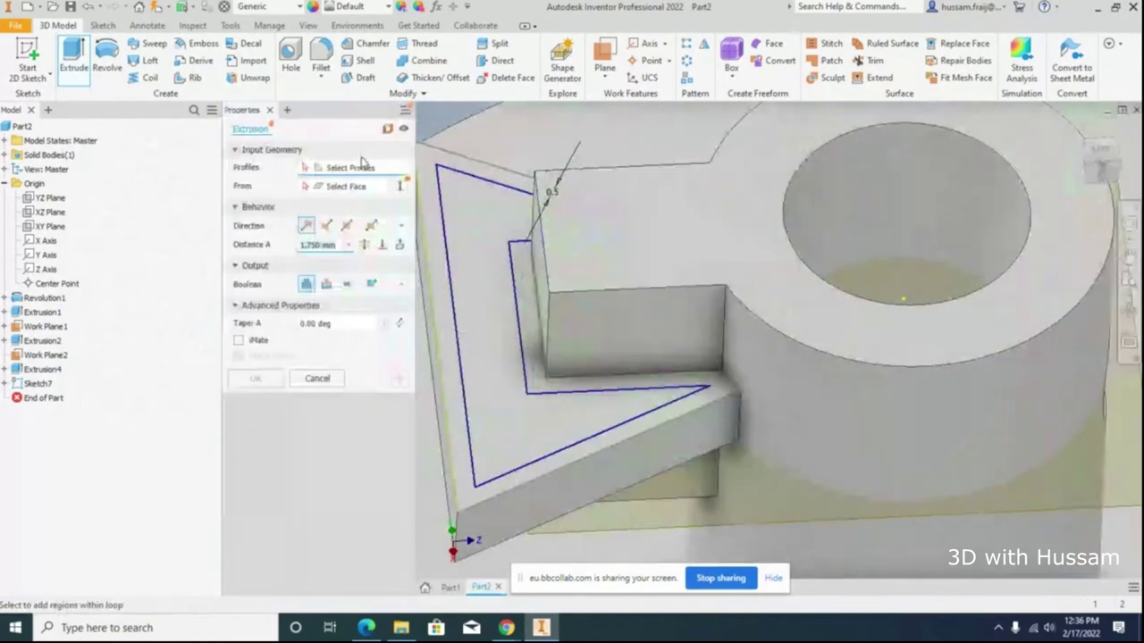
click(423, 157)
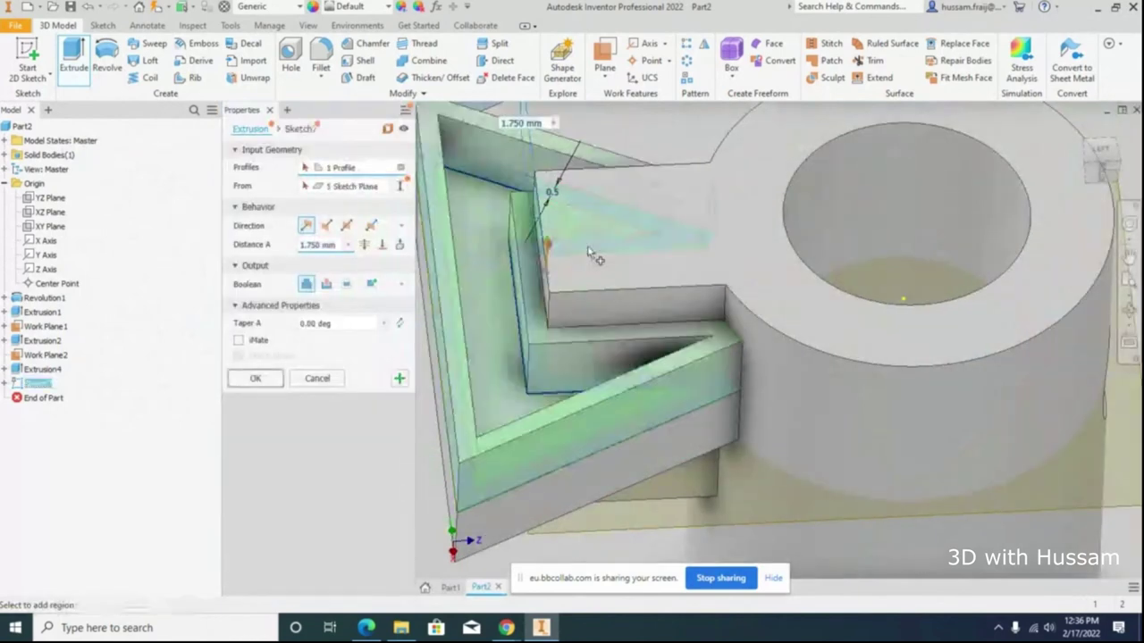
click(399, 378)
key(Escape)
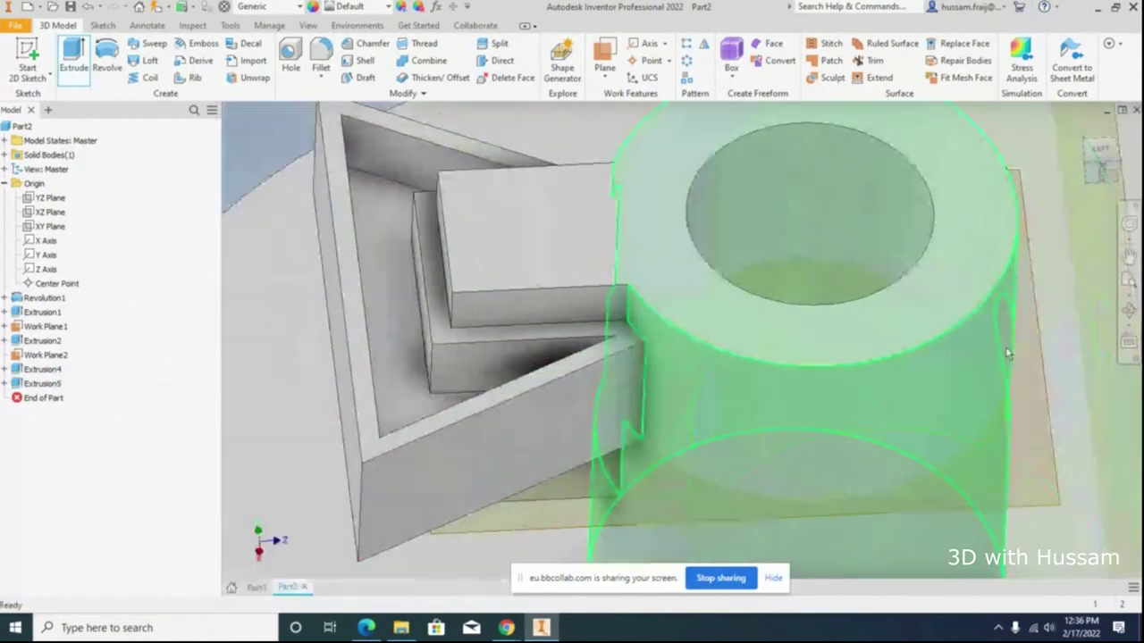
click(1130, 310)
drag(712, 342, 735, 337)
right_click(719, 326)
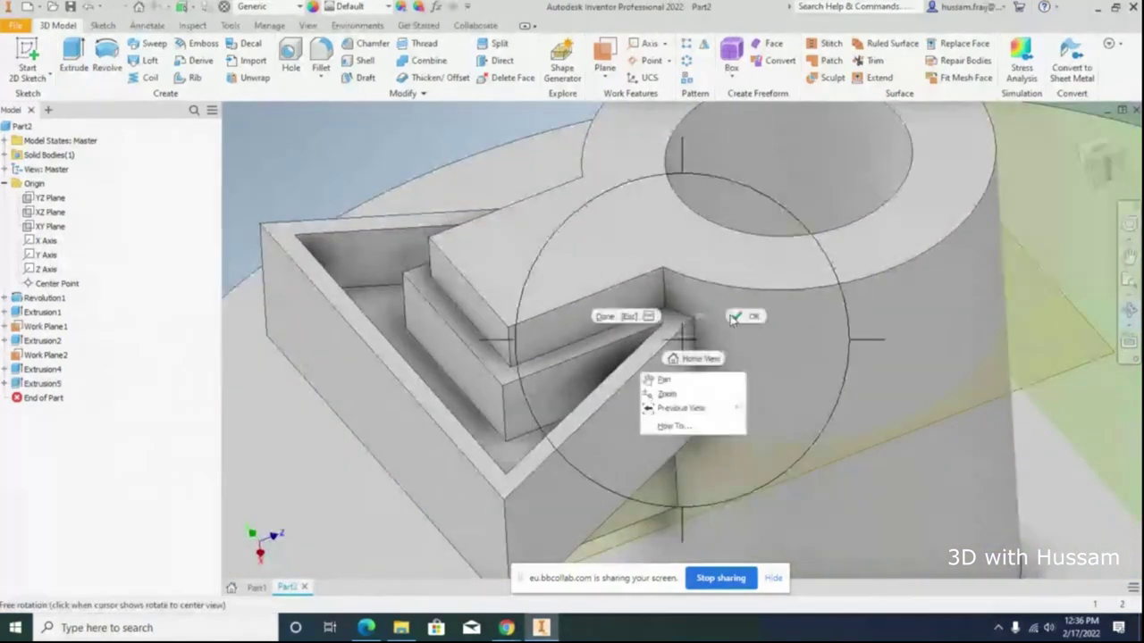
Step: Edit Extrusion5: reselect the band profile and make it a 3.000 mm Cut
click(626, 316)
right_click(52, 385)
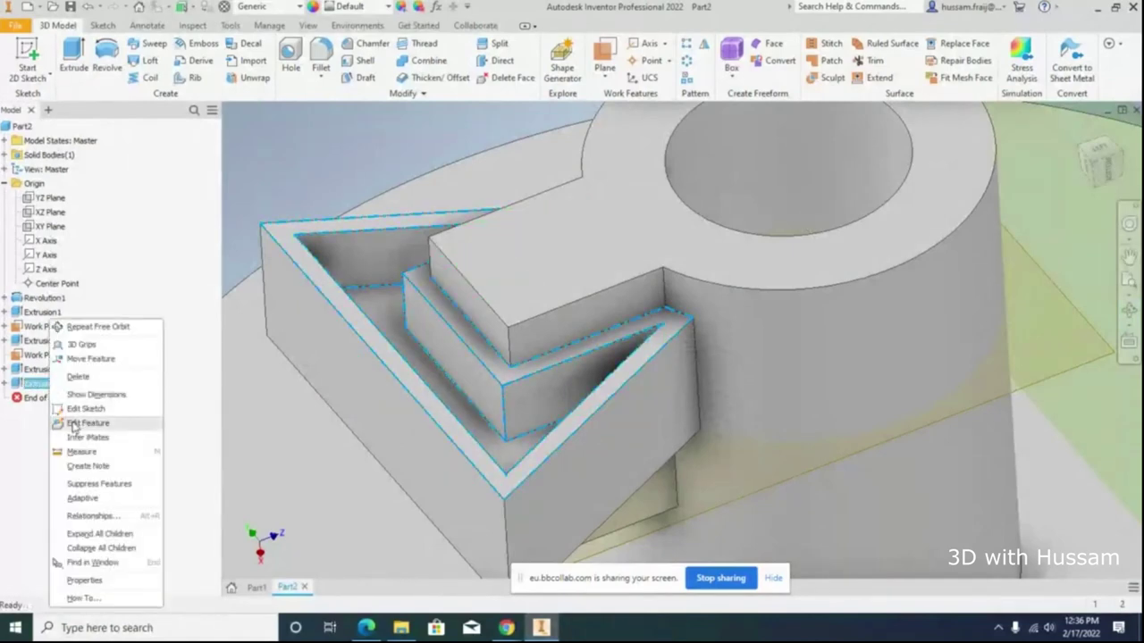
click(89, 420)
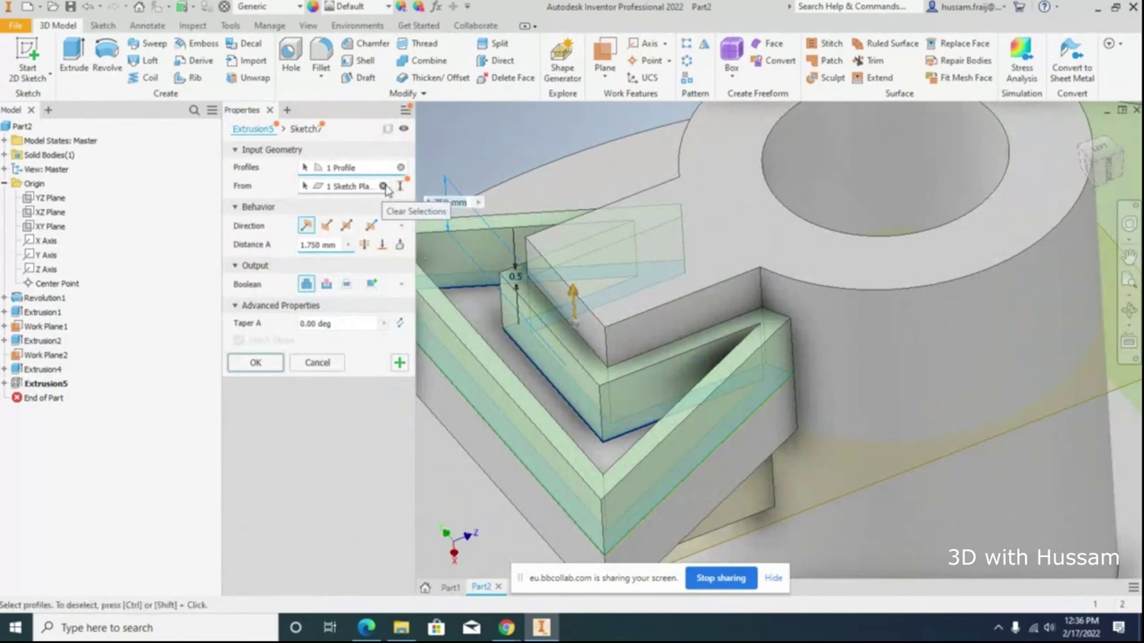
click(385, 186)
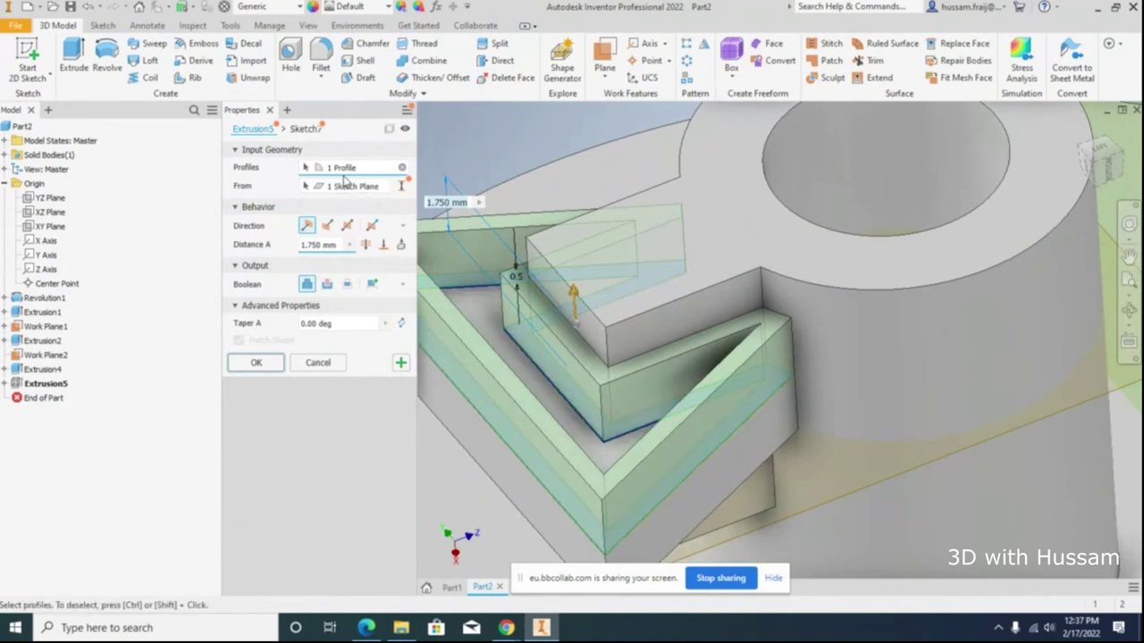
click(401, 167)
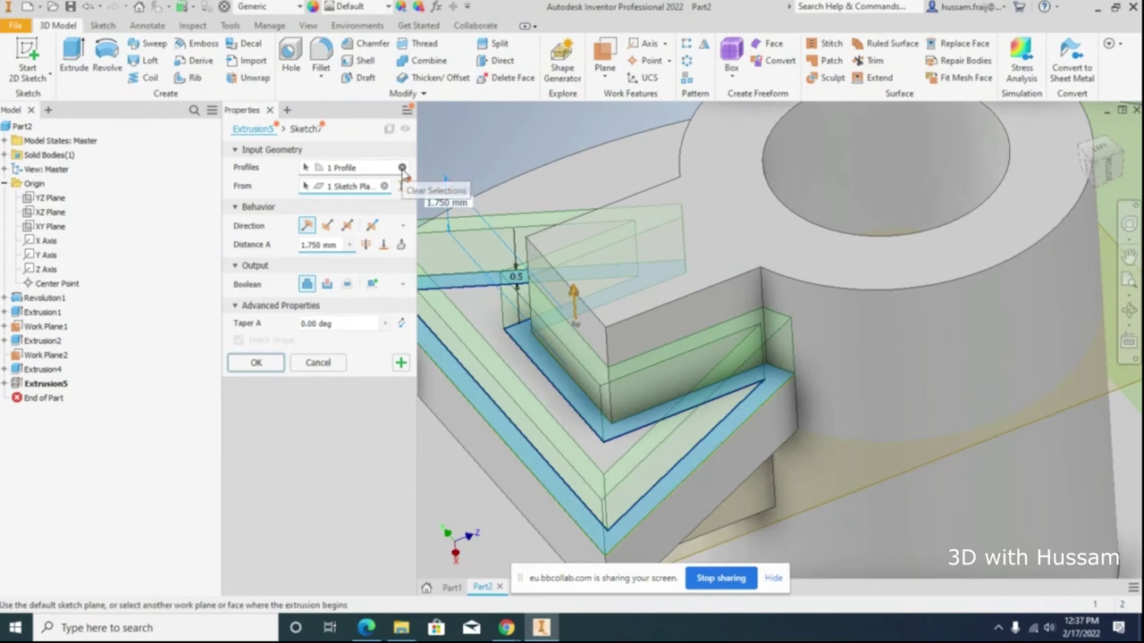
click(382, 185)
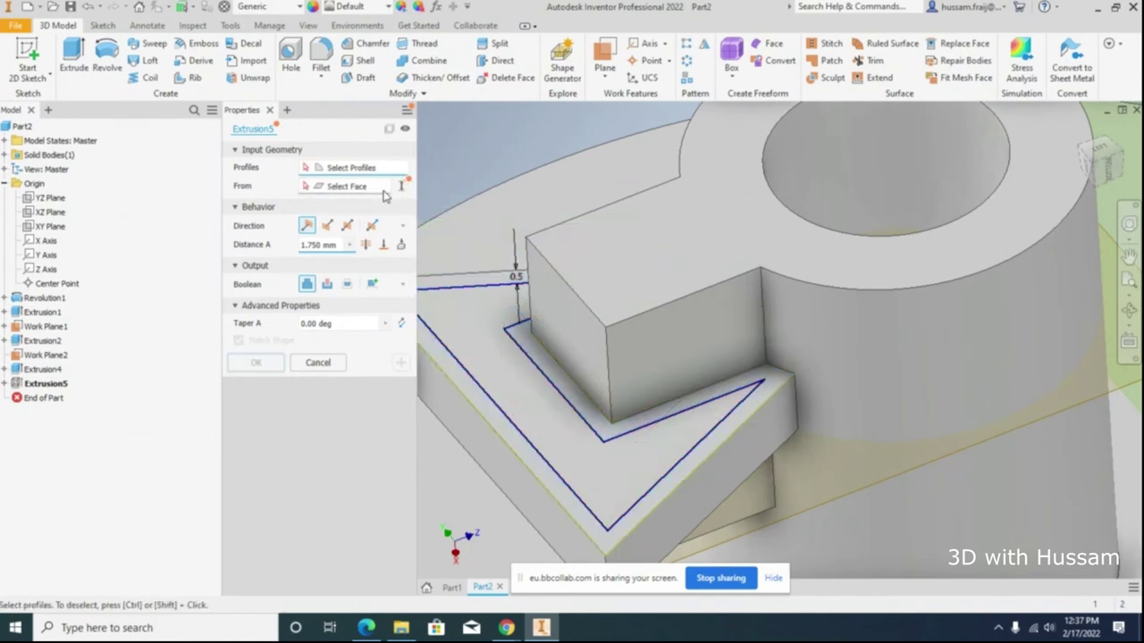
click(475, 307)
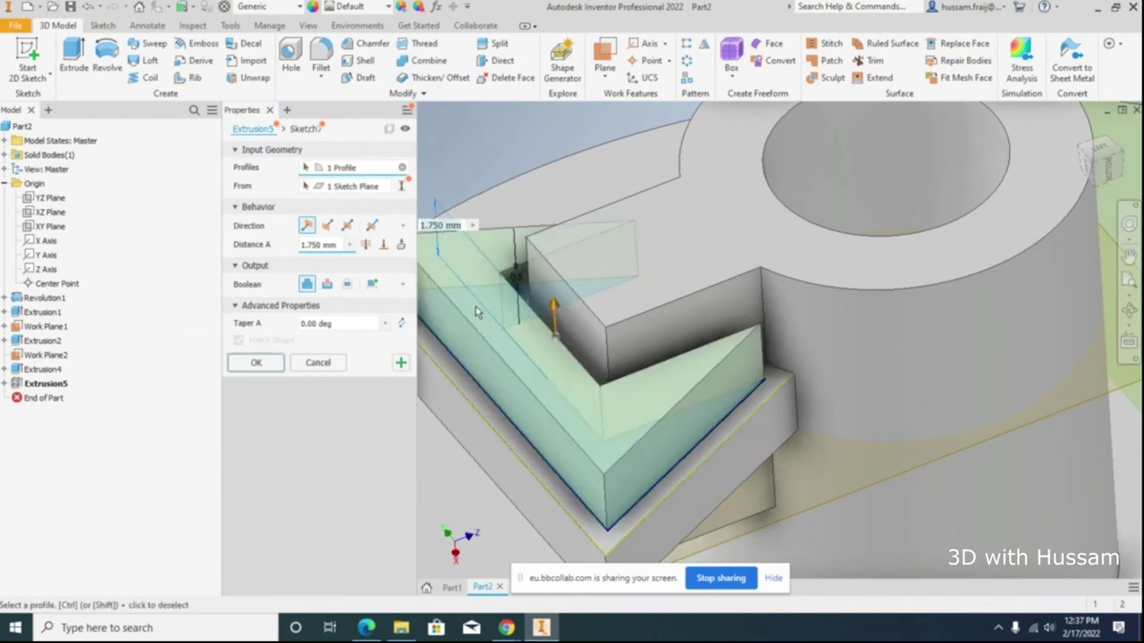
click(326, 285)
drag(554, 446, 557, 505)
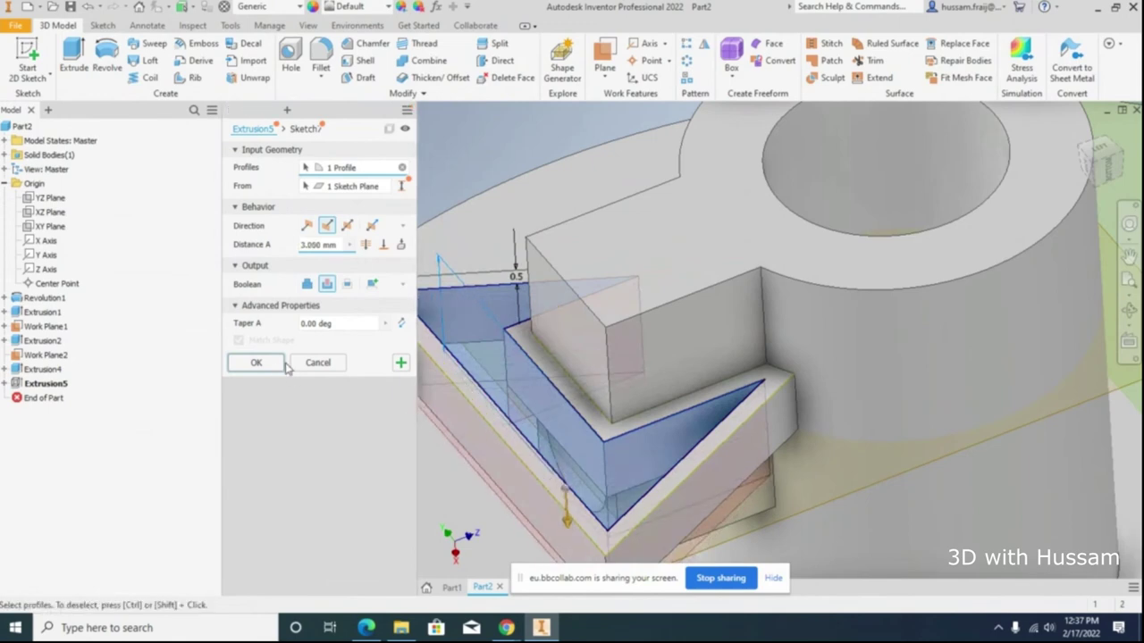
click(256, 363)
Step: Orbit to inspect the cut, then glance at the textbook PDF and return to Inventor
click(1128, 310)
drag(738, 332, 659, 322)
click(644, 328)
right_click(378, 229)
click(358, 248)
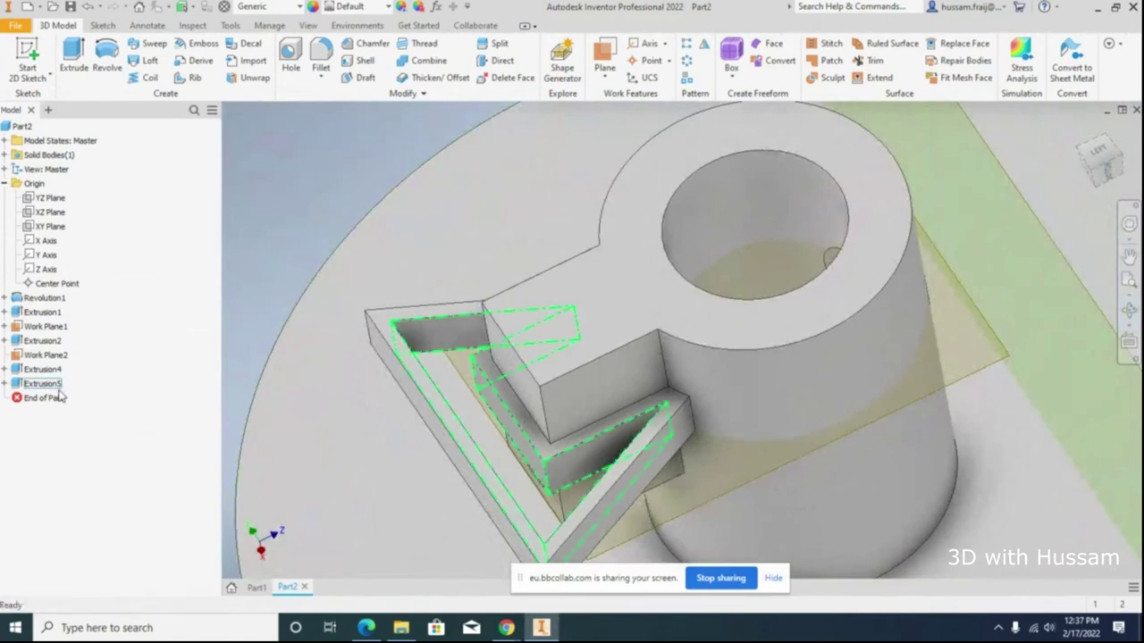
key(alt+Tab)
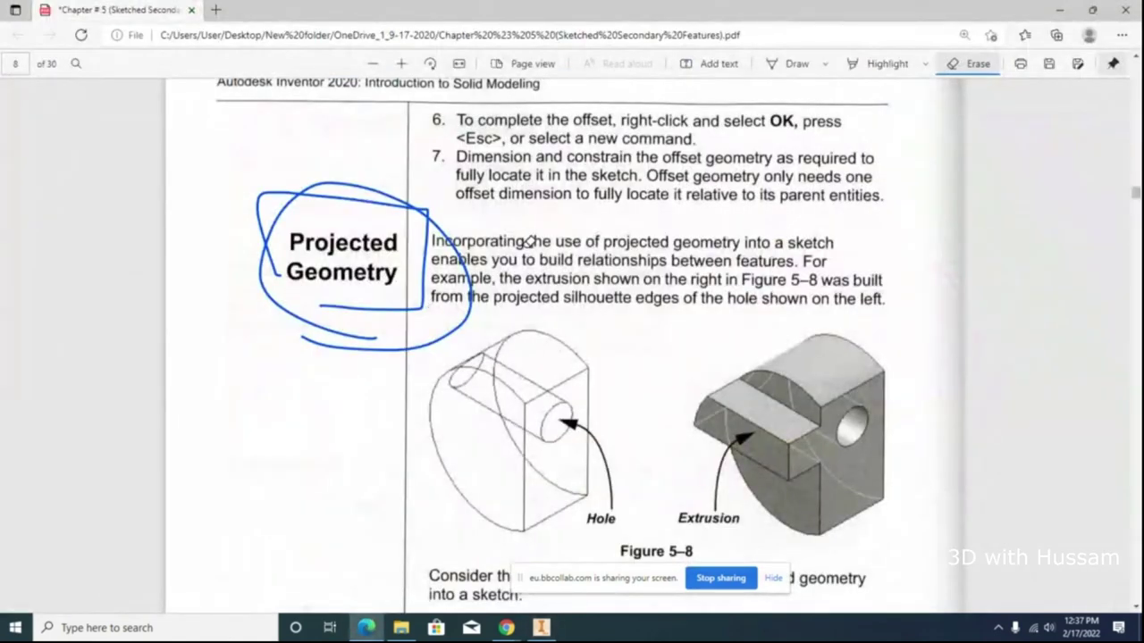
scroll(529, 241, up, 3)
scroll(529, 241, up, 5)
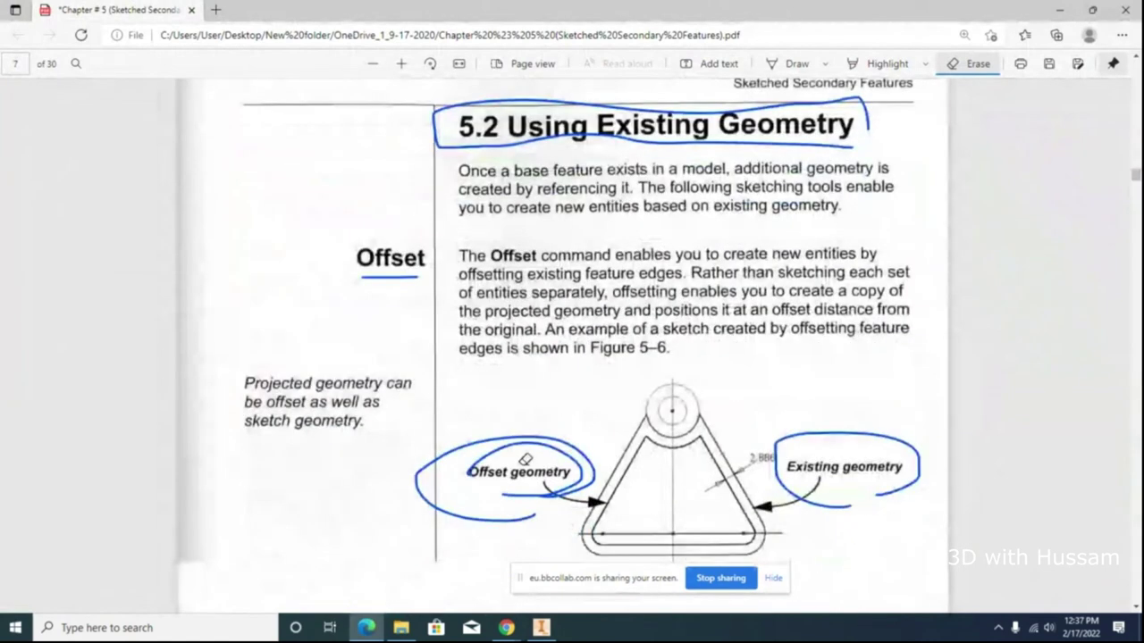
scroll(706, 371, down, 1)
key(alt+Tab)
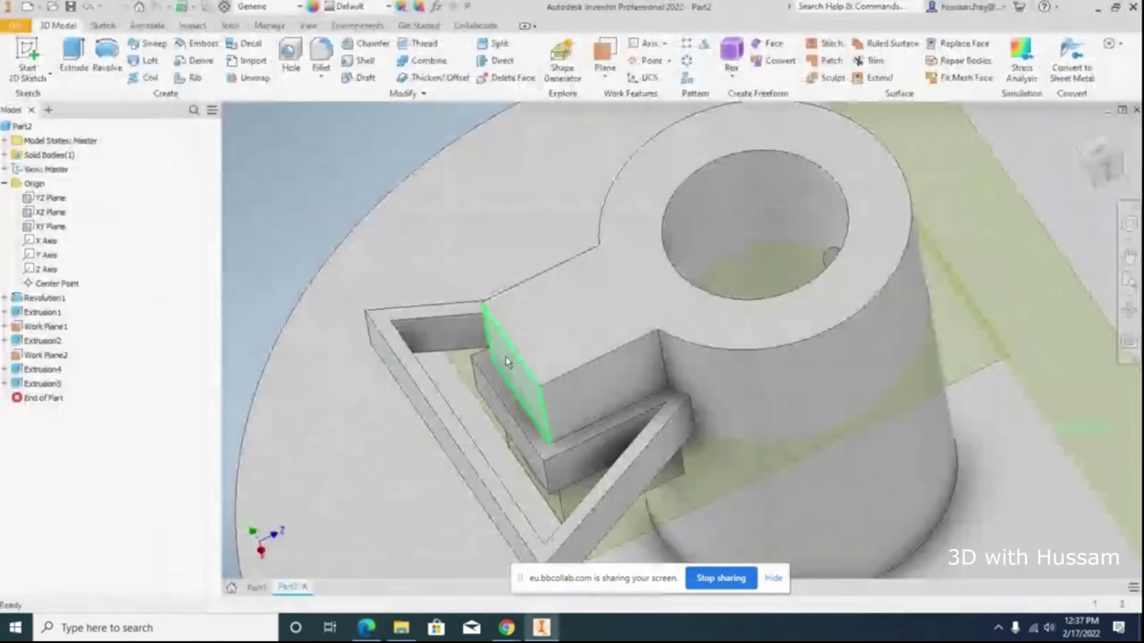
Step: Place a plain, seatless hole on the tab block's top face with an 8 mm depth
shift+middle_drag(435, 248, 616, 286)
middle_drag(503, 247, 451, 217)
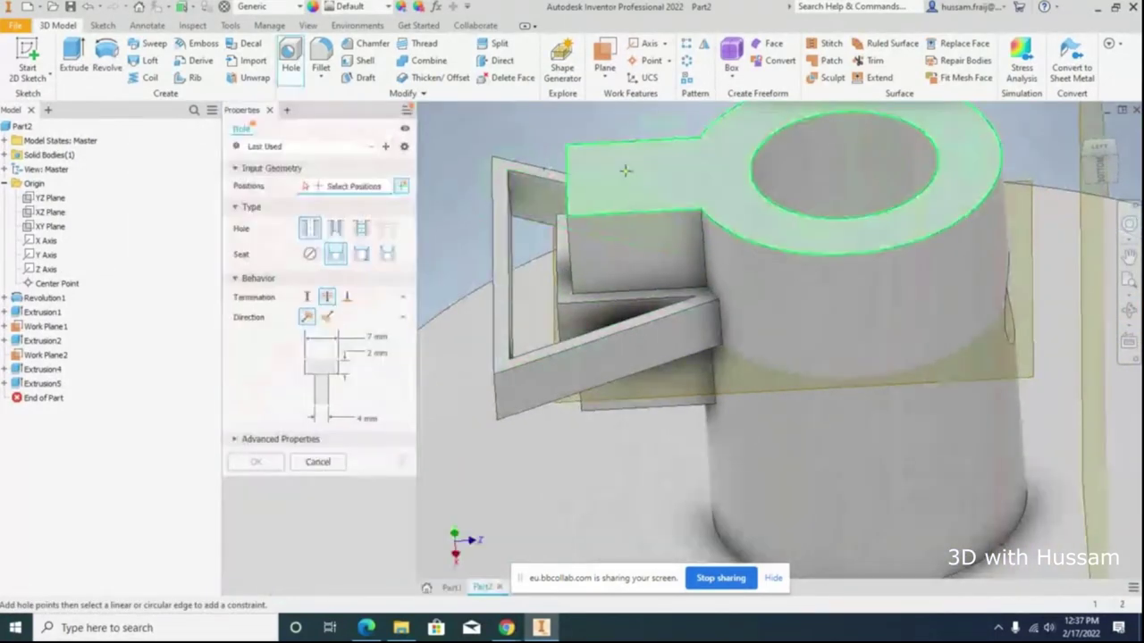
click(626, 173)
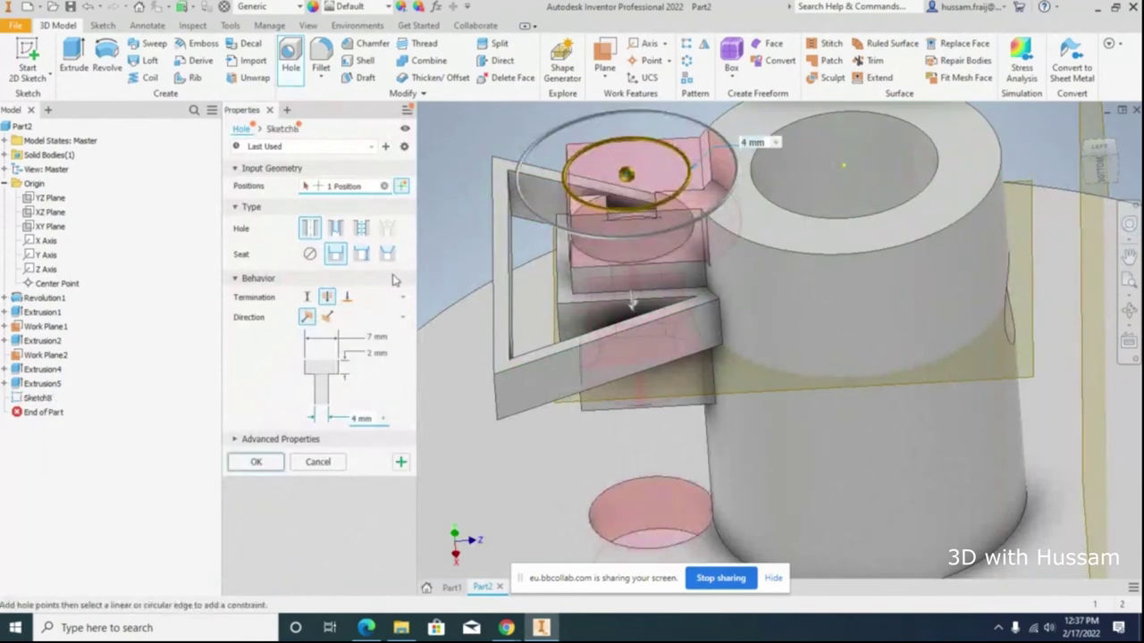
click(310, 253)
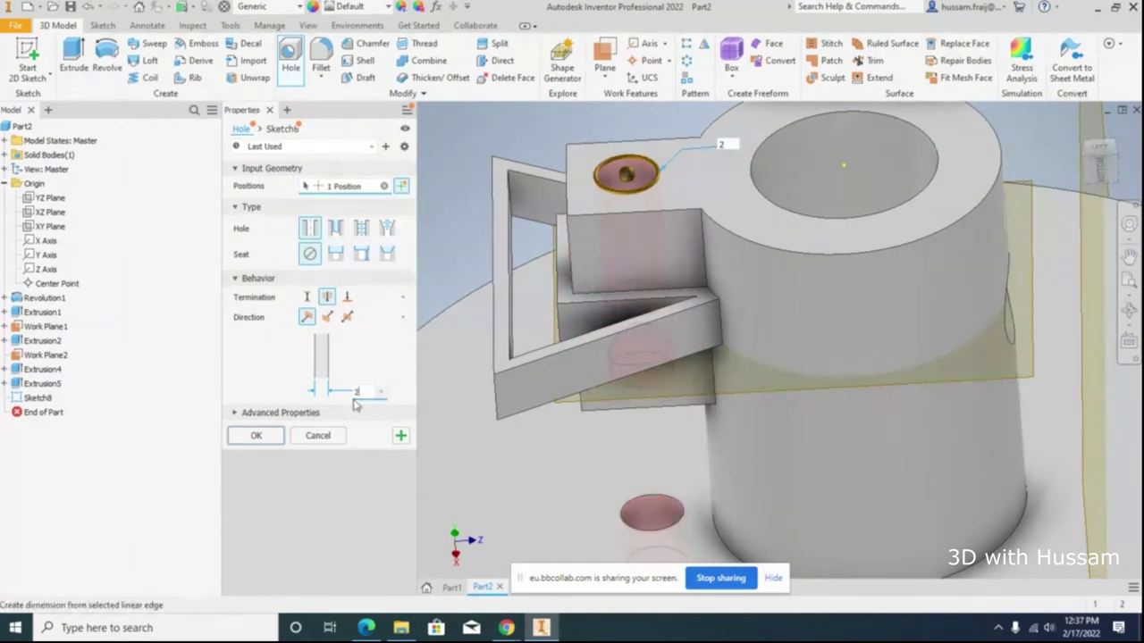
click(307, 301)
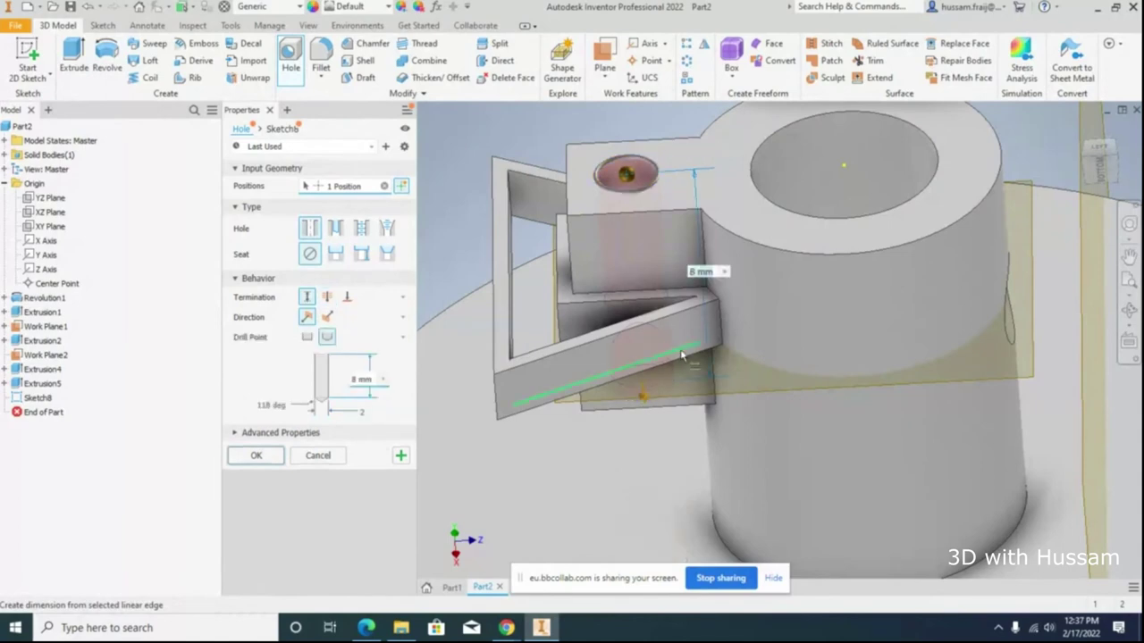
Step: Set the hole termination To the block's bottom face and create Hole1
shift+middle_drag(685, 327, 720, 335)
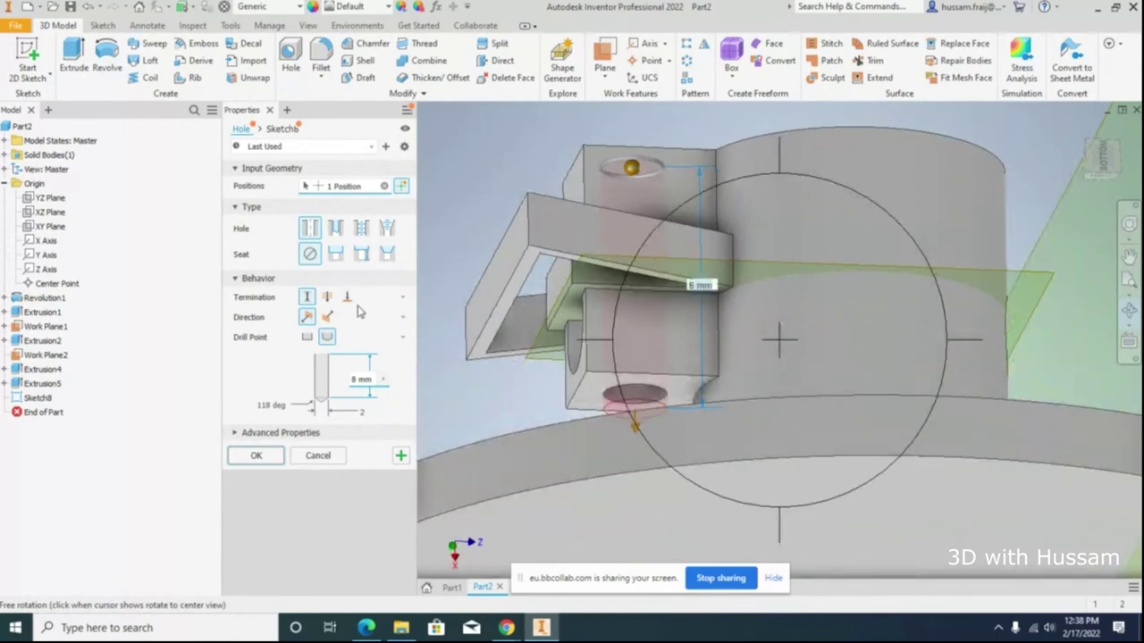
click(348, 298)
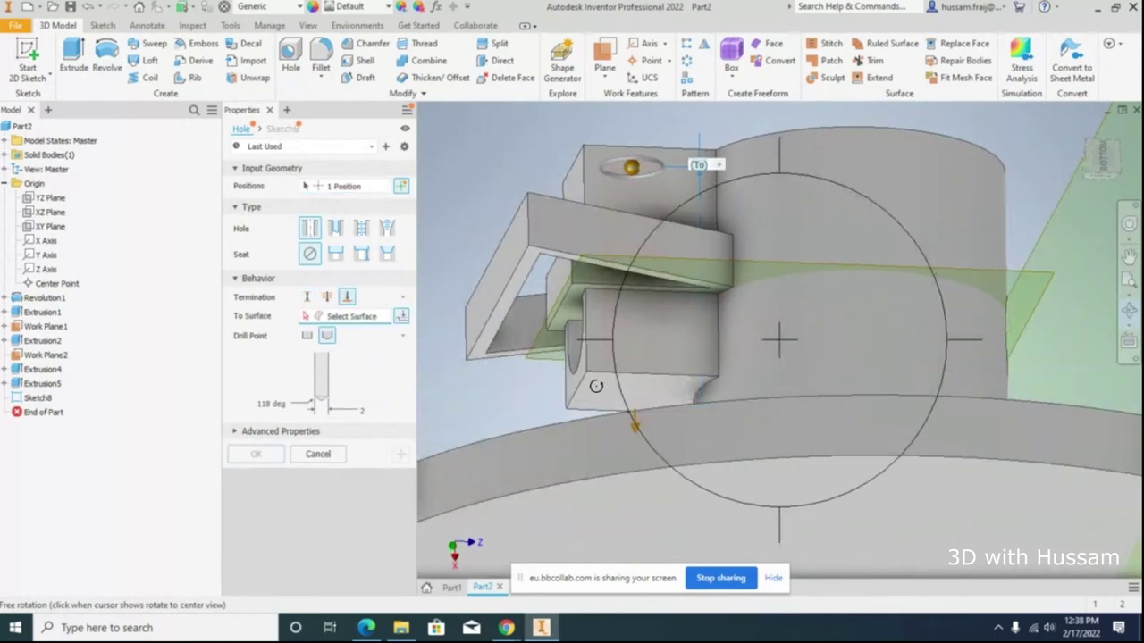
right_click(630, 417)
click(657, 429)
click(614, 390)
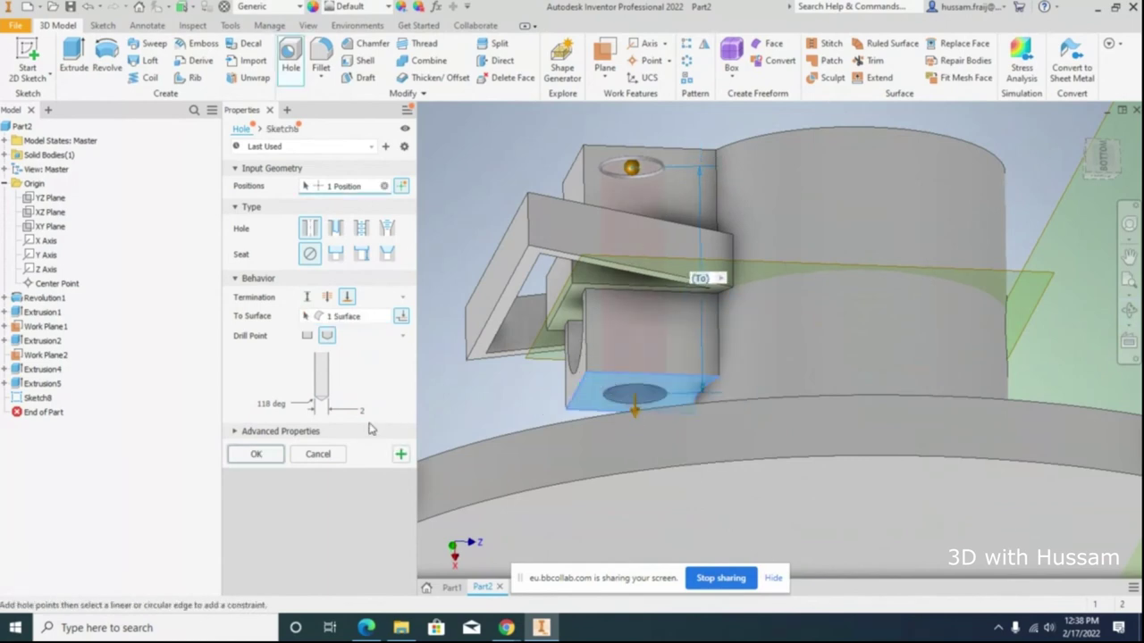
click(255, 455)
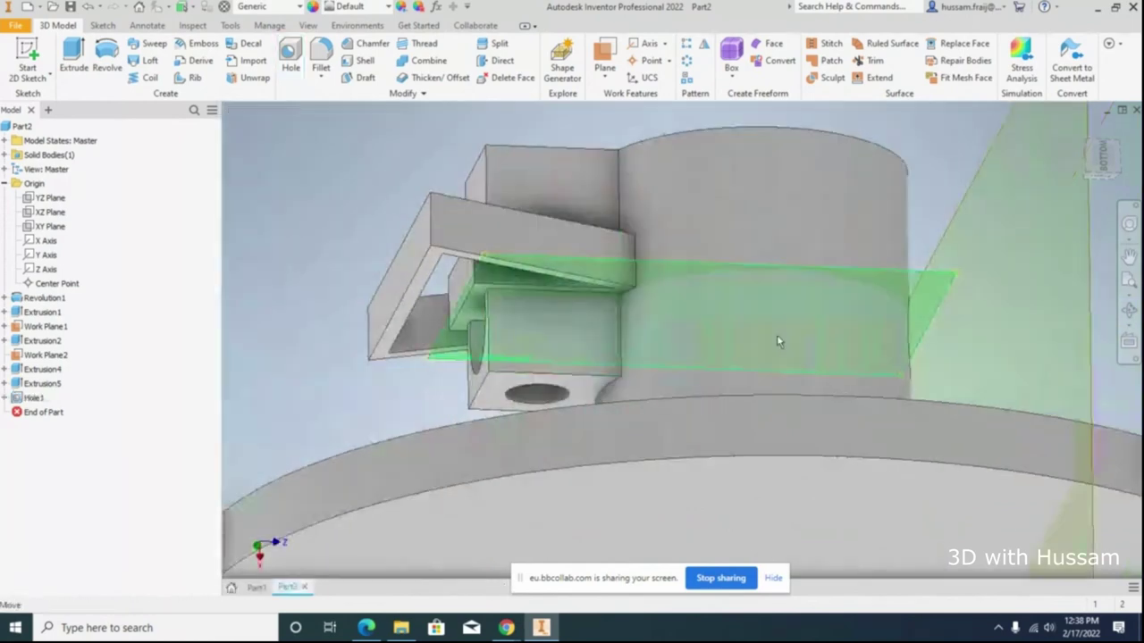
Step: Pan and orbit the view to bring the disc's top face into view
drag(707, 402, 707, 462)
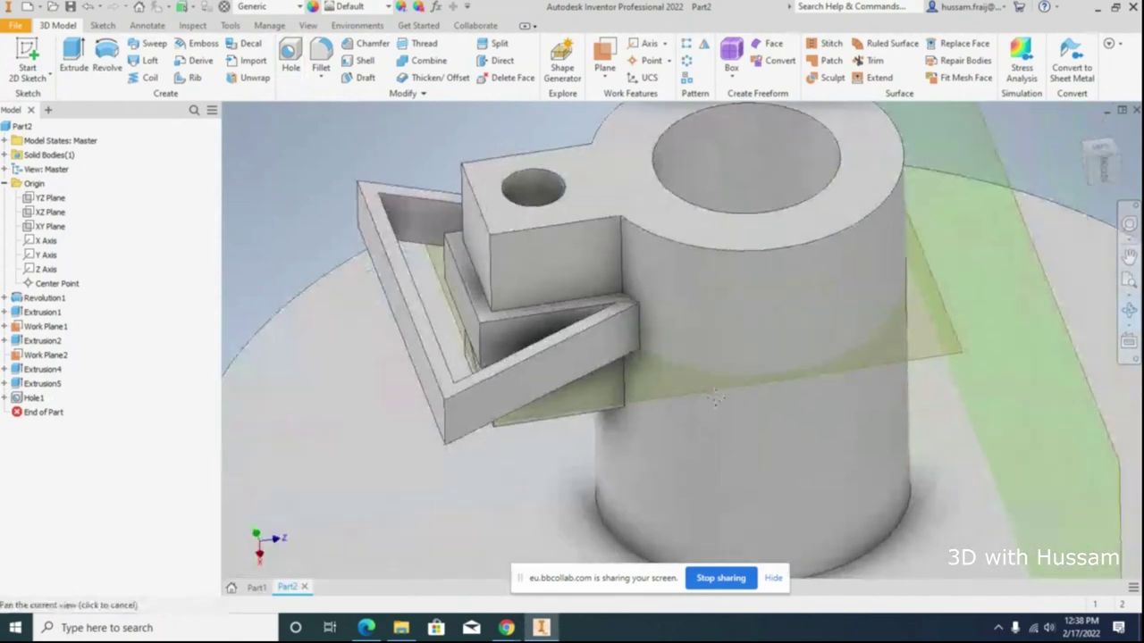
middle_drag(707, 462, 709, 295)
drag(709, 295, 708, 261)
right_click(706, 330)
click(684, 350)
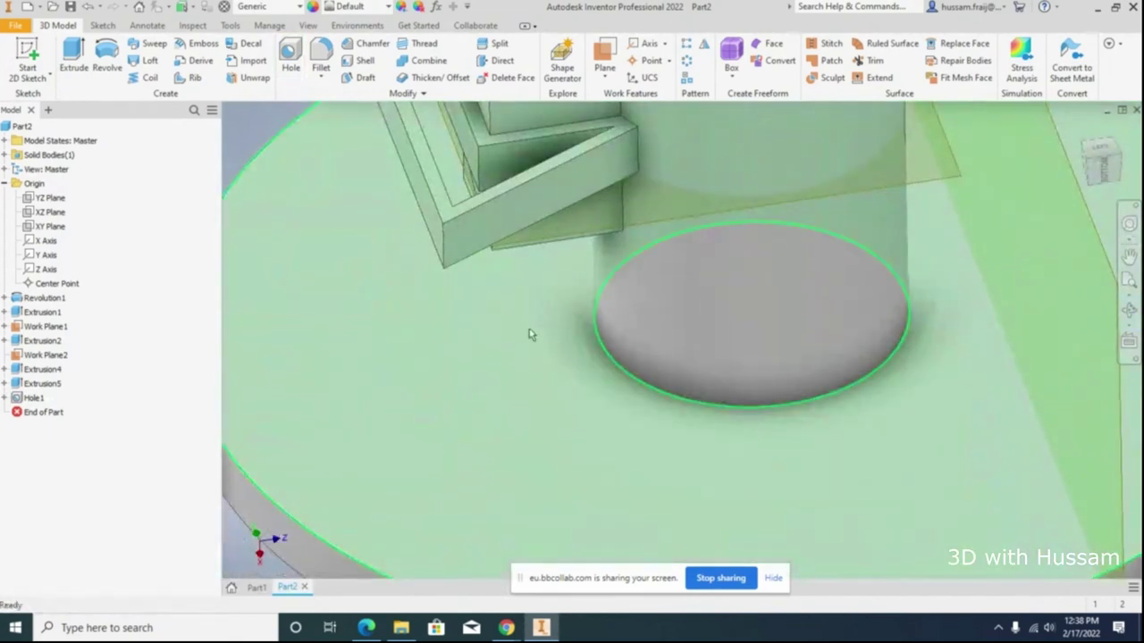
click(1129, 310)
drag(715, 334, 517, 427)
drag(646, 337, 621, 299)
right_click(621, 300)
click(448, 313)
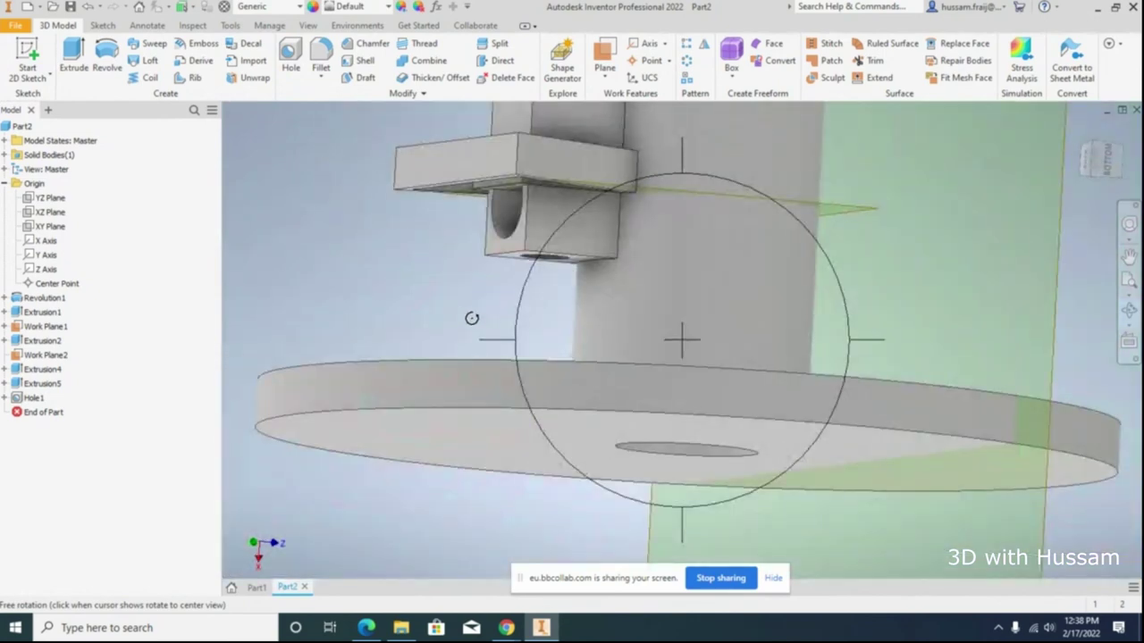
drag(620, 424, 576, 353)
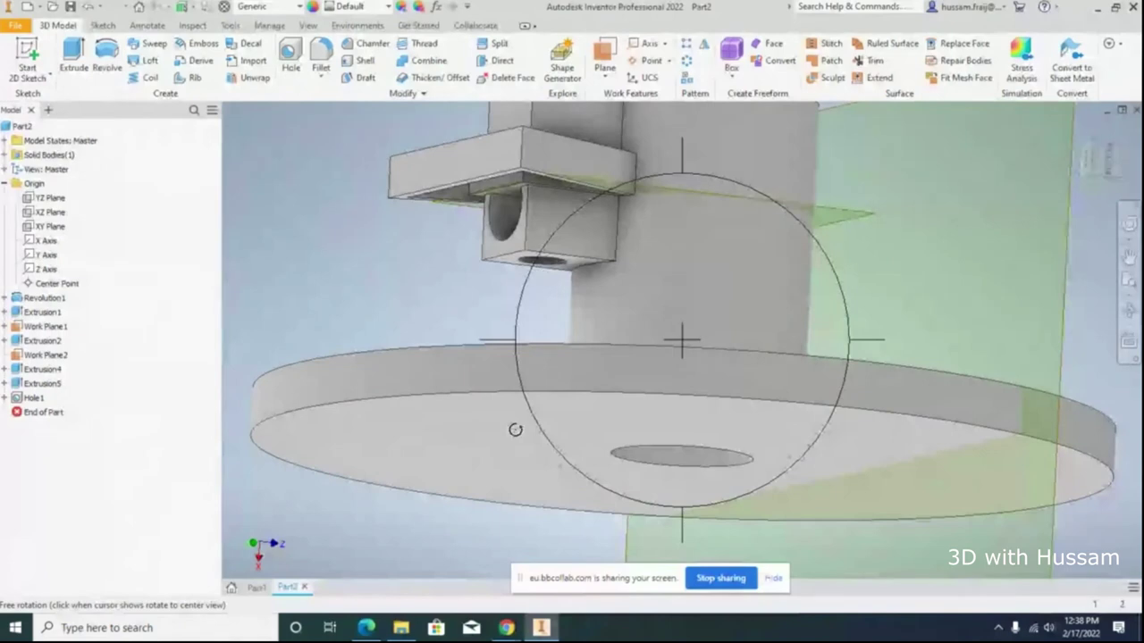
right_click(642, 324)
click(628, 366)
Step: Sketch on the disc face, project the small tab hole's circle, and finish Sketch9
click(49, 77)
click(49, 102)
click(516, 445)
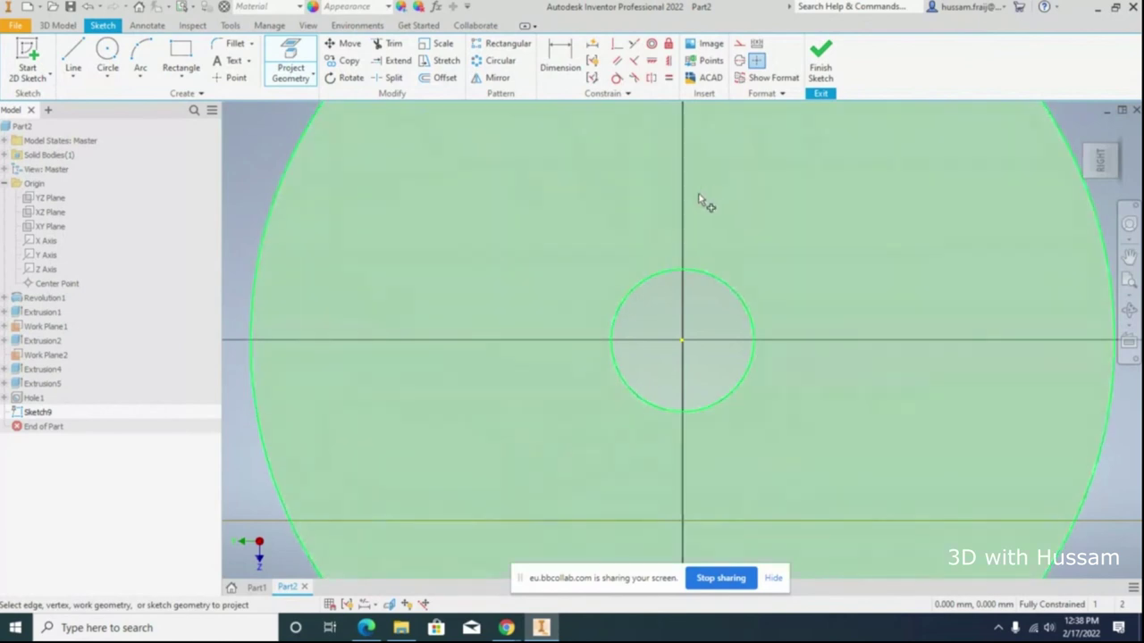
click(672, 196)
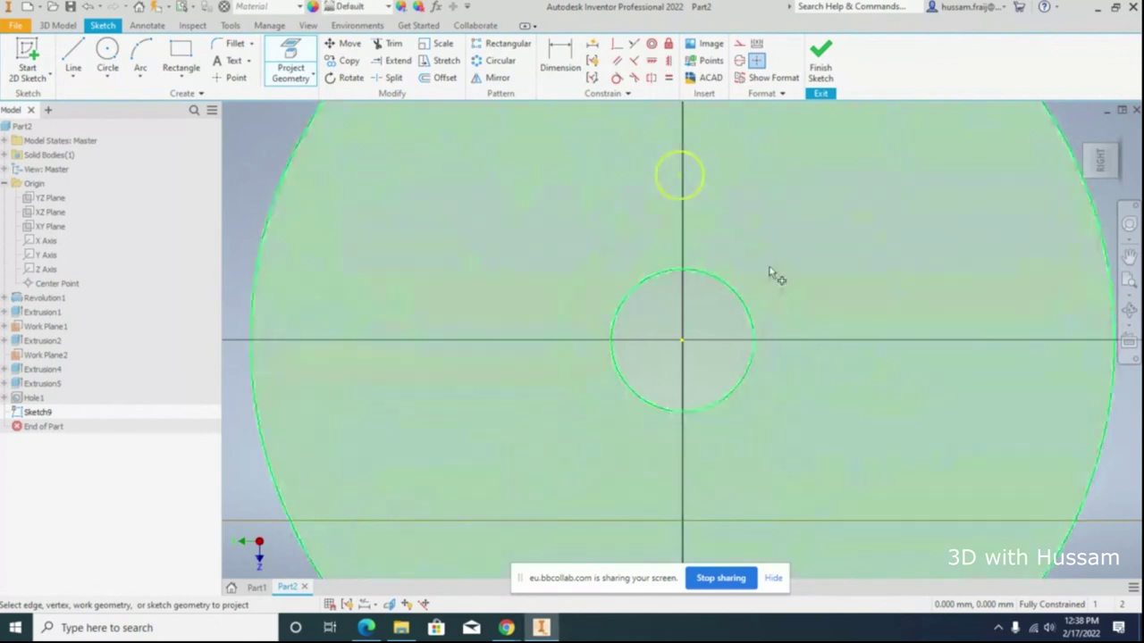
click(1129, 310)
drag(747, 337, 892, 374)
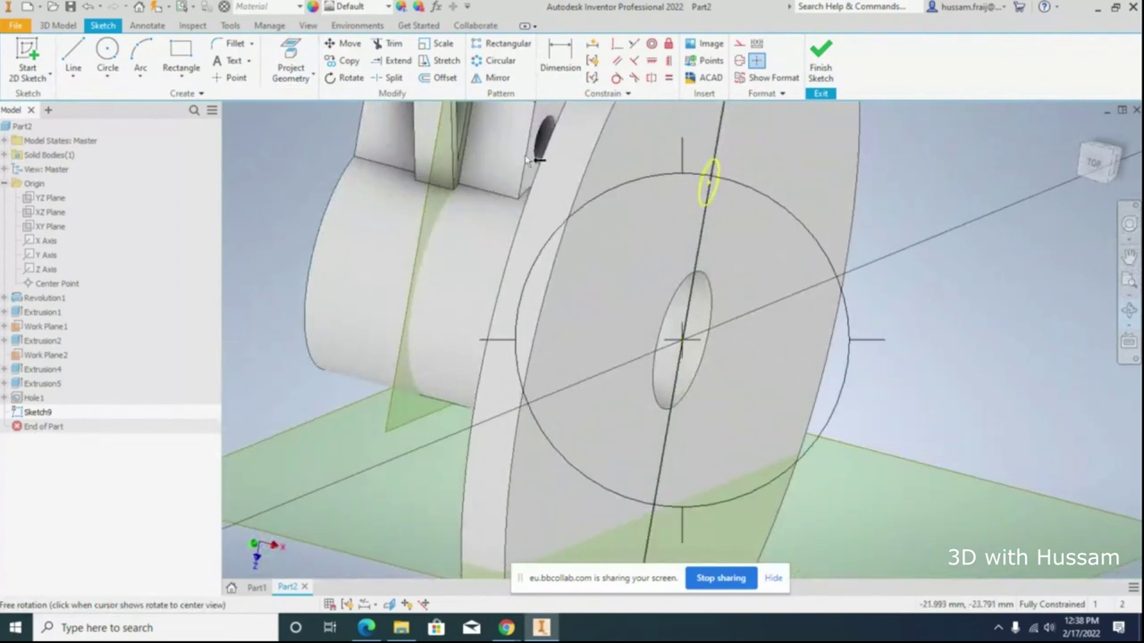
click(820, 61)
click(74, 62)
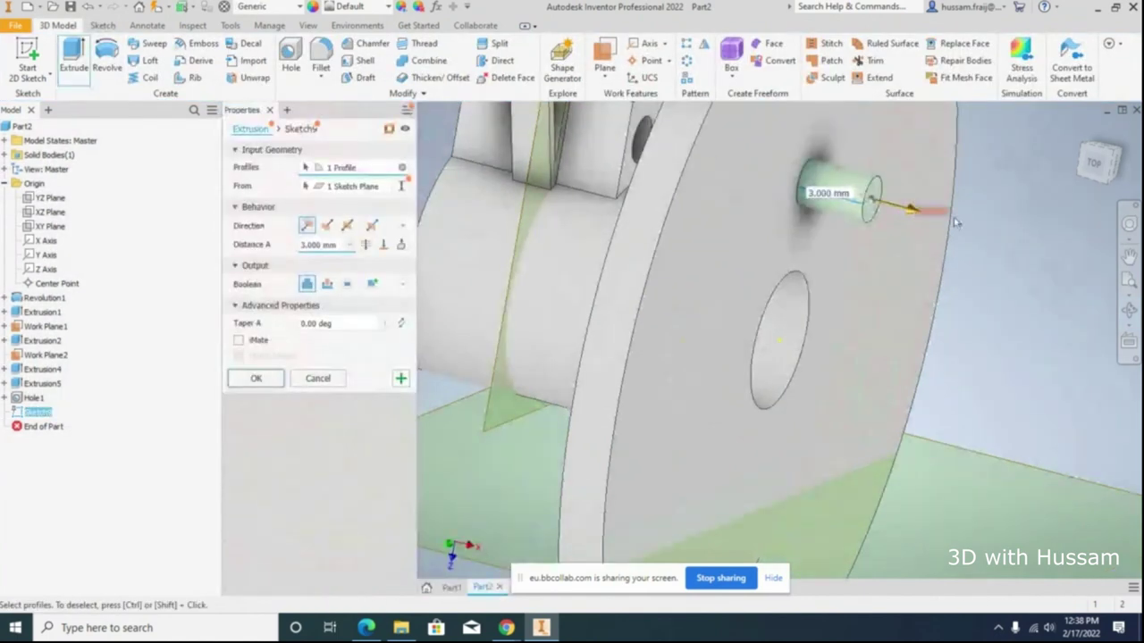
Step: Extrude the projected circle 7.750 mm toward the block as a joined pin
drag(910, 210, 1071, 260)
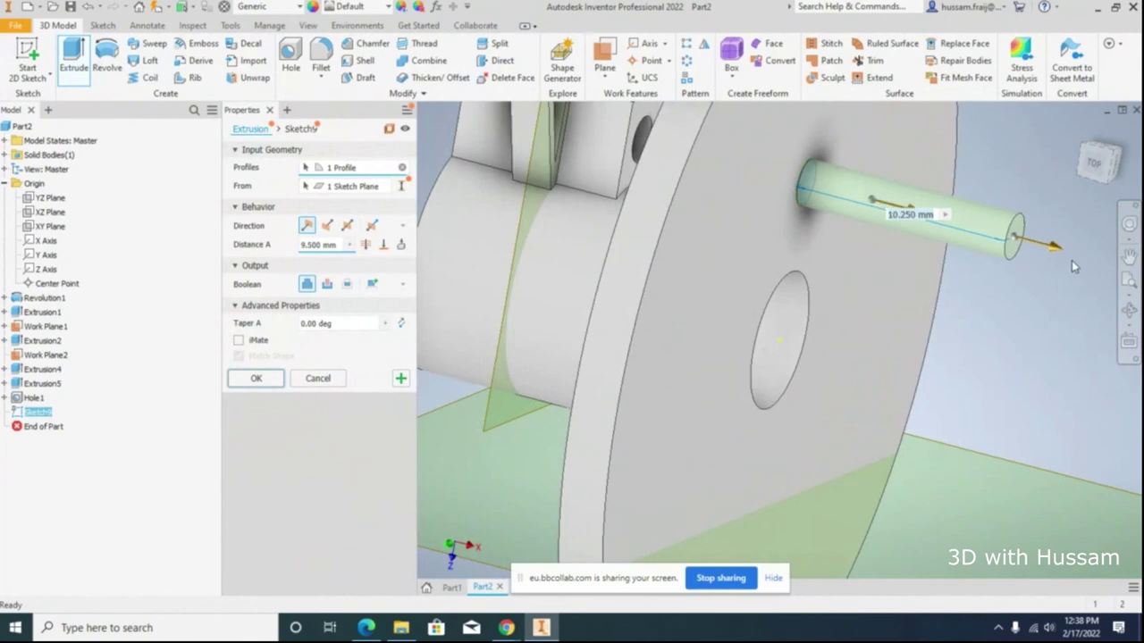
click(327, 284)
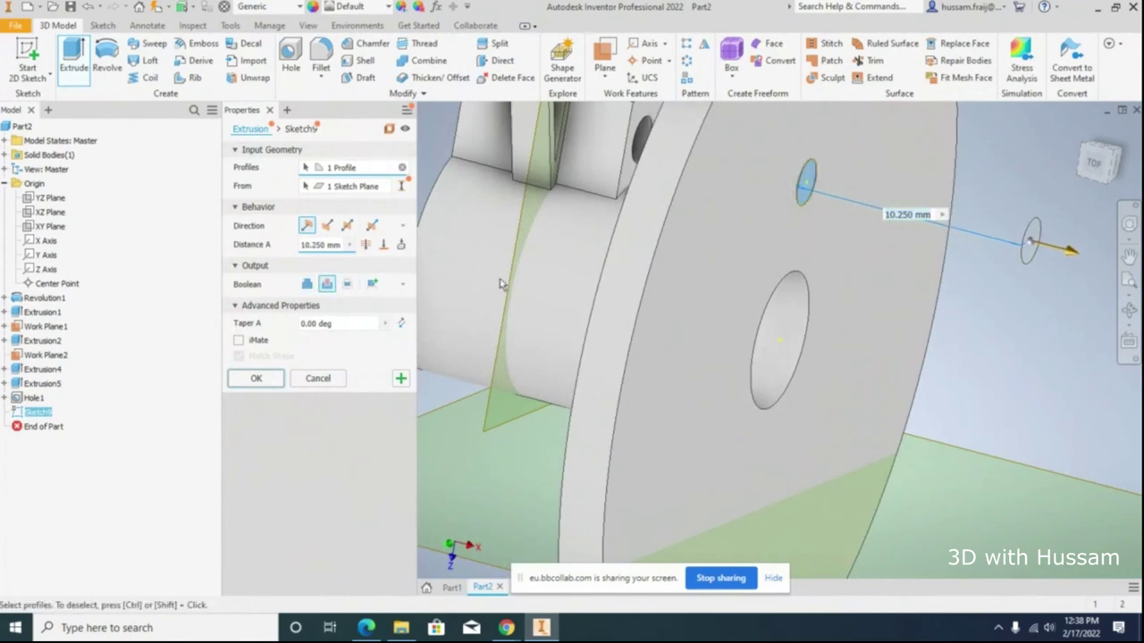
drag(1076, 260, 661, 107)
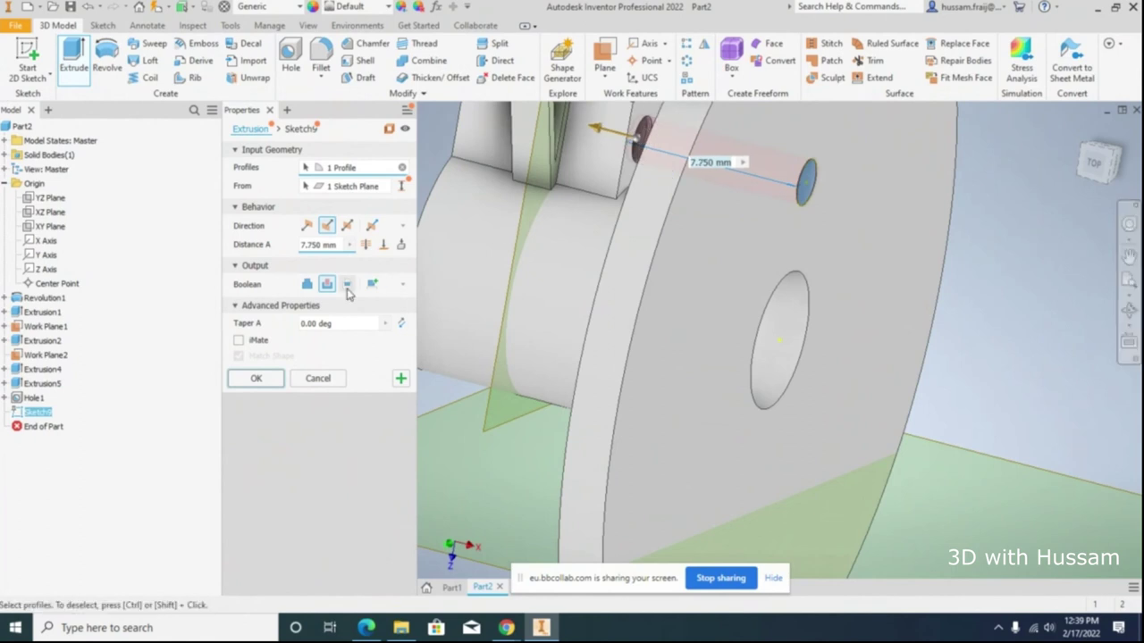
click(306, 284)
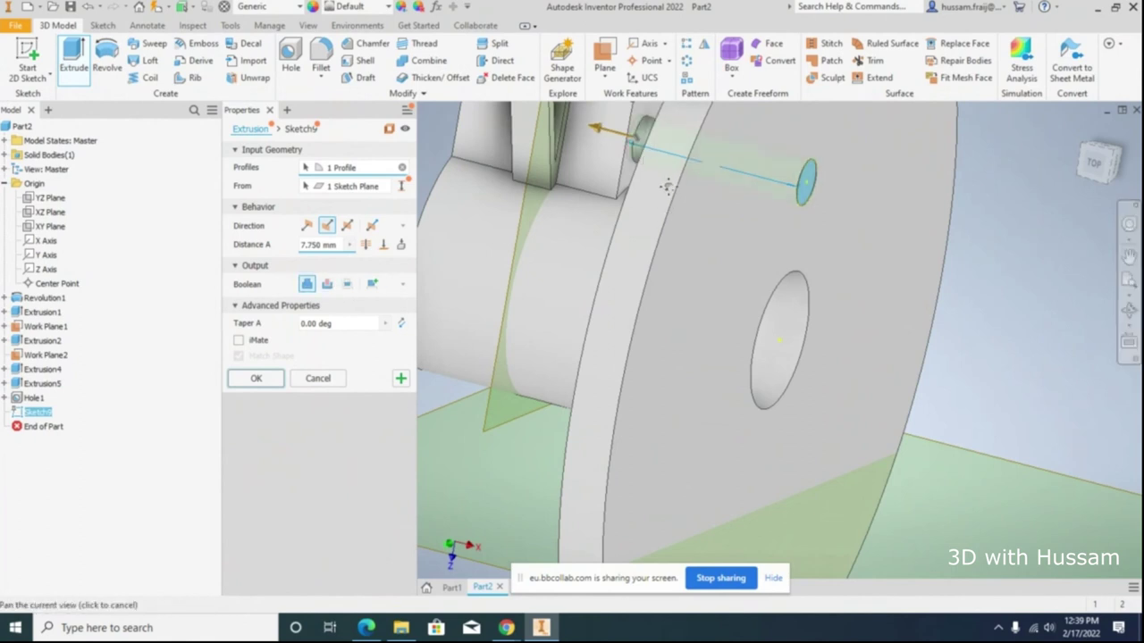
scroll(647, 161, down, 5)
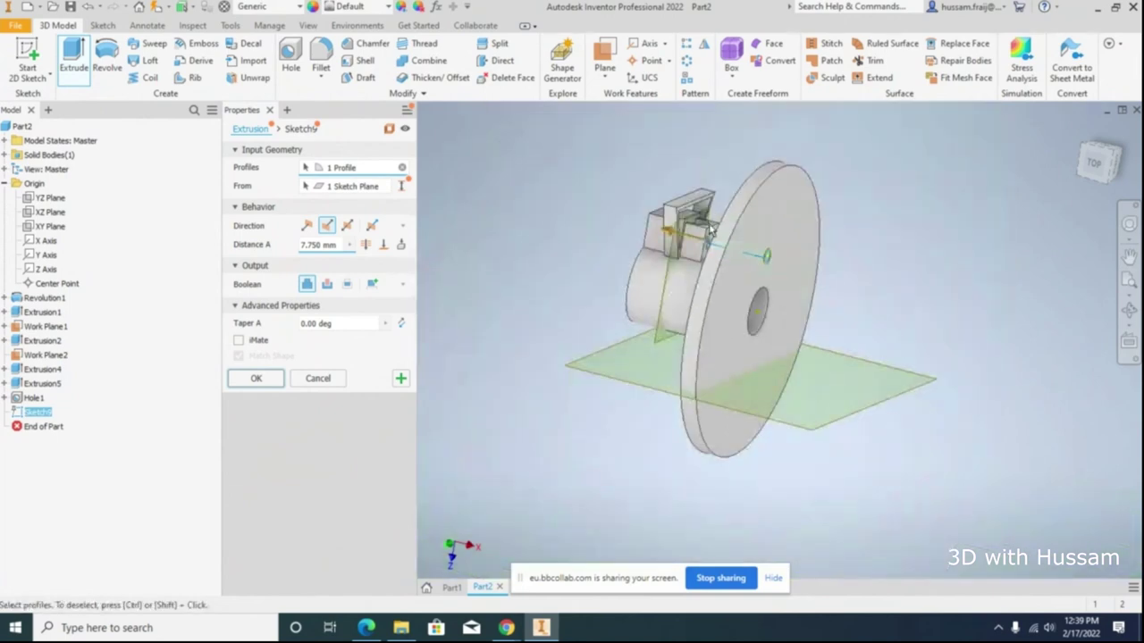
scroll(713, 230, up, 8)
click(268, 378)
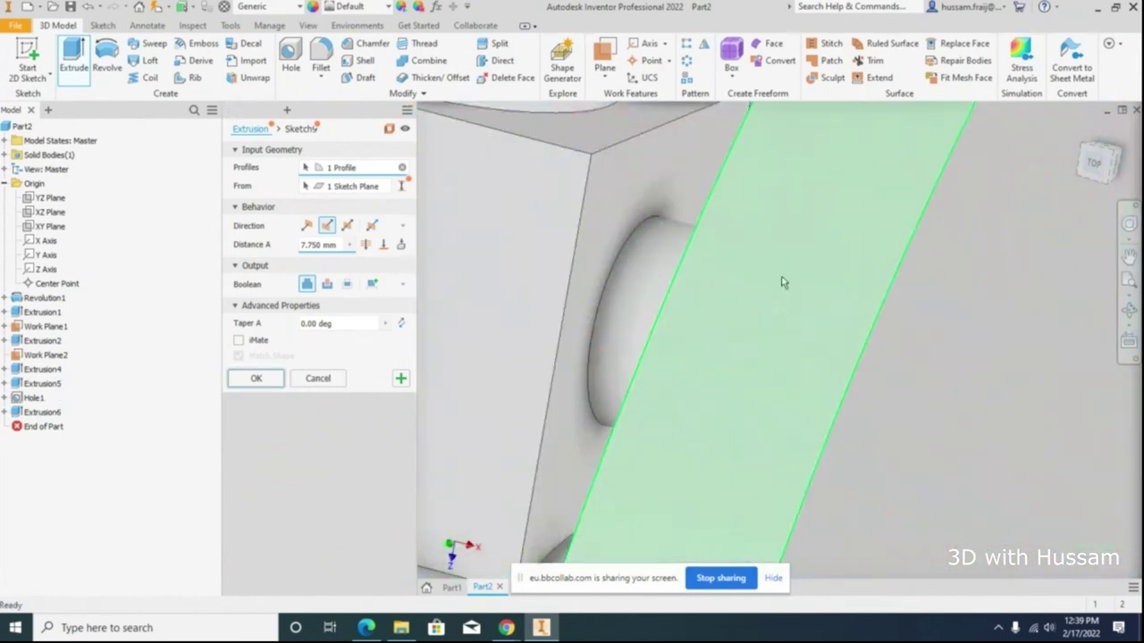
Step: Orbit around to inspect the new pin between disc and block, then bring up the chapter PDF
click(1130, 310)
click(1130, 310)
drag(855, 325, 669, 286)
scroll(670, 286, down, 3)
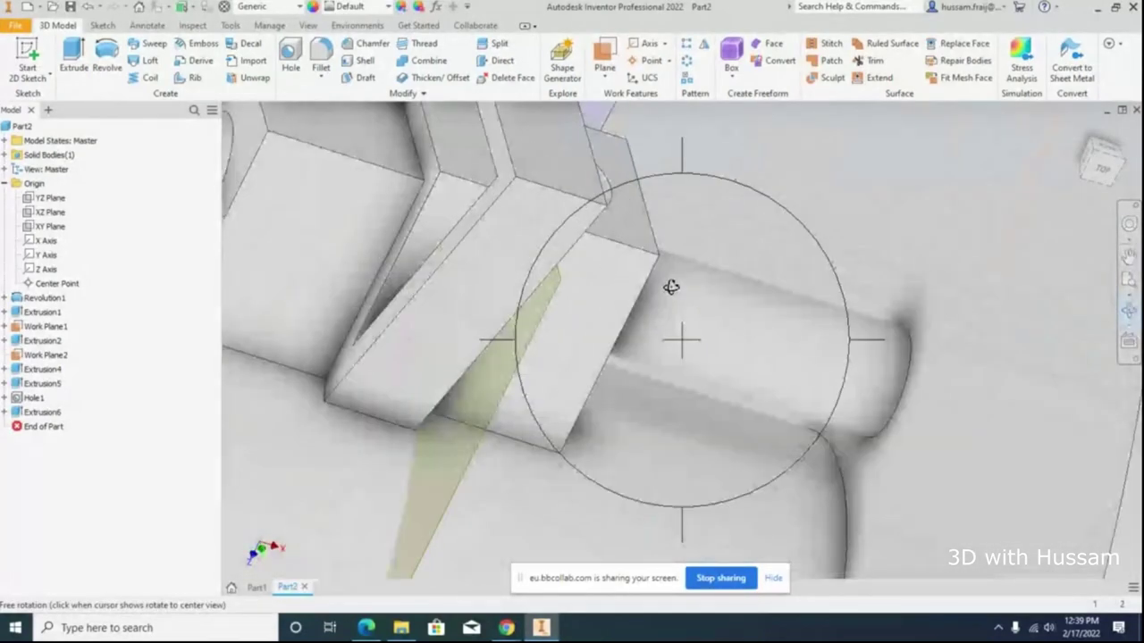
drag(647, 329, 610, 335)
right_click(611, 347)
click(631, 362)
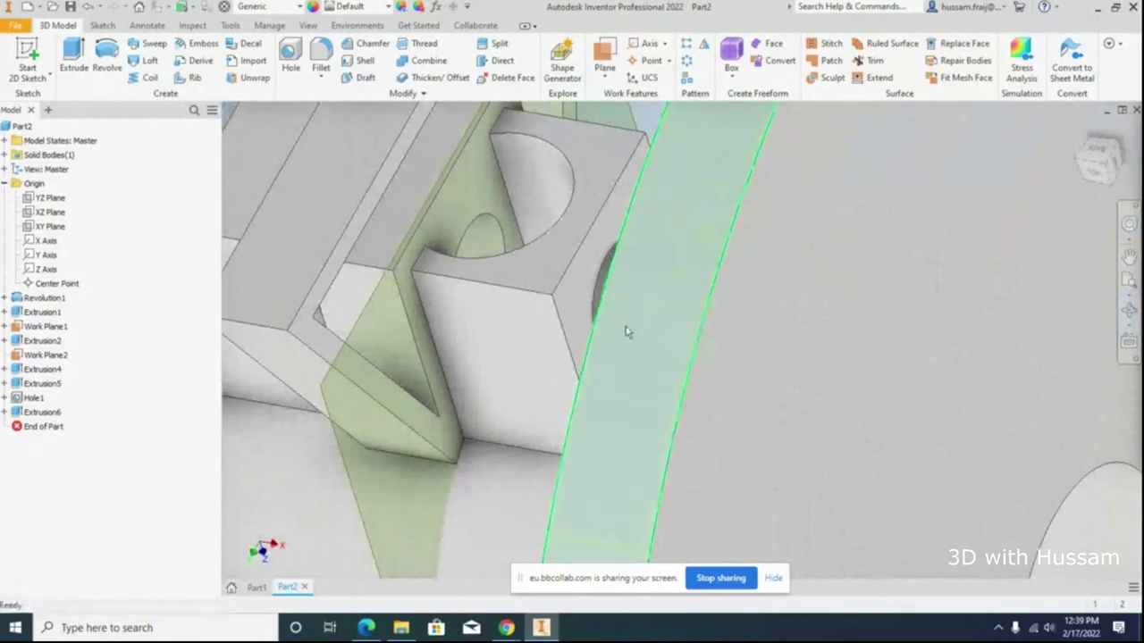
click(1128, 311)
drag(689, 352, 495, 369)
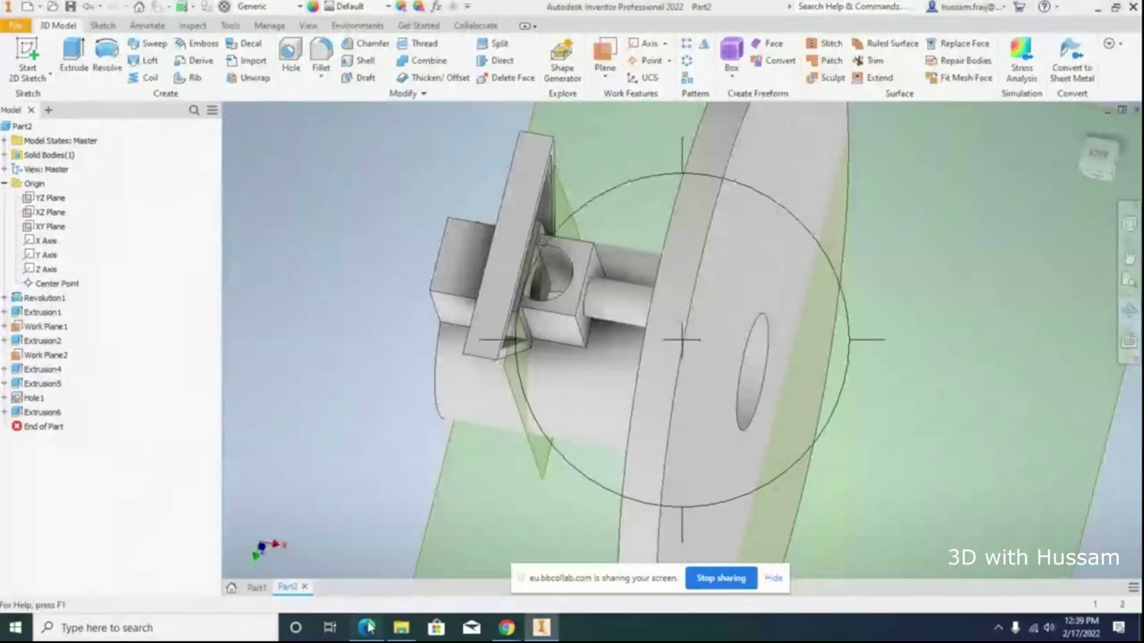
click(367, 628)
scroll(563, 339, down, 5)
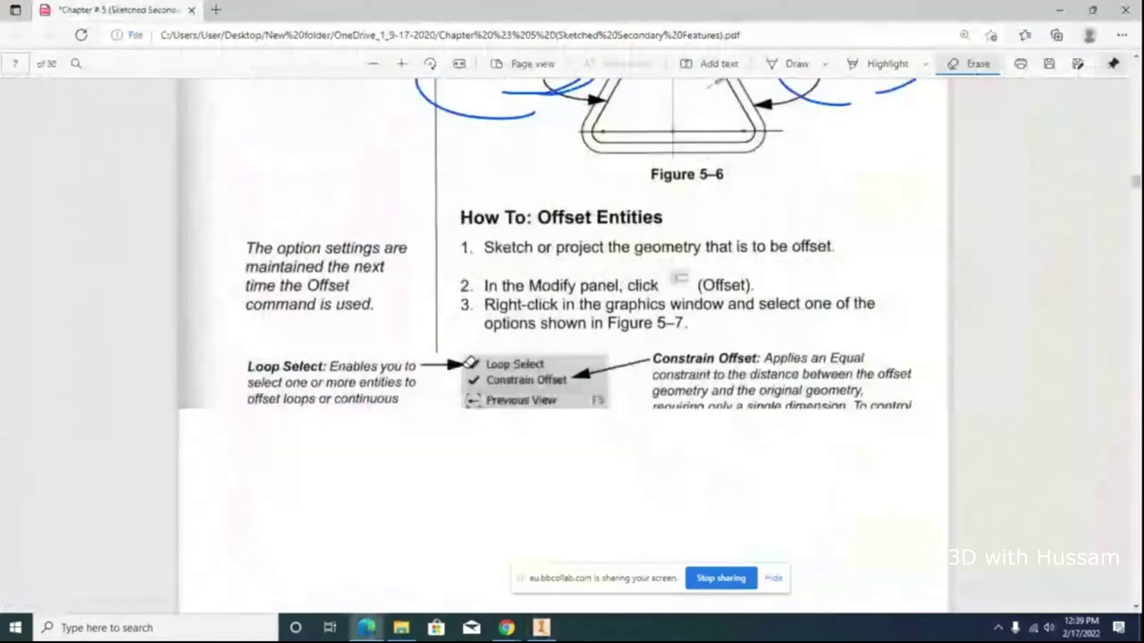
Step: Scroll the chapter PDF to page 9's Share Sketch section, then bring the Collaborate session forward
scroll(471, 364, down, 5)
scroll(470, 342, down, 10)
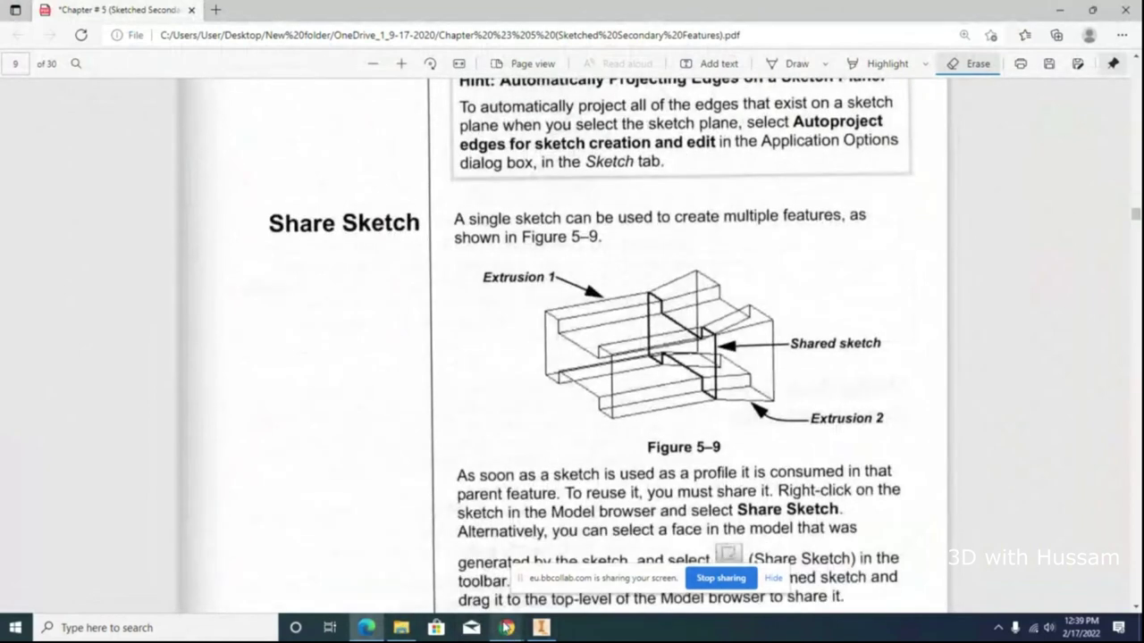
mouse_move(506, 628)
click(456, 589)
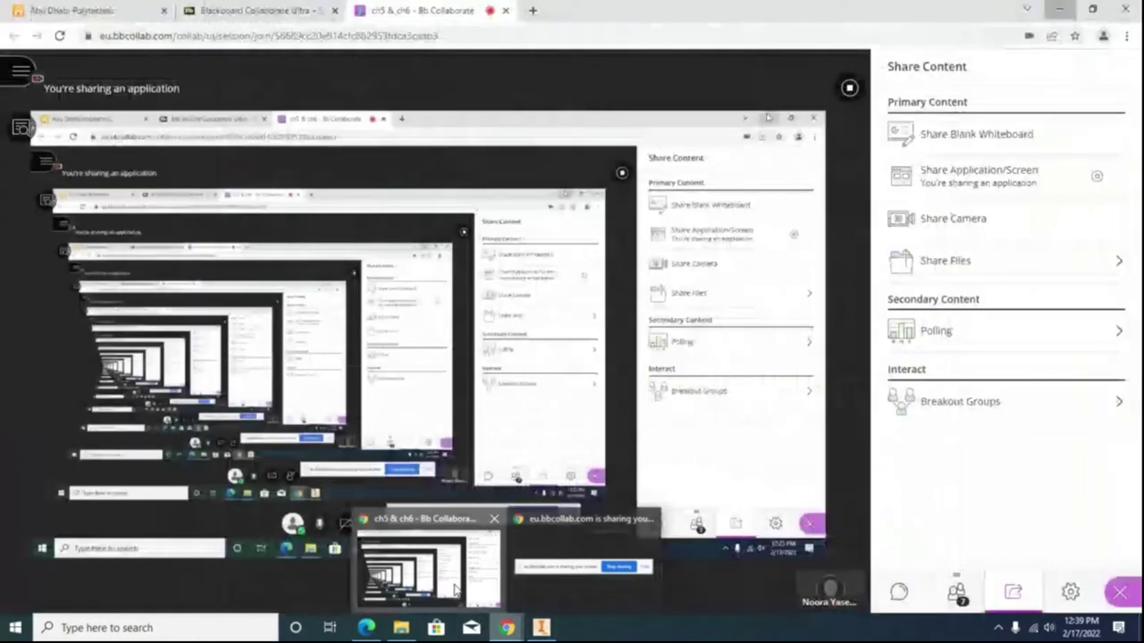
Step: Check the 7-attendee list, minimise Collaborate, and return to Inventor's Part1 document
click(954, 592)
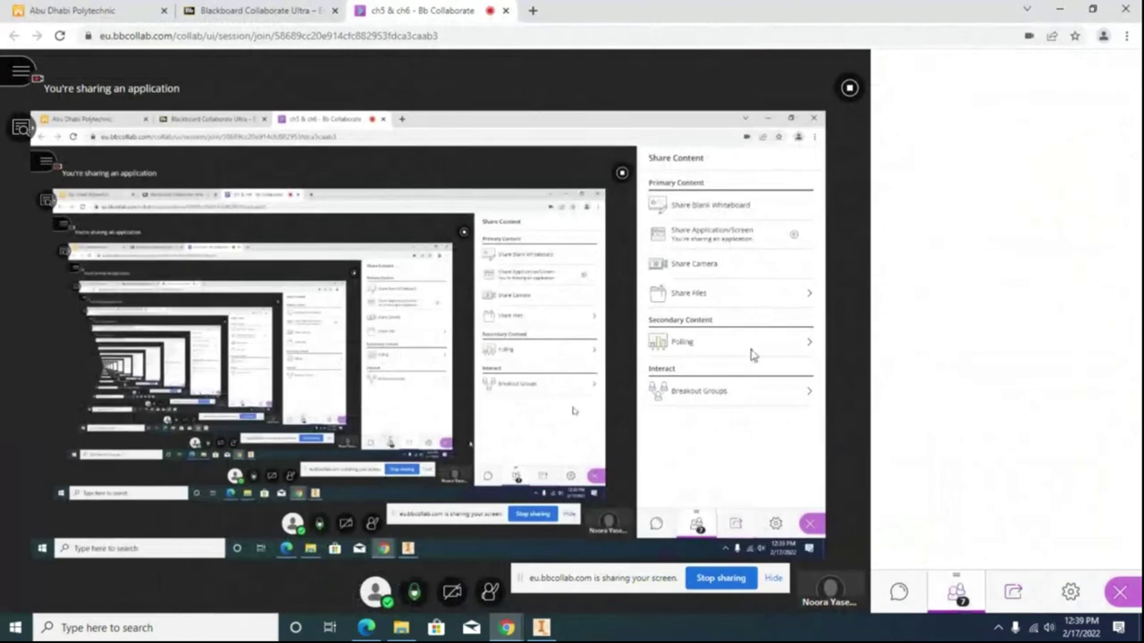
click(1068, 12)
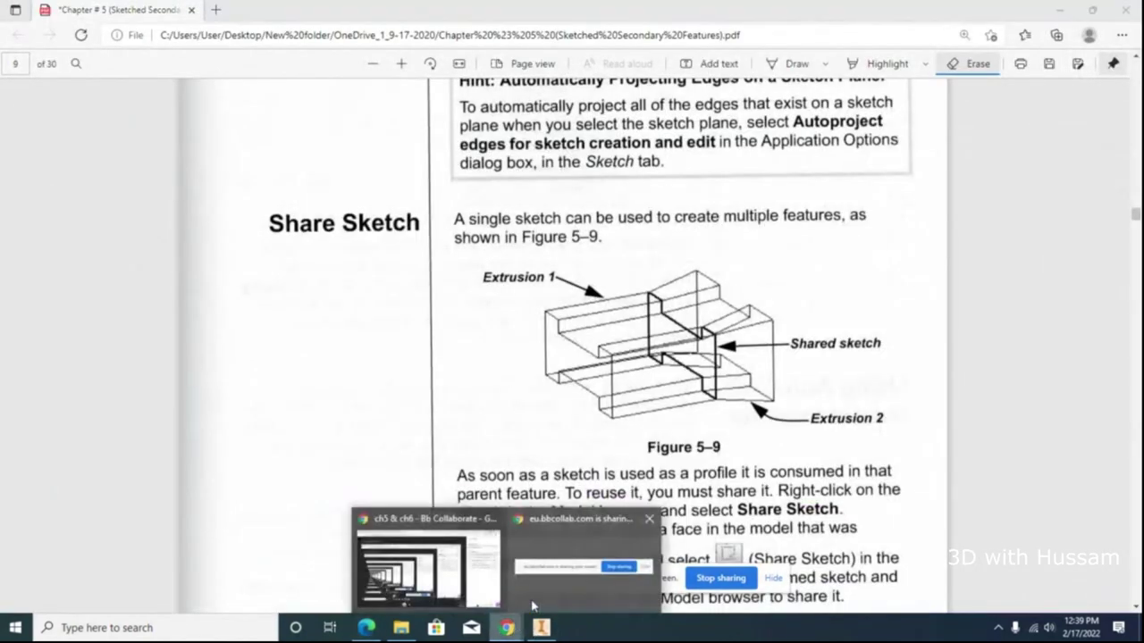
click(540, 627)
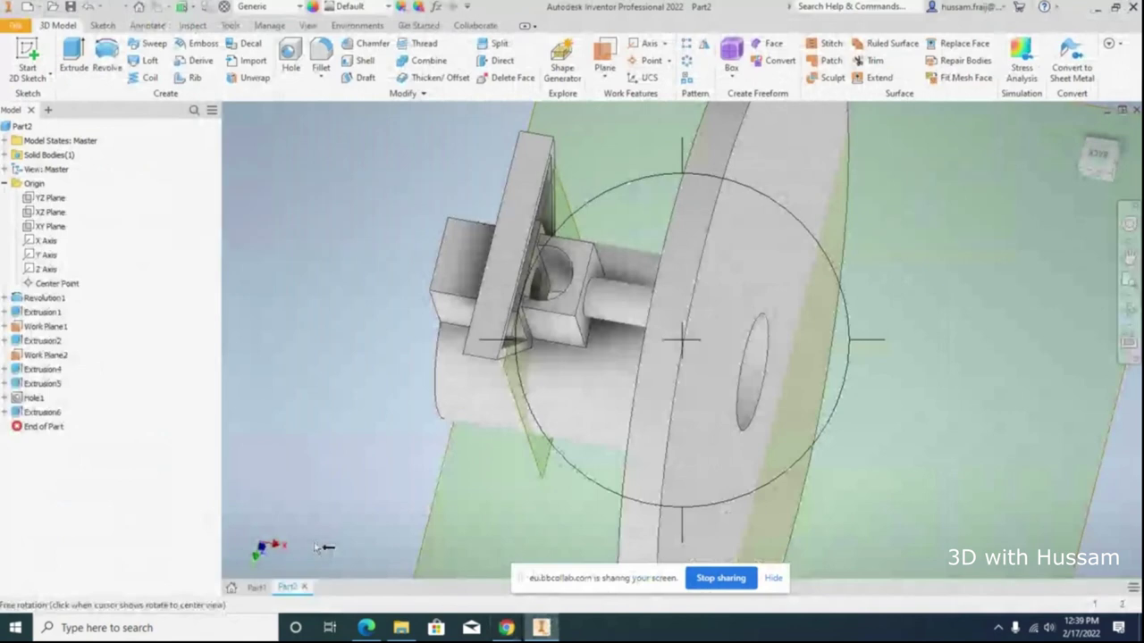
click(256, 587)
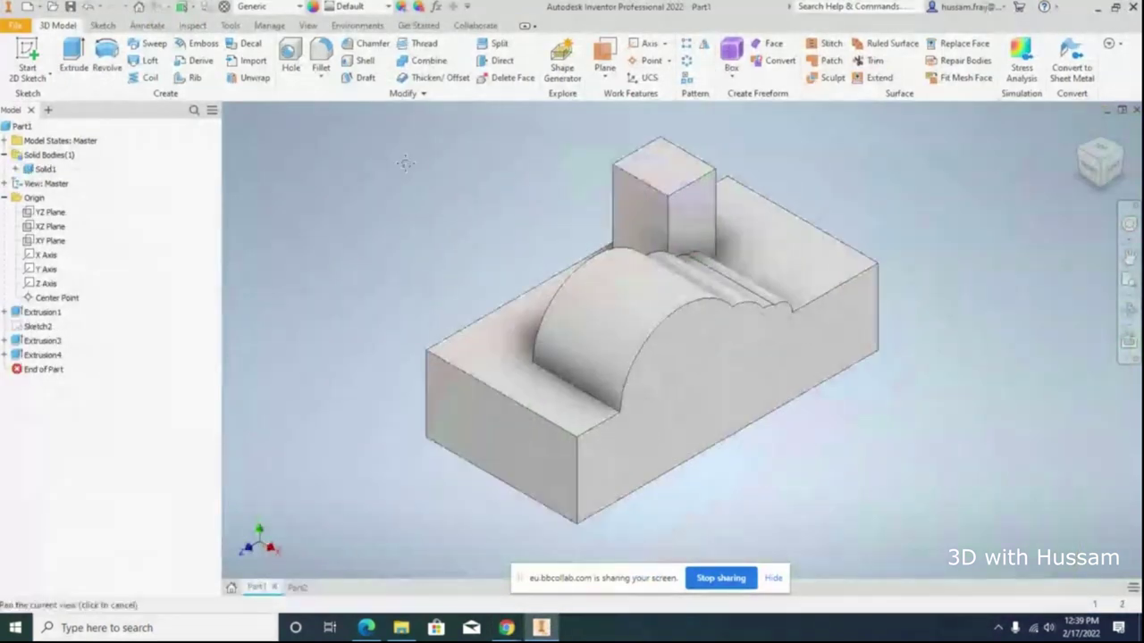
Step: Pan the Part1 block, abandon a started 2D sketch, and select and expand Extrusion4
drag(497, 179, 467, 173)
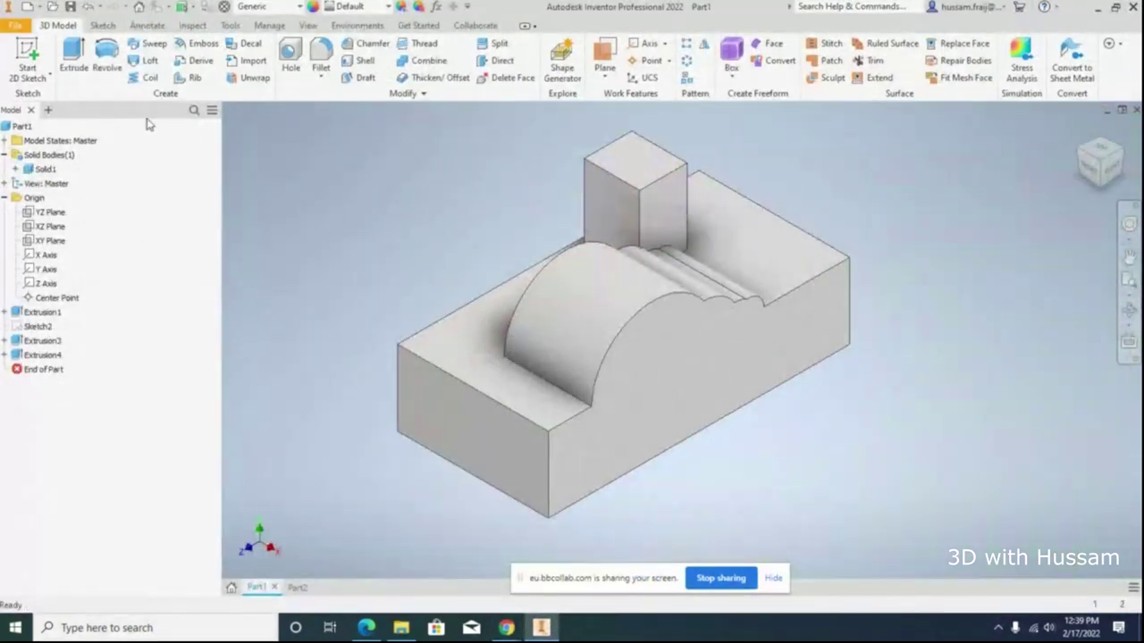
click(27, 58)
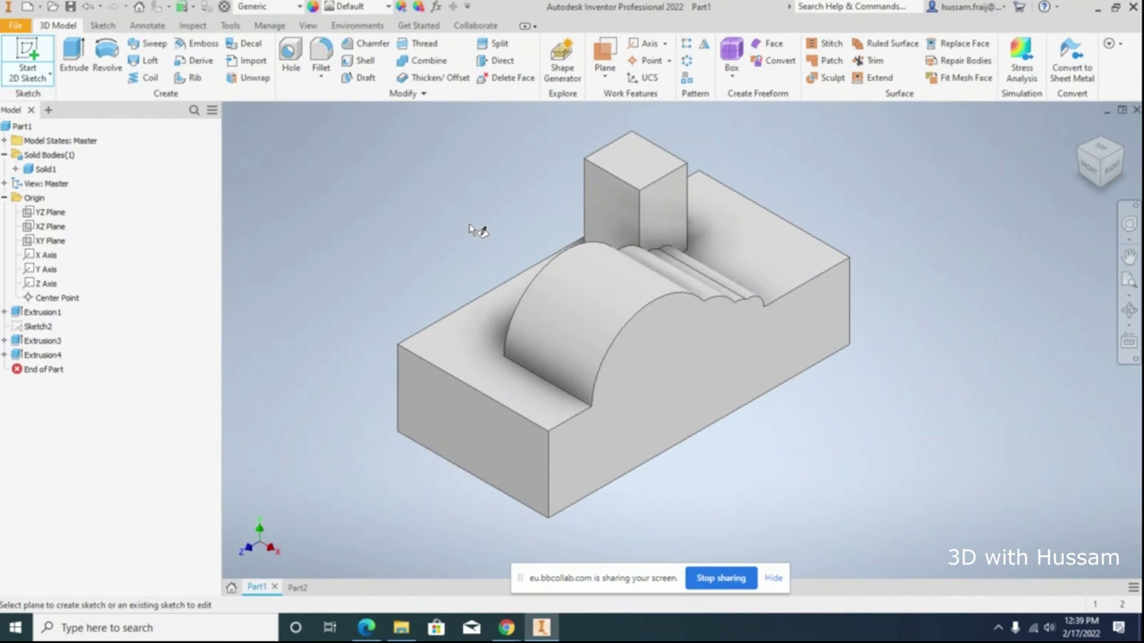
key(Escape)
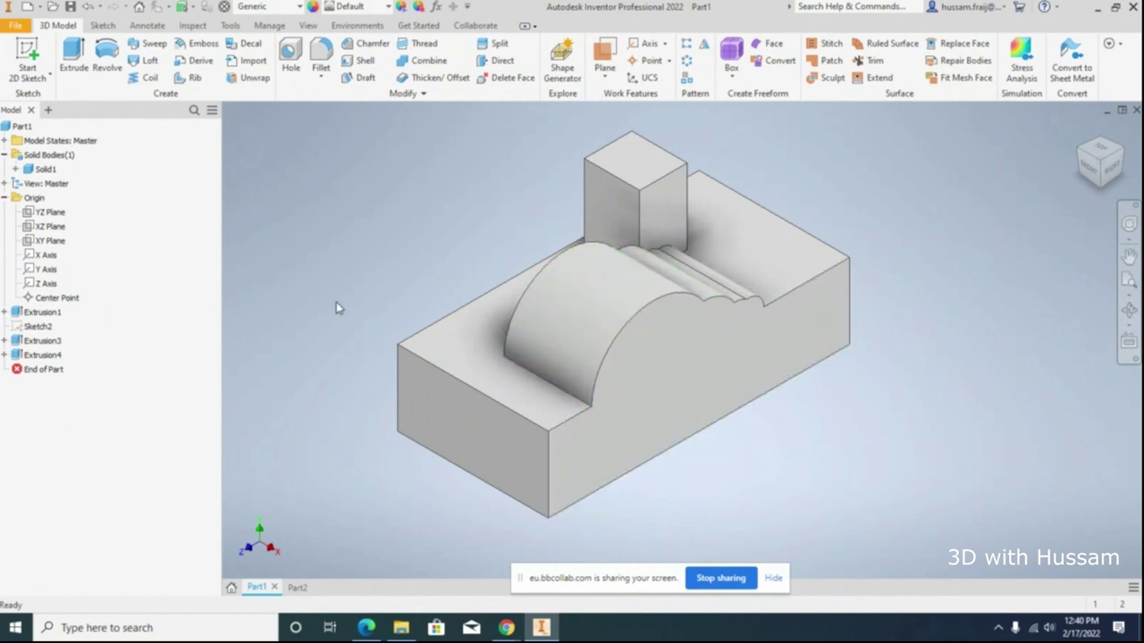
click(18, 356)
click(5, 355)
Step: Make Sketch2 visible and preview a 24.500 mm extrusion of it before cancelling
right_click(58, 373)
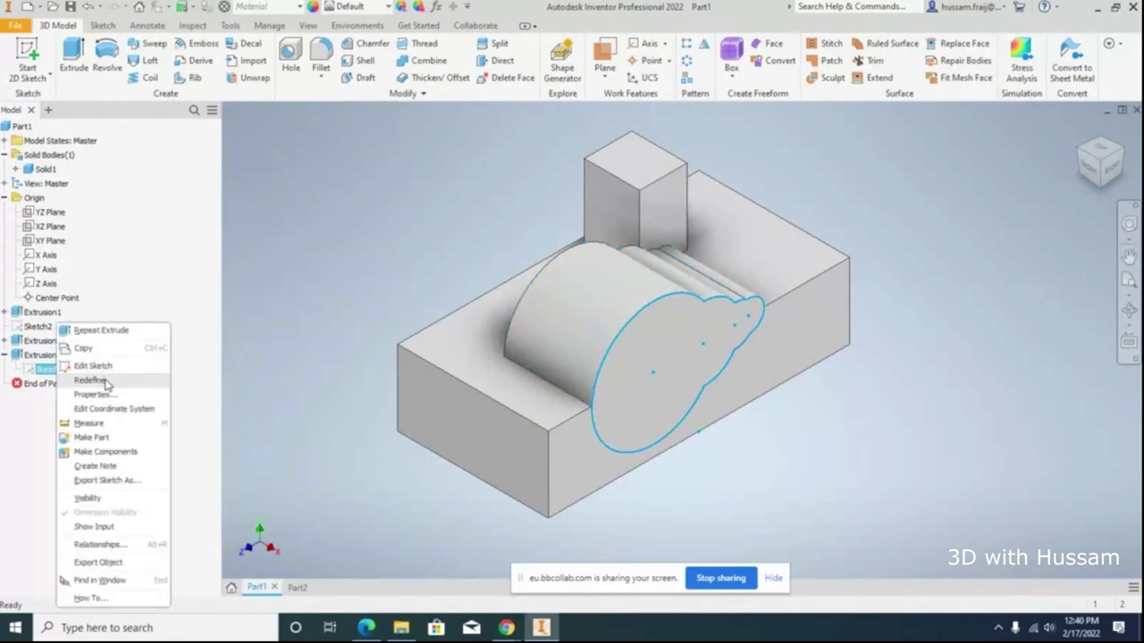
click(221, 480)
right_click(64, 372)
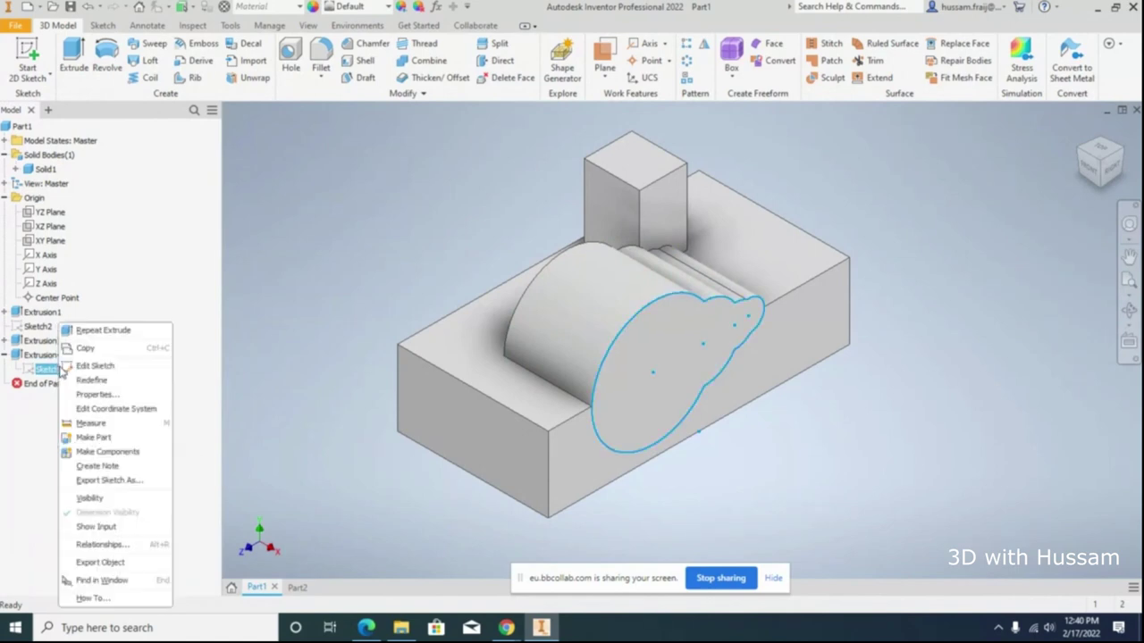
click(40, 371)
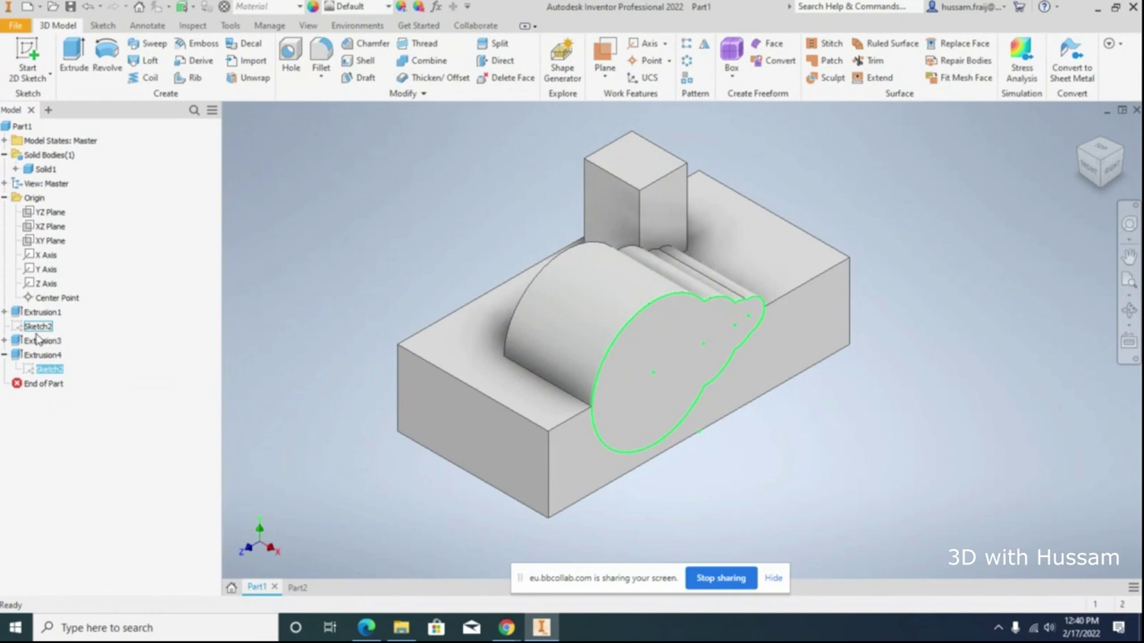
right_click(39, 330)
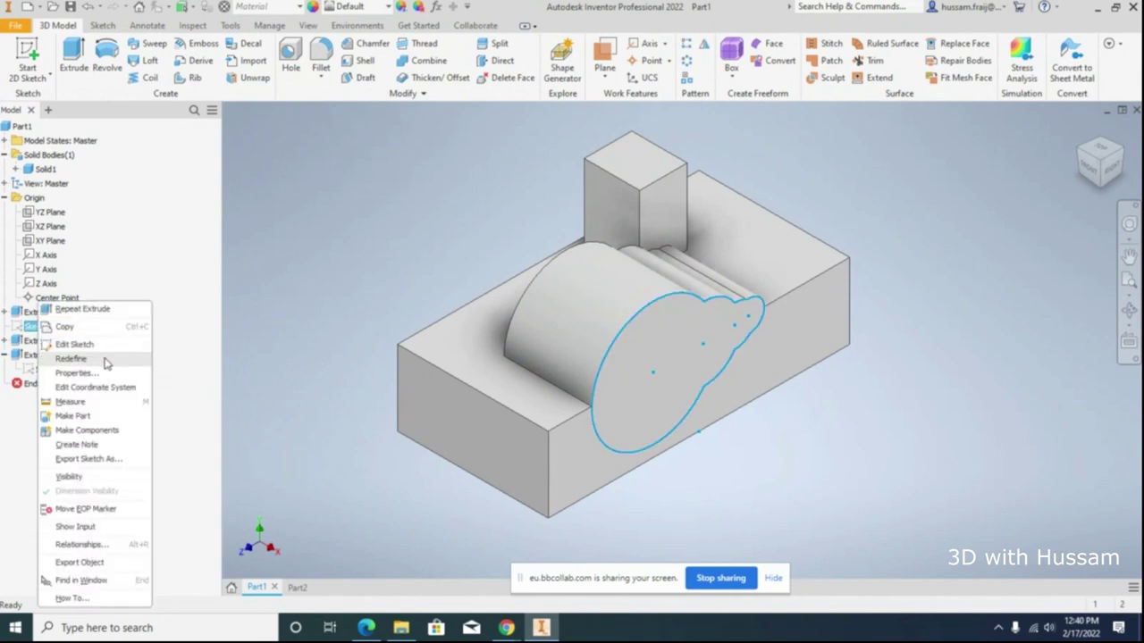
click(178, 351)
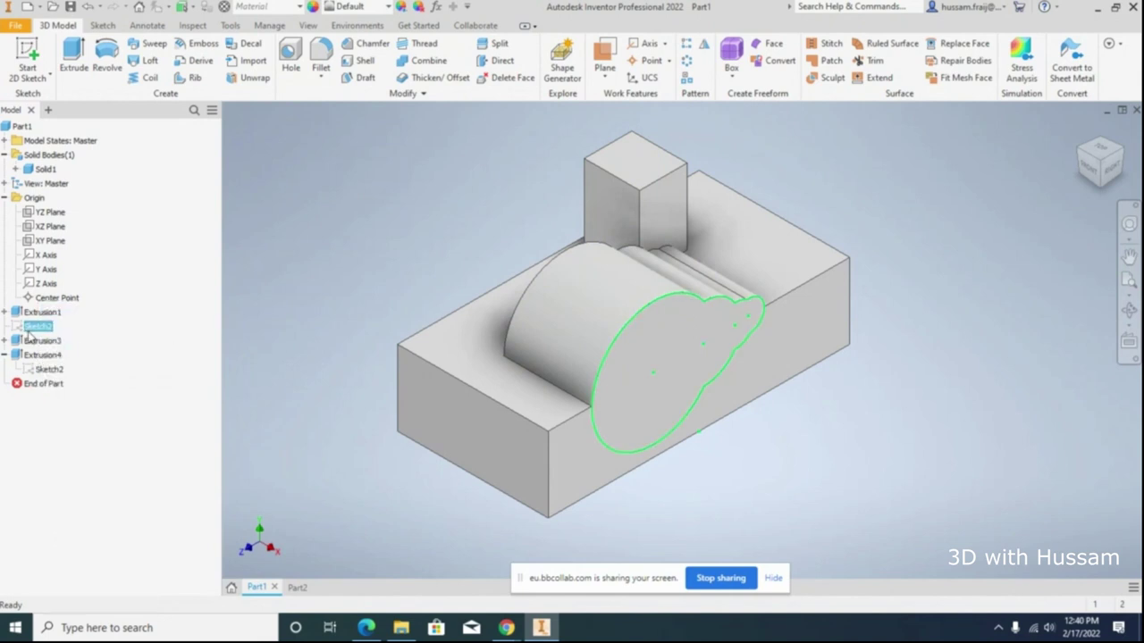
right_click(42, 330)
click(74, 478)
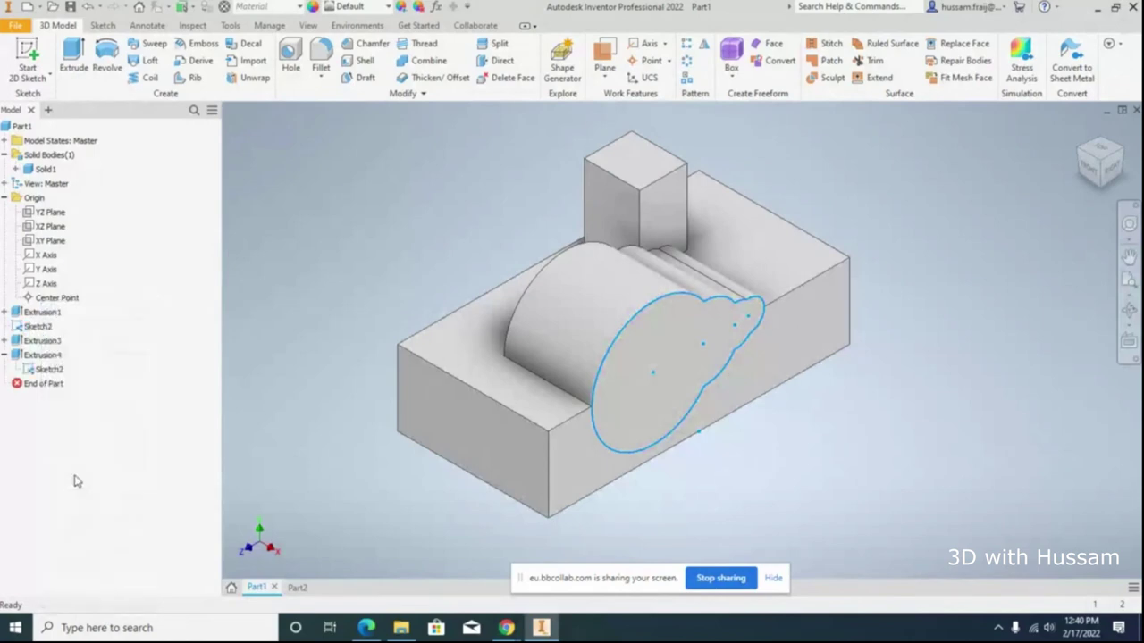
key(e)
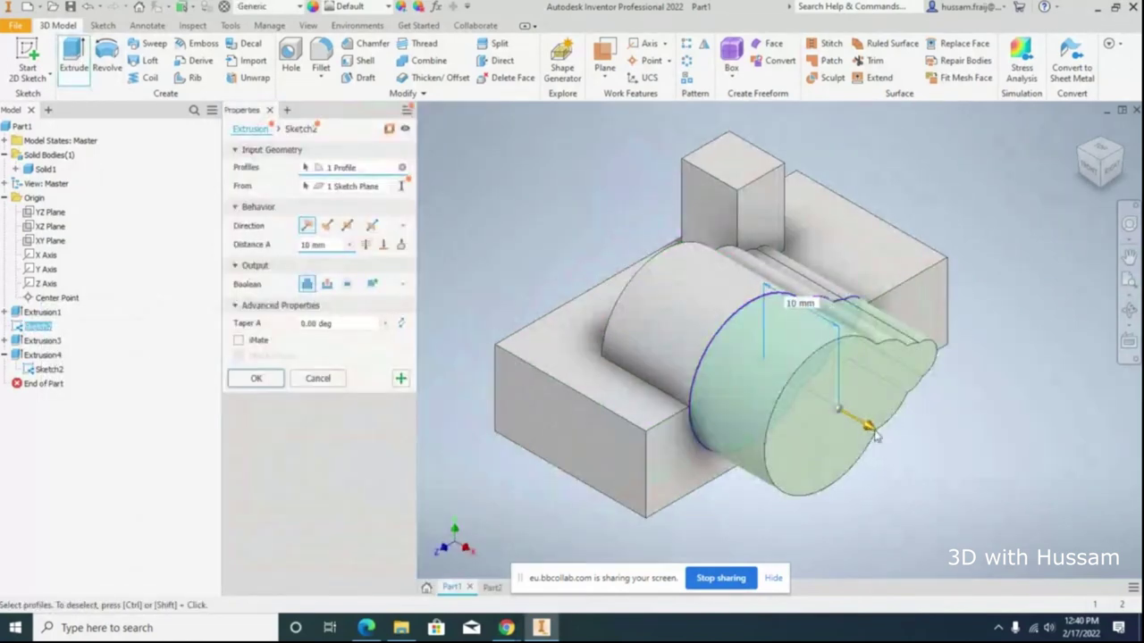
mouse_move(868, 427)
mouse_down()
mouse_move(894, 457)
mouse_move(840, 420)
mouse_move(949, 489)
mouse_move(849, 418)
mouse_up()
click(311, 377)
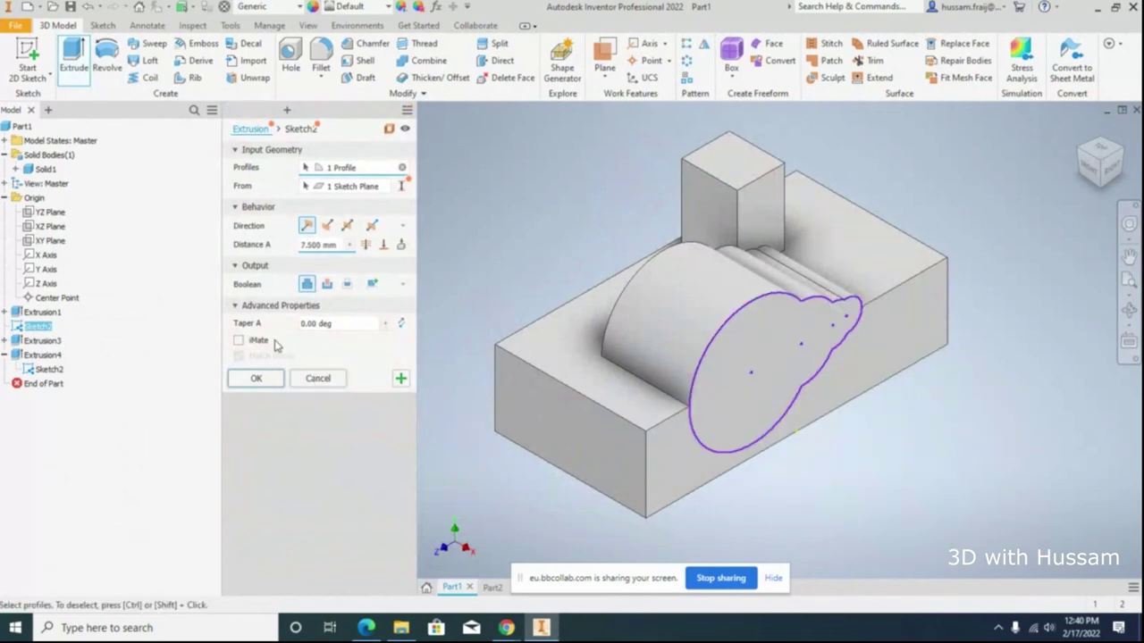
Step: Expand Extrusion3 and share its Sketch3 for reuse
click(42, 341)
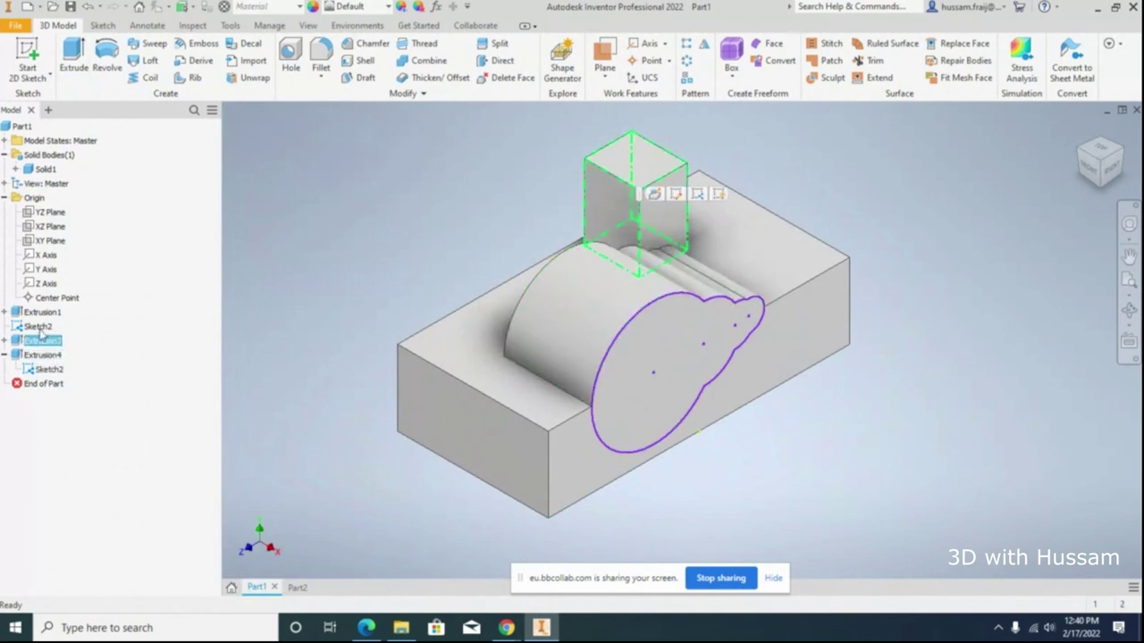
click(7, 340)
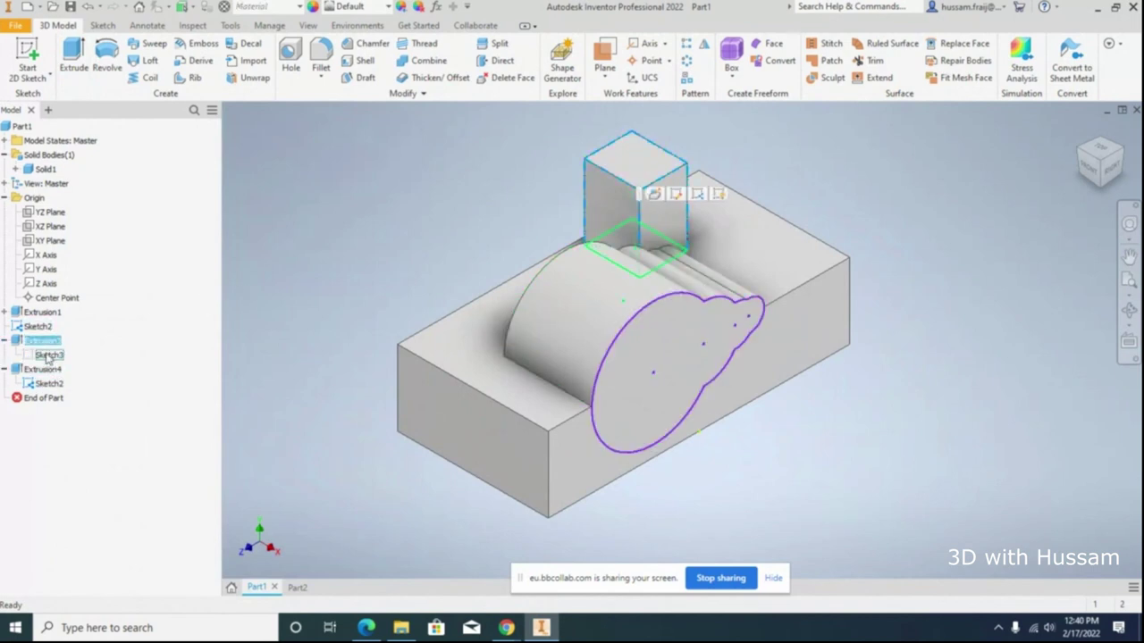
right_click(47, 354)
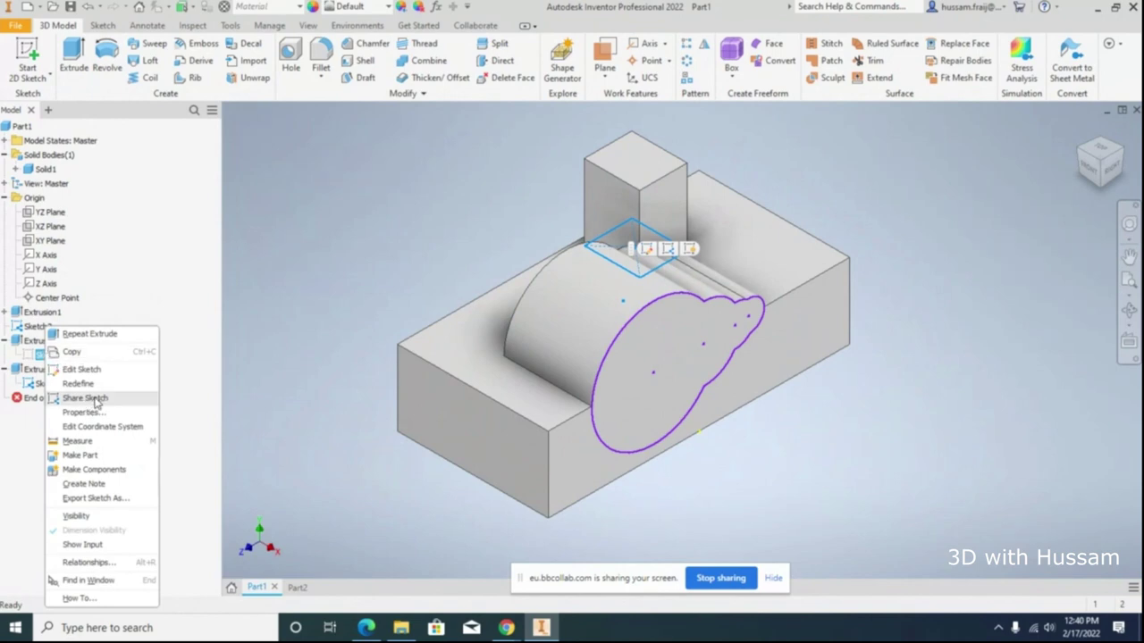
click(95, 399)
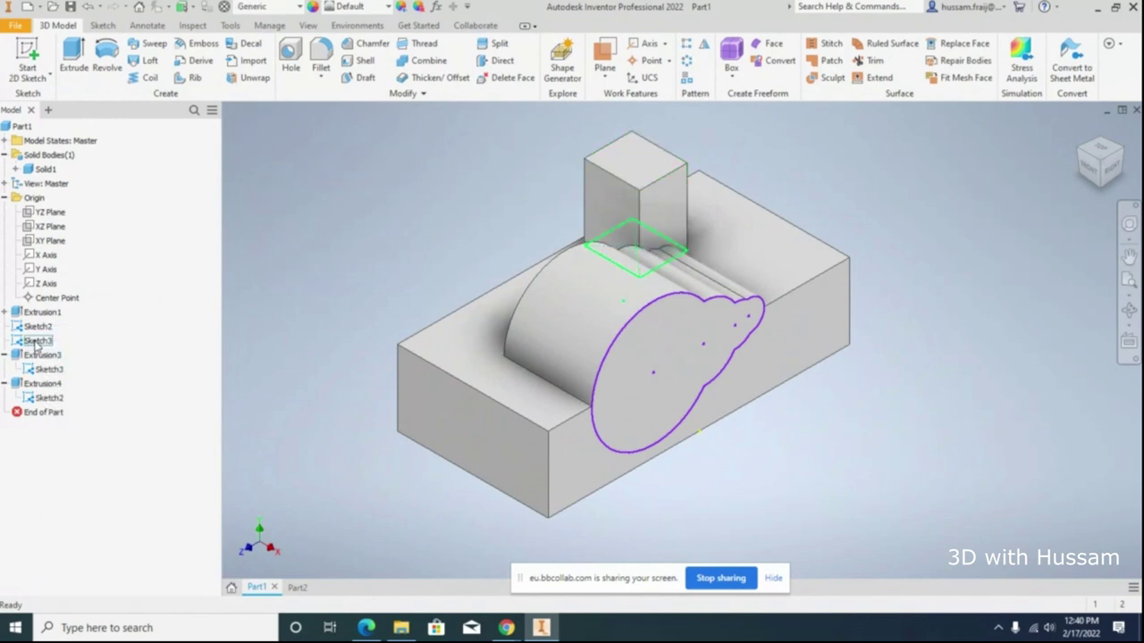
click(75, 61)
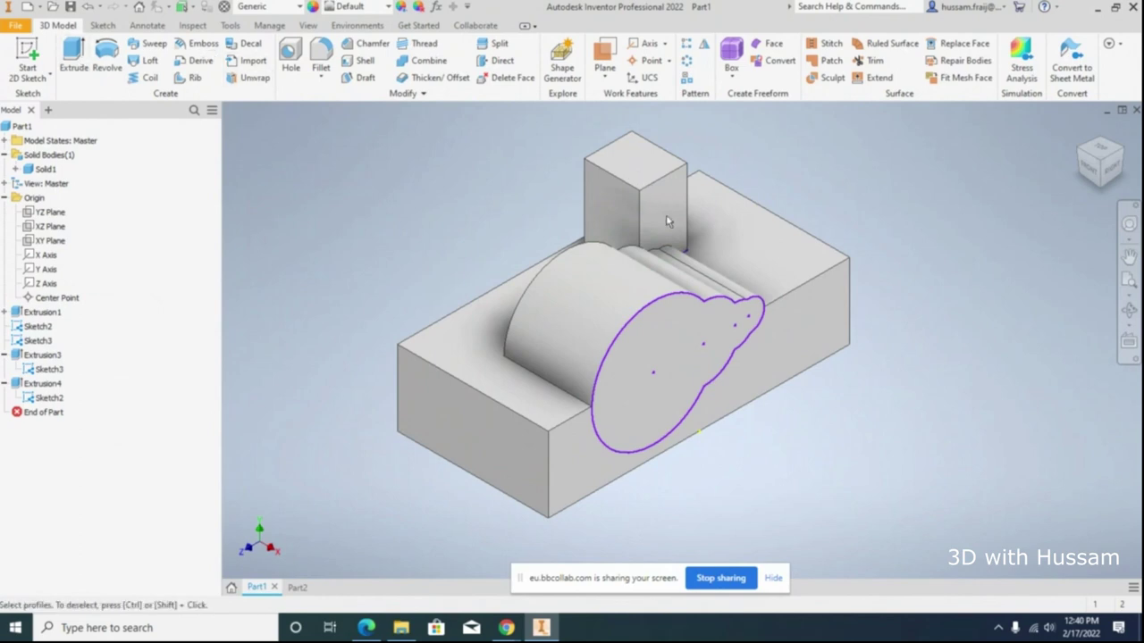
Step: Cut the shared Sketch3 square 34.250 mm down through the part as Extrusion5
click(755, 245)
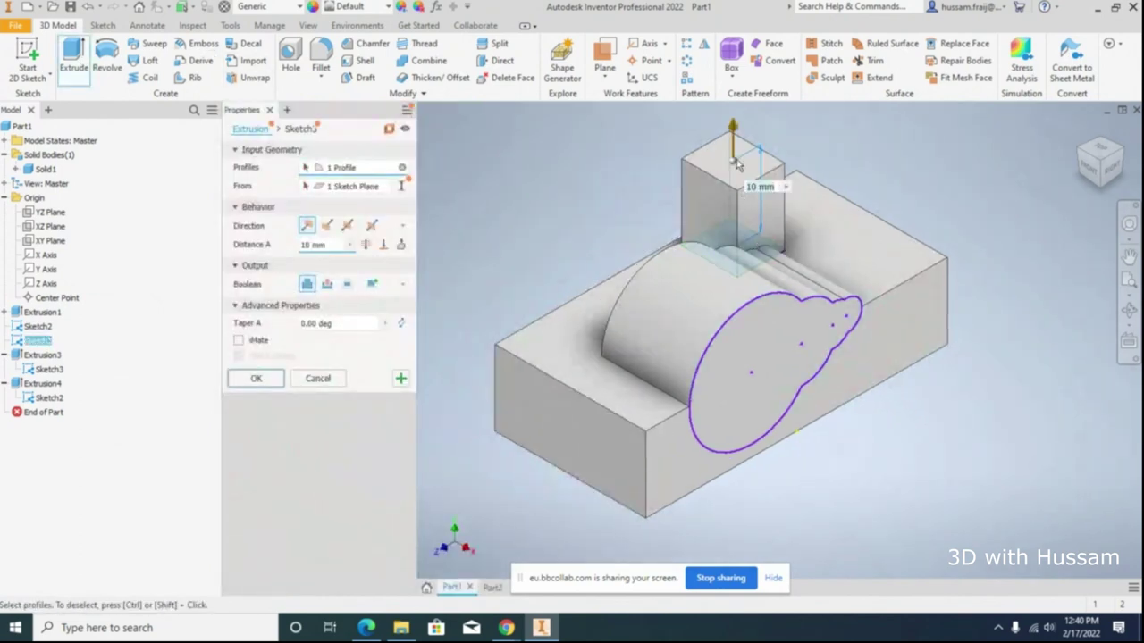
drag(733, 133, 733, 547)
click(326, 285)
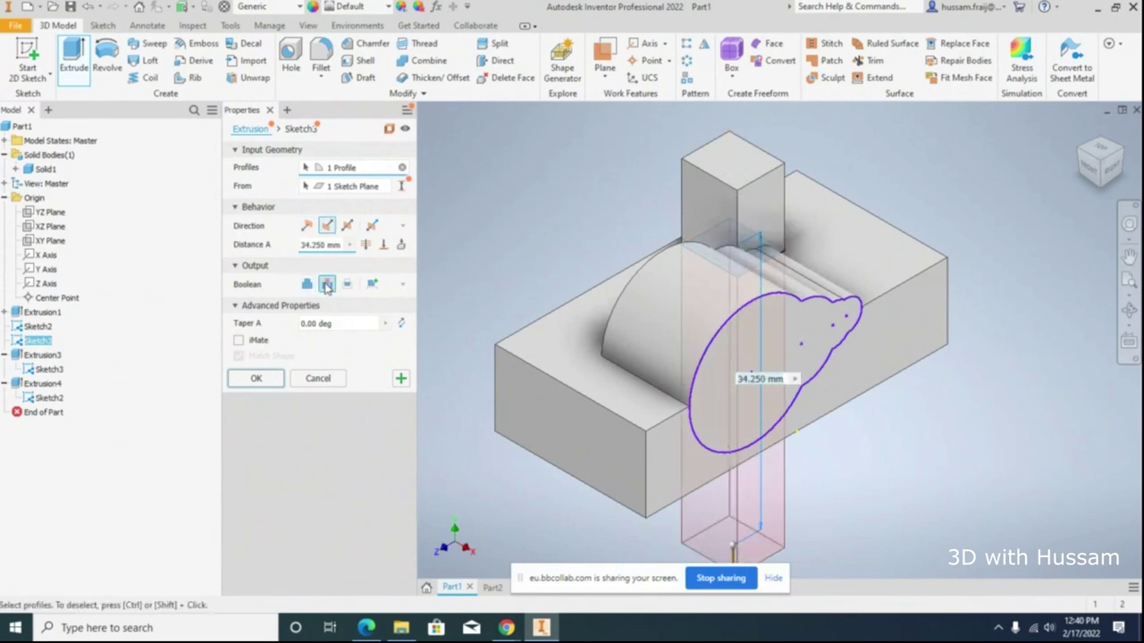
click(255, 378)
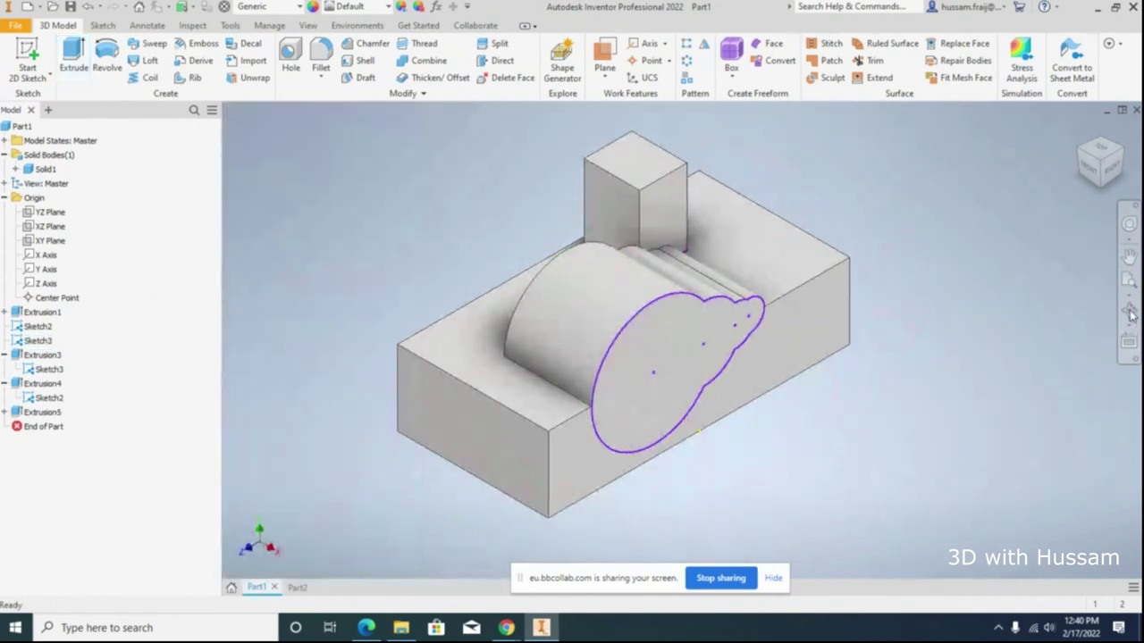
Step: Orbit to check the cut, then switch to Part2 and expand its Extrusion1
click(1130, 311)
drag(710, 301, 524, 217)
right_click(523, 217)
click(514, 259)
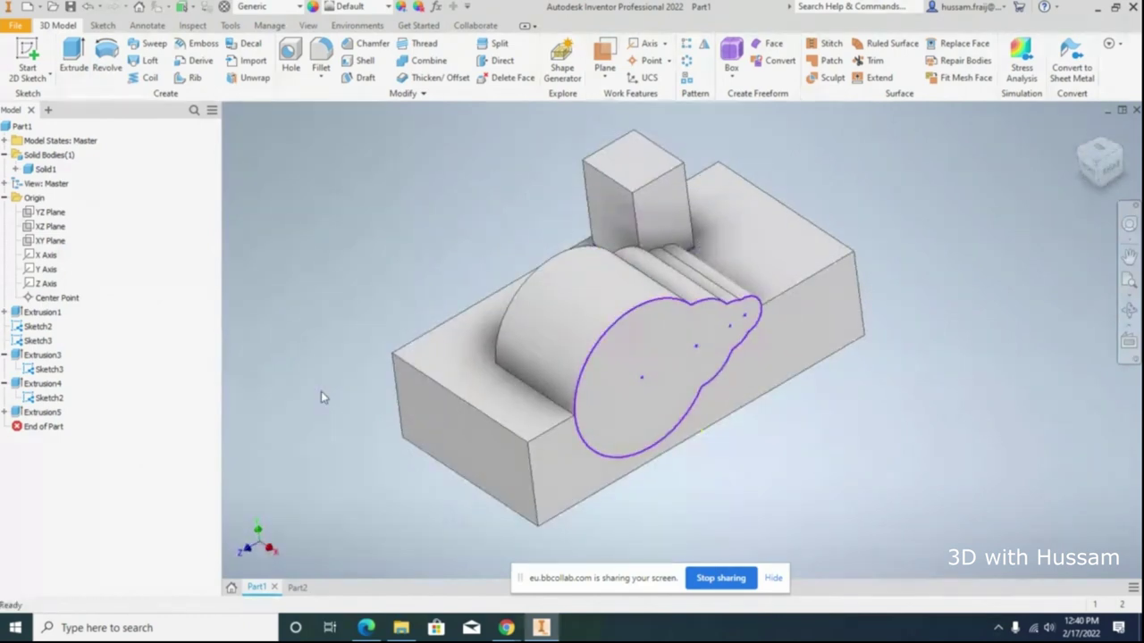
right_click(33, 332)
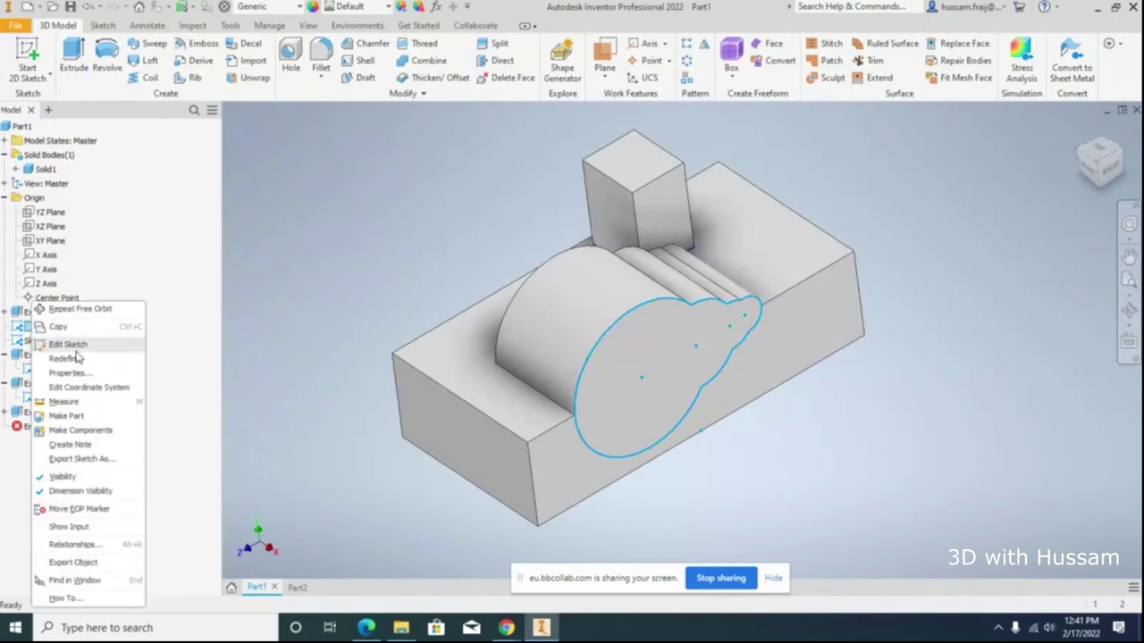
click(385, 561)
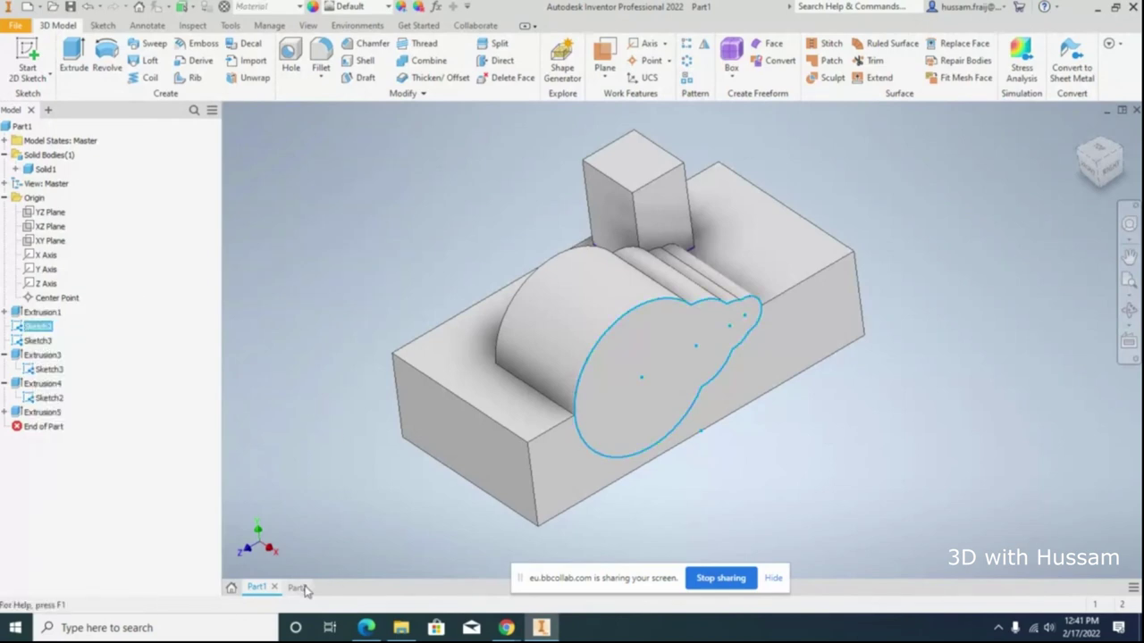
click(296, 587)
click(5, 312)
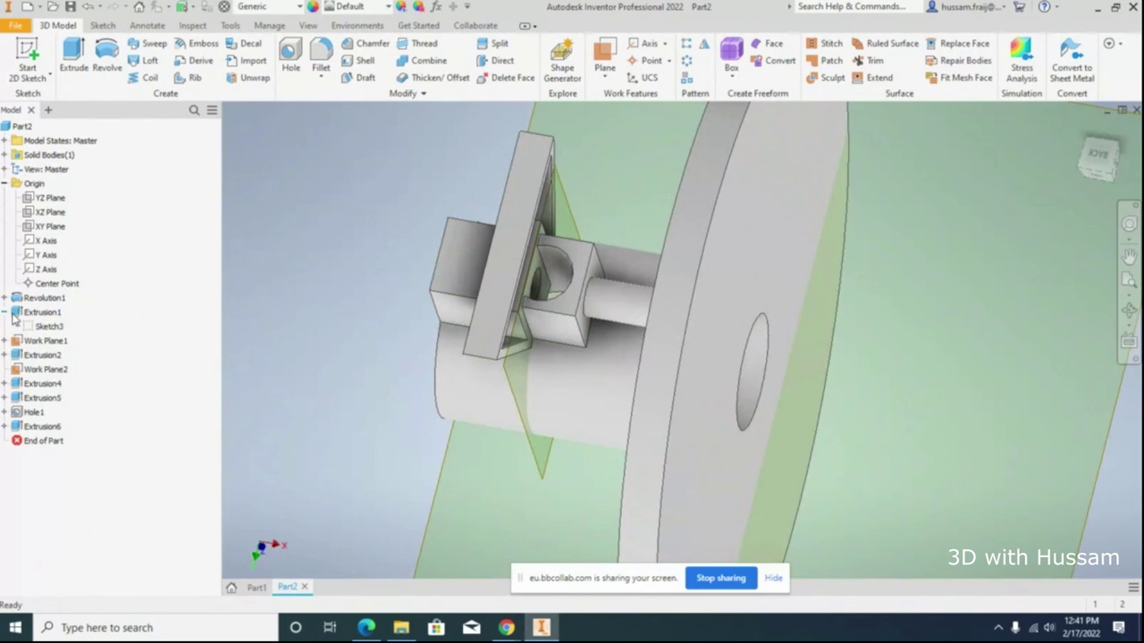
Step: Share Extrusion1's sketch as Sketch3 and orbit the model to the other side
right_click(42, 327)
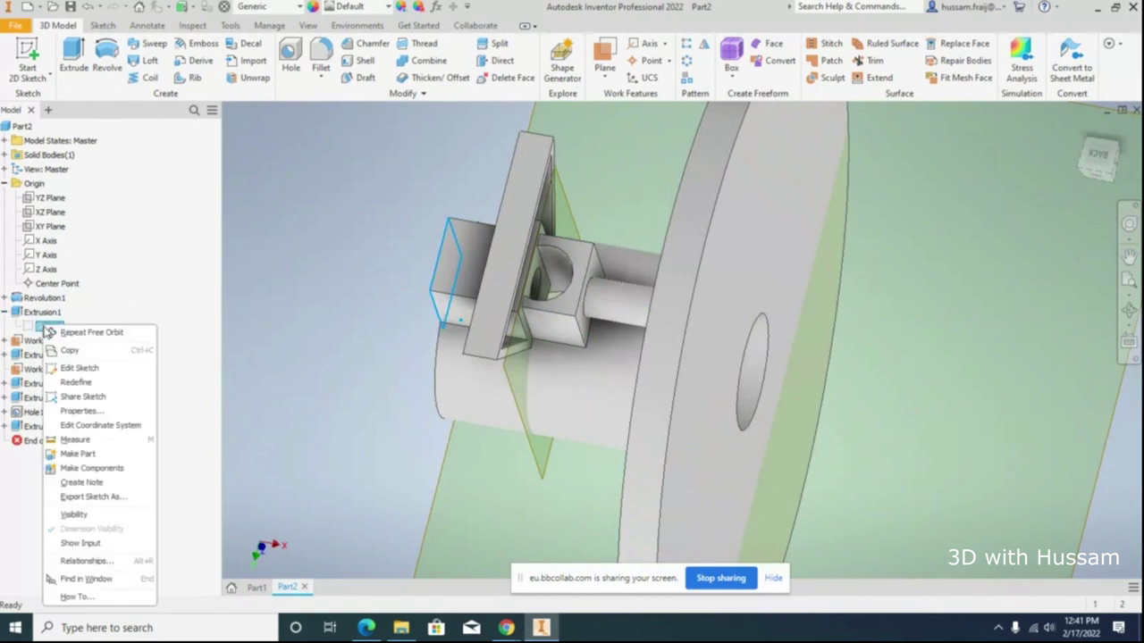
click(83, 397)
click(1128, 309)
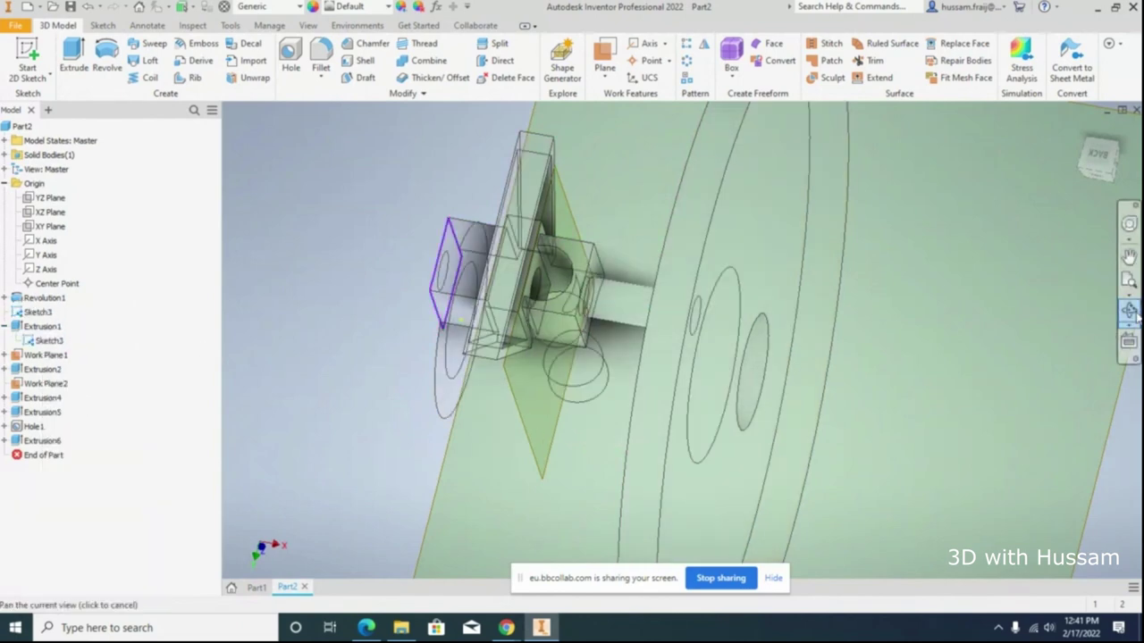
drag(624, 316, 658, 309)
right_click(586, 302)
click(616, 309)
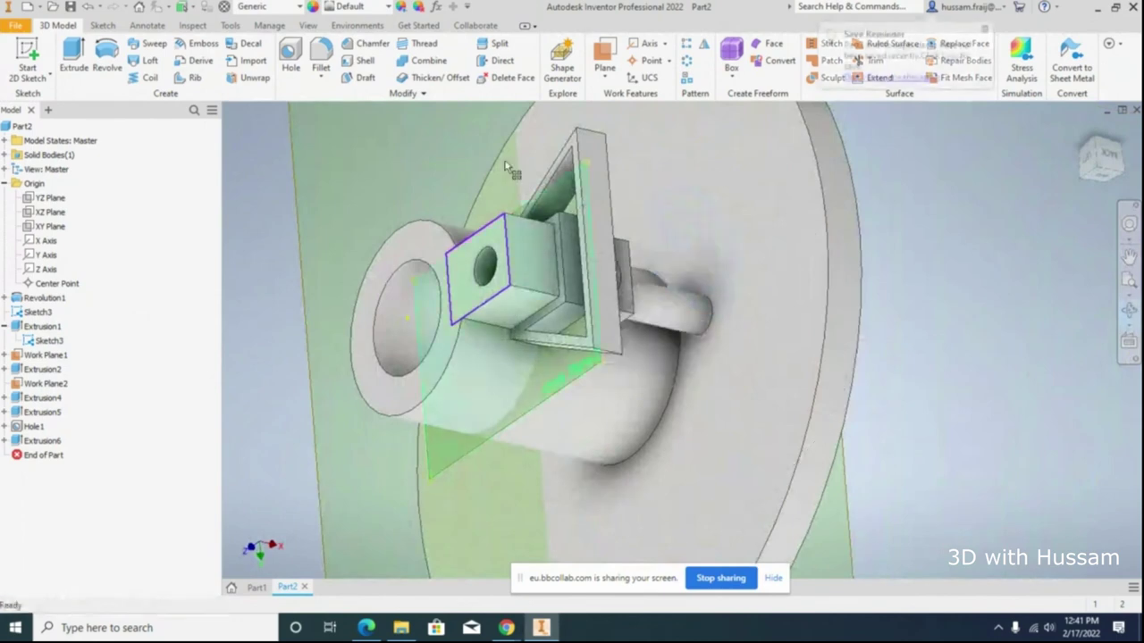
Step: Preview an extrusion of the shared sketch profile, cancel it, and return to the chapter PDF
click(73, 55)
click(460, 264)
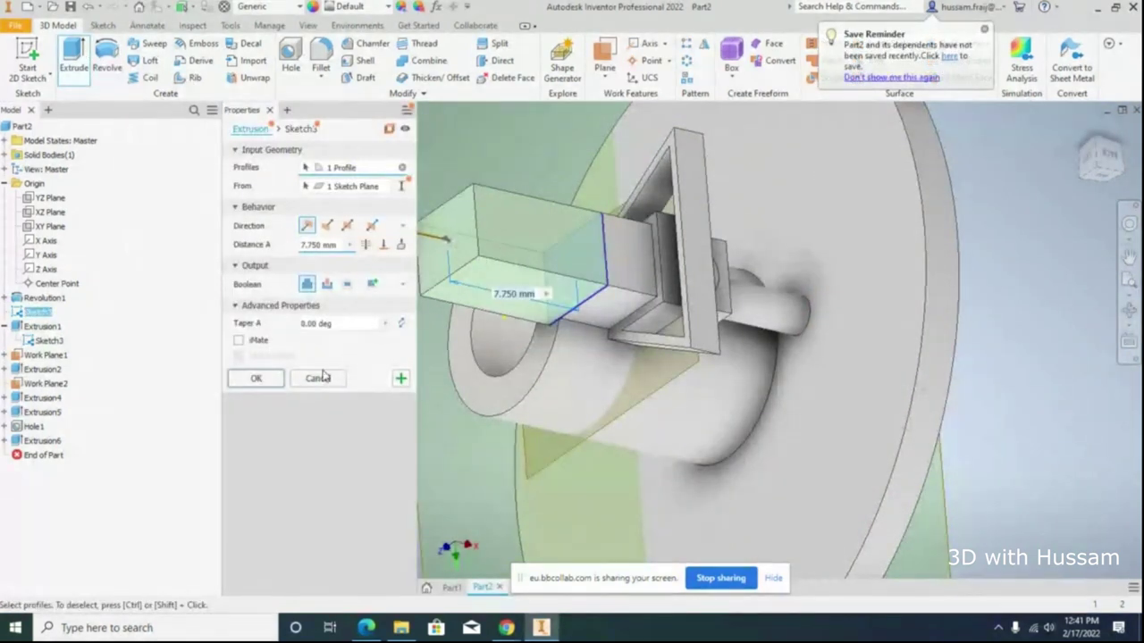
click(318, 379)
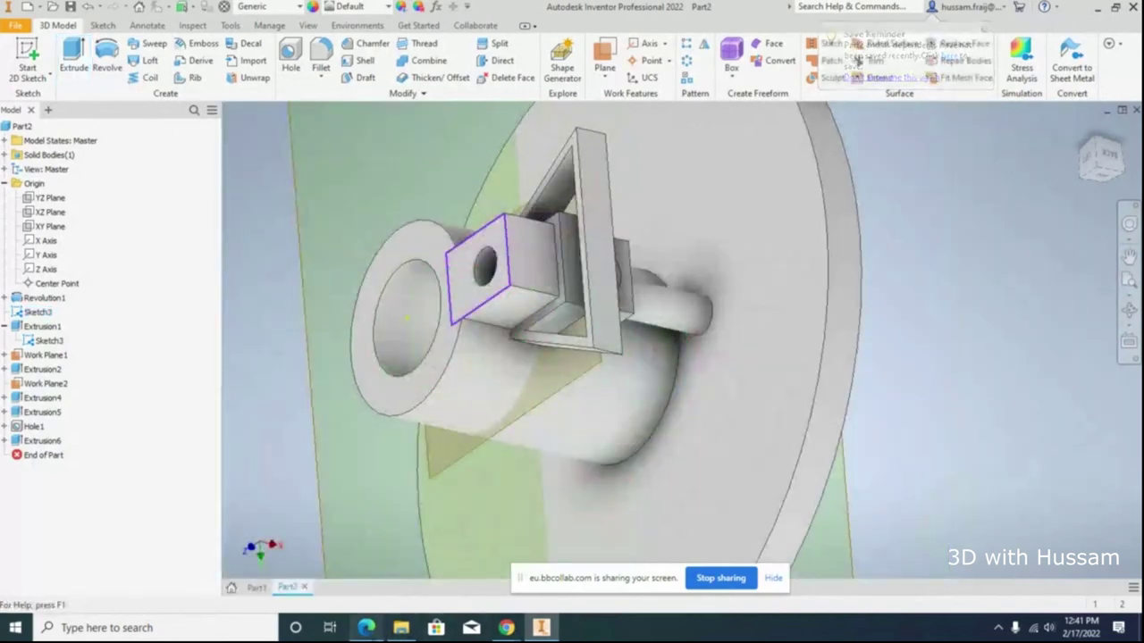
key(alt+Tab)
scroll(480, 337, down, 10)
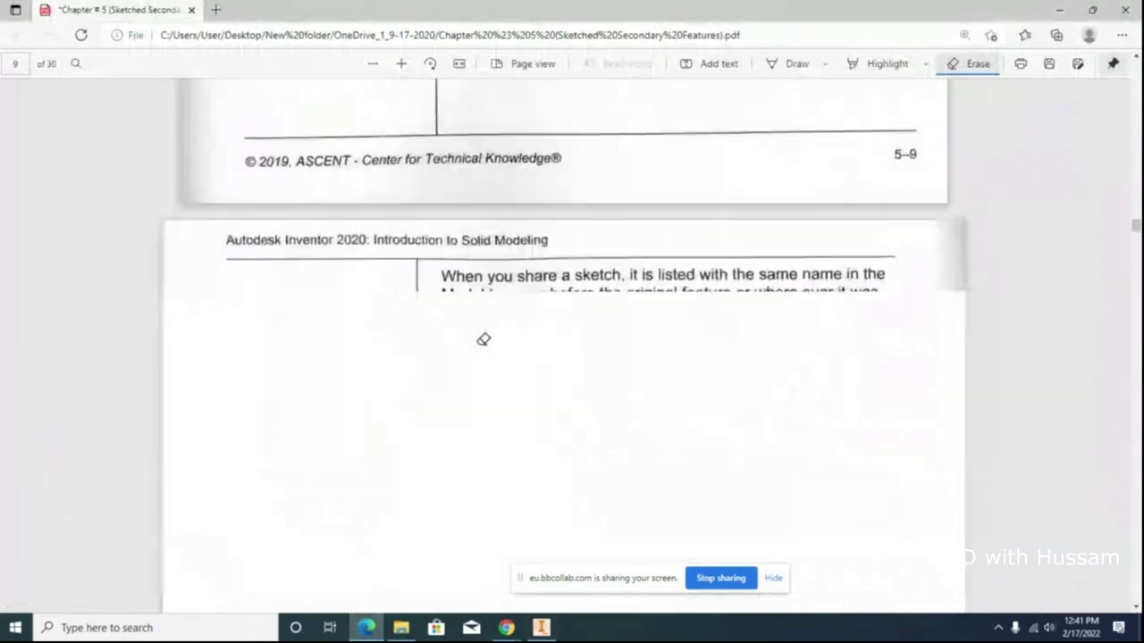
Step: Scroll the PDF to page 16's Offset.ipt exercise, then bring the Collaborate session back
scroll(478, 321, down, 3)
scroll(480, 298, down, 8)
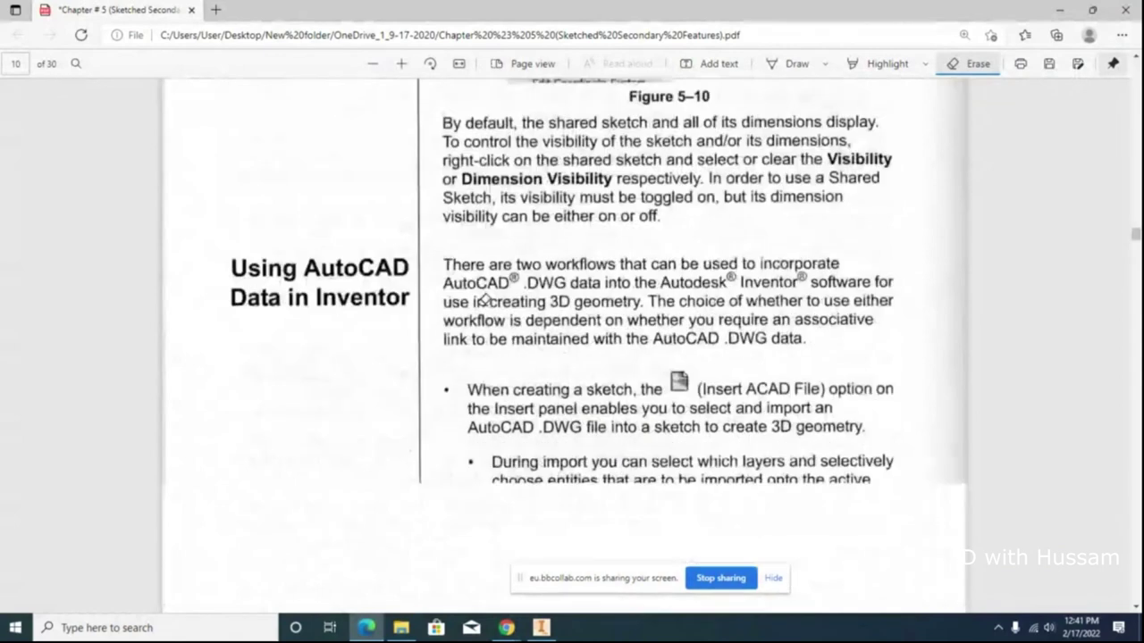
scroll(516, 295, down, 10)
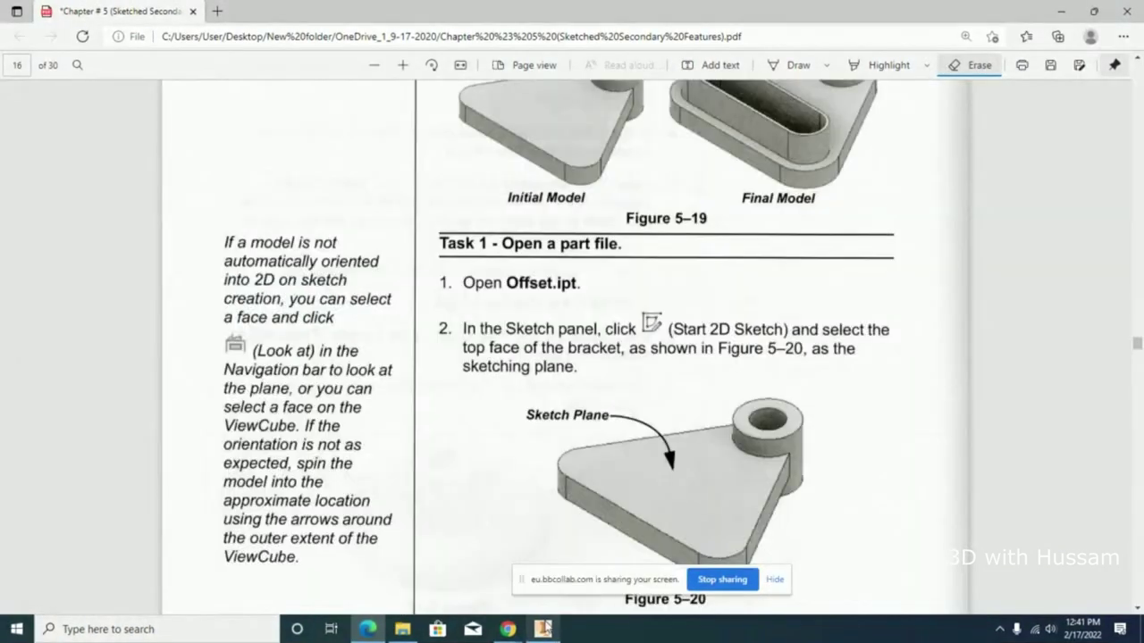
click(542, 629)
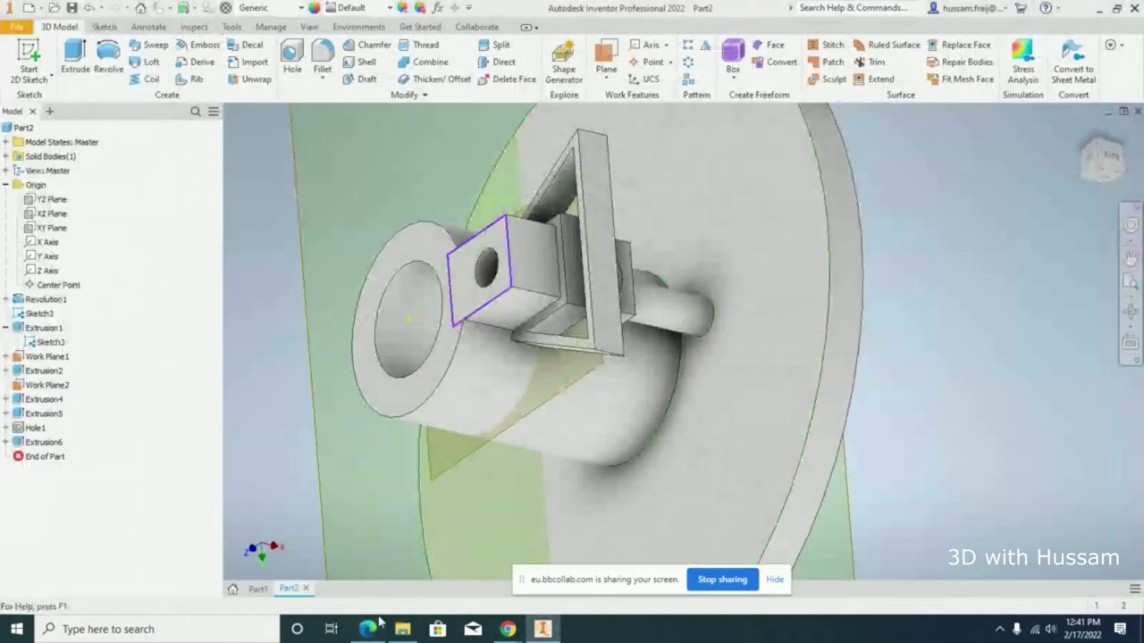
click(368, 629)
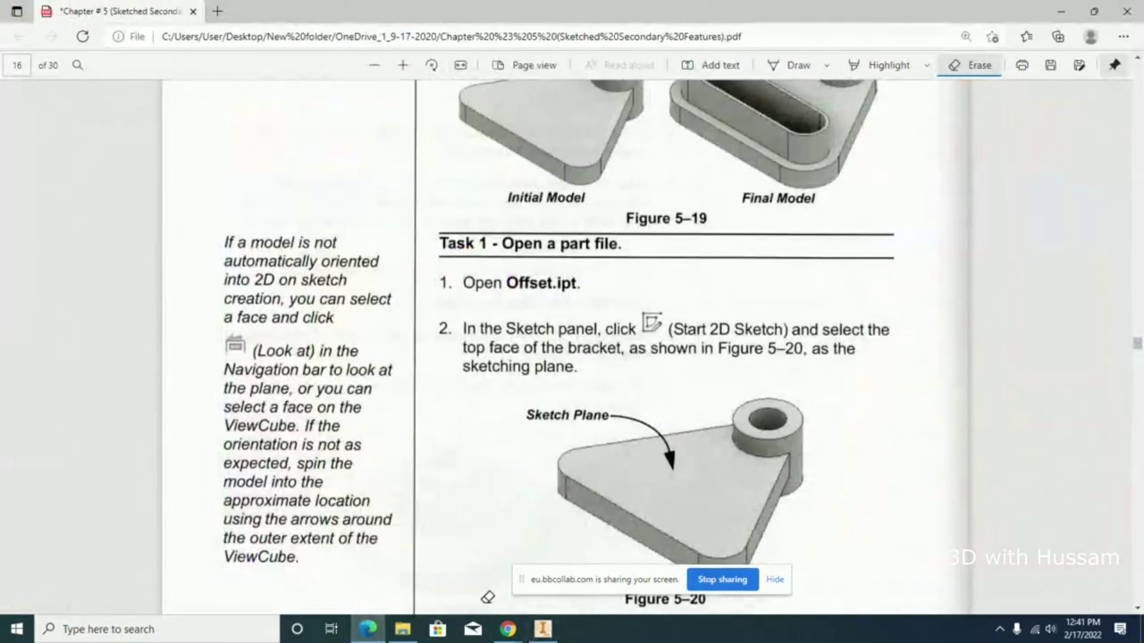
click(508, 629)
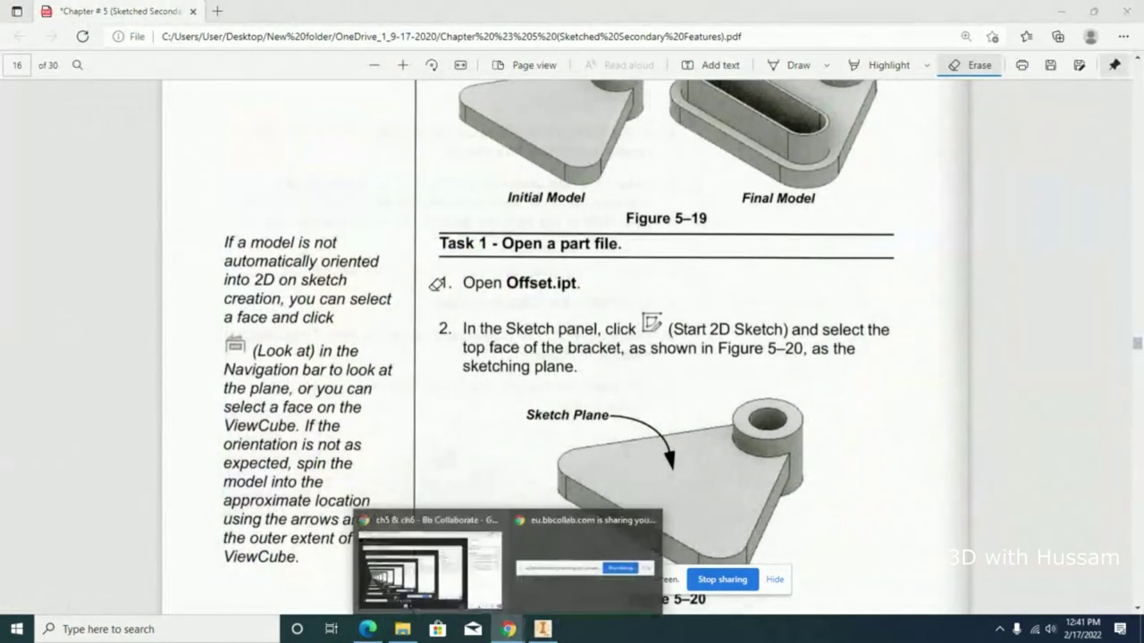
click(441, 590)
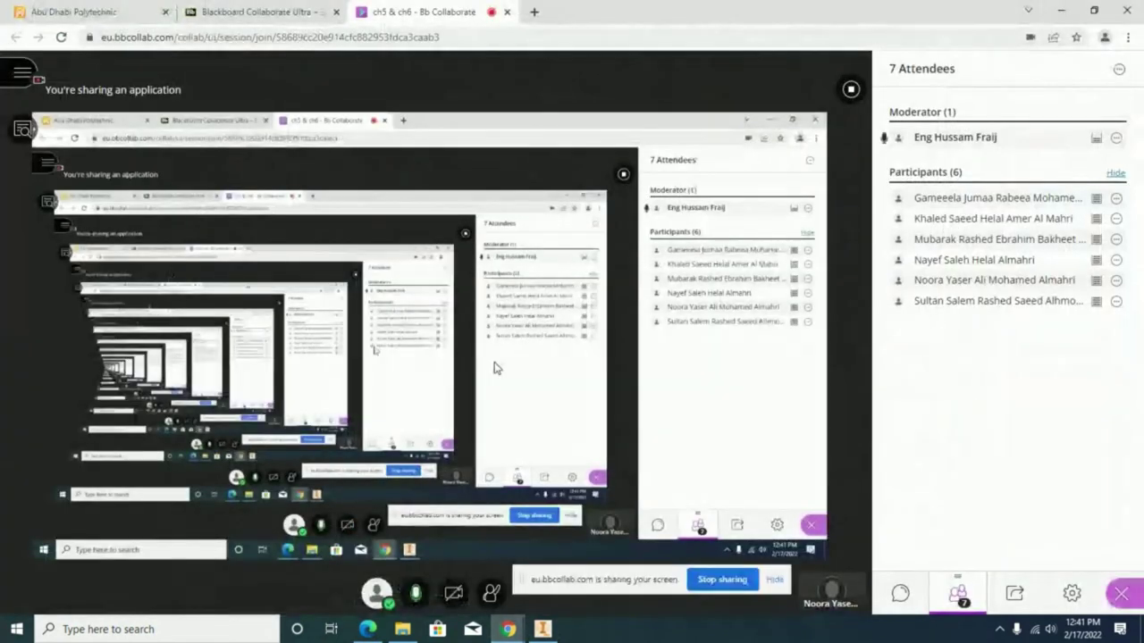